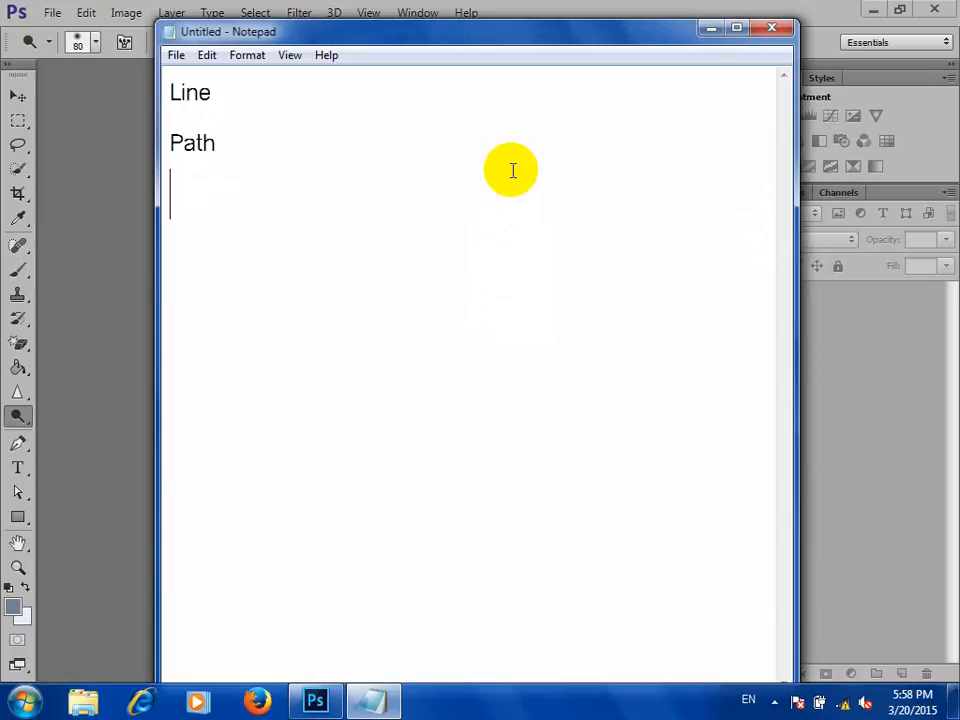
Add the entries "Pen Tool" and "Freeform Pen tool" to the list below "Path".
text(Pen Tool)
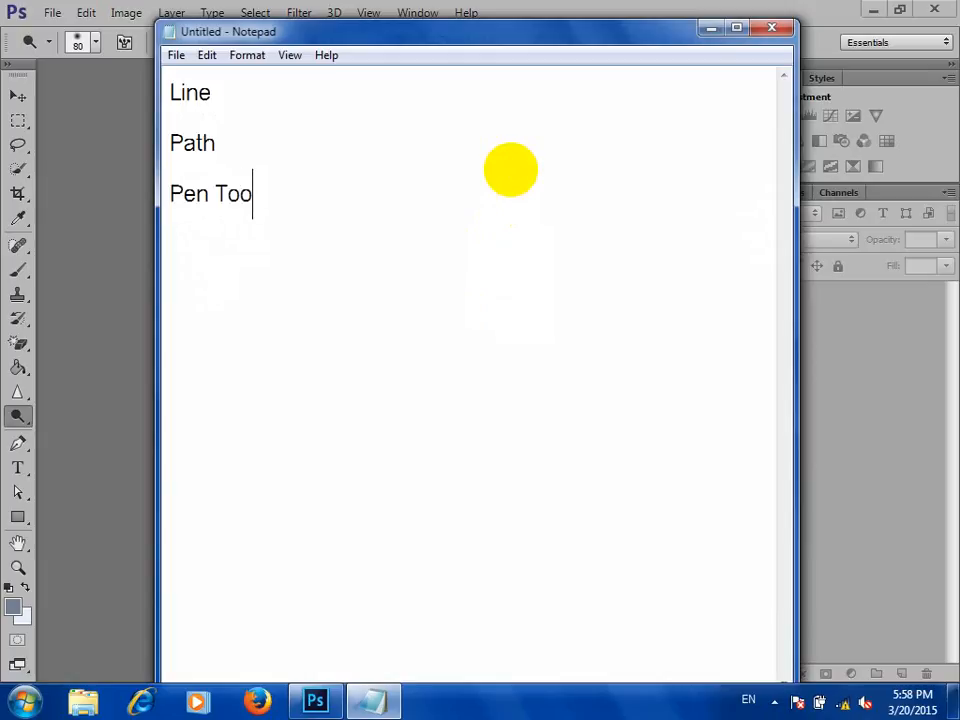
key(Return)
text(FreeformPen)
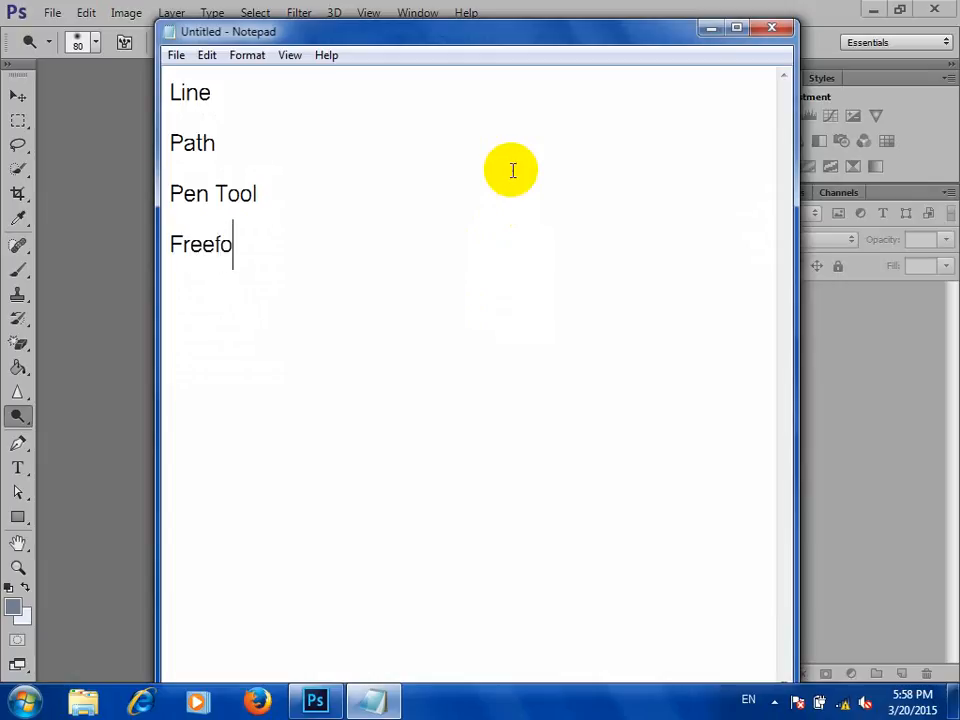
key(BackSpace)
key(BackSpace)
key(BackSpace)
text(Pent)
key(BackSpace)
text(too'l)
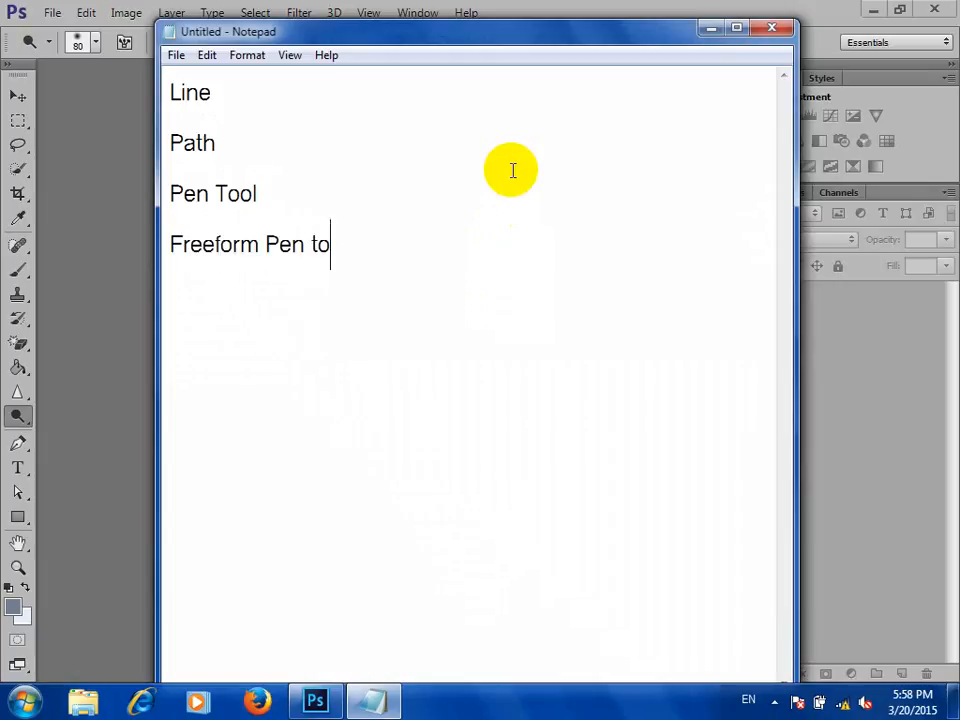
key(BackSpace)
key(BackSpace)
text(l)
Add the entry "Add Anchor Point" to the list, leaving a blank line above it.
key(Return)
key(Return)
text(Add Anchto)
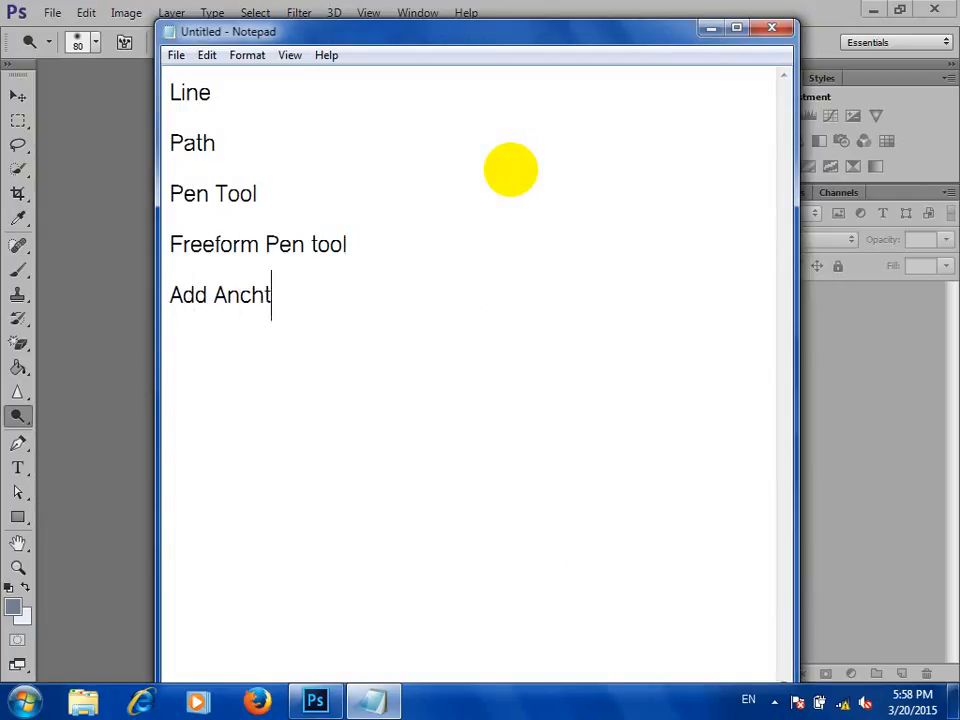
key(BackSpace)
key(BackSpace)
text(or Point)
Add the entry "Delete Anchor Point" to the list, leaving a blank line above it.
key(Return)
key(Return)
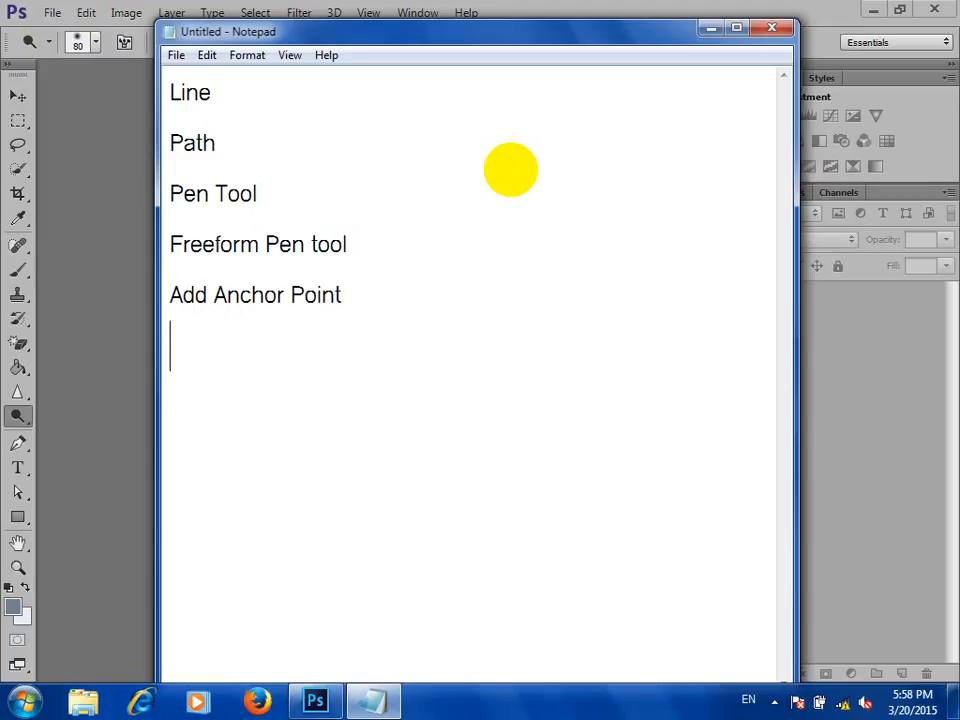
text(Dele)
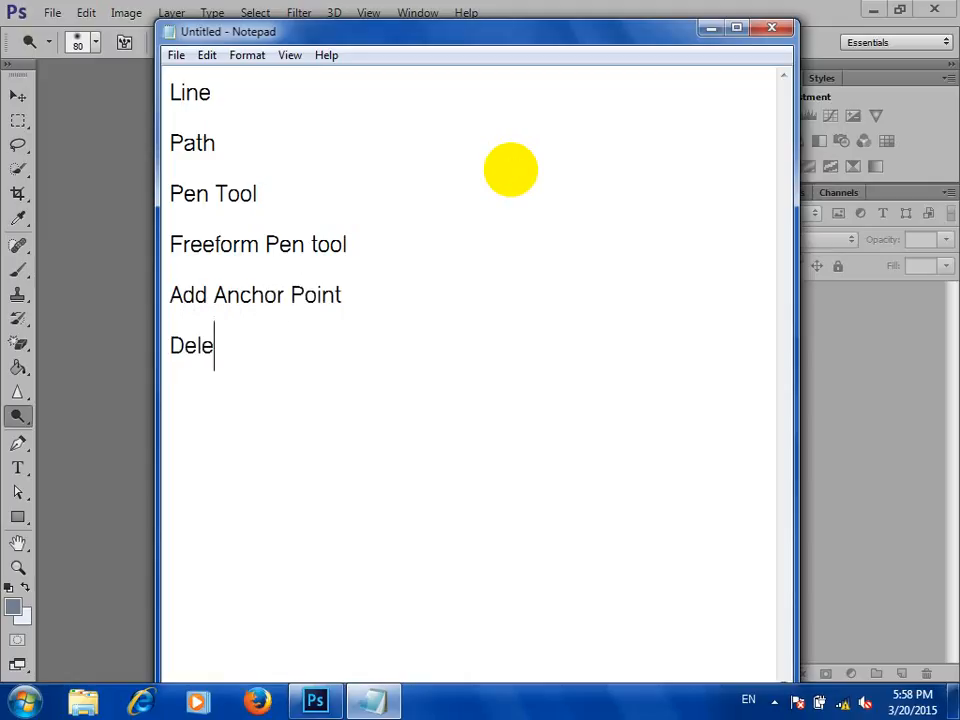
text(te Ancor)
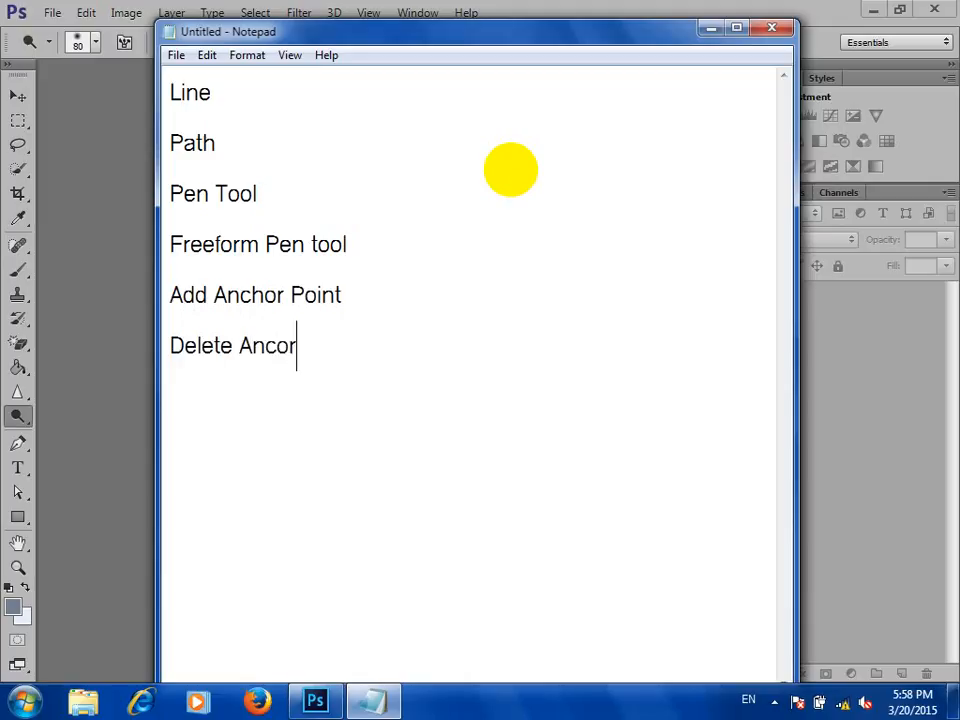
key(BackSpace)
key(BackSpace)
text(hor Point)
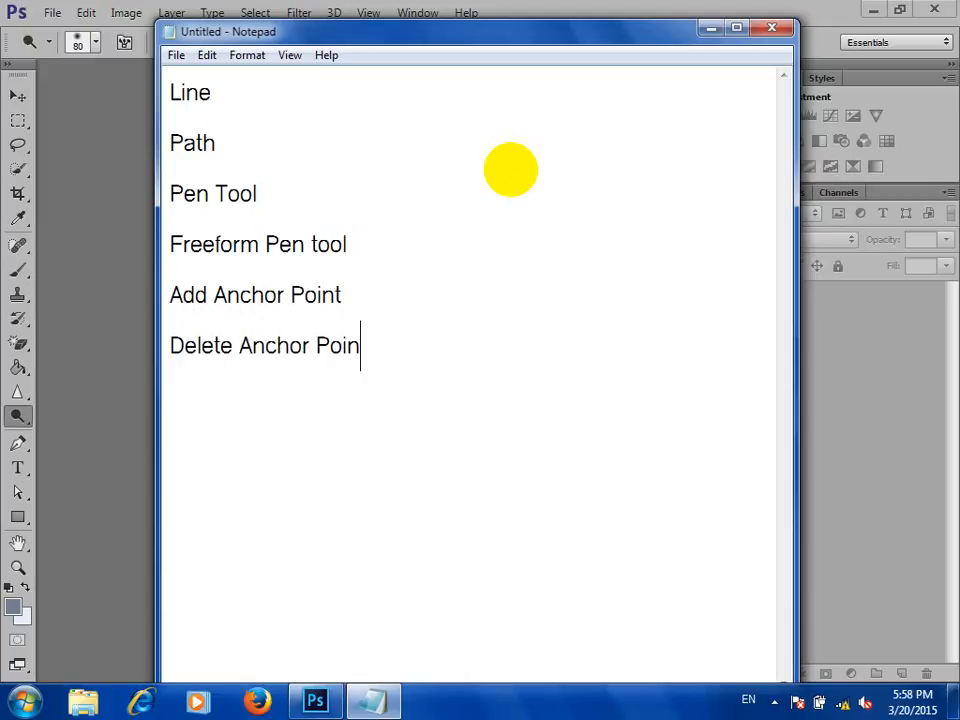
Add the entry "Convert Point" to the list, leaving a blank line above it.
key(Return)
key(Return)
text(Conv)
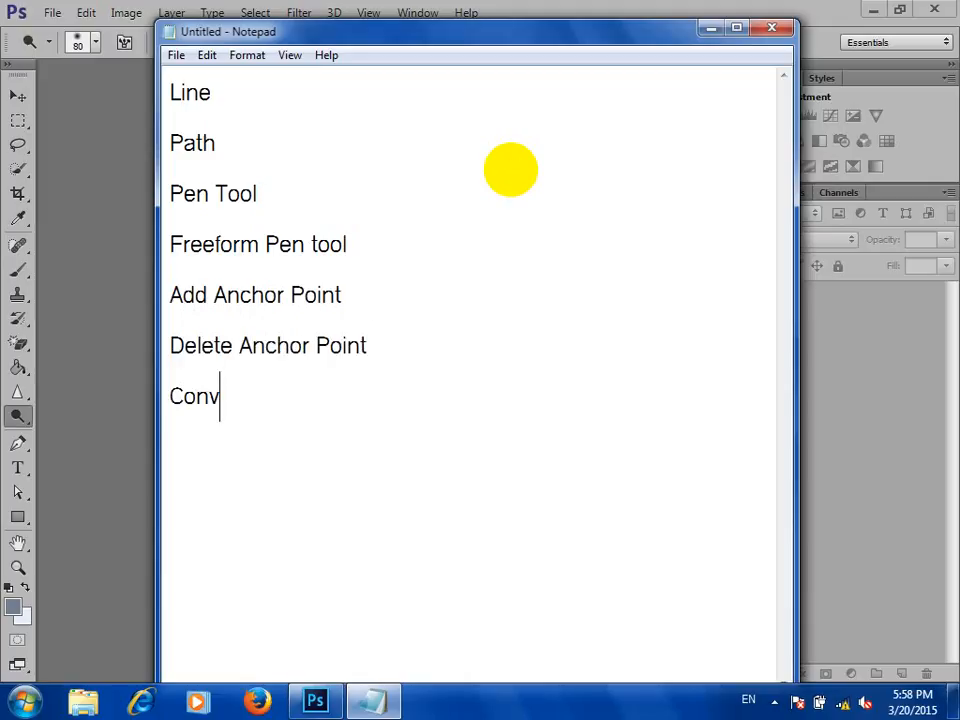
text(ert POint)
key(BackSpace)
key(BackSpace)
key(BackSpace)
key(BackSpace)
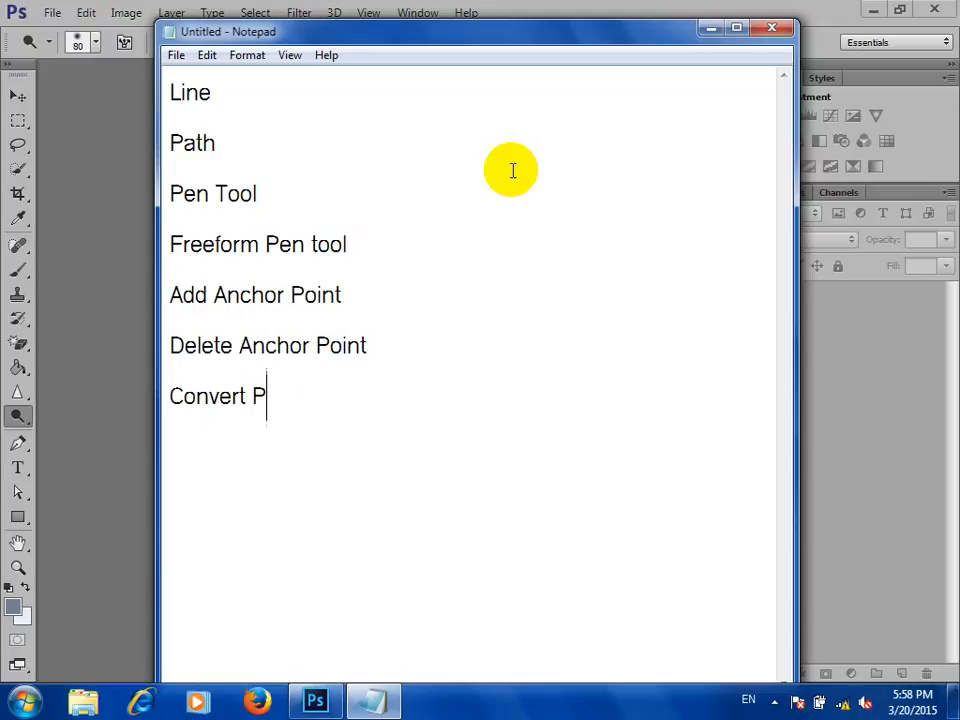
text(oint)
Add the entry "Path Selection" to the list, leaving a blank line above it.
key(Return)
key(Return)
text(P)
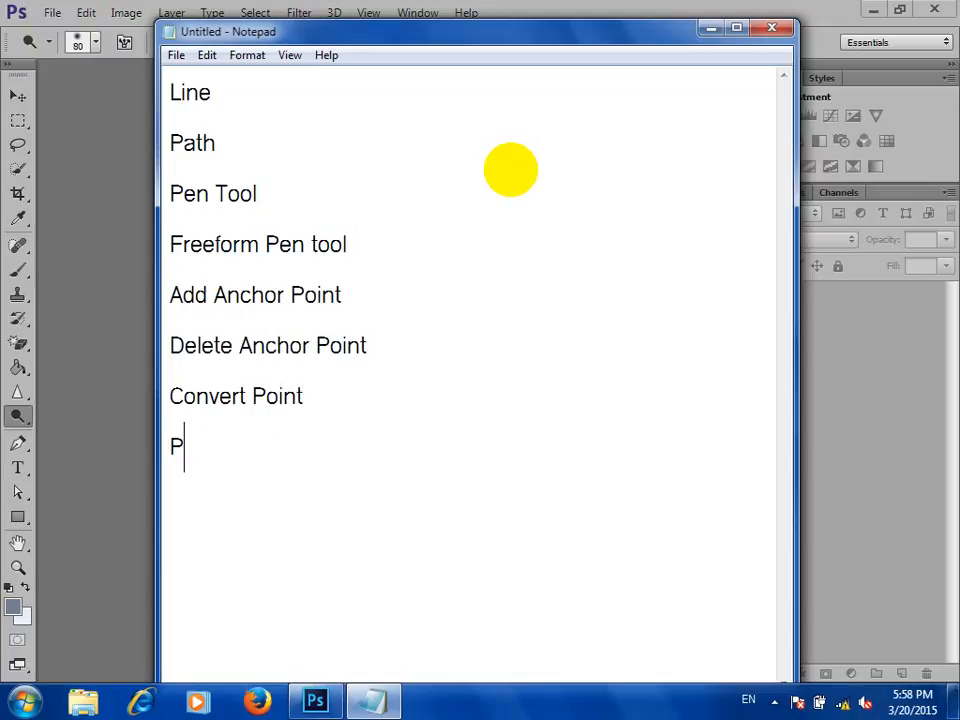
text(ath Sele)
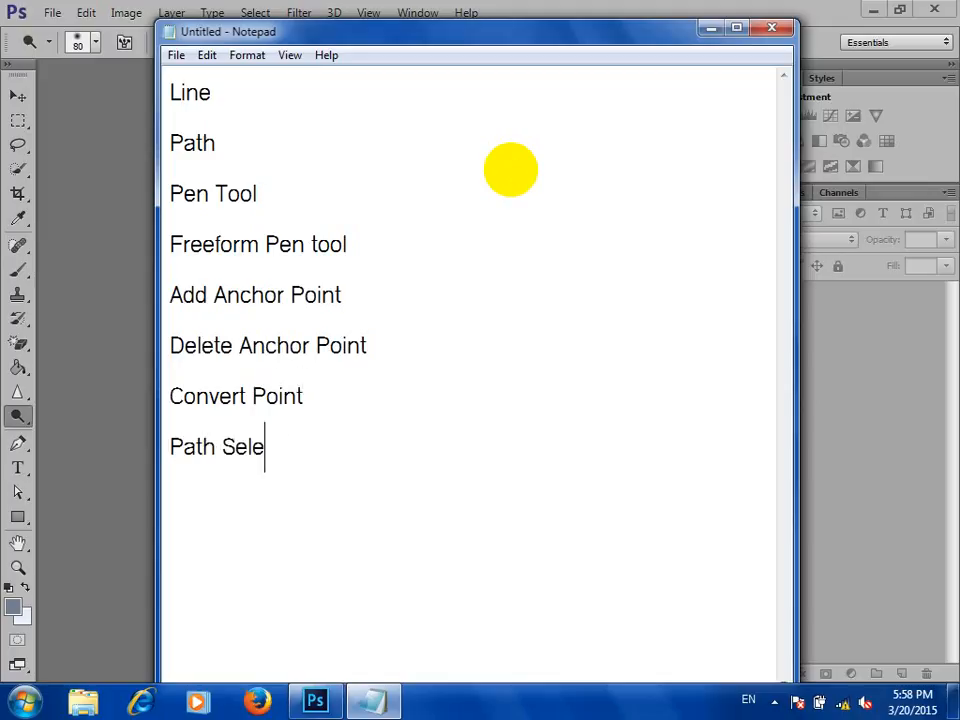
text(ction)
Finish the list with the entries "Direct Selection" and "Shape Tool", separated by blank lines.
key(Return)
key(Return)
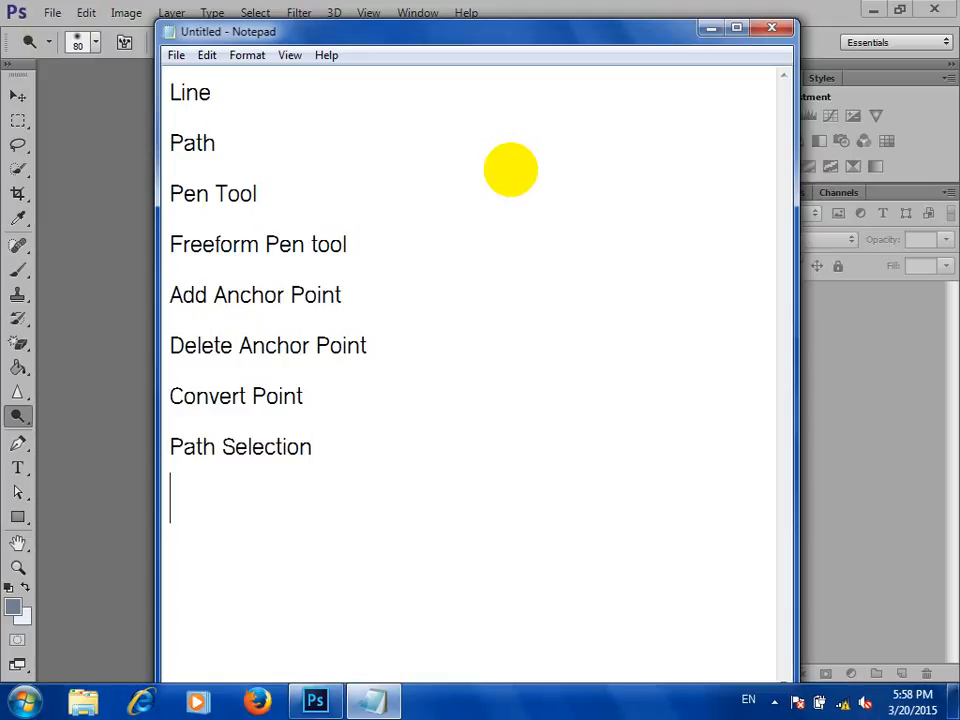
text(Direct)
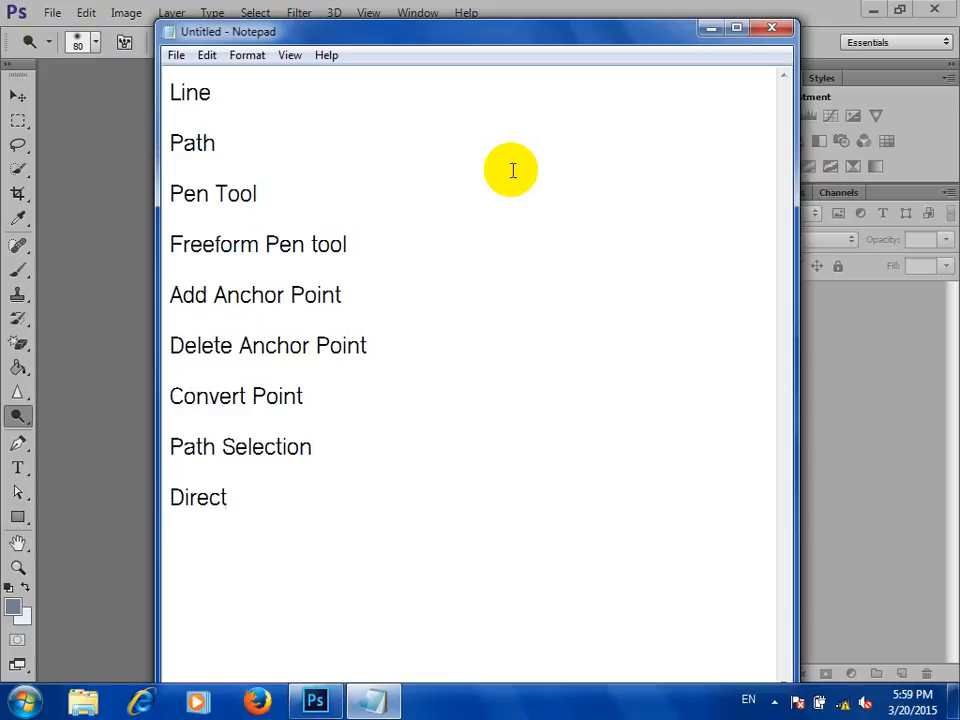
text( Selection)
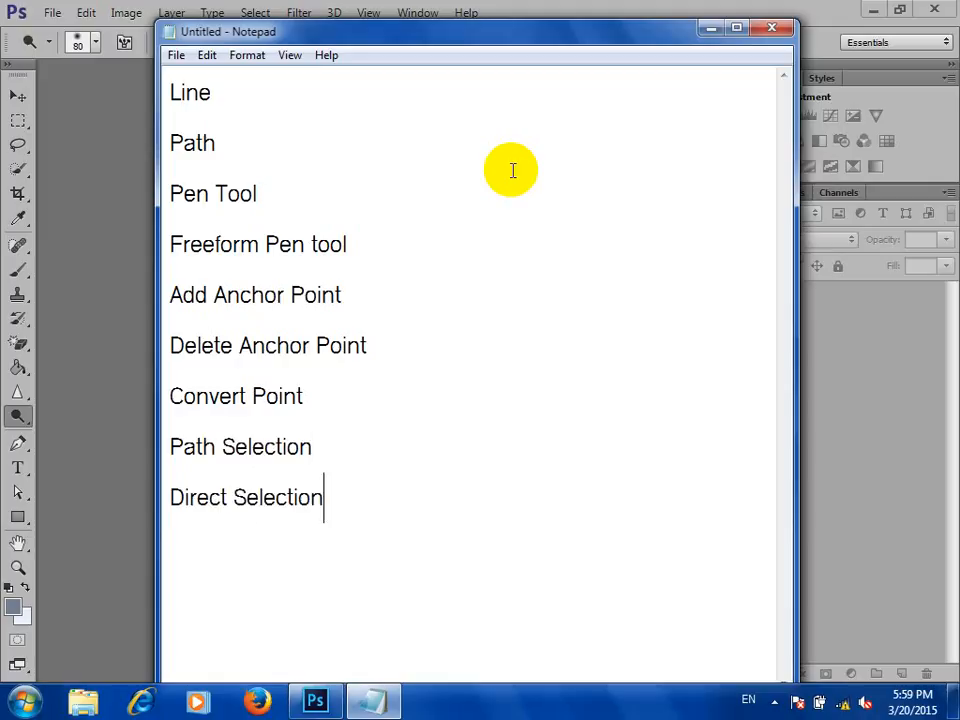
key(Return)
text(Shape Tool)
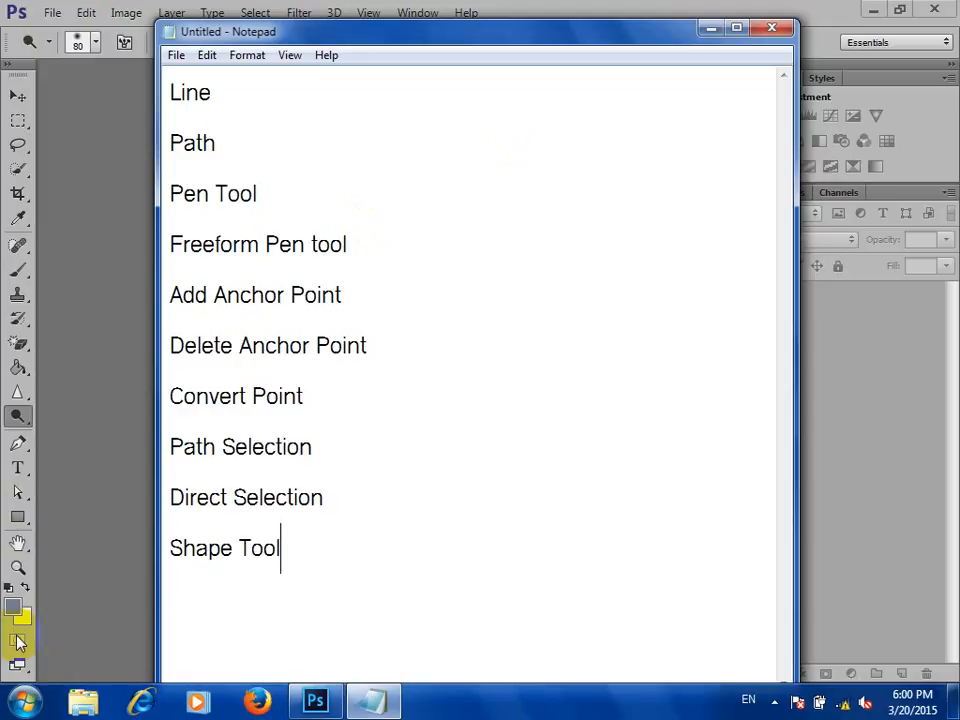
Move the notes window slightly upward and place the text cursor at the end of the "Line" entry.
click(460, 32)
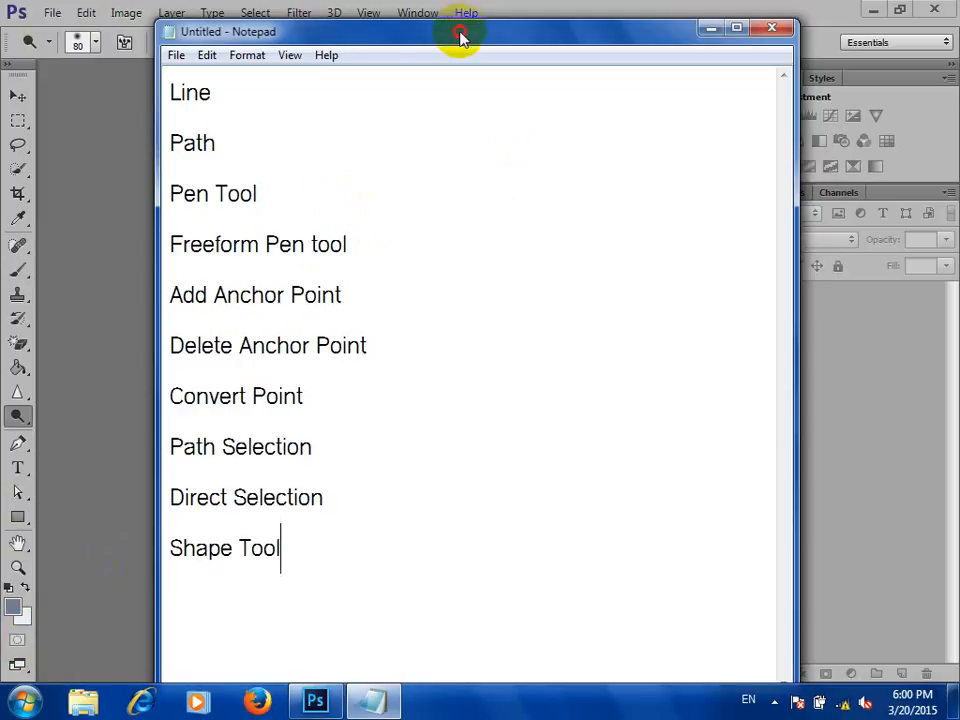
drag(460, 32, 463, 23)
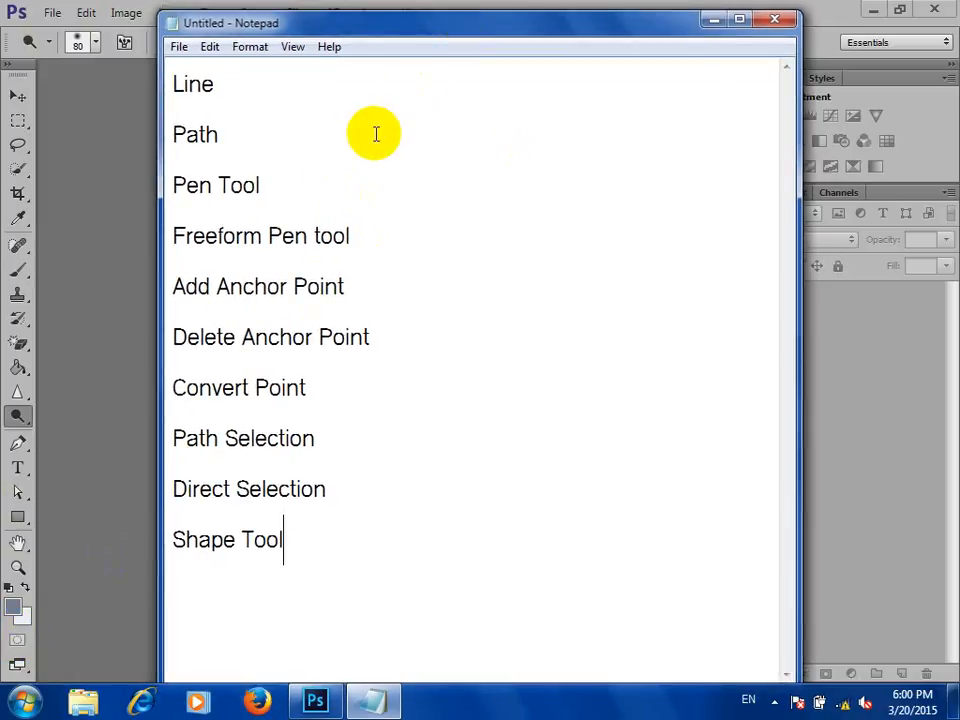
click(361, 98)
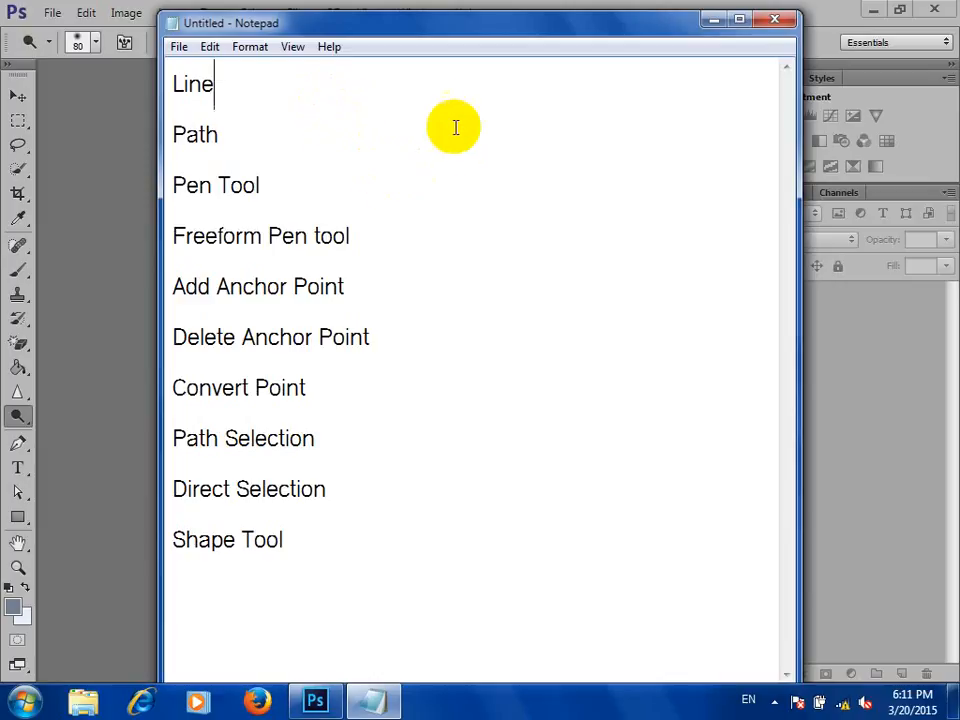
Switch to Photoshop and create a new 40 × 40 cm RGB document at 150 pixels/inch with a white background.
click(709, 20)
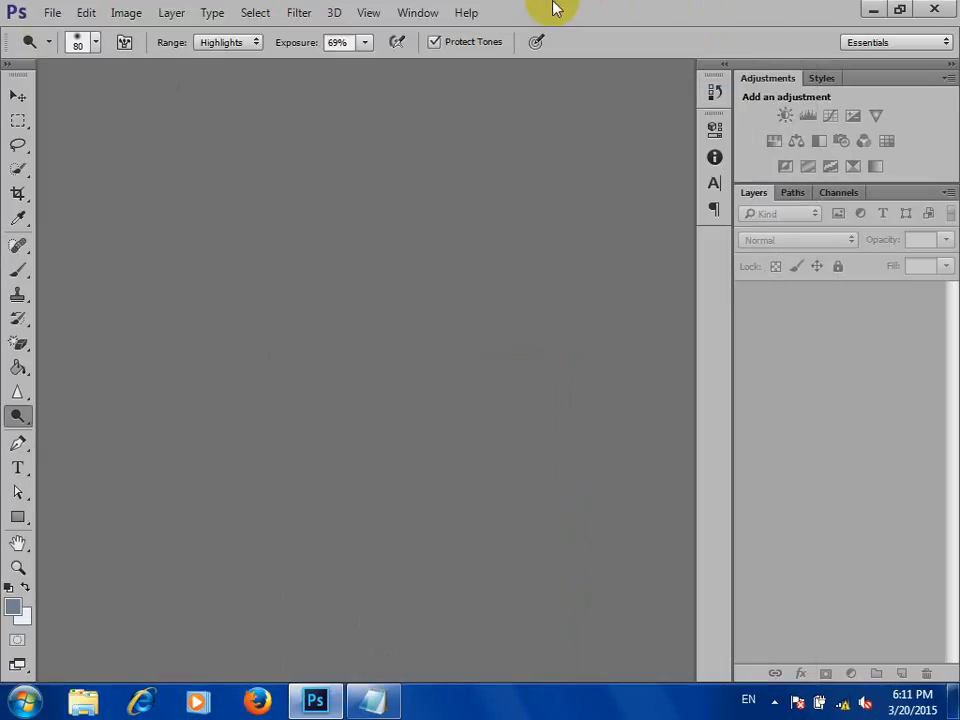
click(53, 14)
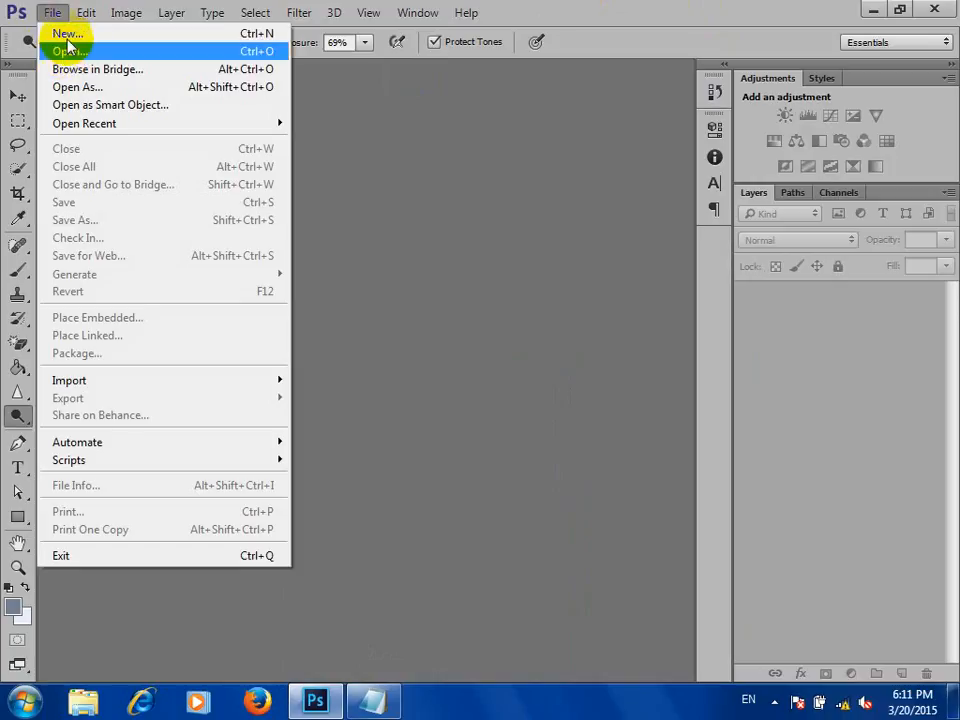
click(68, 36)
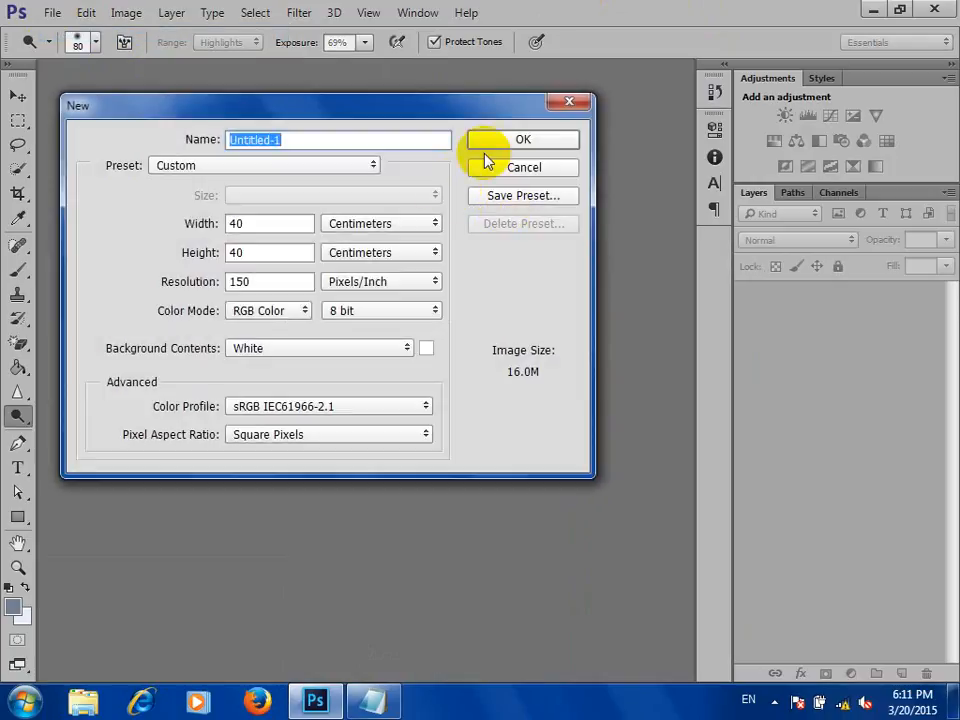
drag(262, 227, 165, 246)
drag(280, 254, 117, 262)
drag(275, 284, 11, 292)
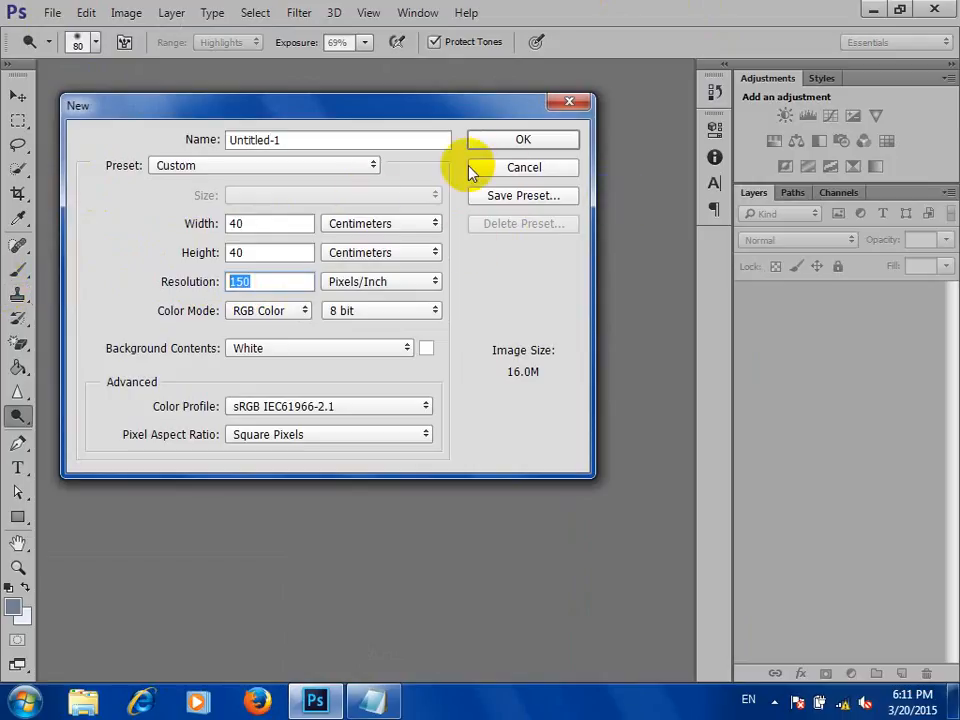
click(507, 145)
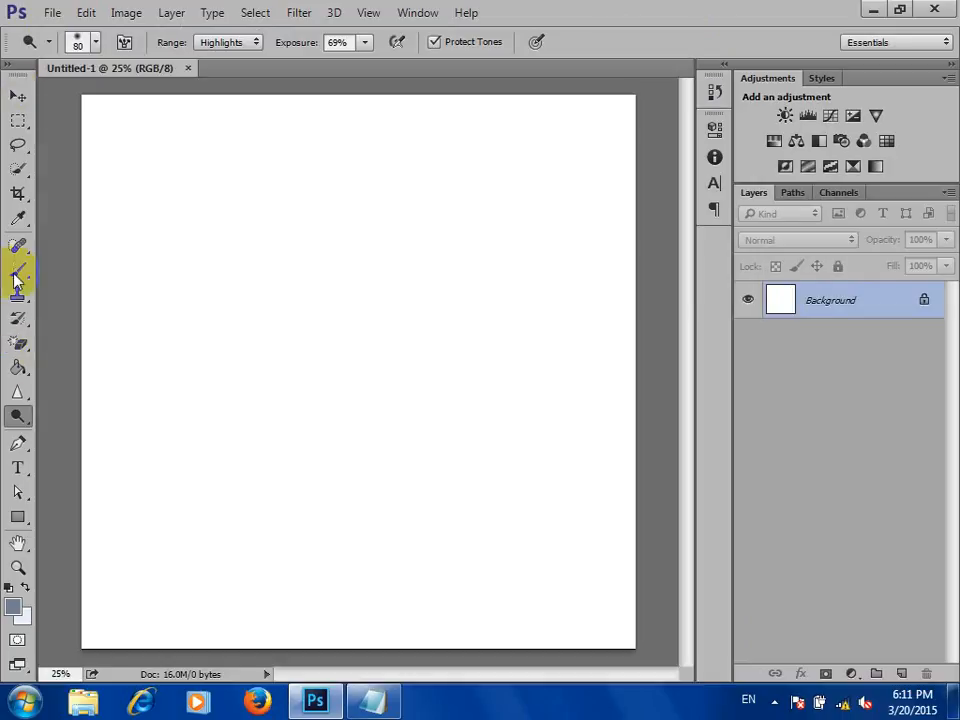
Examine the tools grouped under the Pen, Path Selection and Rectangle tools.
click(17, 450)
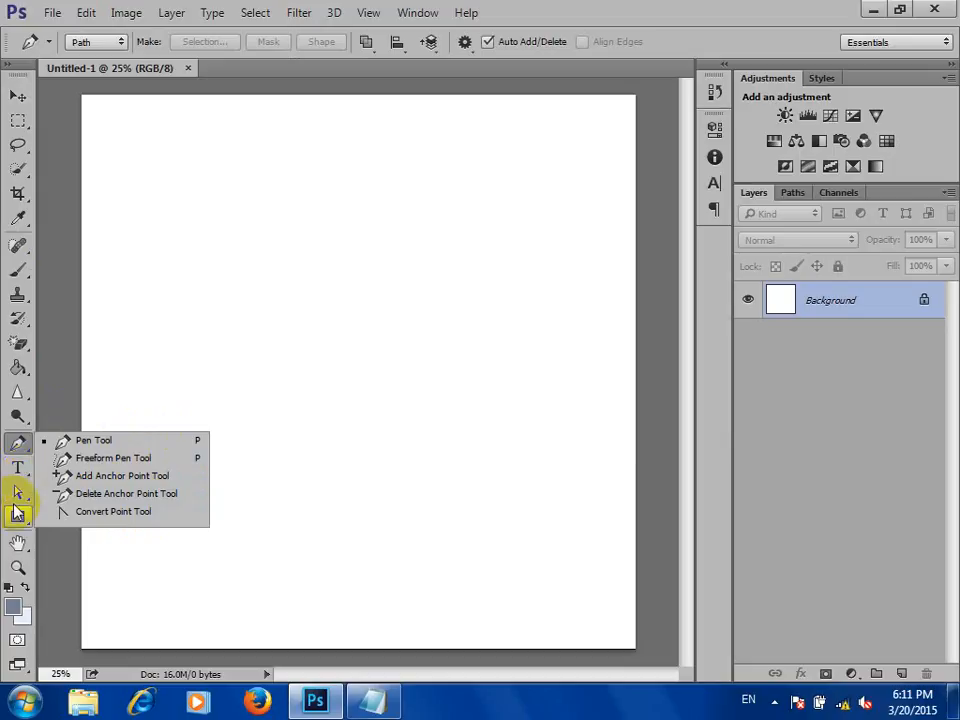
mouse_move(17, 492)
mouse_down()
mouse_move(60, 501)
mouse_move(157, 493)
mouse_move(159, 501)
mouse_up()
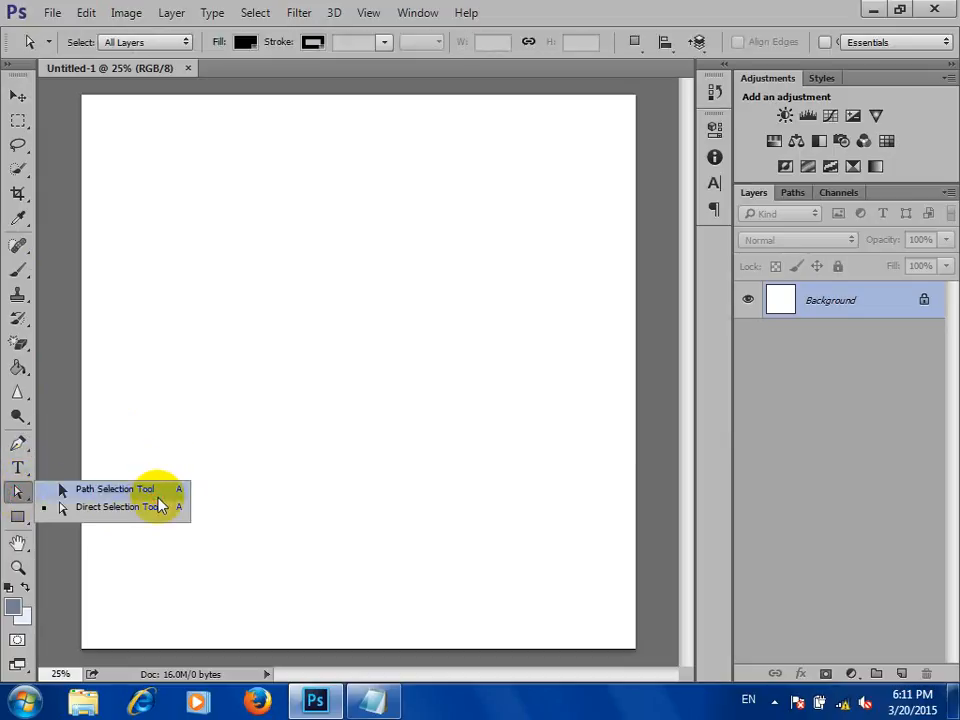
click(157, 495)
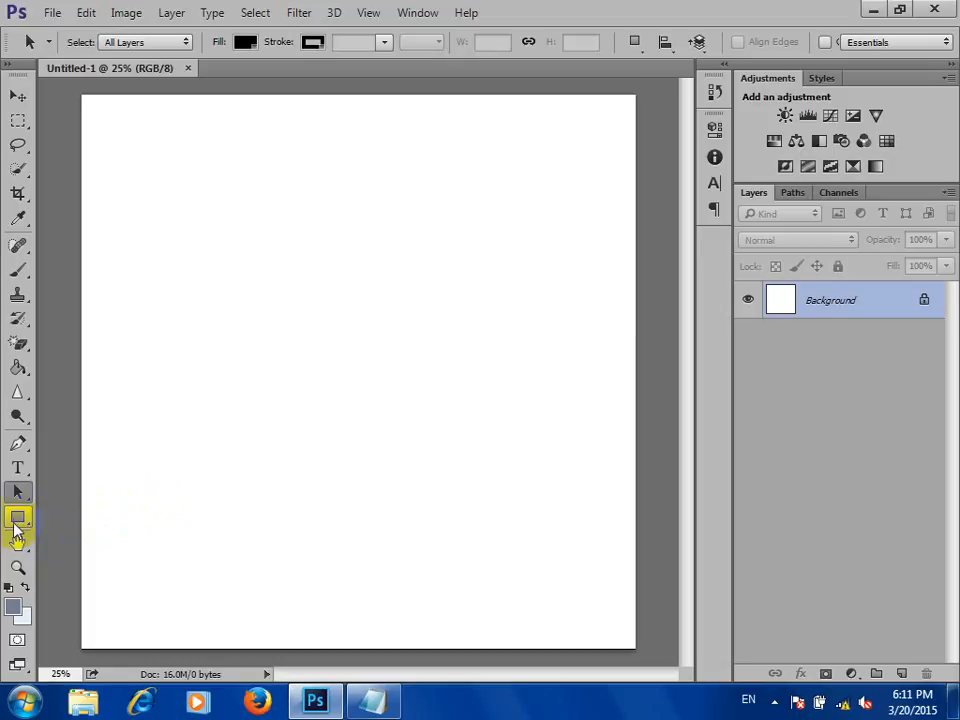
click(17, 522)
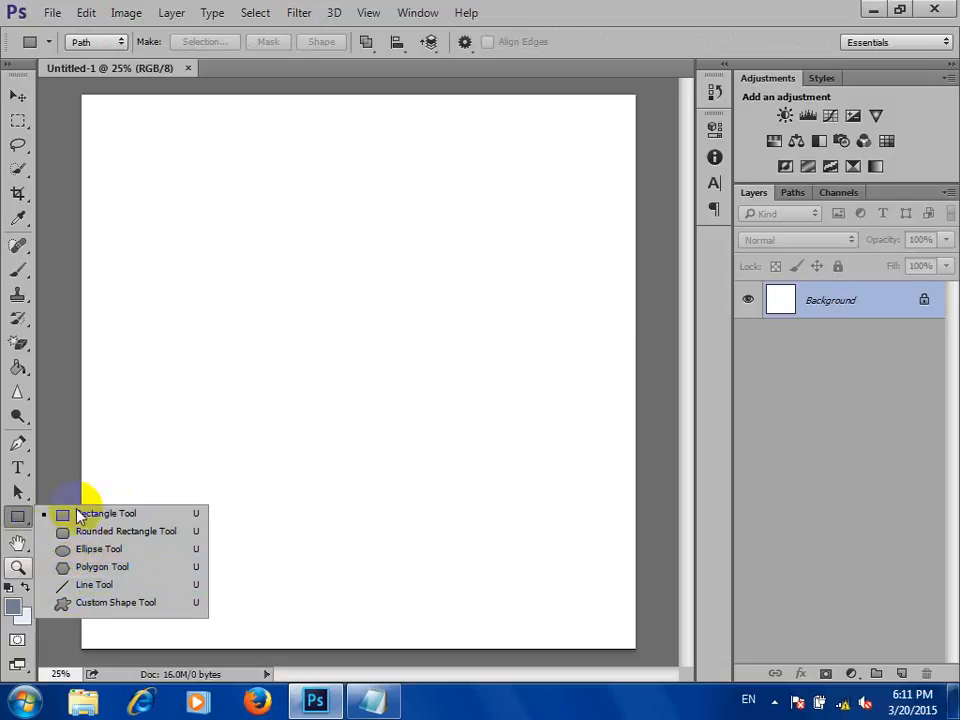
Draw two diagonal paths on the canvas with the Line Tool and undo both.
click(80, 584)
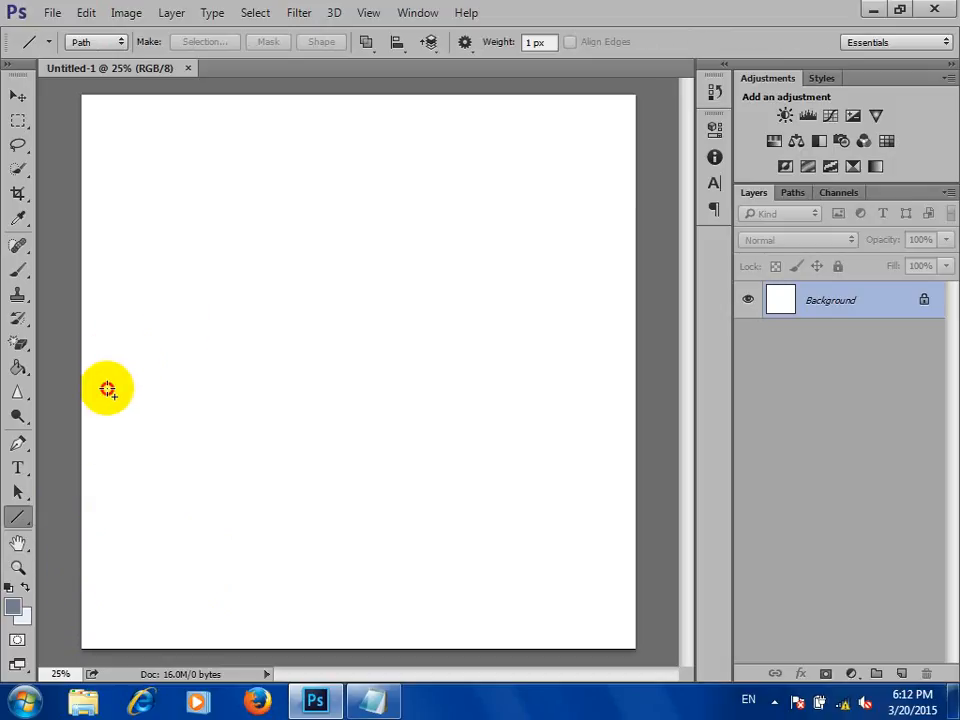
drag(107, 388, 342, 211)
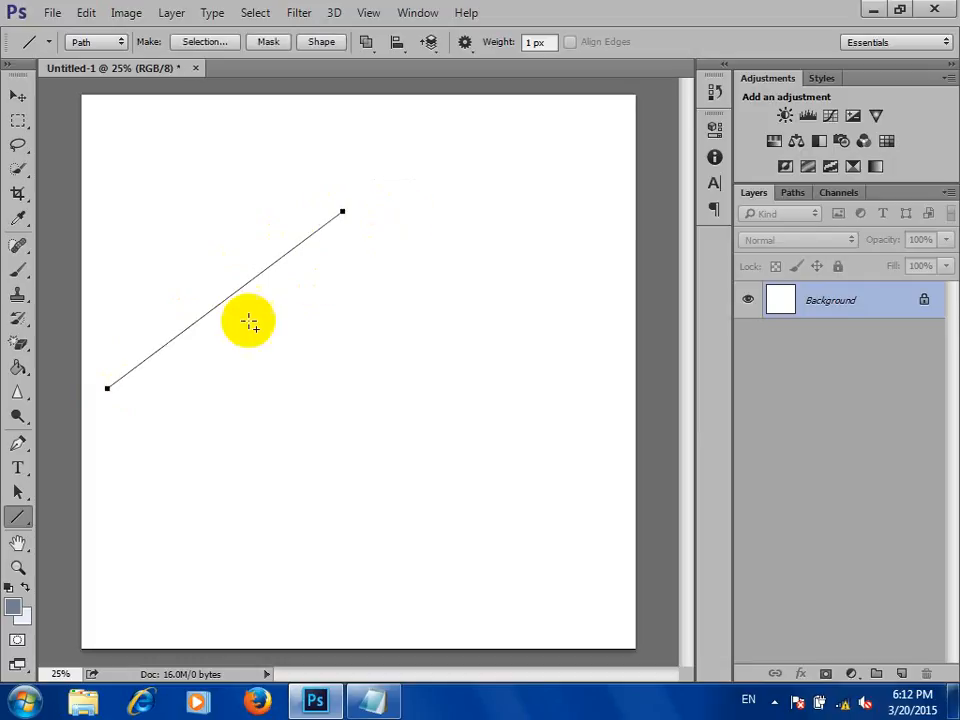
drag(163, 450, 514, 251)
key(ctrl+z)
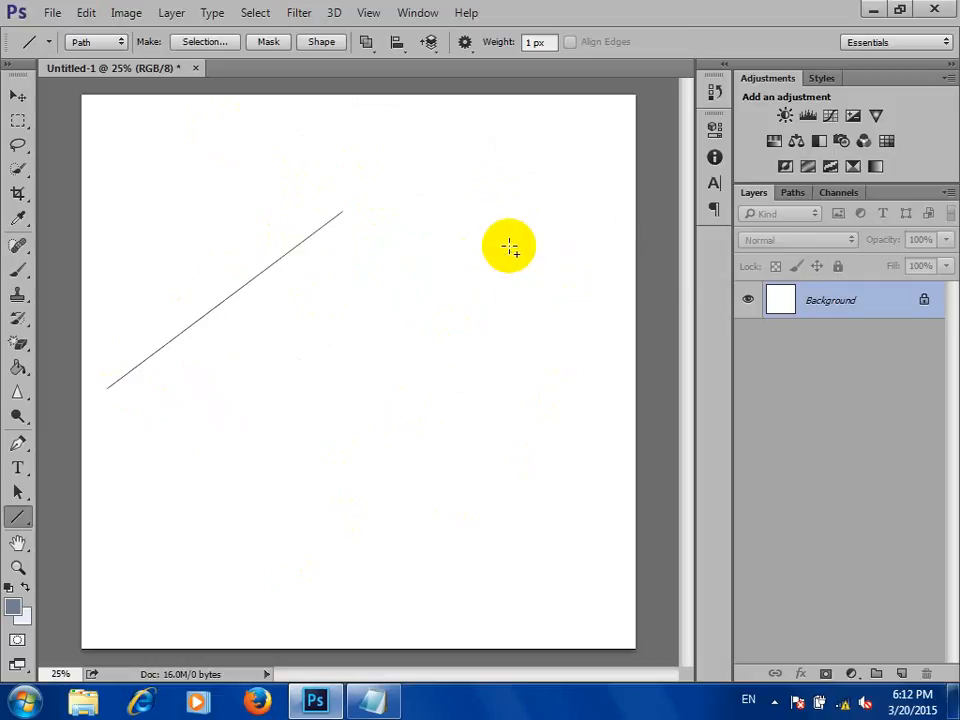
key(ctrl+alt+z)
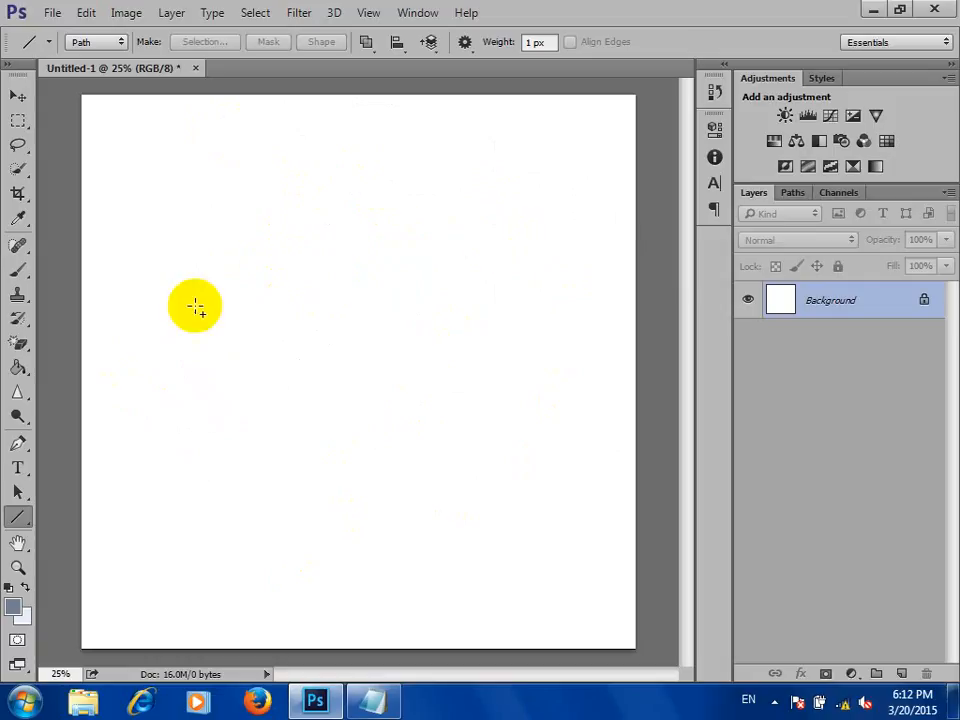
Draw a straight diagonal path with the Pen Tool, rising from the canvas's left side to its upper middle.
drag(18, 447, 112, 443)
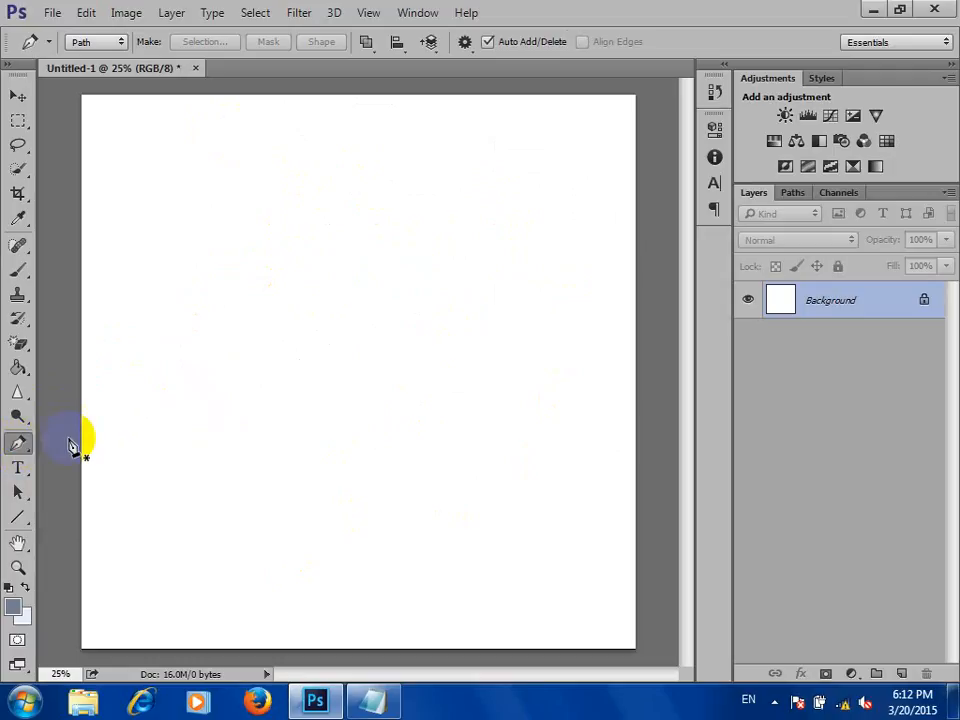
click(121, 404)
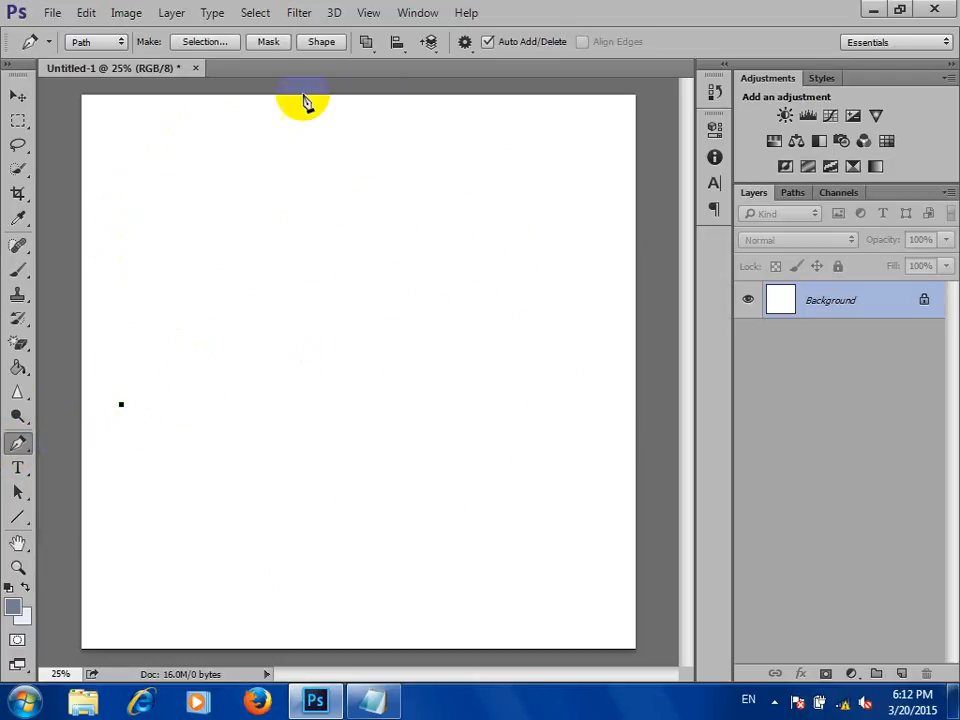
click(348, 206)
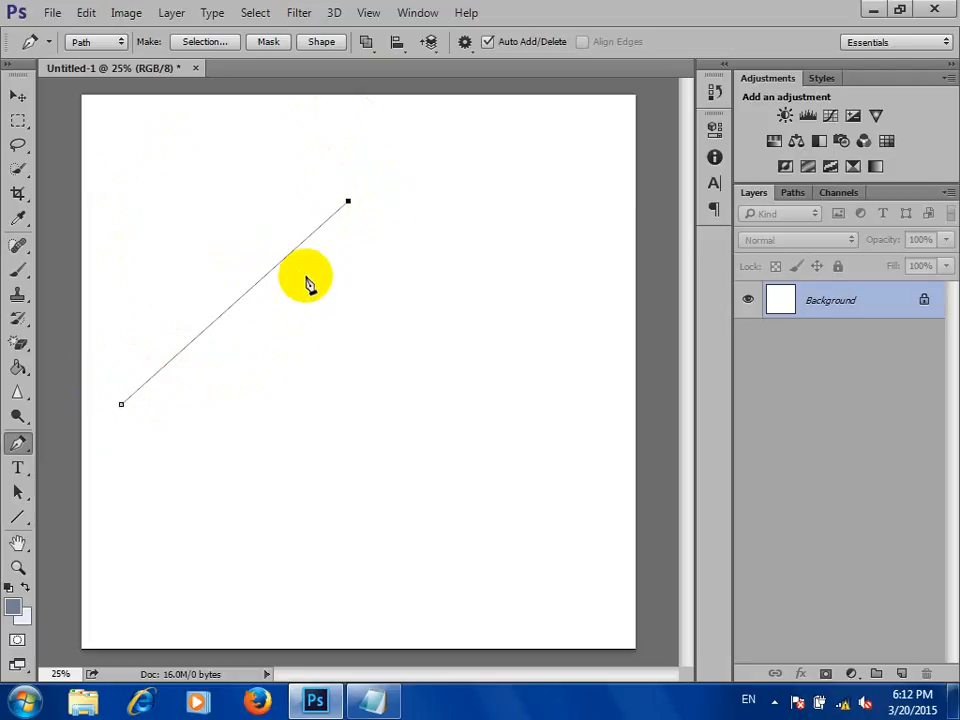
Extend the pen path with a straight segment to the canvas's right side and a curved segment to the lower middle.
click(541, 388)
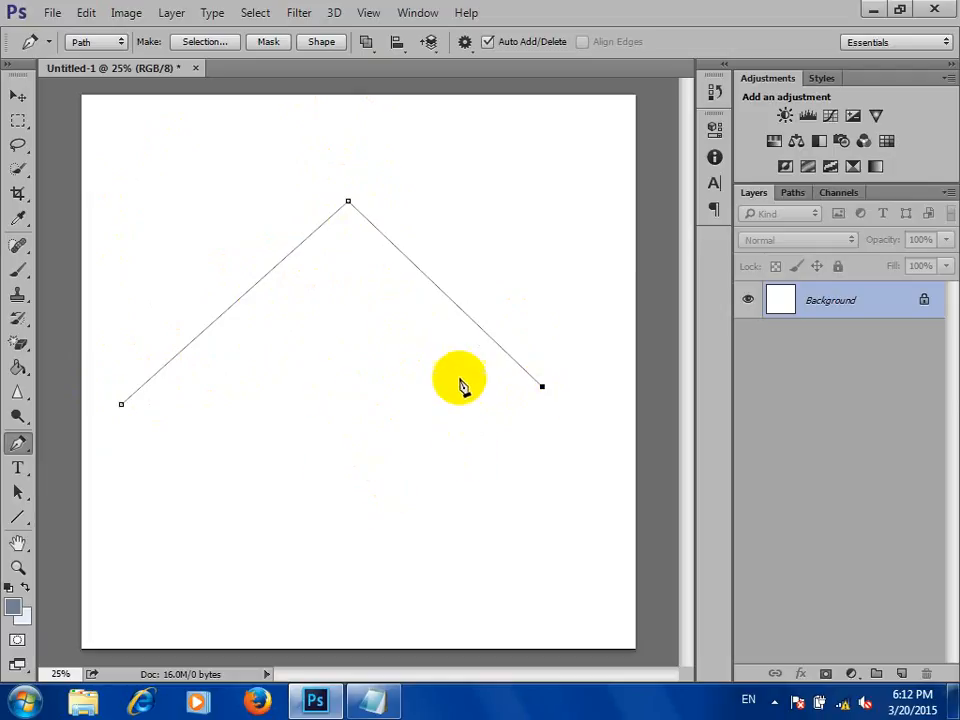
click(360, 531)
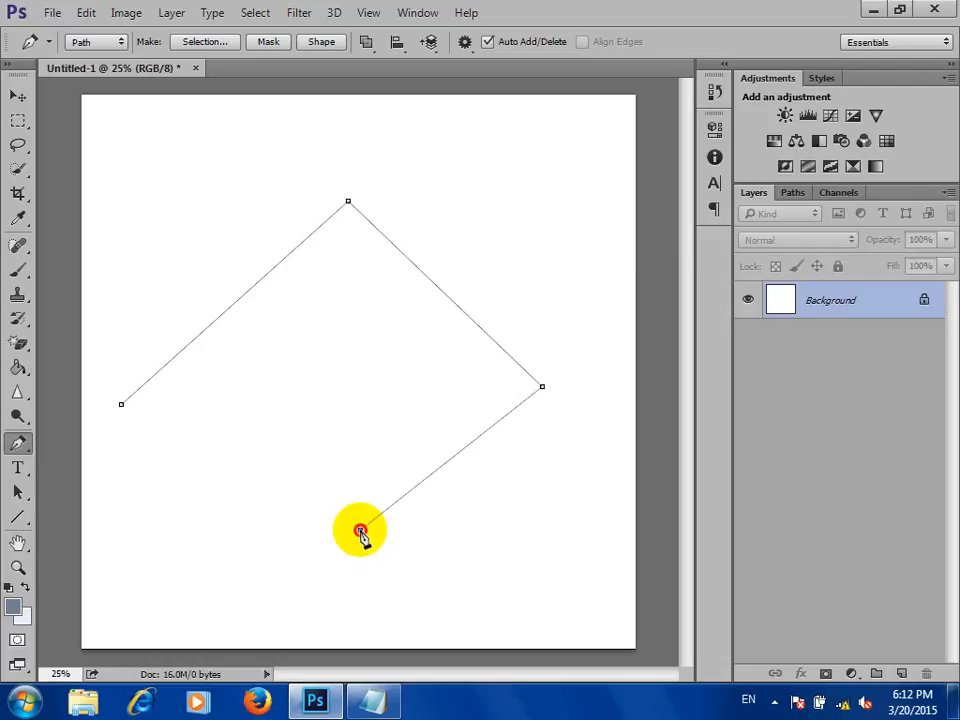
drag(360, 531, 240, 516)
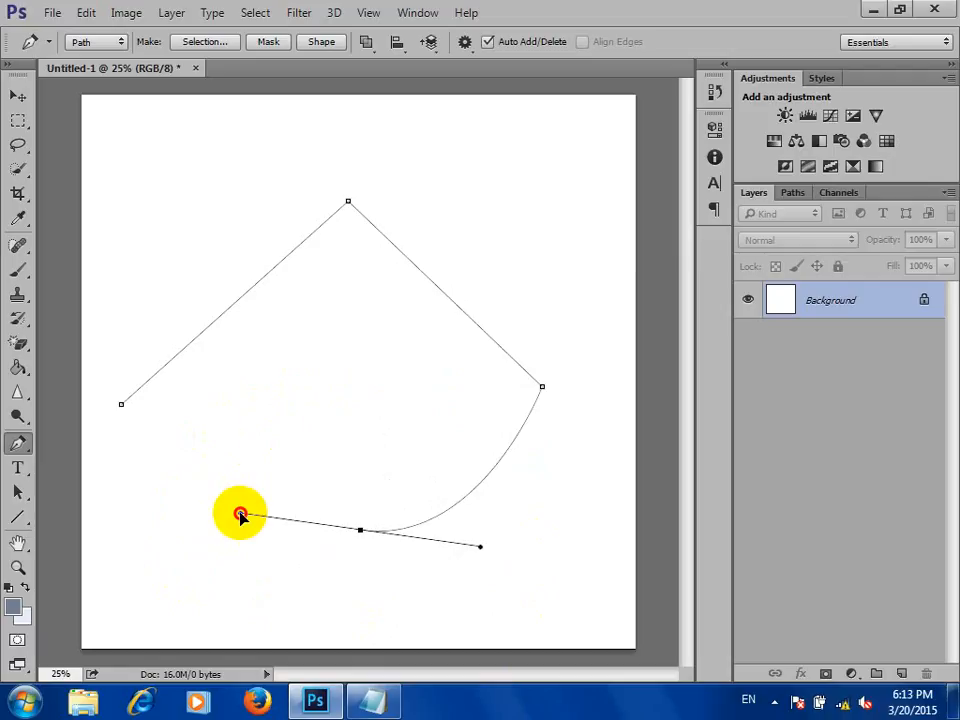
Bend the lower-middle anchor's outgoing handle upward, add a curved segment toward the lower left, and undo that segment.
drag(240, 516, 374, 378)
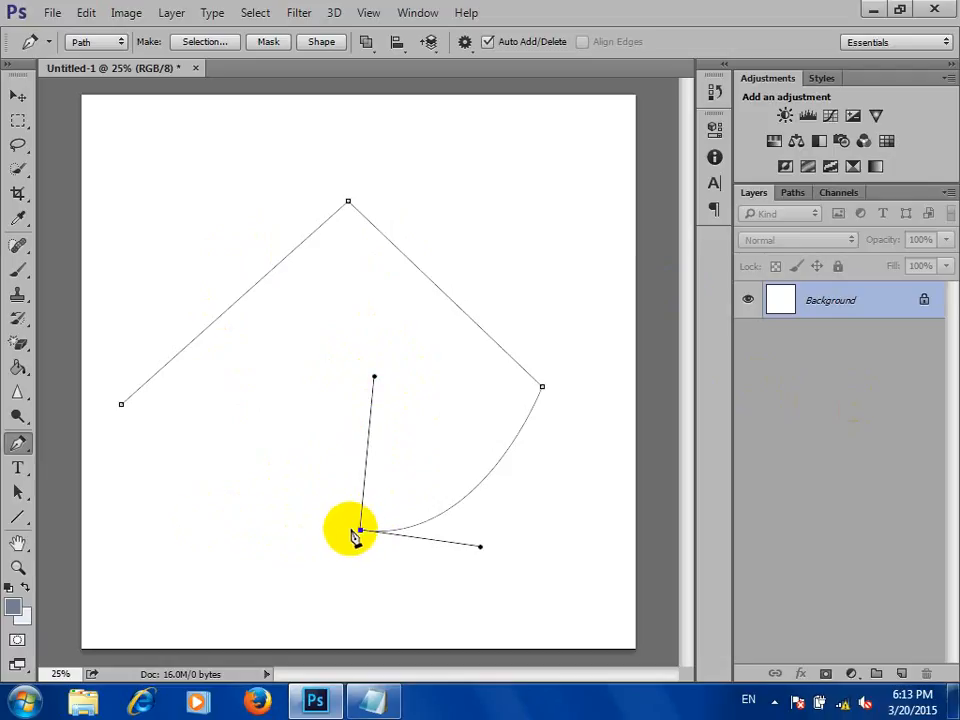
click(185, 516)
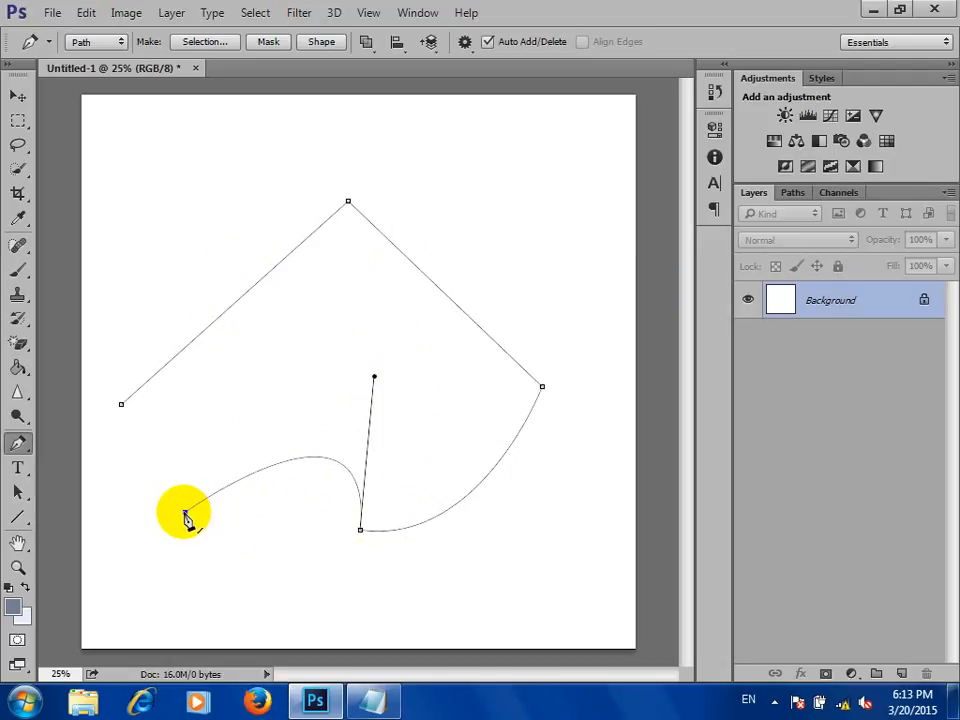
key(ctrl+z)
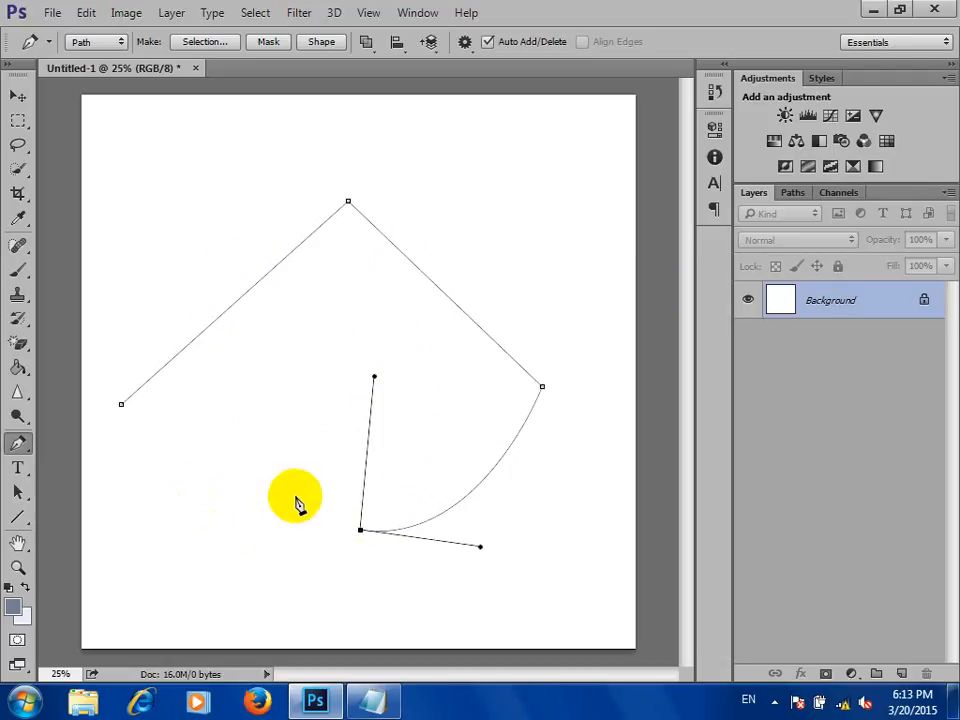
Remove the lower-middle anchor's outgoing handle and close the path with two straight segments through a lower-left corner point.
click(361, 532)
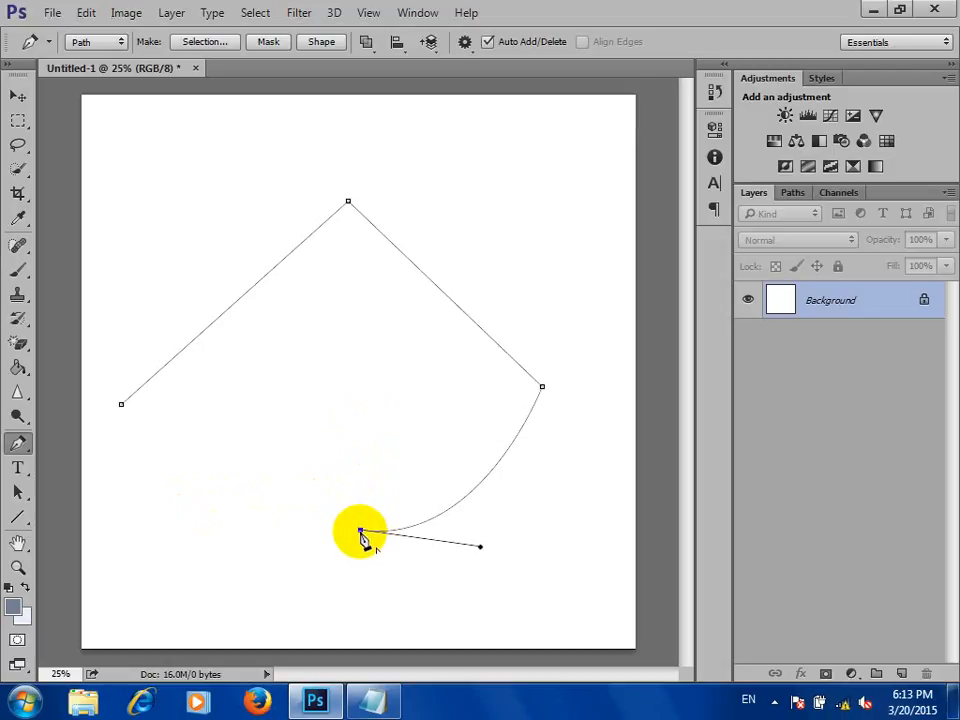
click(206, 488)
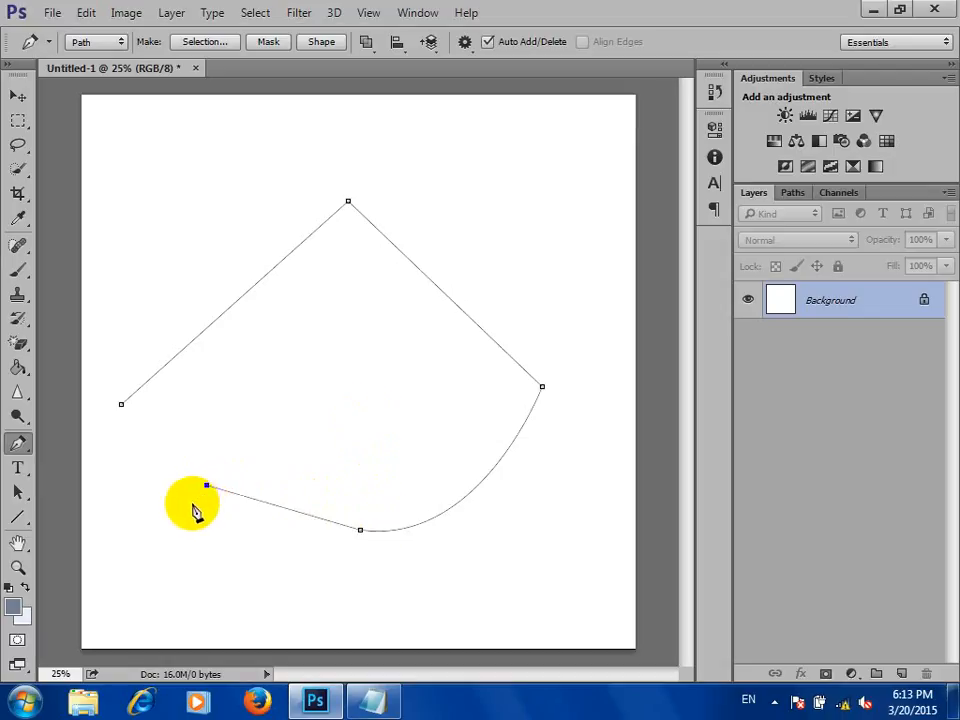
click(121, 405)
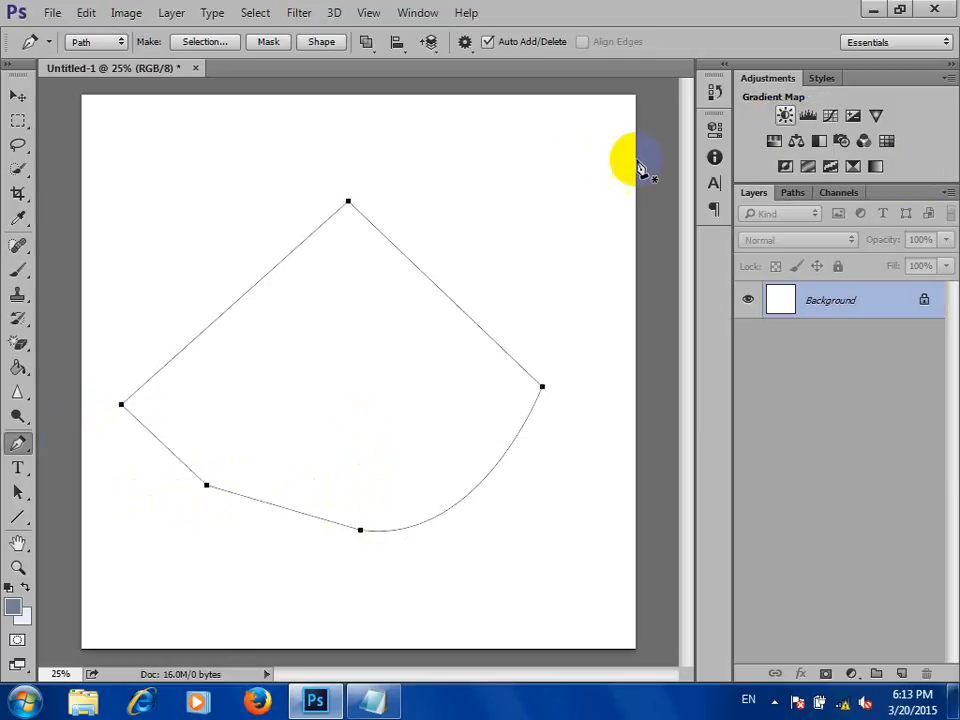
Draw a closed freehand outline above the existing shape with the Freeform Pen Tool and undo it.
click(17, 443)
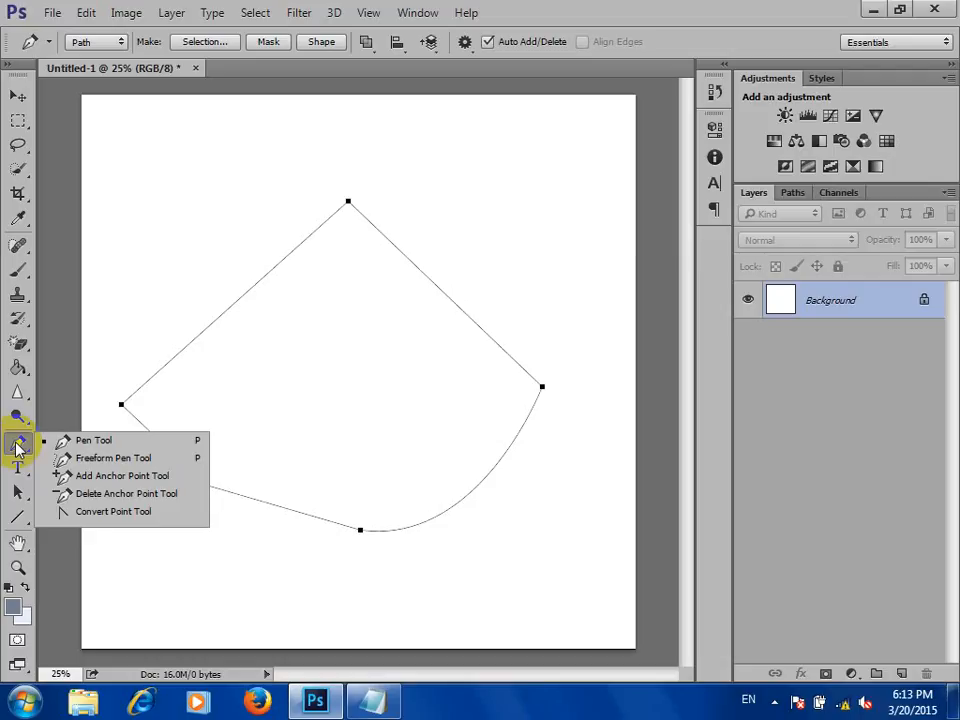
click(64, 457)
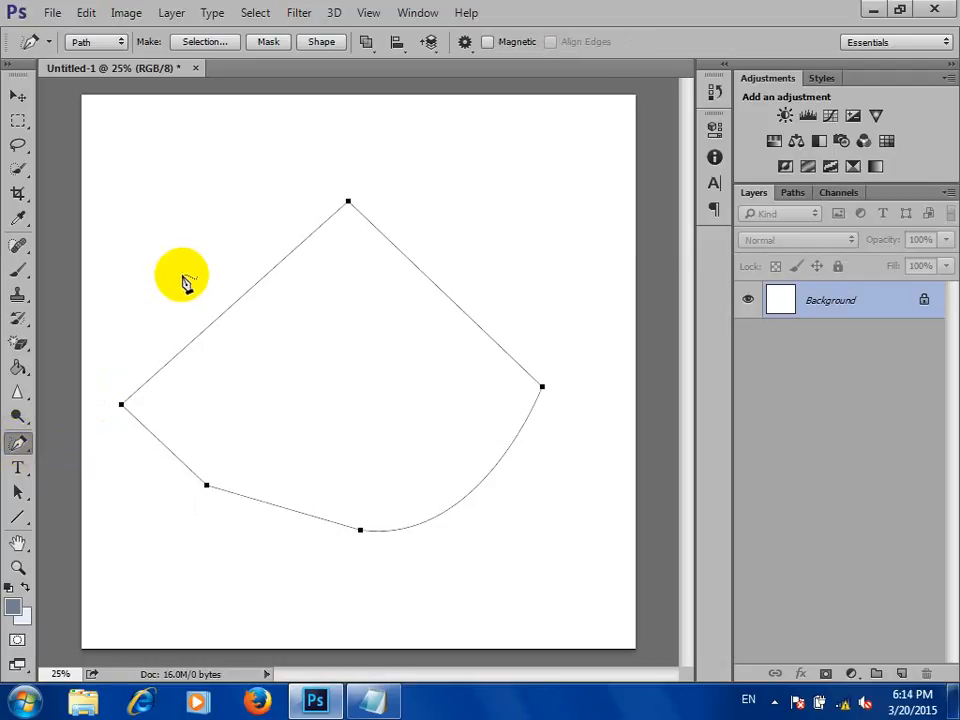
mouse_move(148, 313)
mouse_down()
mouse_move(125, 289)
mouse_move(117, 238)
mouse_move(129, 196)
mouse_move(197, 166)
mouse_move(267, 168)
mouse_move(297, 135)
mouse_move(274, 117)
mouse_move(323, 100)
mouse_move(497, 106)
mouse_move(409, 128)
mouse_move(417, 163)
mouse_move(490, 200)
mouse_move(508, 261)
mouse_move(337, 188)
mouse_move(235, 245)
mouse_move(148, 316)
mouse_up()
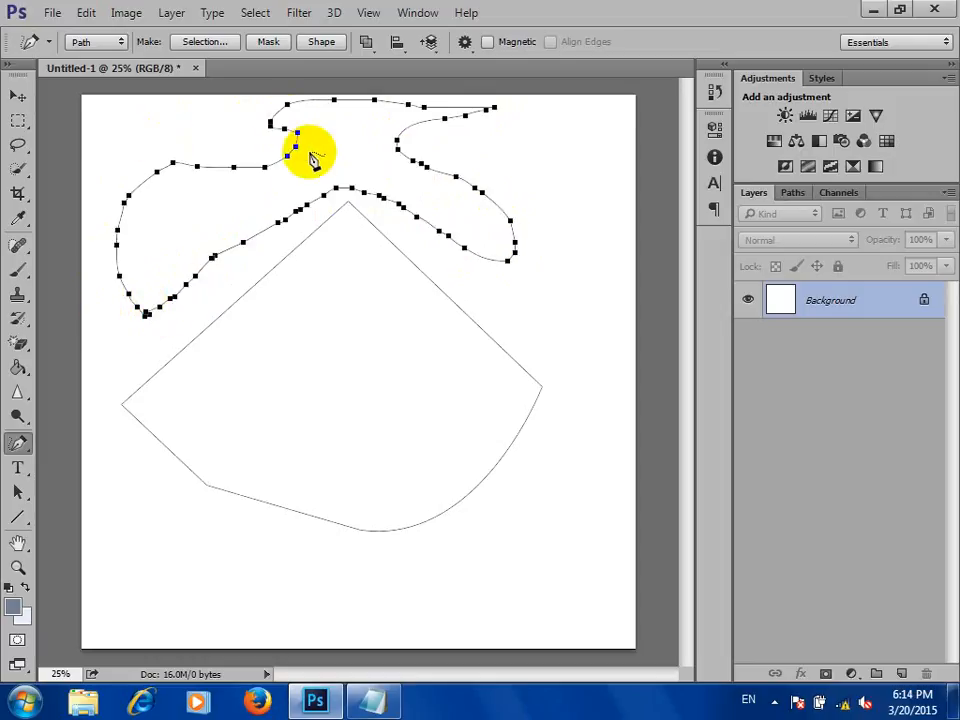
scroll(197, 195, up, 1)
scroll(204, 171, up, 3)
scroll(360, 193, down, 3)
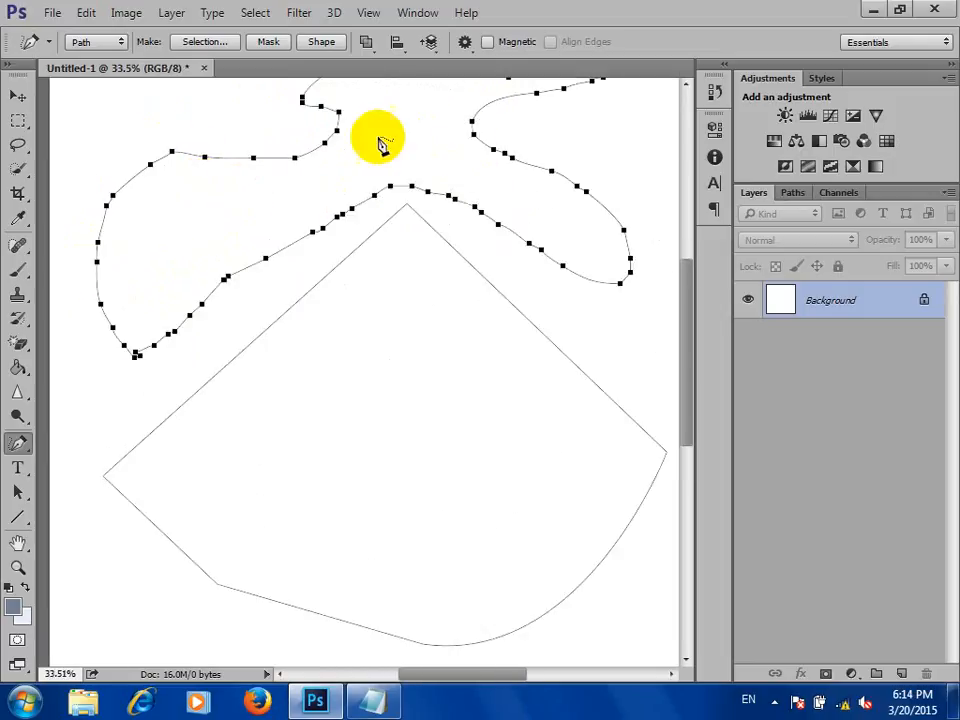
scroll(332, 183, down, 2)
scroll(332, 183, down, 1)
scroll(291, 208, up, 2)
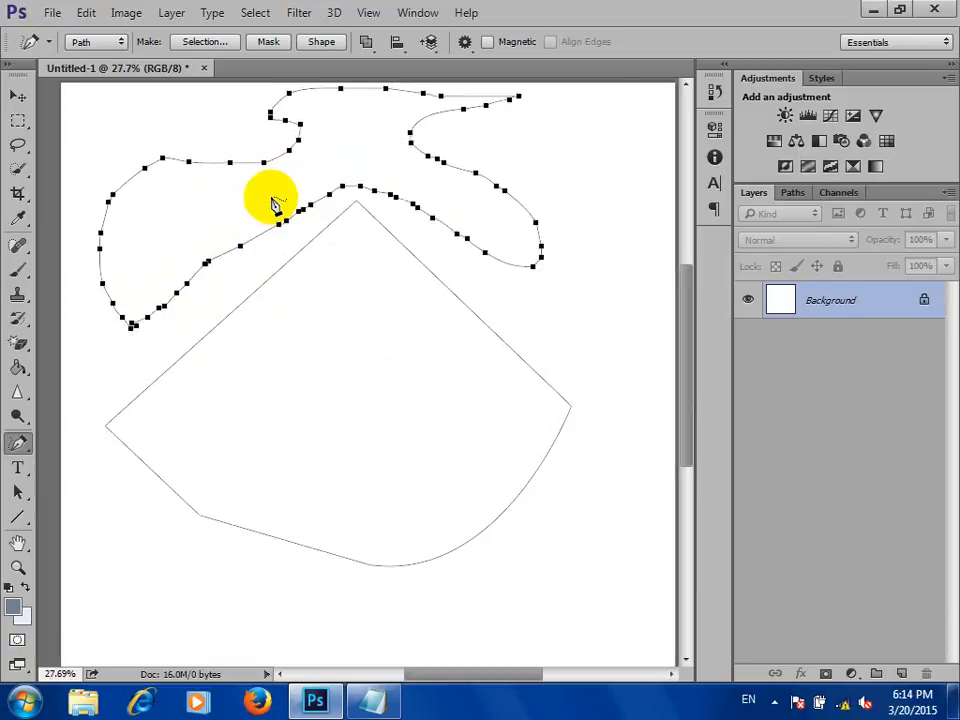
key(ctrl+z)
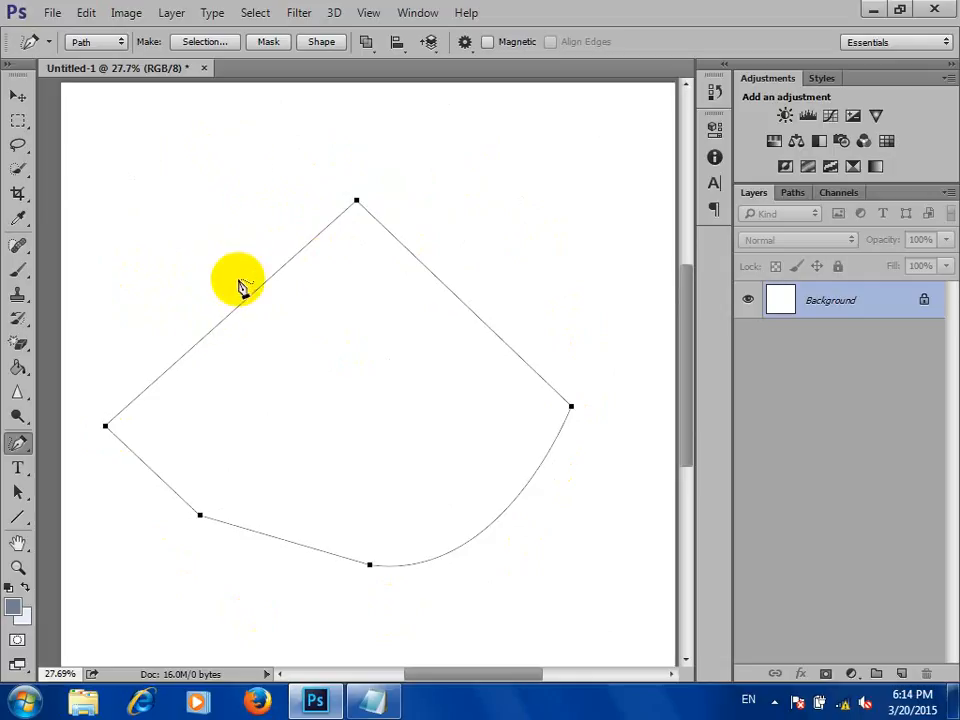
Add an anchor point midway on the shape's upper-left edge, pull it outward and rotate its handle to form a wavy curve.
click(20, 443)
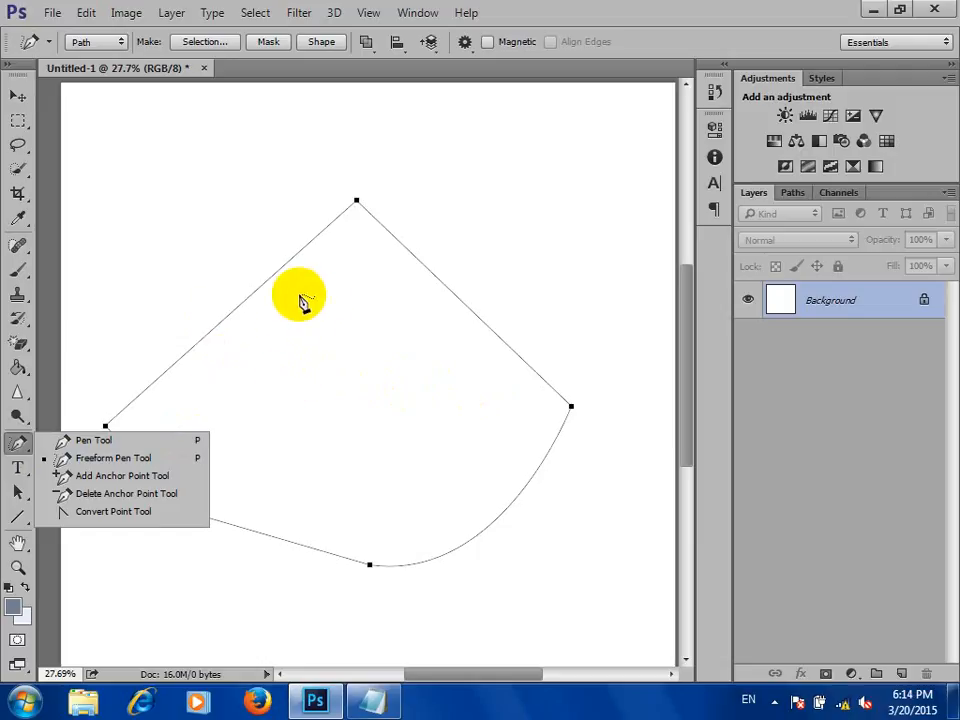
click(96, 477)
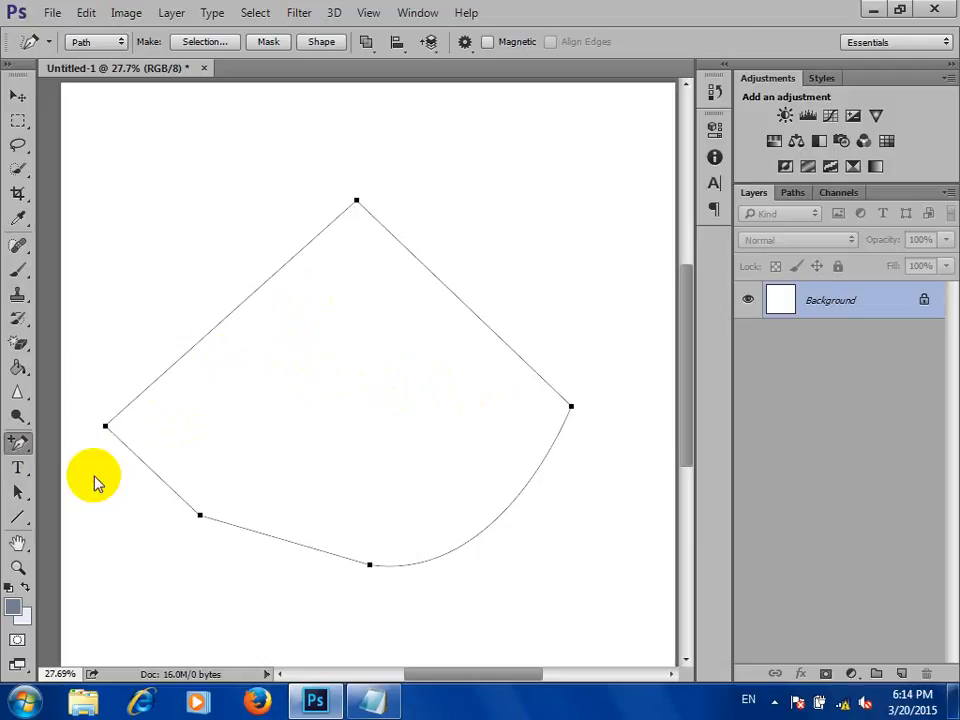
click(226, 317)
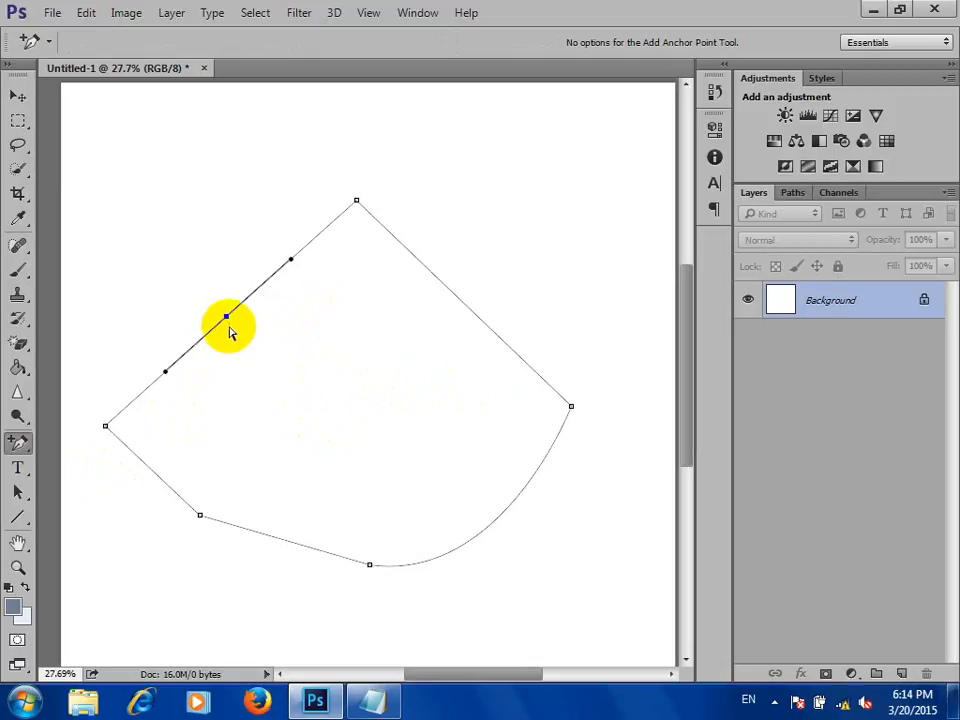
drag(227, 319, 168, 259)
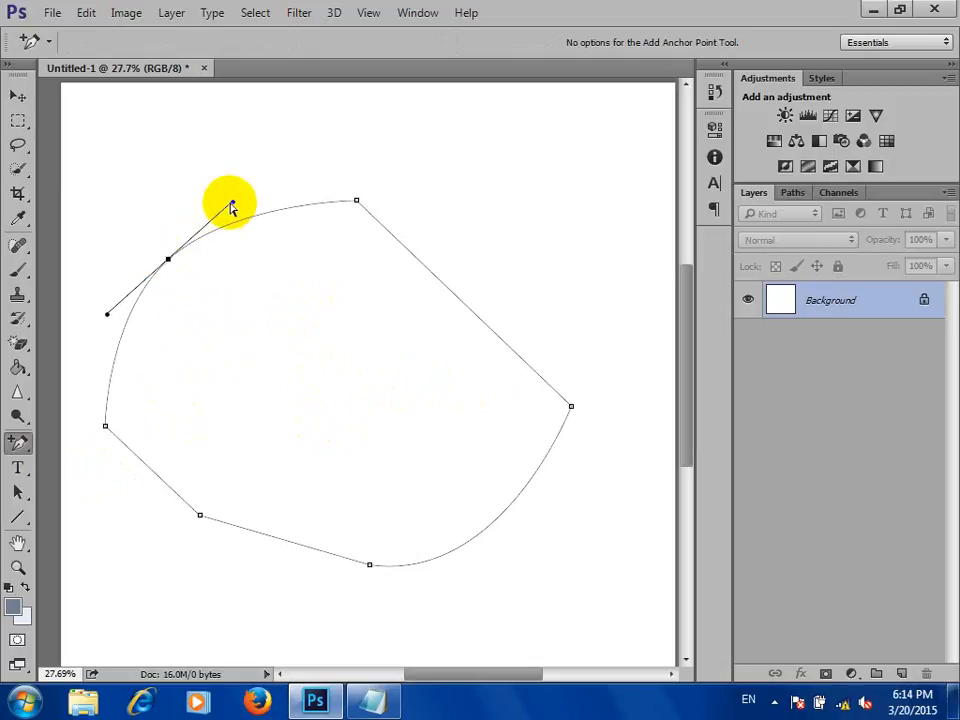
drag(231, 203, 259, 304)
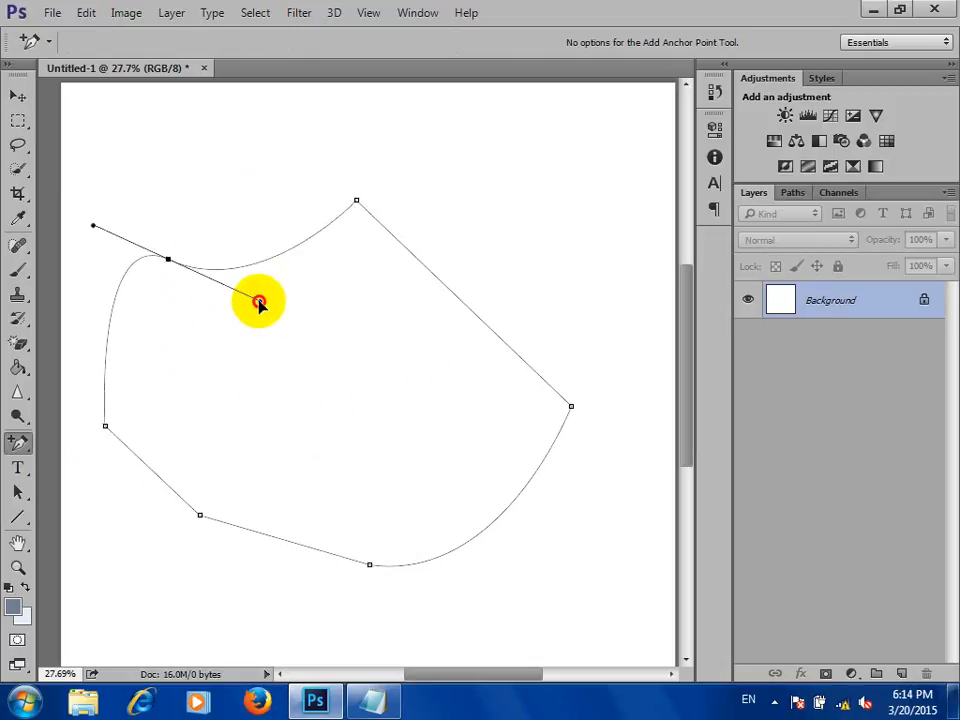
With the Pen Tool, add an anchor point on the upper-right edge, try bending the edge inward, undo the bend and delete the point.
right_click(18, 442)
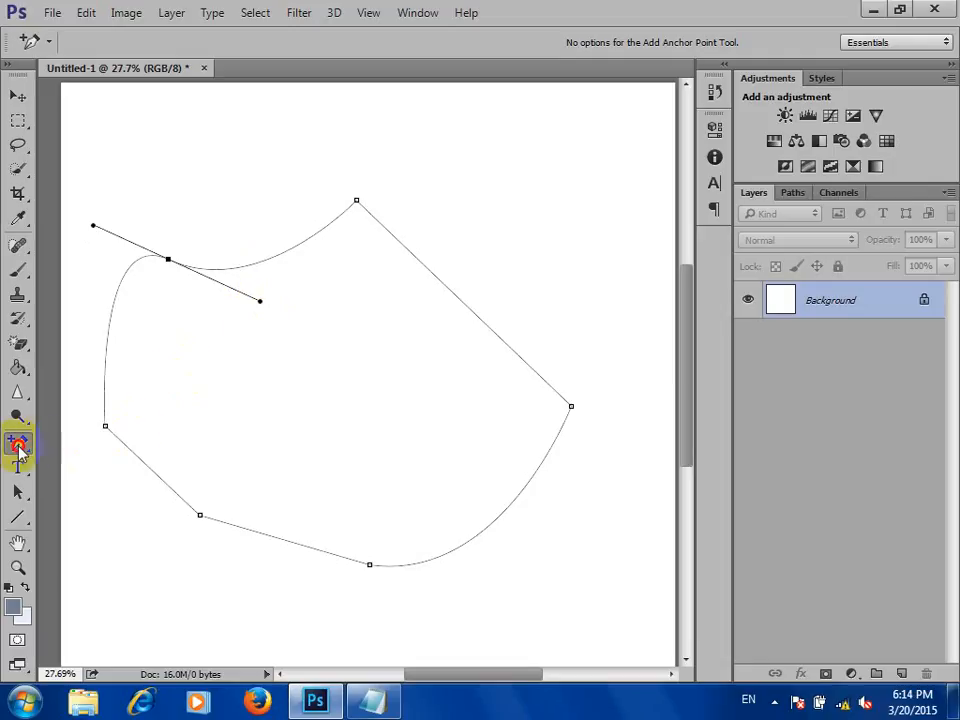
click(90, 440)
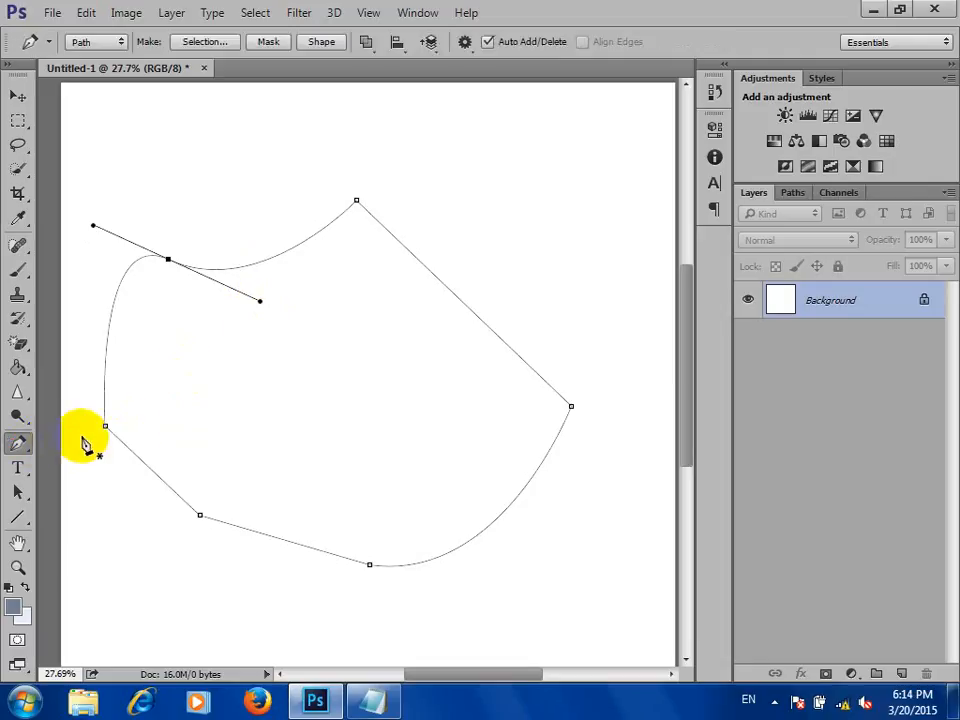
click(436, 276)
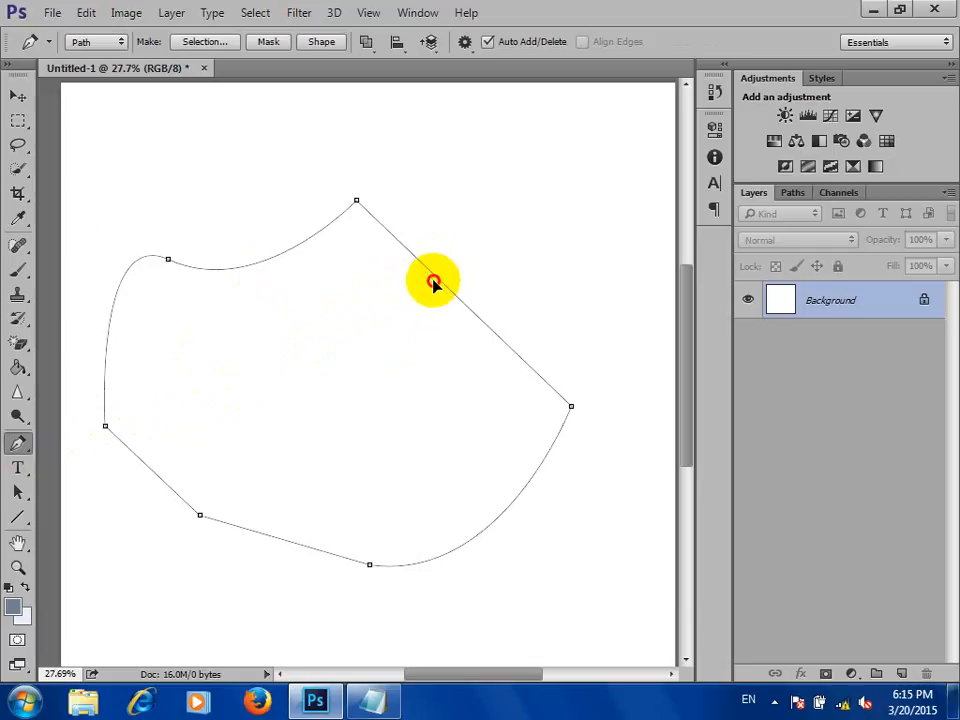
drag(433, 281, 410, 375)
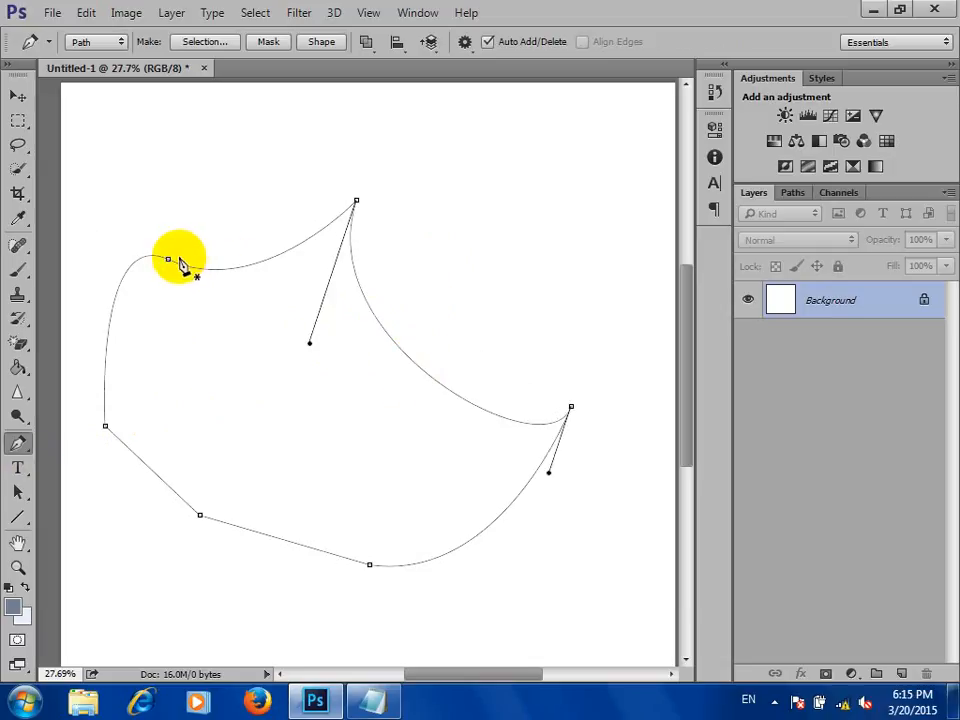
key(ctrl+z)
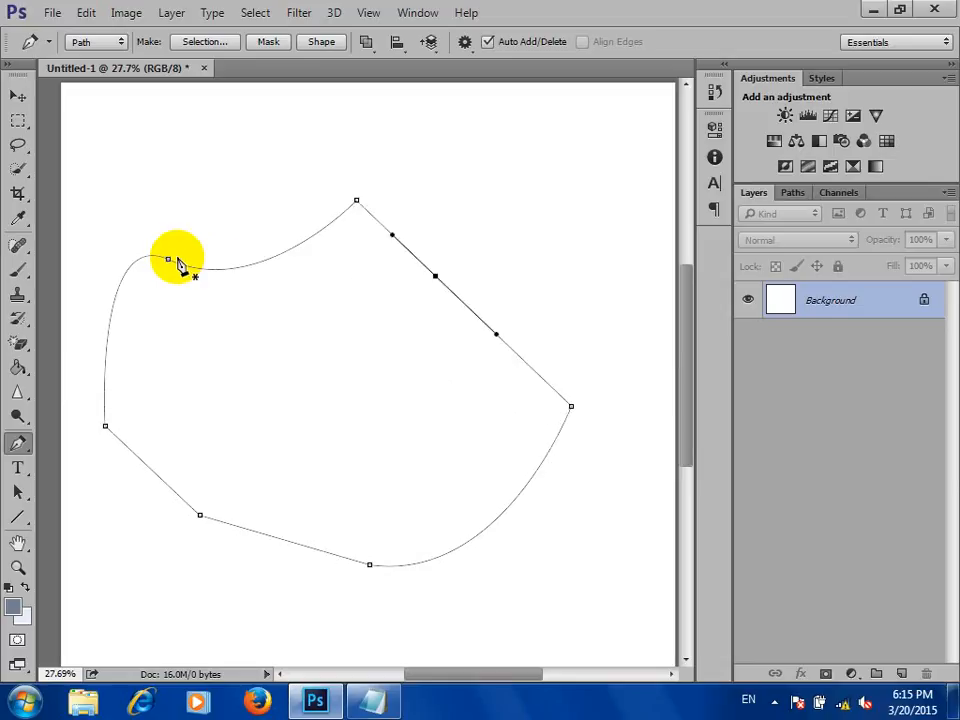
click(436, 277)
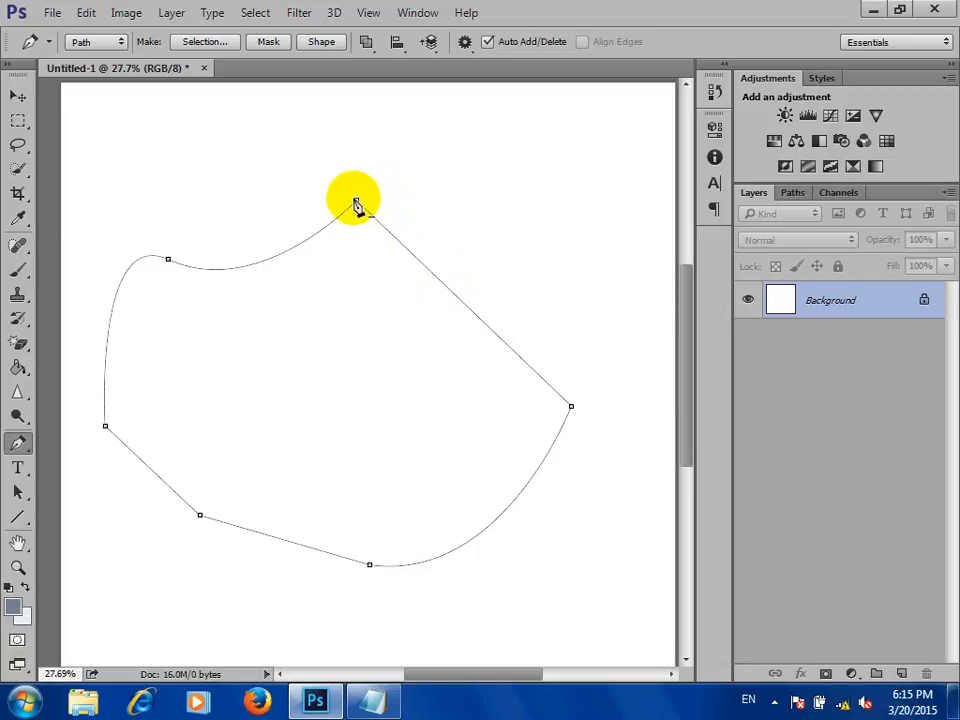
With Auto Add/Delete turned off, draw a separate path starting on the upper-right edge, undo it and turn the option back on.
click(487, 42)
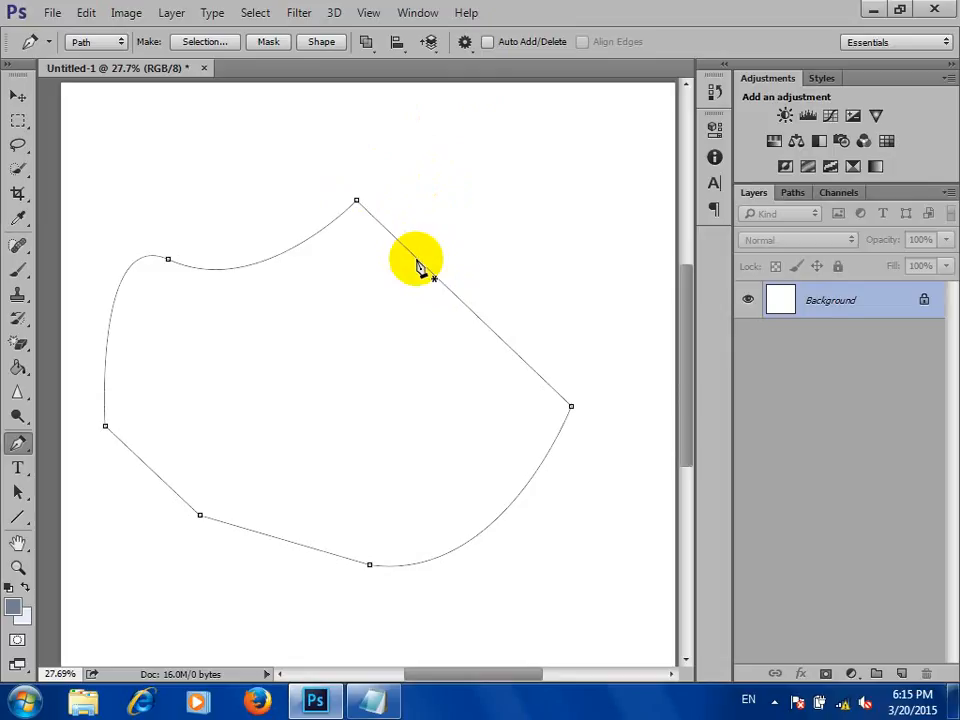
click(416, 259)
click(488, 181)
drag(647, 211, 576, 362)
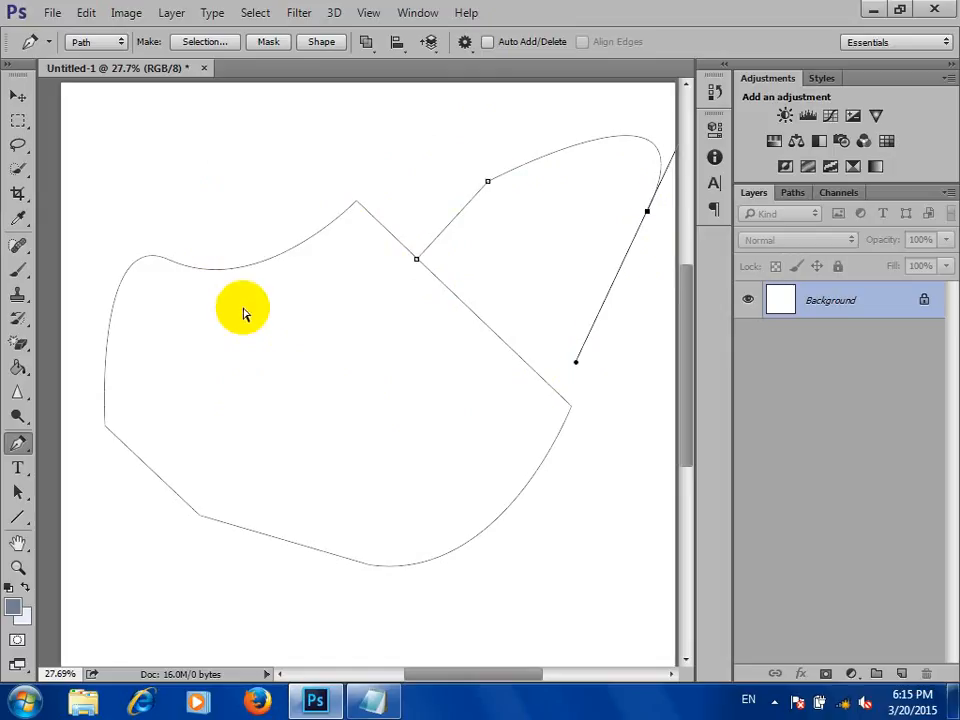
key(ctrl+z)
key(ctrl+alt+z)
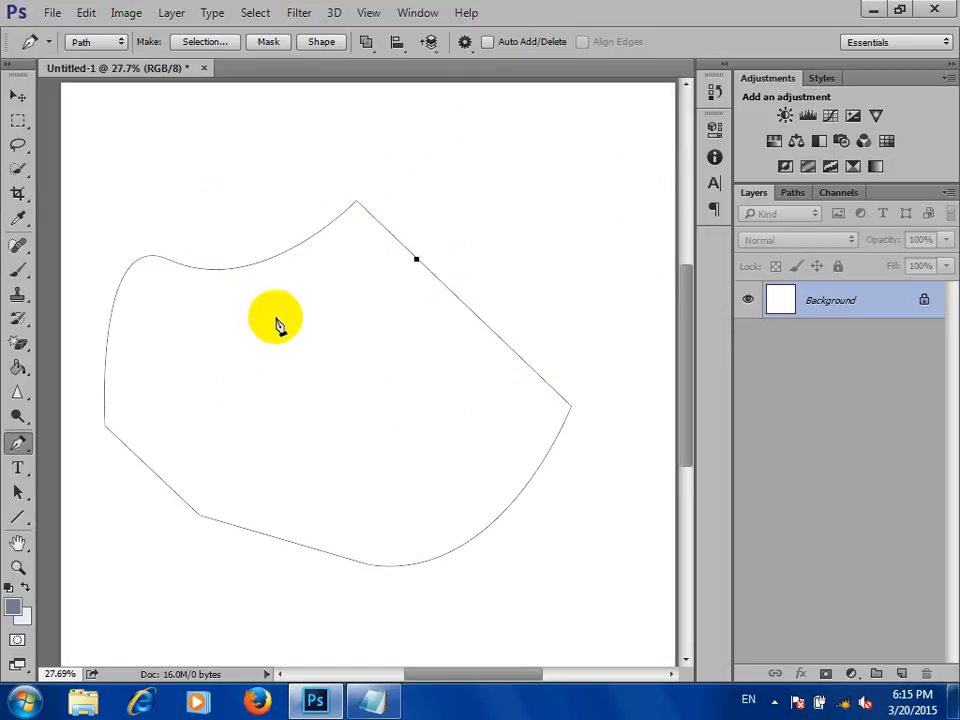
key(ctrl+alt+z)
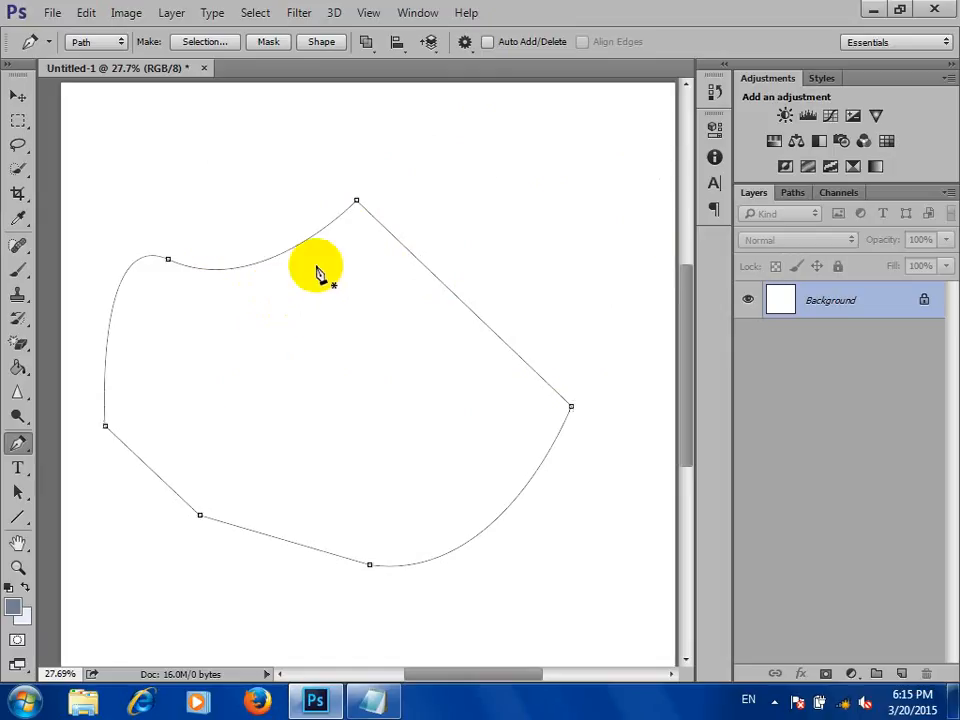
click(487, 42)
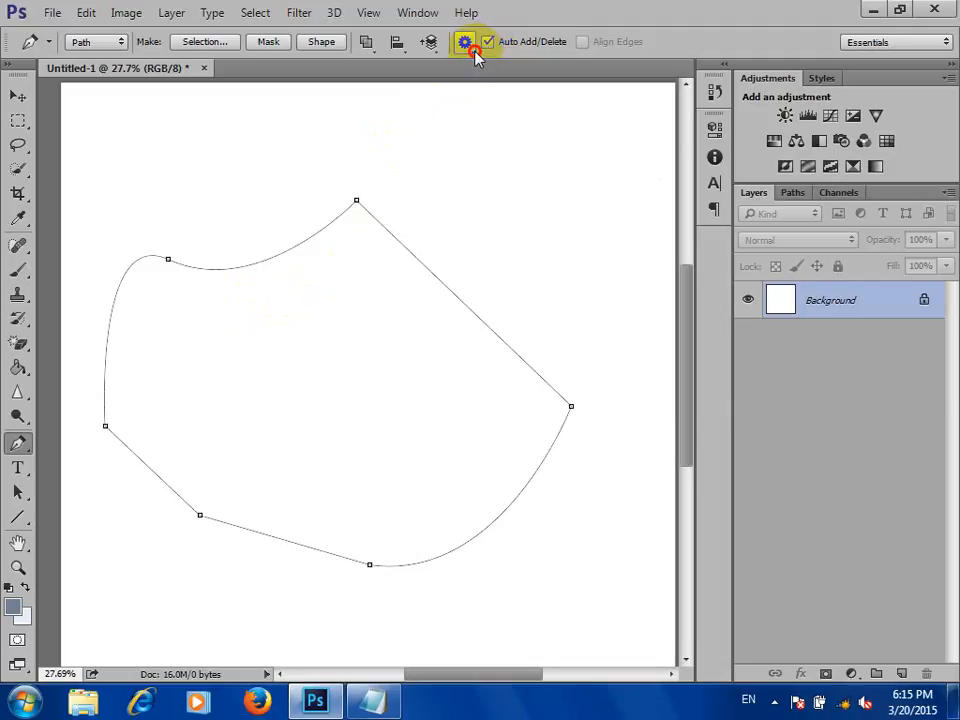
Turn on the Pen Tool's Rubber Band option and start a three-point path above and right of the large shape, with its third point curved.
click(465, 42)
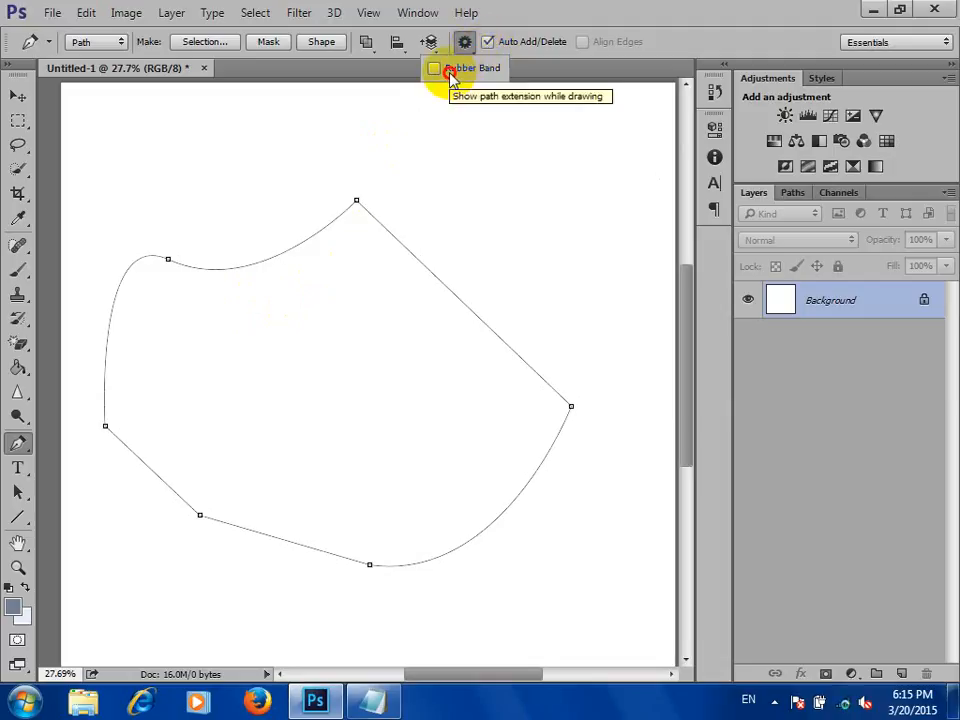
click(438, 70)
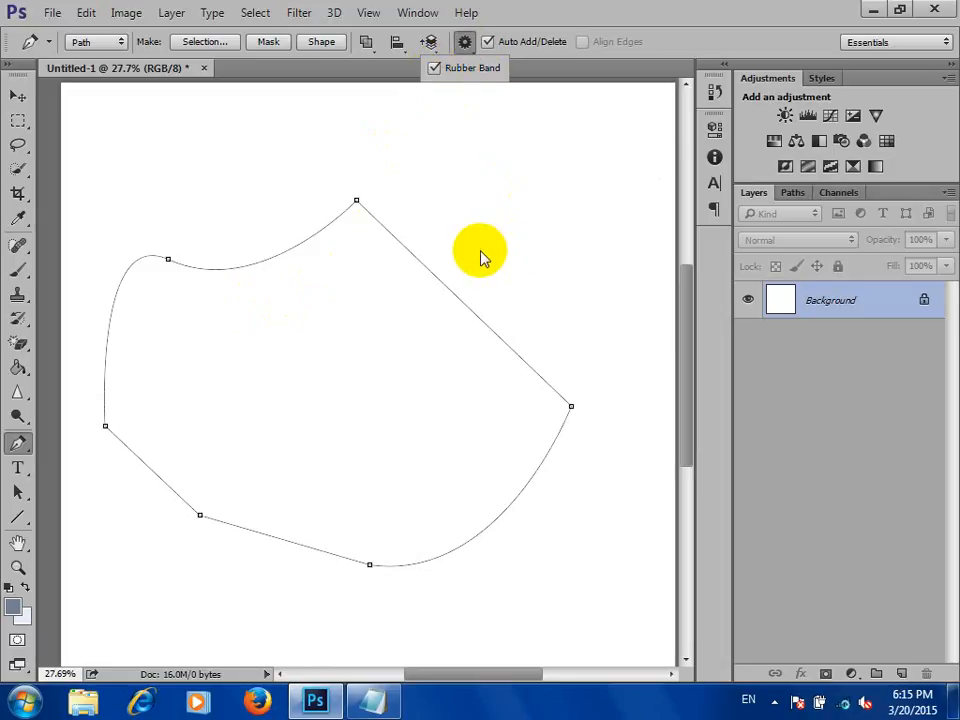
click(465, 197)
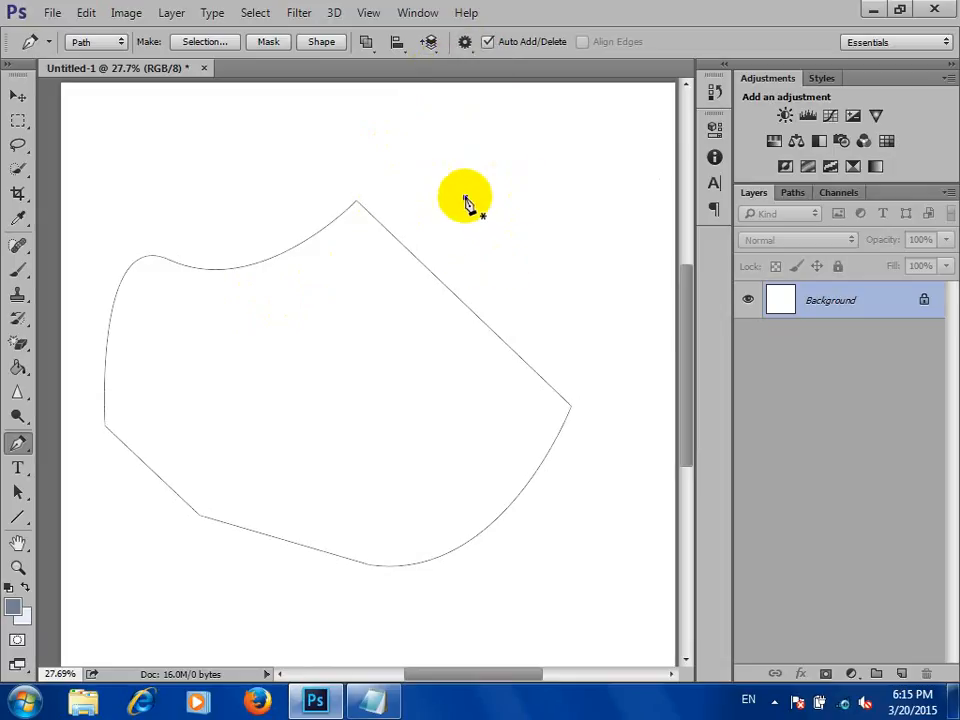
click(627, 147)
drag(613, 318, 509, 300)
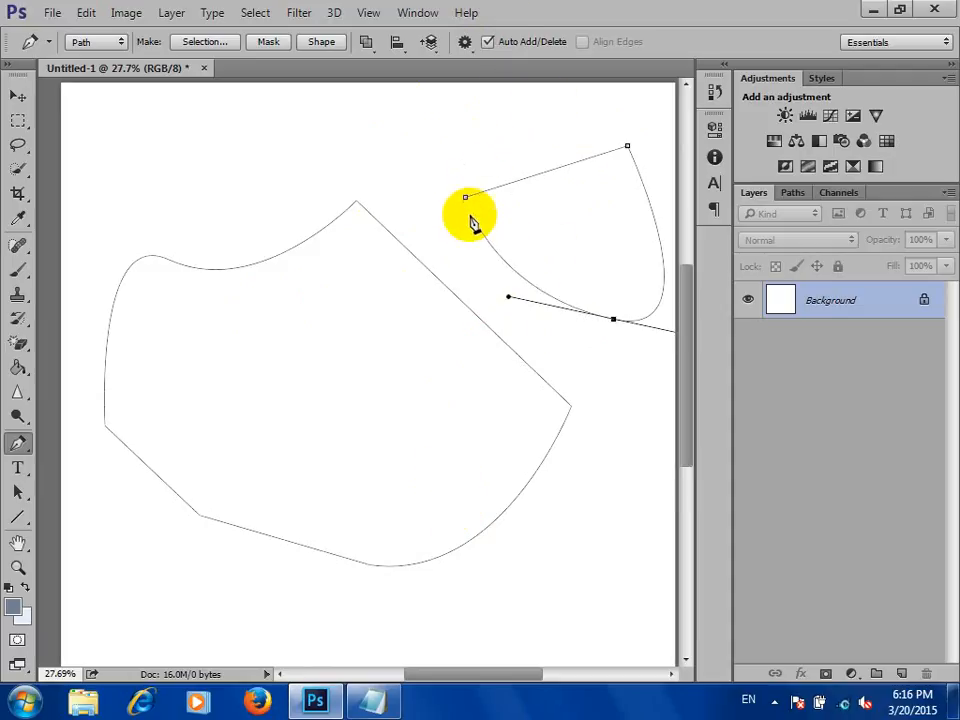
Turn off Rubber Band and close the small path with a fourth point just below its starting point.
click(465, 42)
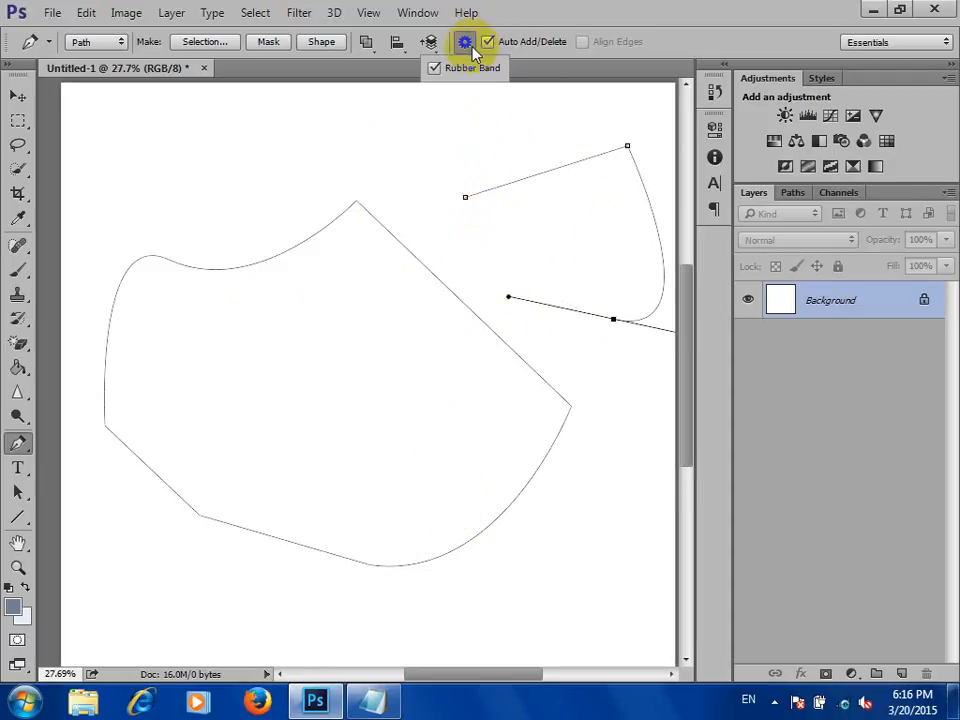
click(437, 72)
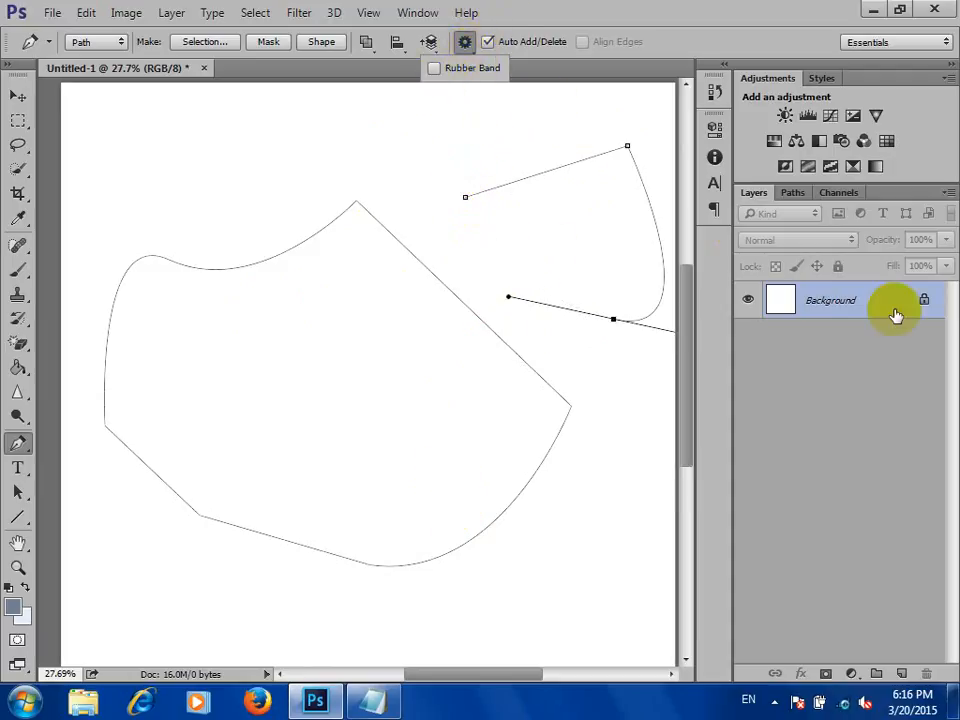
click(477, 262)
click(465, 197)
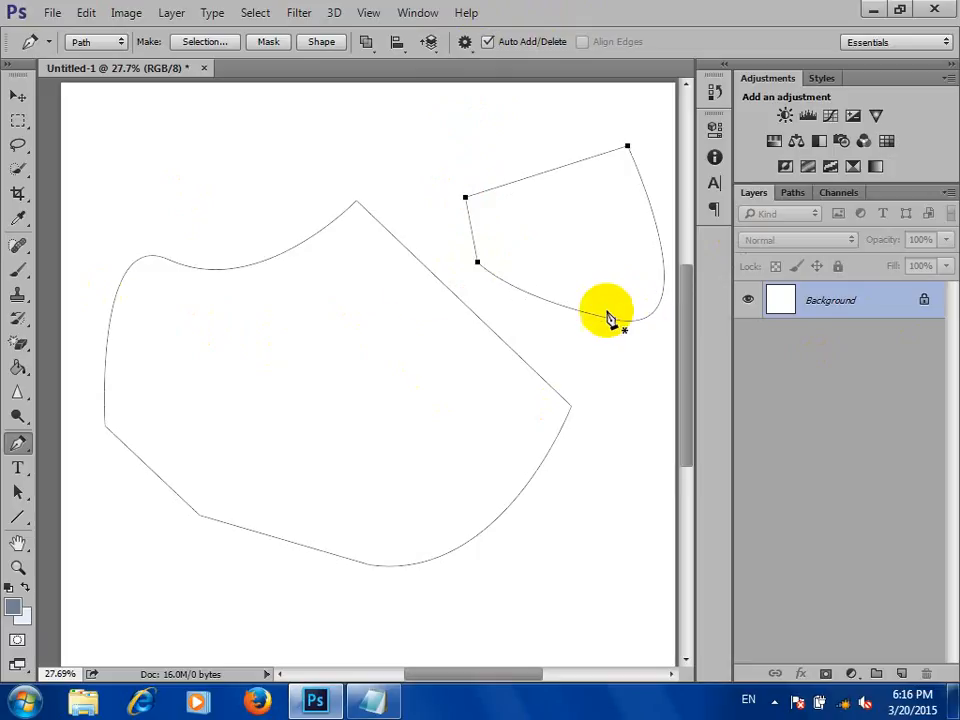
With the Delete Anchor Point Tool, remove the large shape's wavy upper-left point and its lower-left edge point.
drag(21, 445, 94, 497)
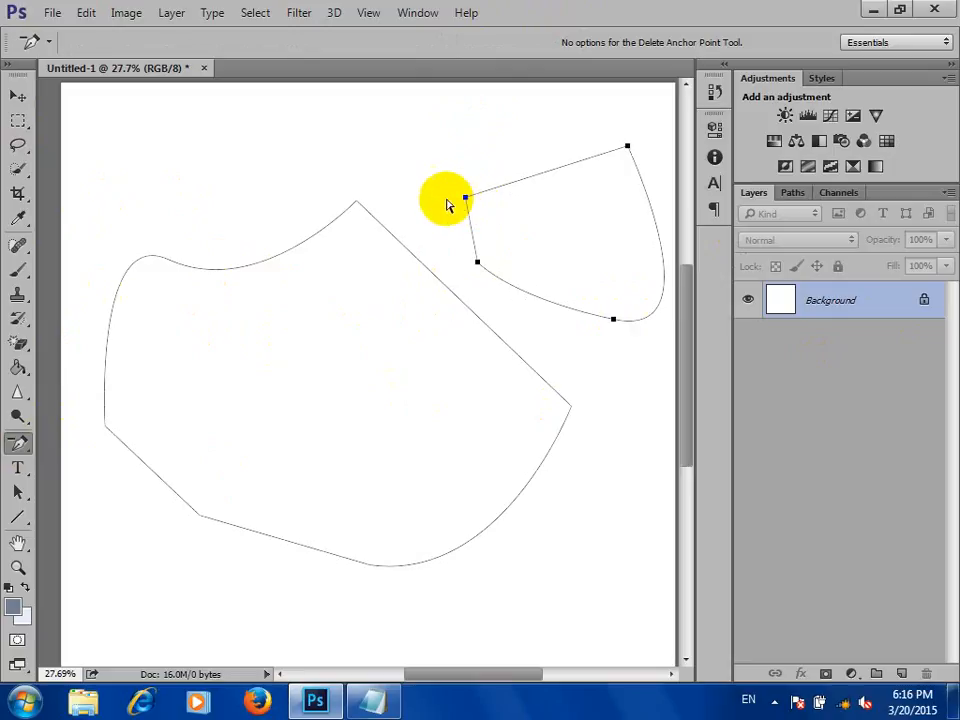
click(167, 262)
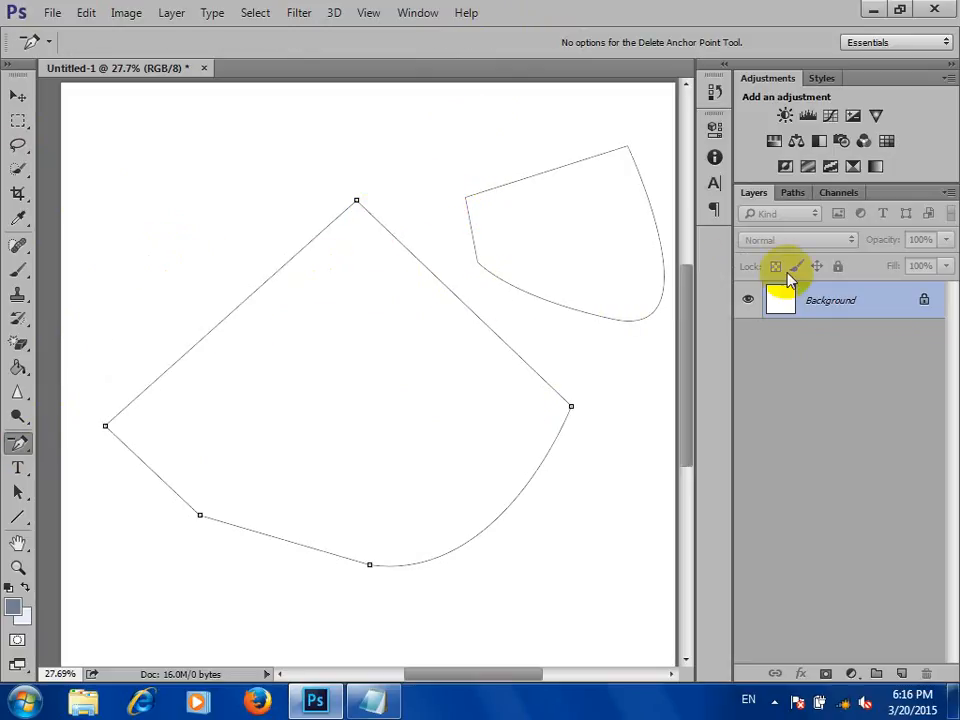
click(201, 517)
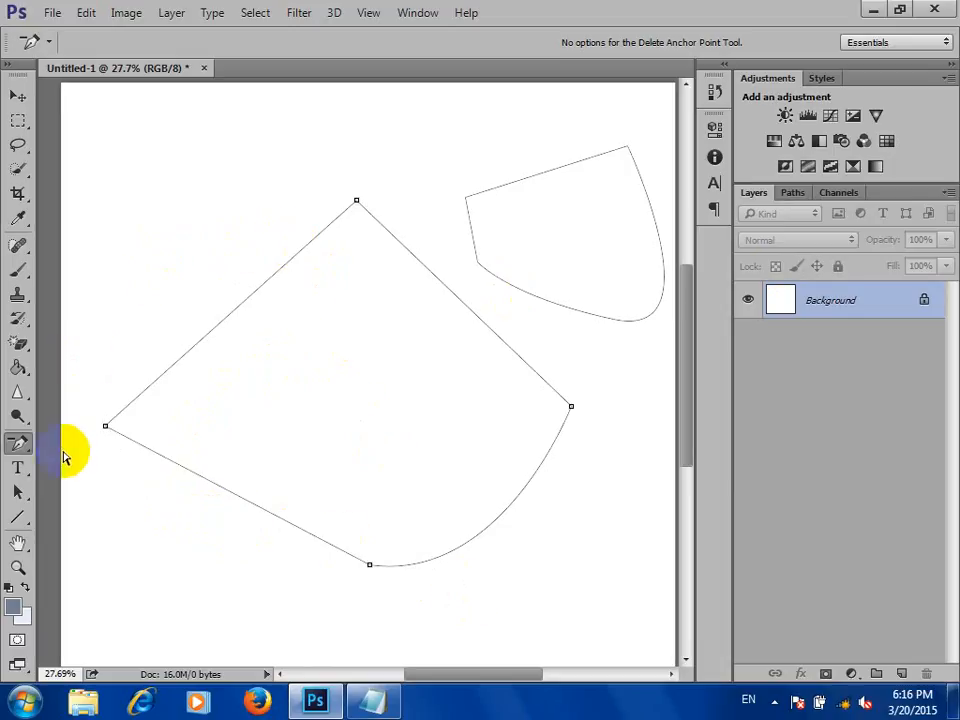
With the Convert Point Tool, bend both edges at the large shape's top point and convert it back to a sharp corner.
drag(18, 443, 138, 525)
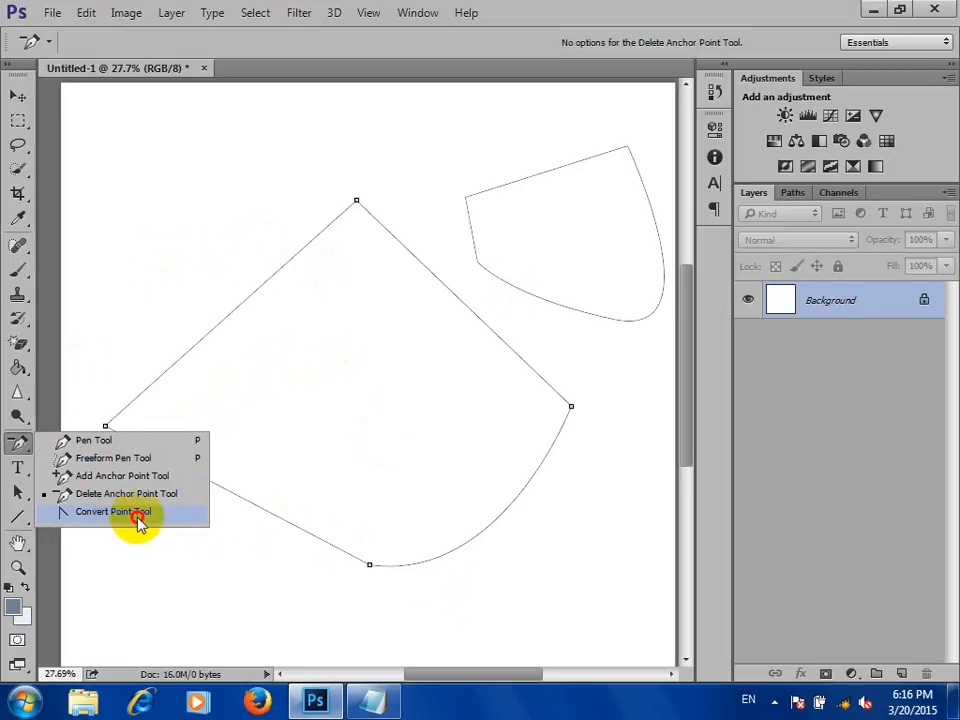
drag(138, 525, 138, 525)
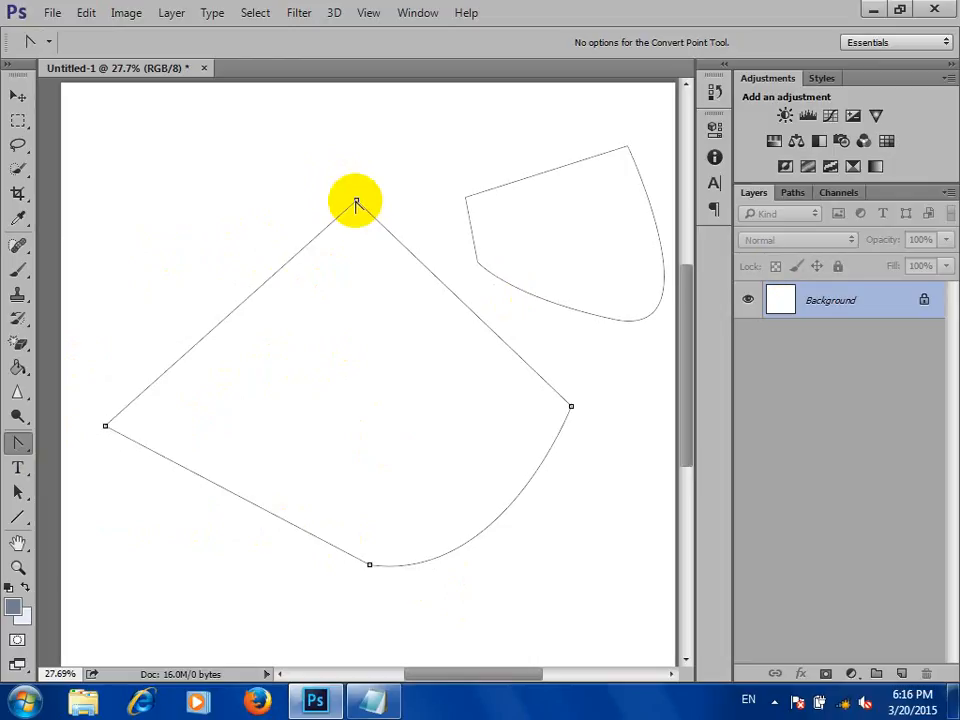
drag(356, 203, 305, 405)
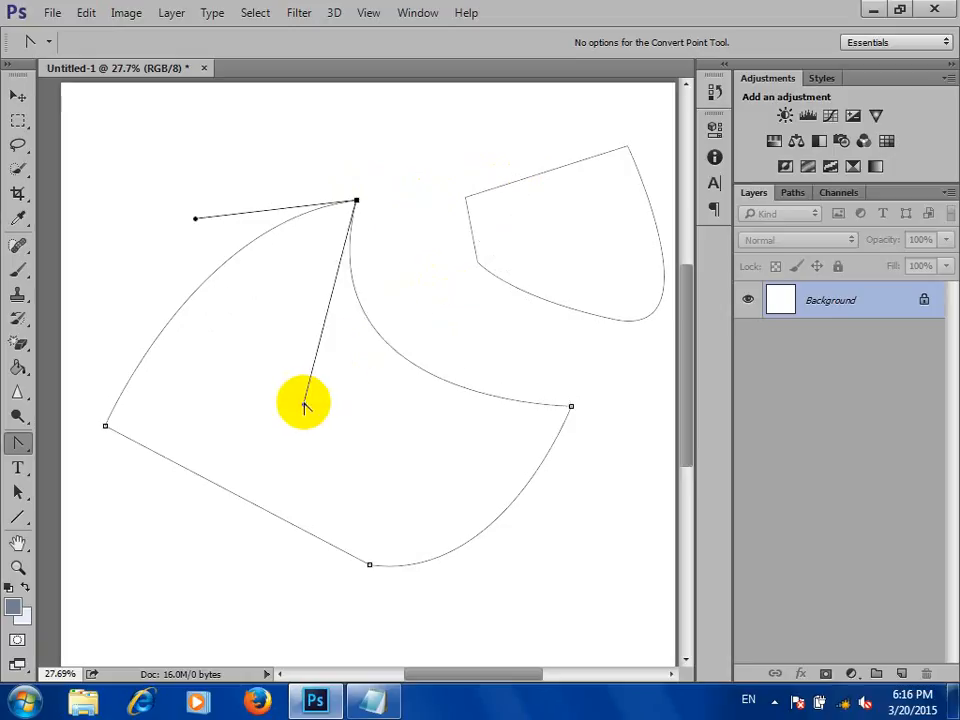
click(357, 202)
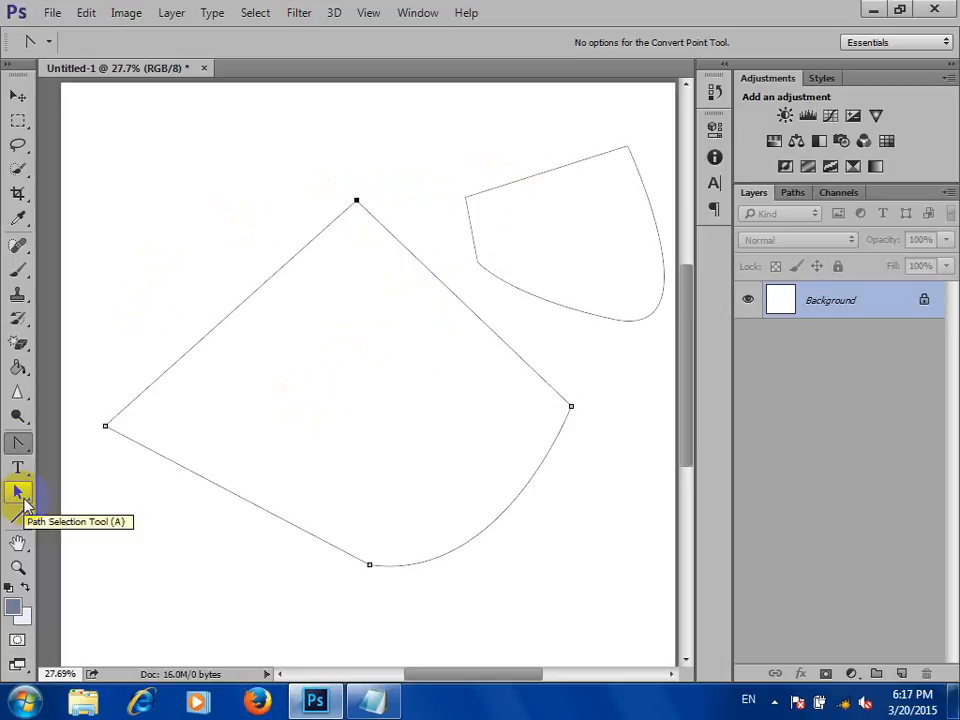
Select the whole large path with the Path Selection Tool and shift it slightly down and to the left.
drag(20, 493, 87, 492)
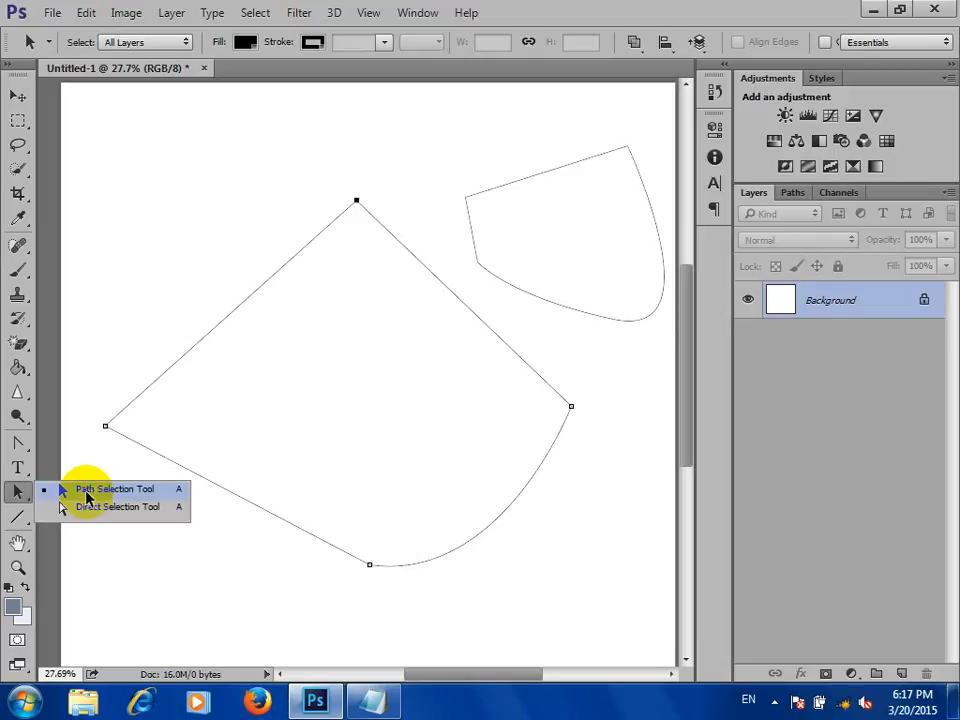
drag(87, 492, 86, 494)
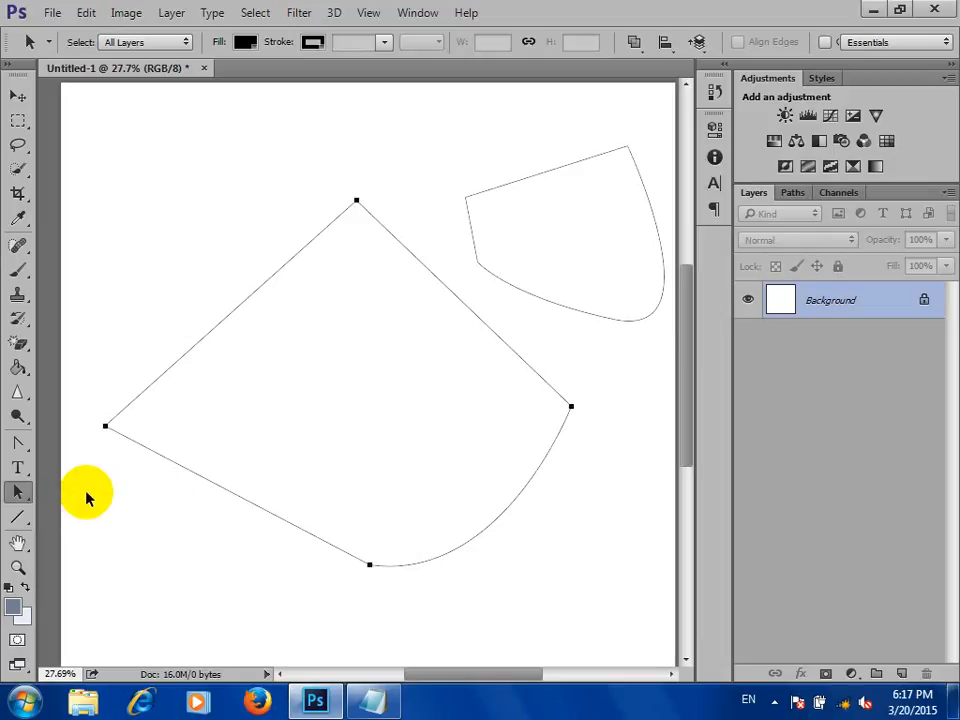
click(417, 238)
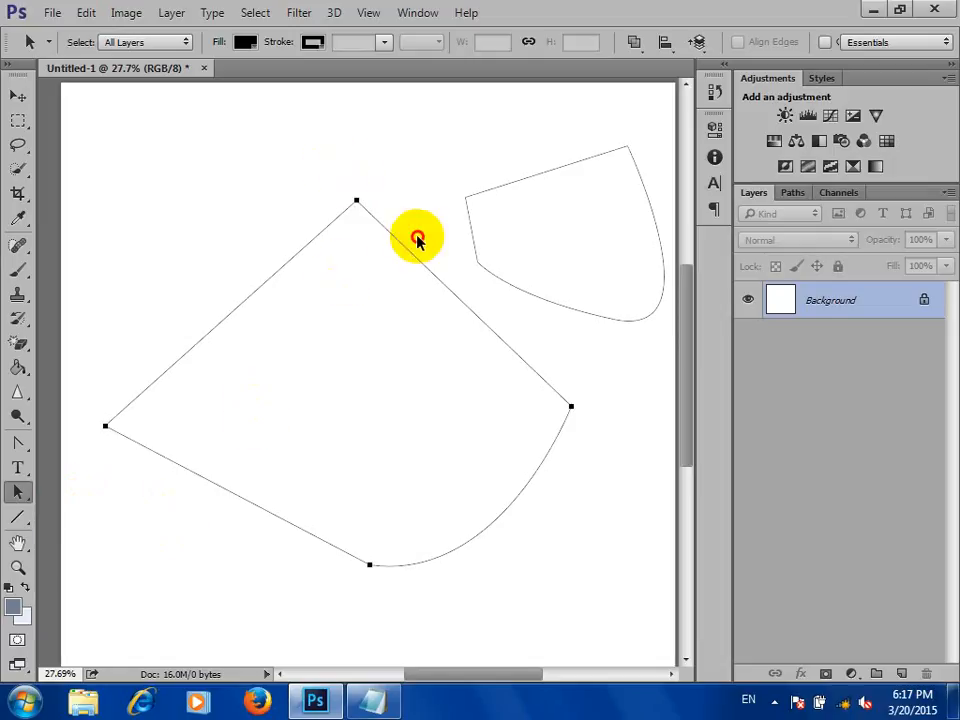
mouse_move(356, 199)
mouse_down()
mouse_move(345, 178)
mouse_move(349, 201)
mouse_move(340, 205)
mouse_move(371, 196)
mouse_up()
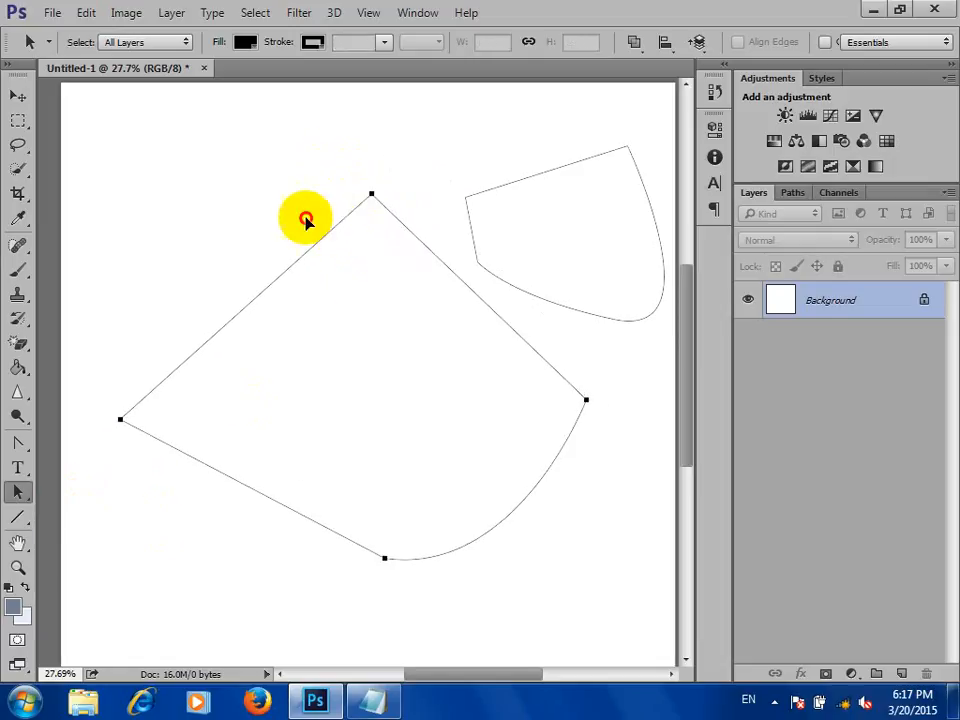
mouse_move(305, 220)
mouse_down()
mouse_move(328, 227)
mouse_move(214, 298)
mouse_move(315, 214)
mouse_move(369, 268)
mouse_move(313, 258)
mouse_move(317, 240)
mouse_move(306, 242)
mouse_move(309, 284)
mouse_move(306, 236)
mouse_move(314, 238)
mouse_up()
Deselect the large path with the Direct Selection Tool and reselect it whole with the Path Selection Tool.
drag(24, 492, 133, 518)
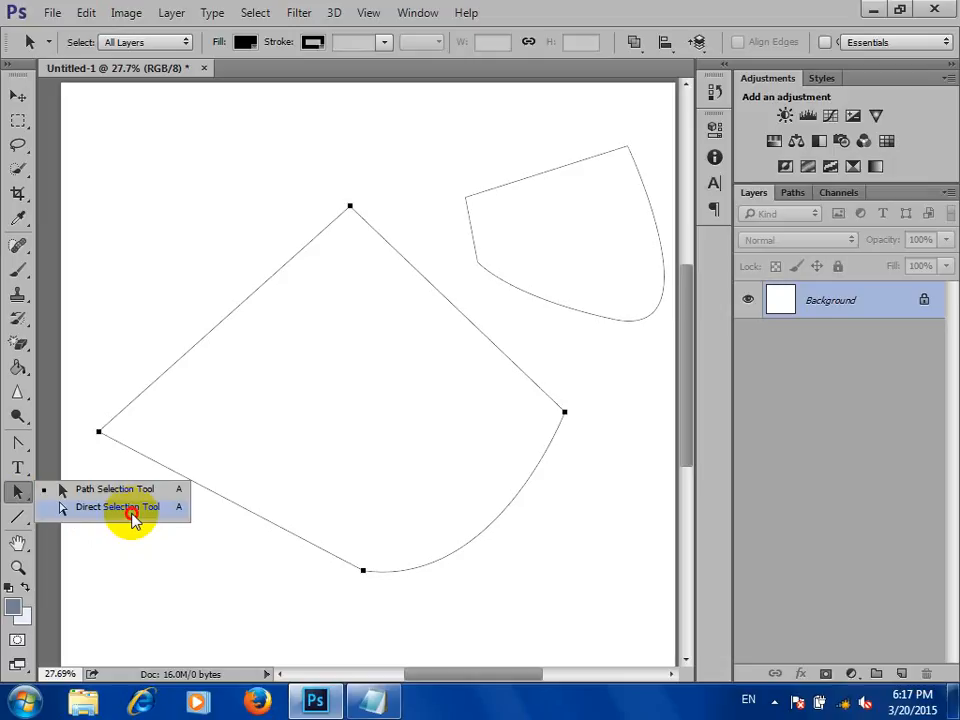
drag(133, 518, 133, 518)
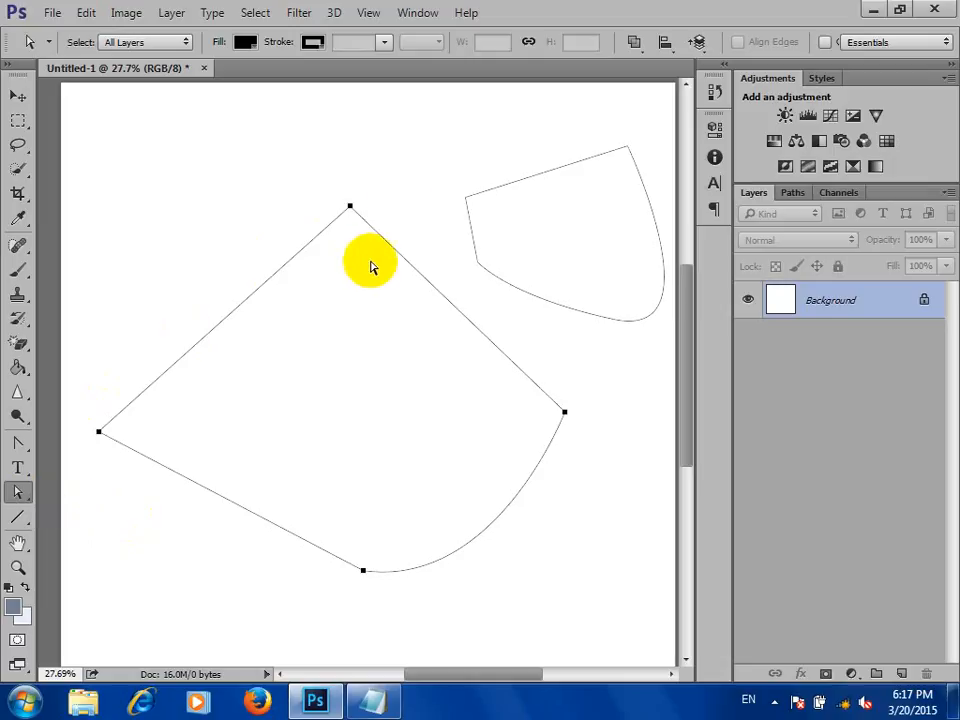
click(377, 189)
drag(377, 189, 424, 199)
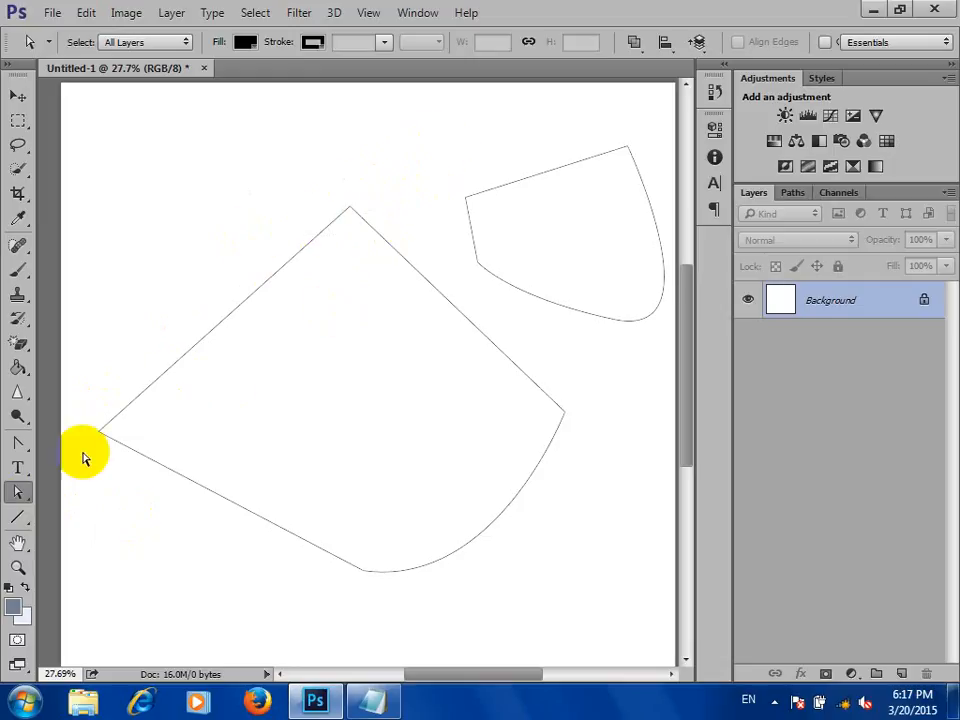
drag(18, 492, 66, 488)
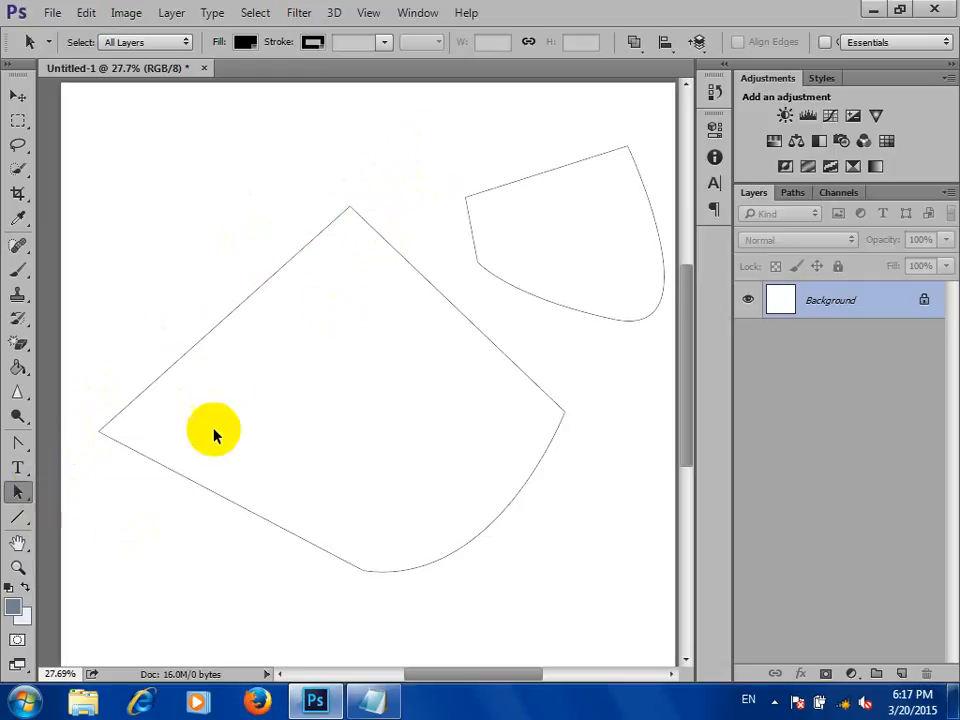
click(246, 312)
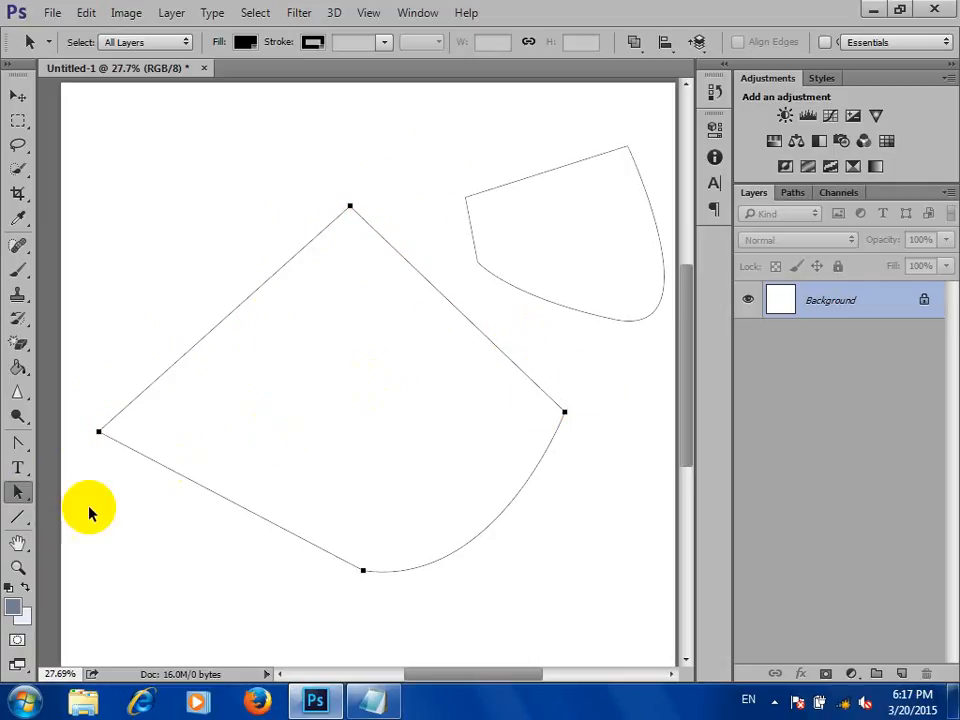
With the Direct Selection Tool, move only the large shape's top anchor point down to just above its lower curve.
drag(17, 491, 77, 511)
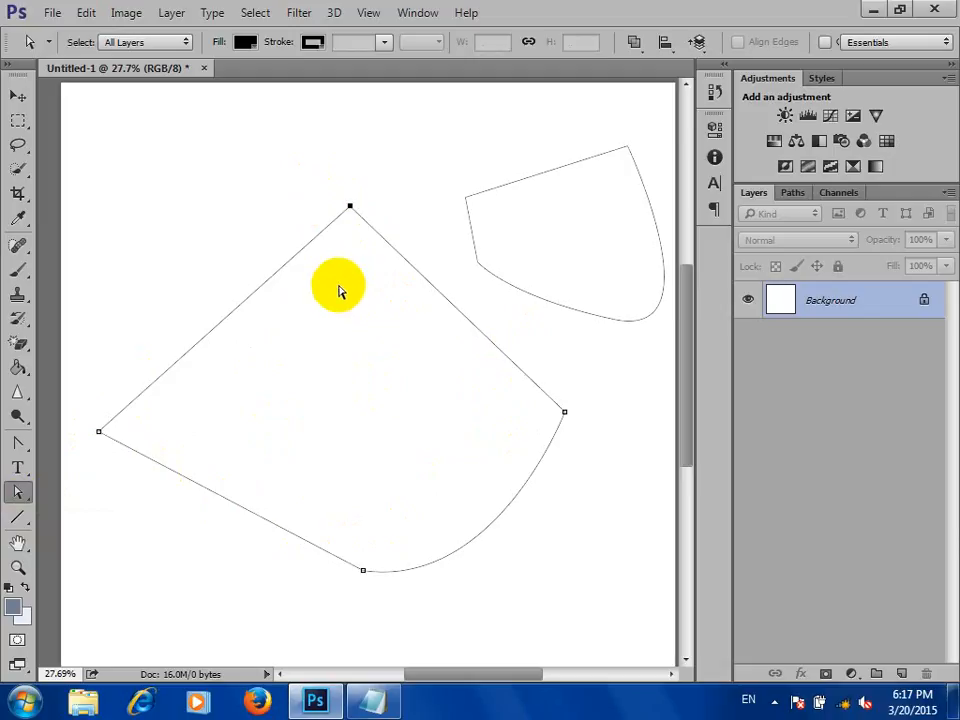
drag(349, 206, 402, 491)
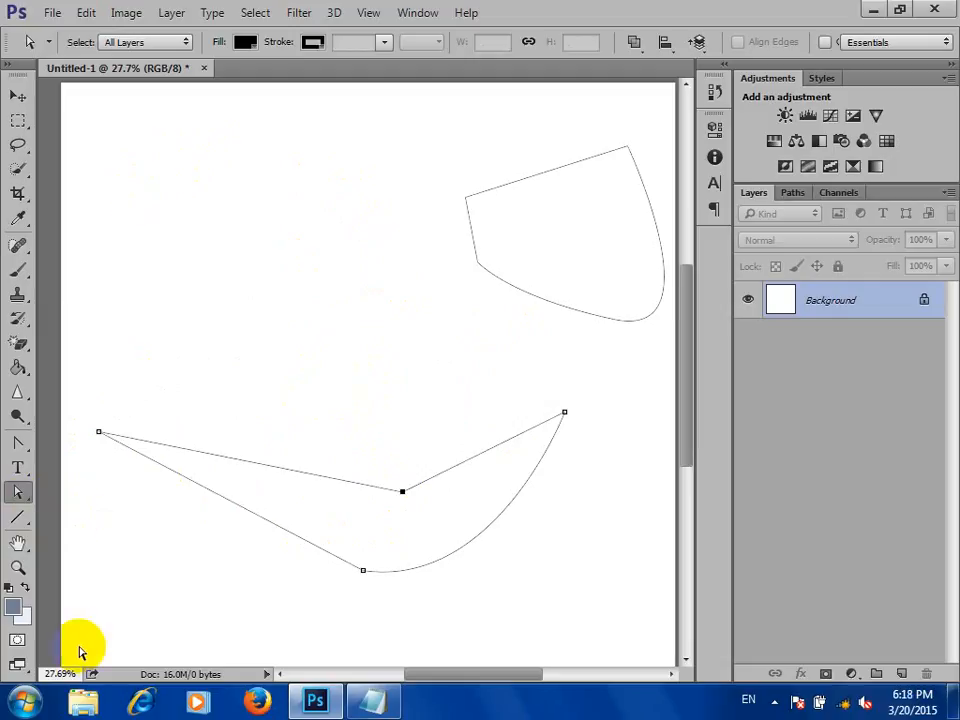
click(21, 519)
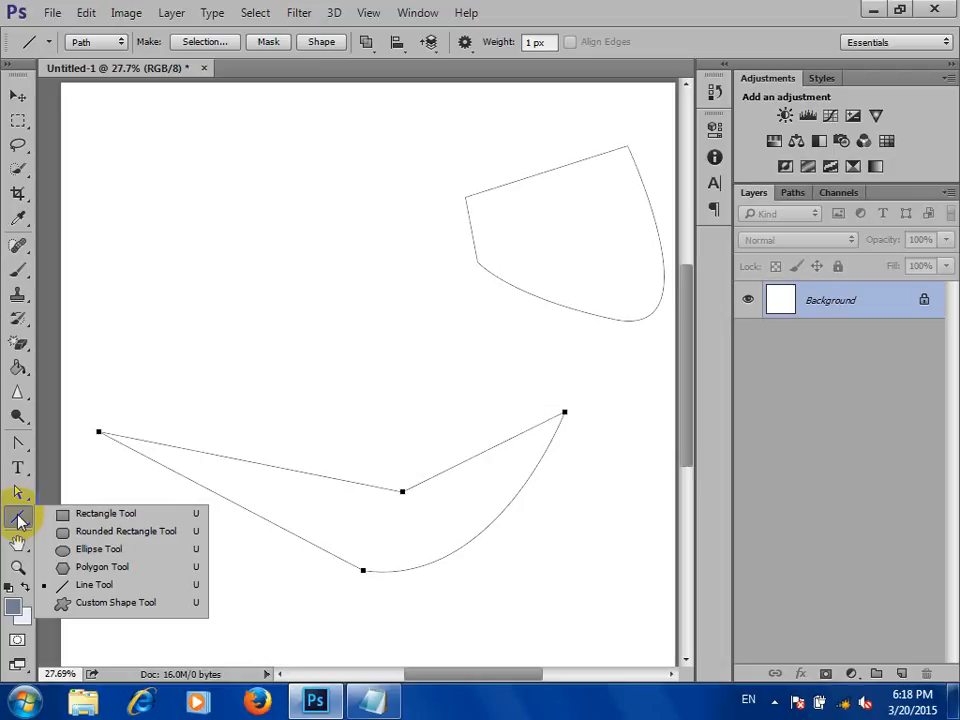
Switch to the Move Tool and open the image coffee-cup-01.jpg from the All images folder.
click(18, 95)
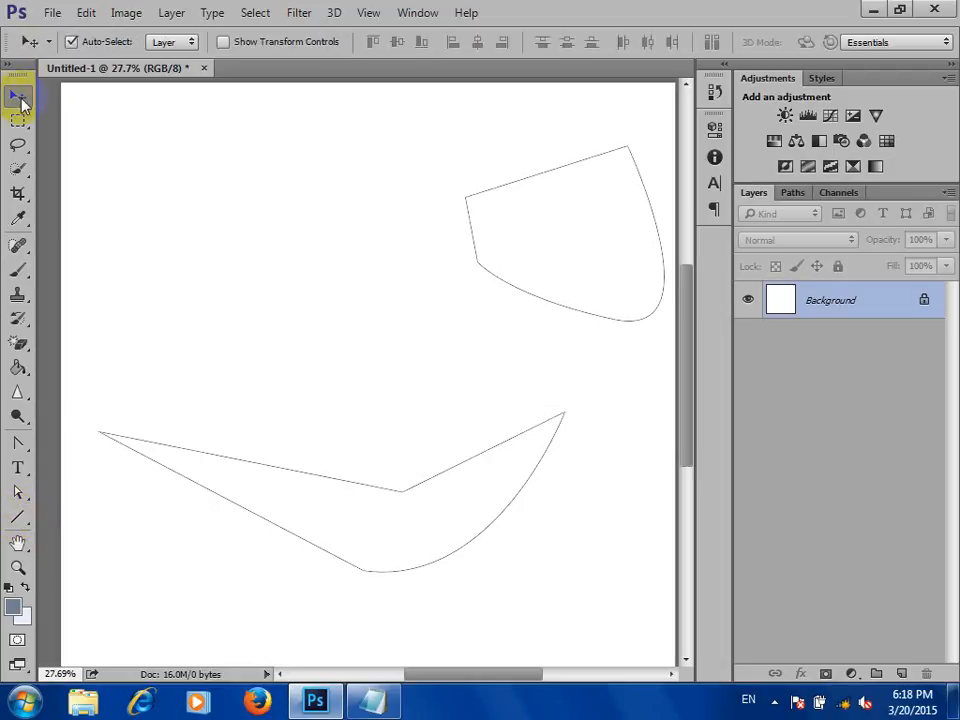
click(60, 18)
click(87, 52)
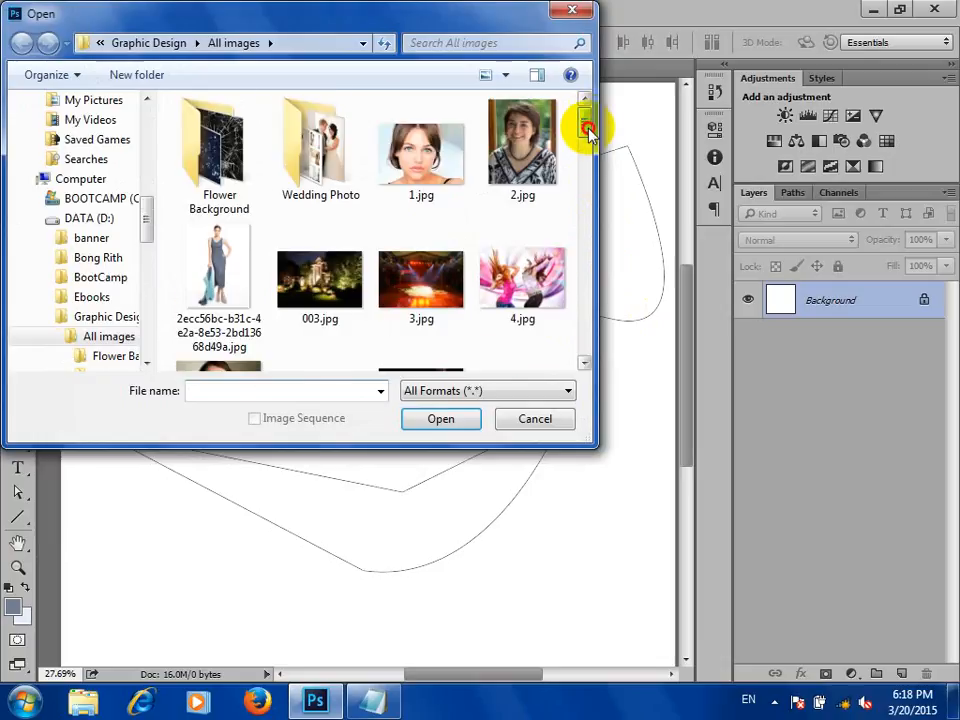
drag(587, 130, 578, 212)
click(240, 246)
click(422, 240)
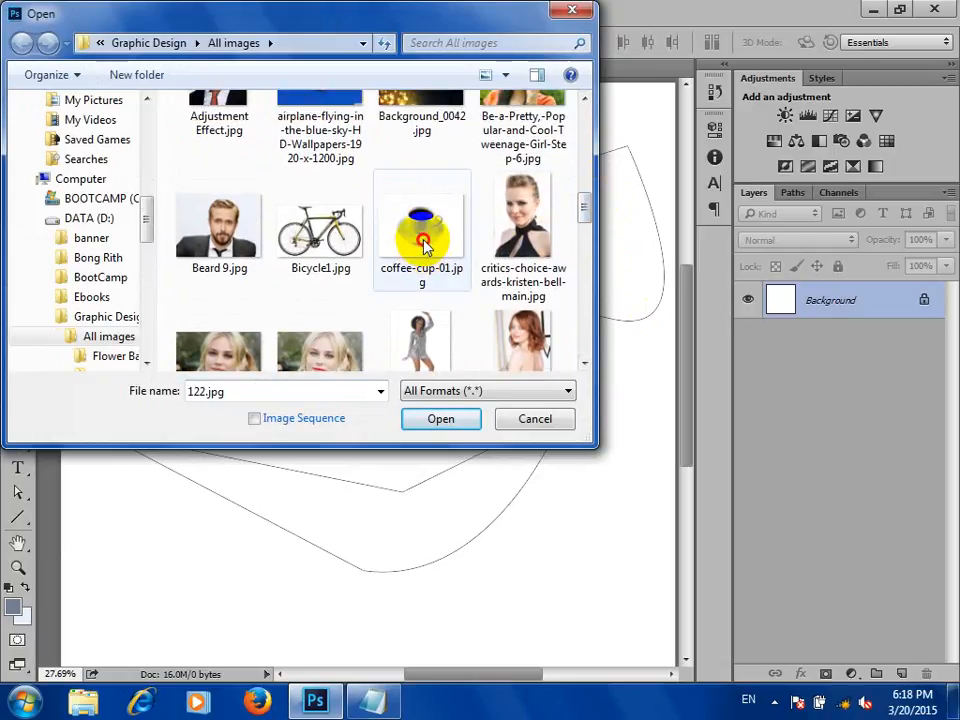
click(463, 419)
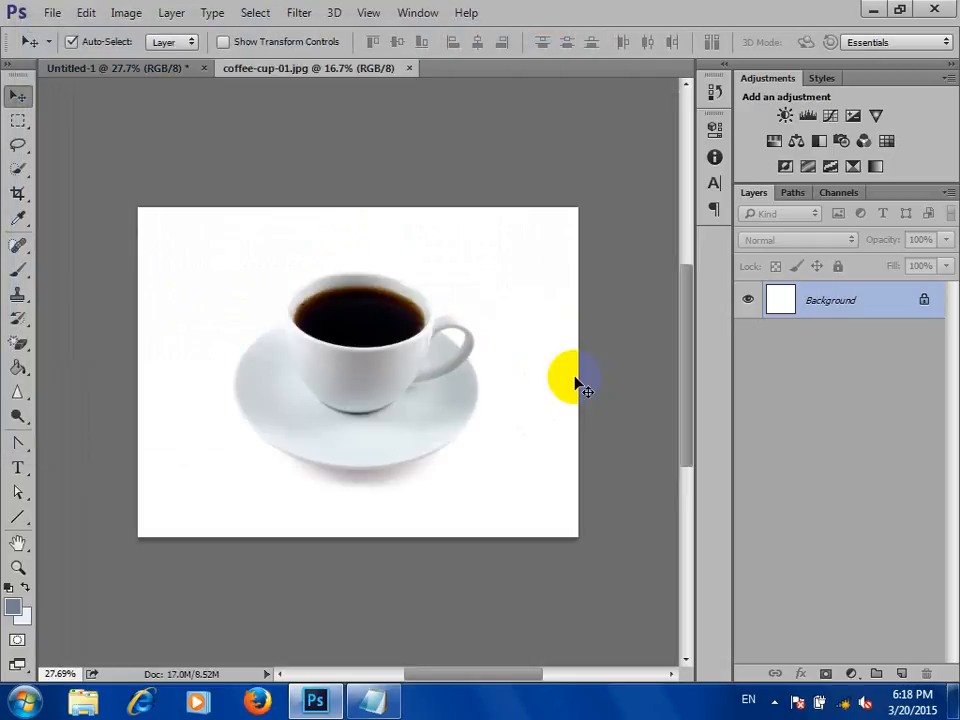
Start a Pen Tool path at the saucer's left edge, curve it up to the cup's side, and remove the new anchor's outgoing handle.
scroll(470, 360, up, 3)
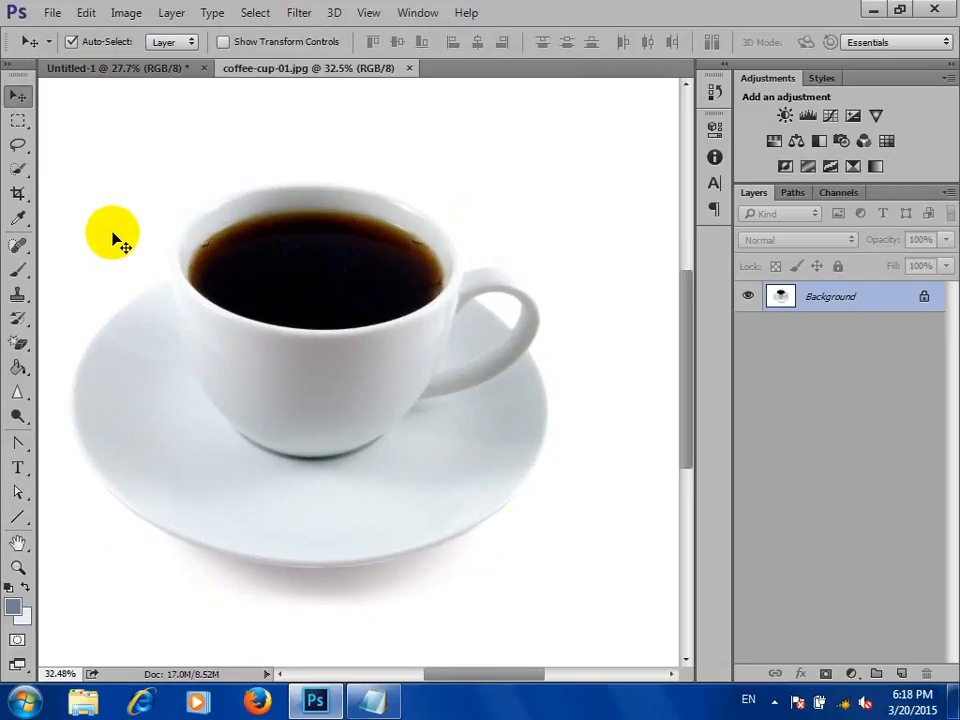
click(13, 443)
drag(13, 443, 72, 439)
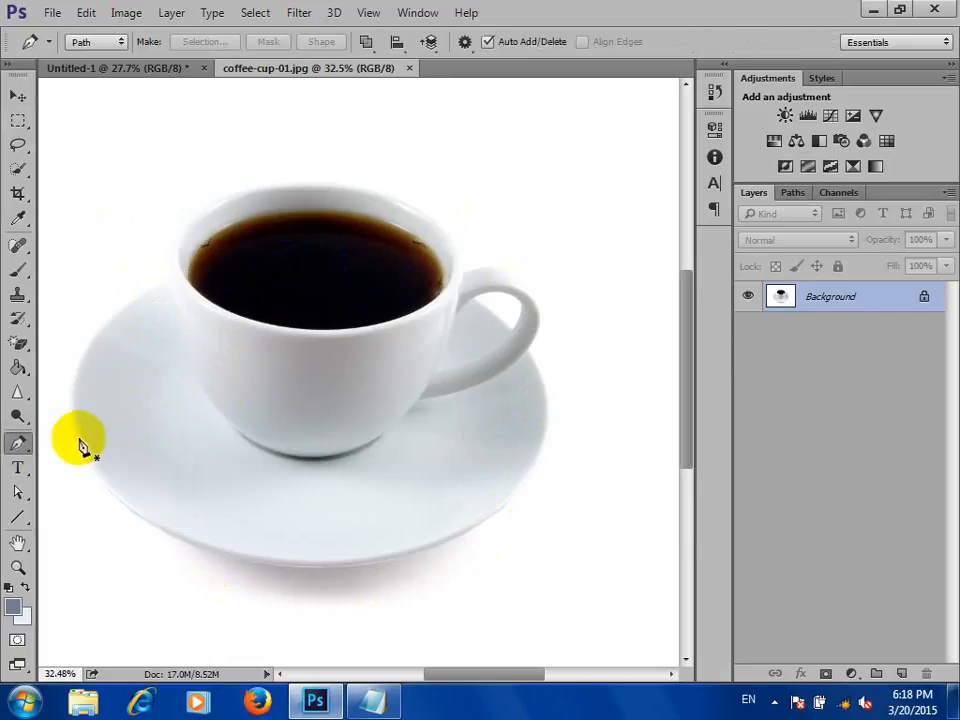
click(71, 397)
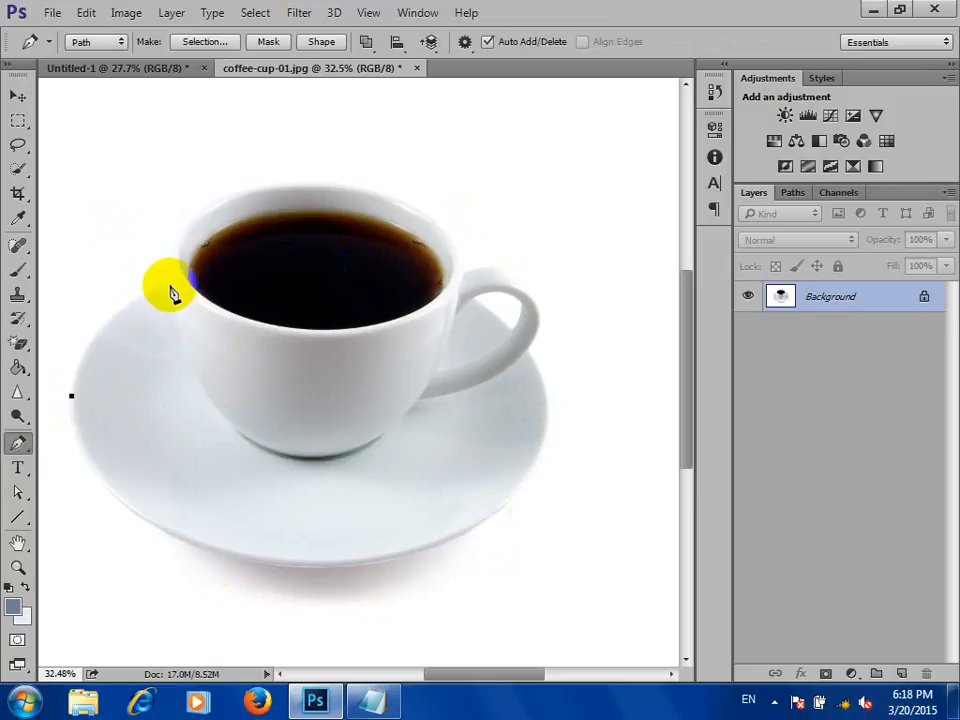
drag(167, 287, 258, 257)
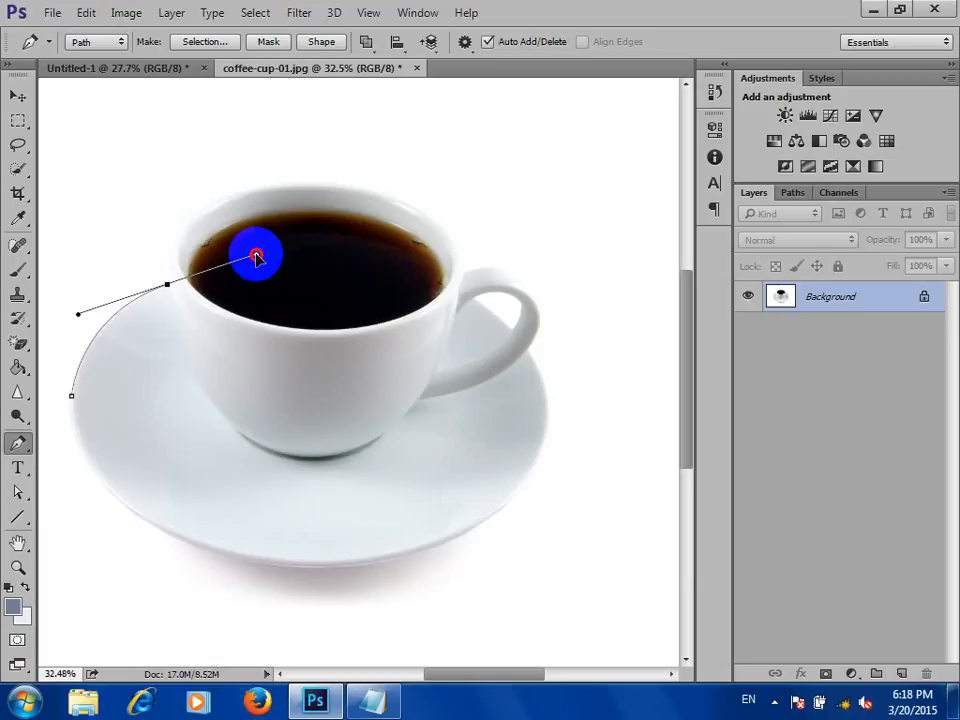
drag(257, 262, 257, 258)
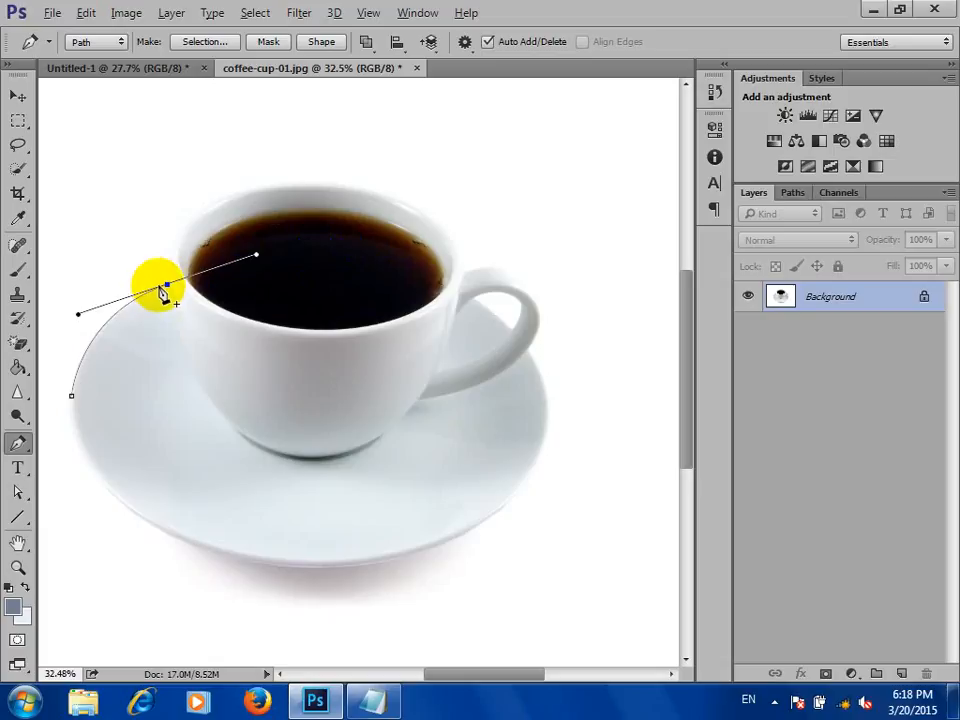
click(165, 287)
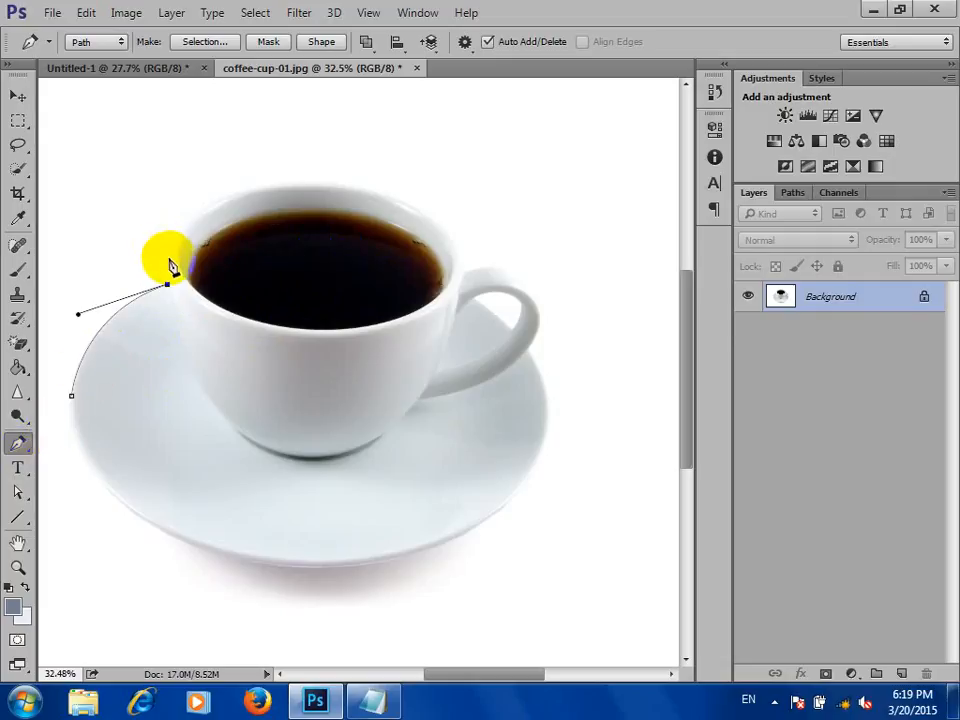
Curve the path up to the cup's upper-left rim, remove the outgoing handle, and adjust the incoming handle to fit the edge.
scroll(178, 268, up, 3)
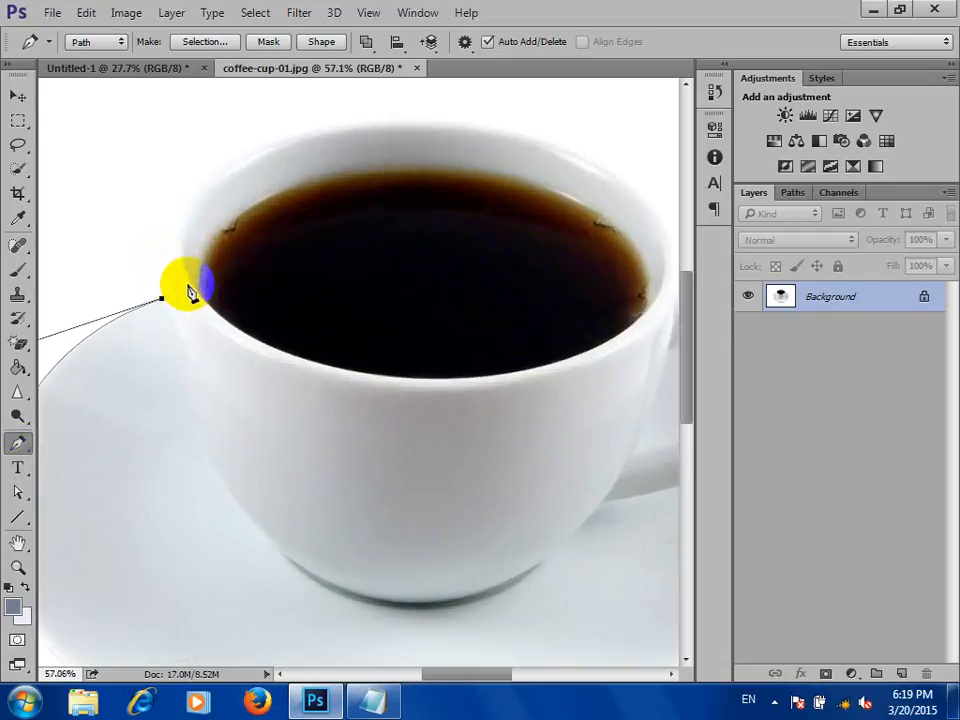
click(218, 176)
drag(218, 176, 262, 141)
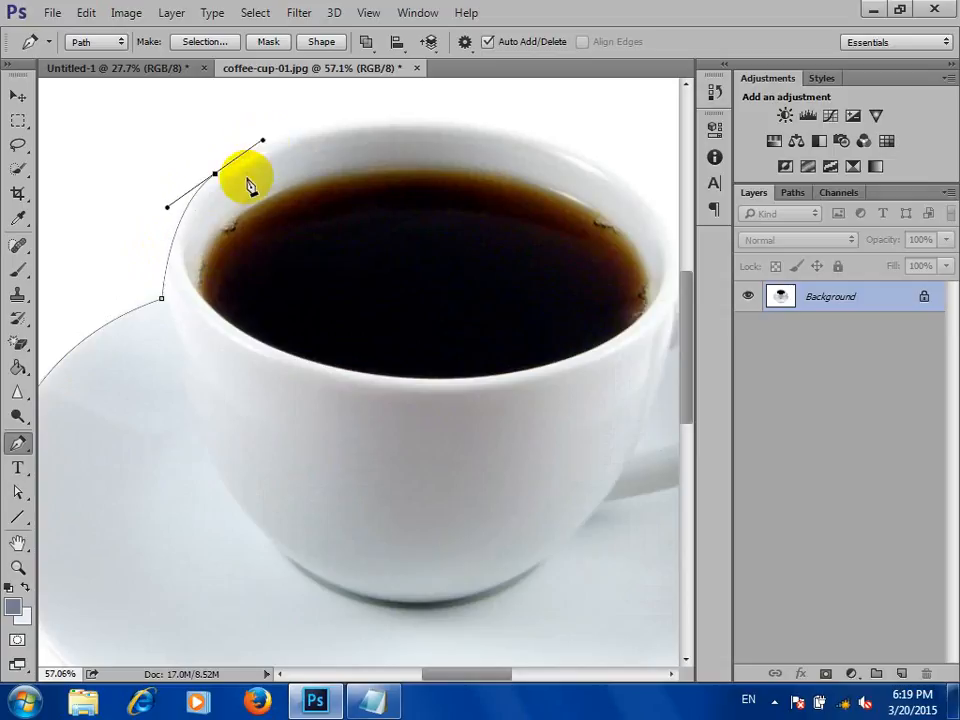
drag(217, 176, 175, 215)
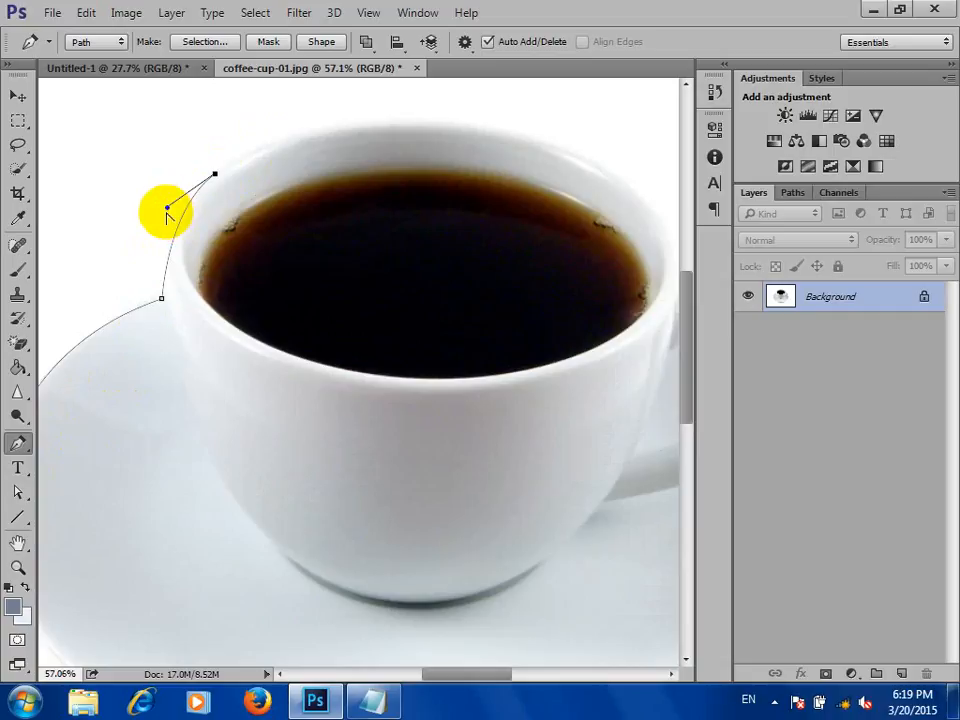
mouse_move(167, 208)
mouse_down()
mouse_move(124, 146)
mouse_move(168, 203)
mouse_up()
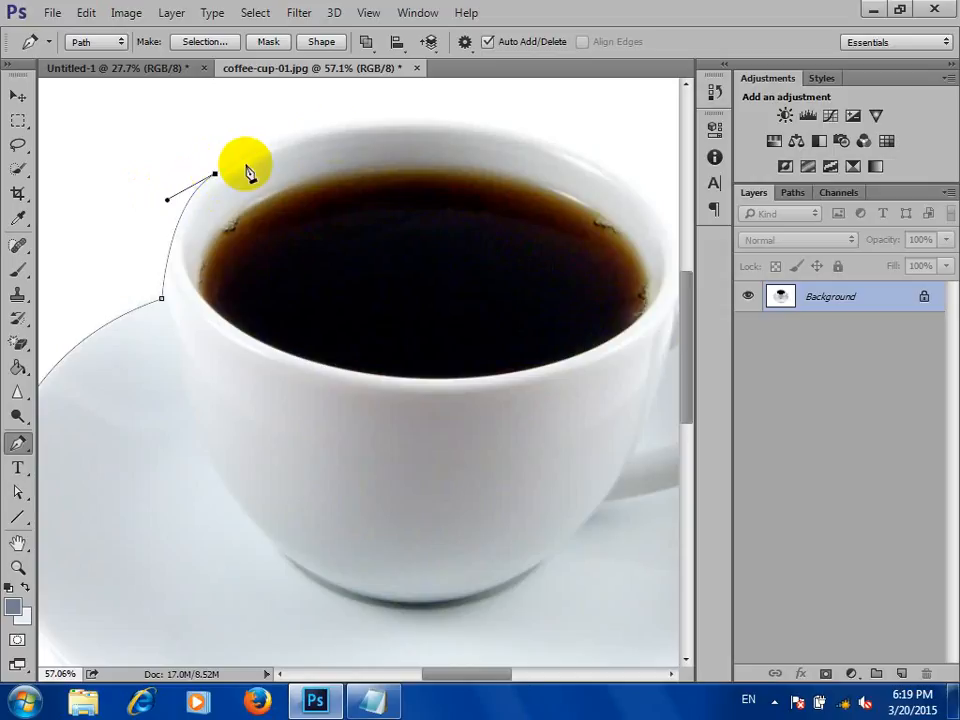
Trace the cup's back rim with one curve to its upper-right side, refine the incoming handle, and remove the outgoing one.
drag(608, 172, 568, 286)
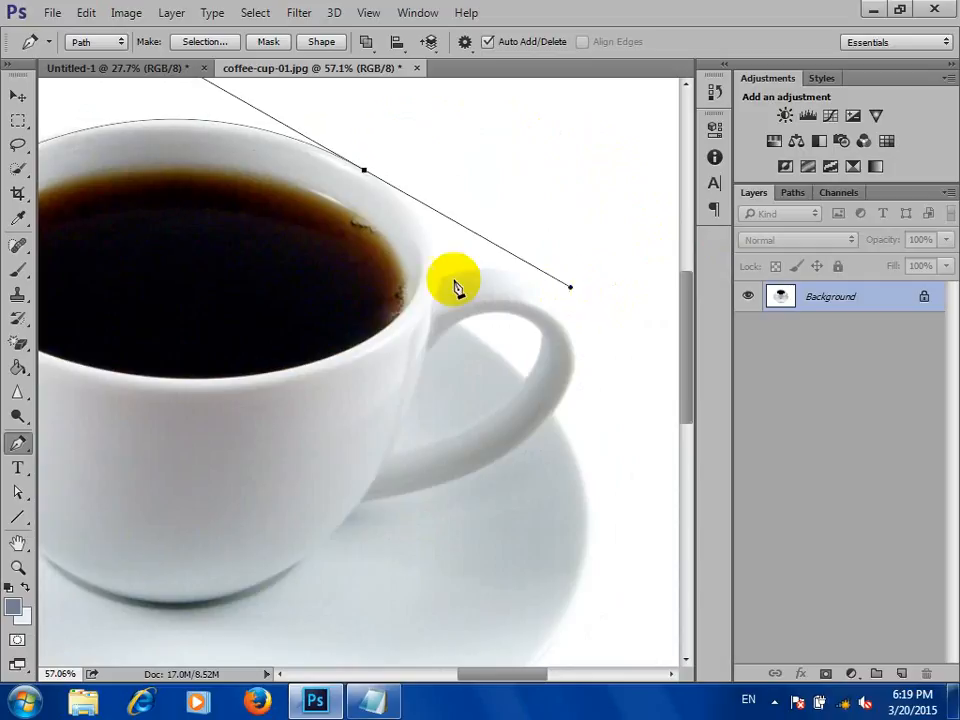
drag(274, 201, 471, 199)
scroll(224, 162, up, 4)
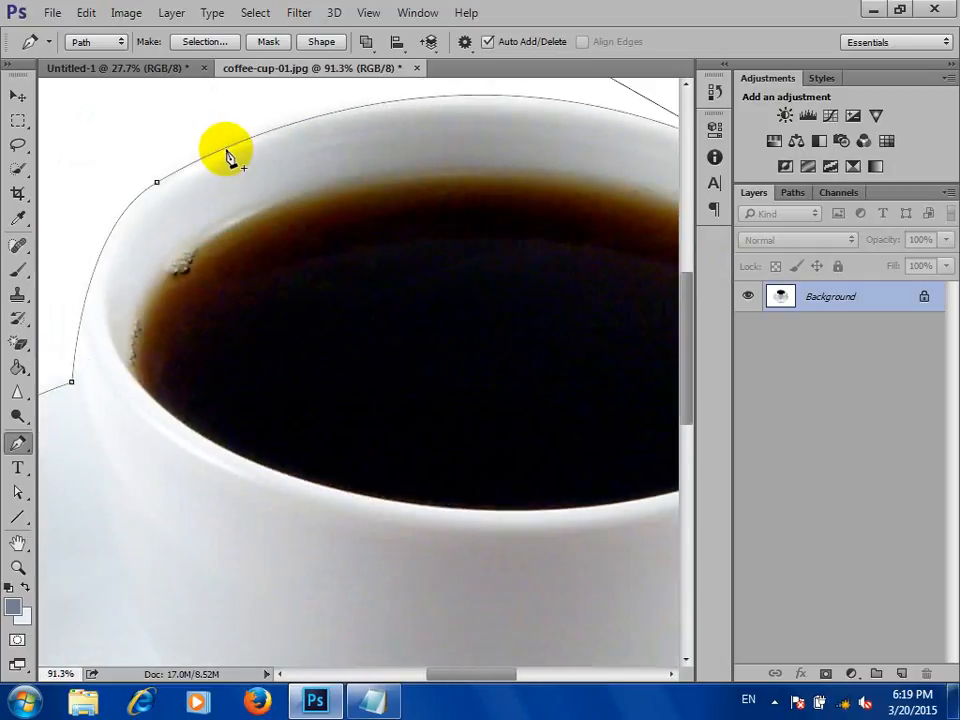
scroll(249, 135, down, 3)
drag(366, 117, 341, 220)
drag(402, 122, 372, 122)
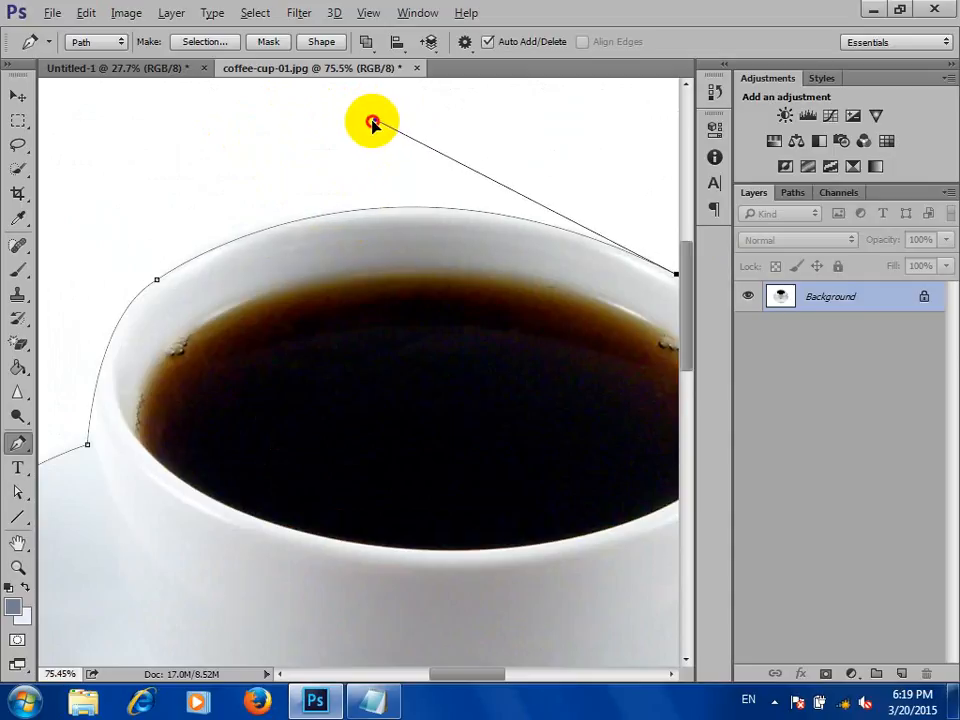
drag(520, 233, 276, 156)
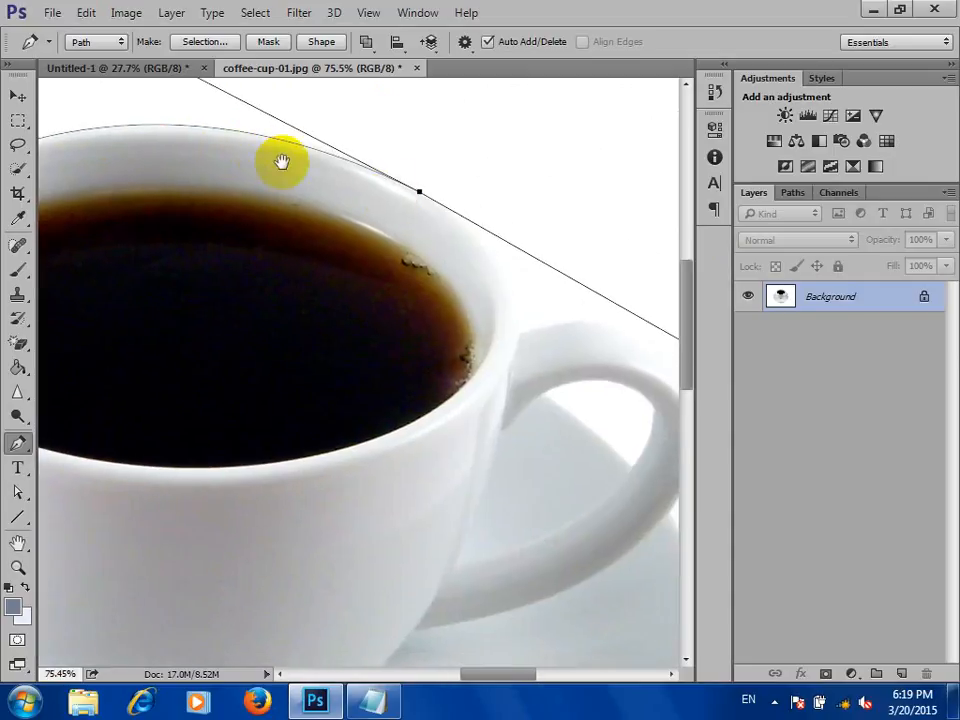
click(419, 193)
Continue the path down the right rim and around the cup handle's outer edge to the saucer, shortening outgoing direction handles at the joints.
drag(521, 330, 531, 439)
click(526, 330)
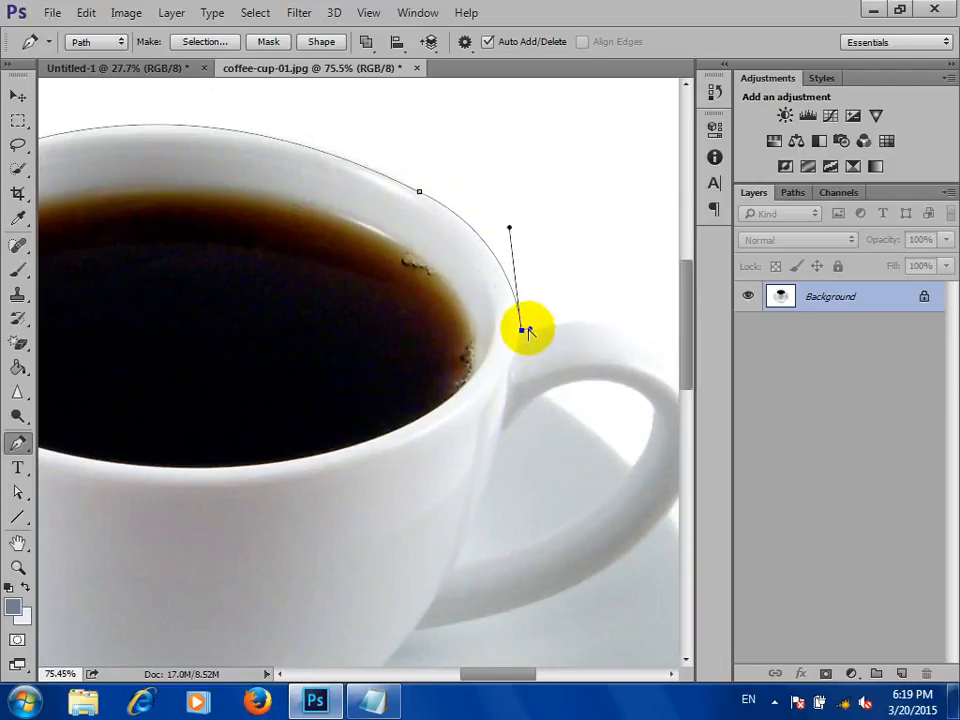
drag(604, 343, 366, 178)
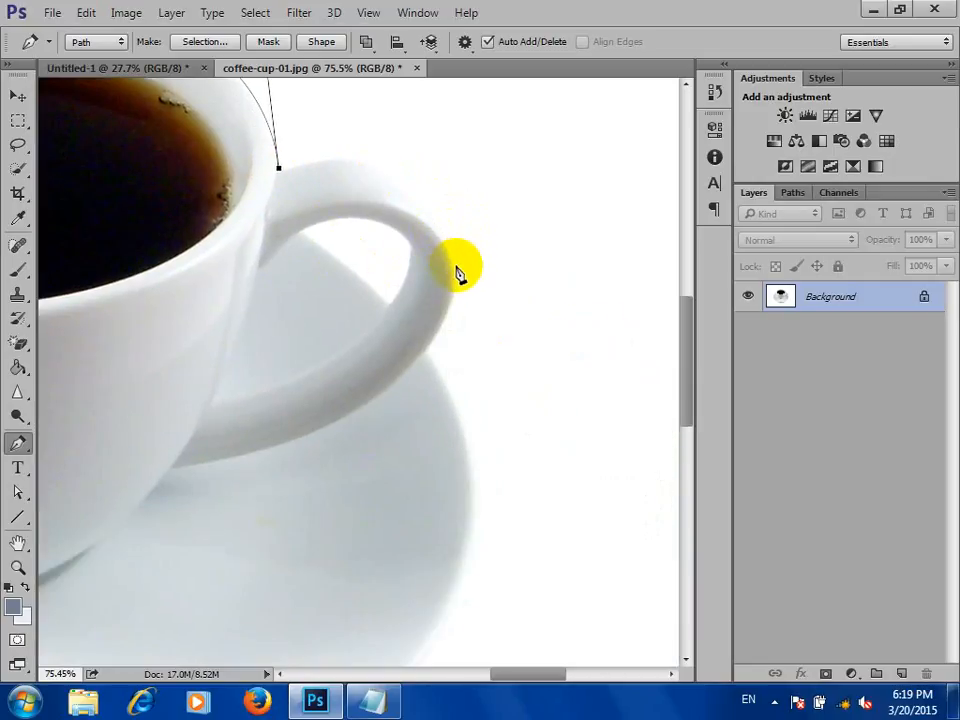
drag(455, 266, 450, 309)
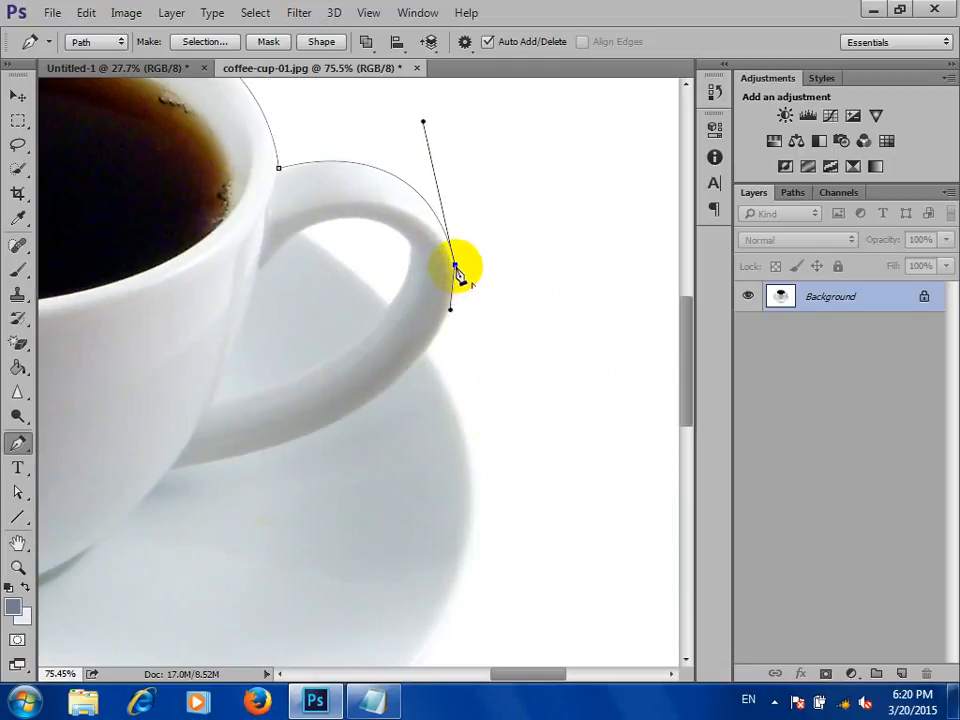
alt+click(455, 266)
mouse_move(427, 349)
mouse_down()
mouse_move(396, 394)
mouse_move(389, 390)
mouse_move(433, 360)
mouse_up()
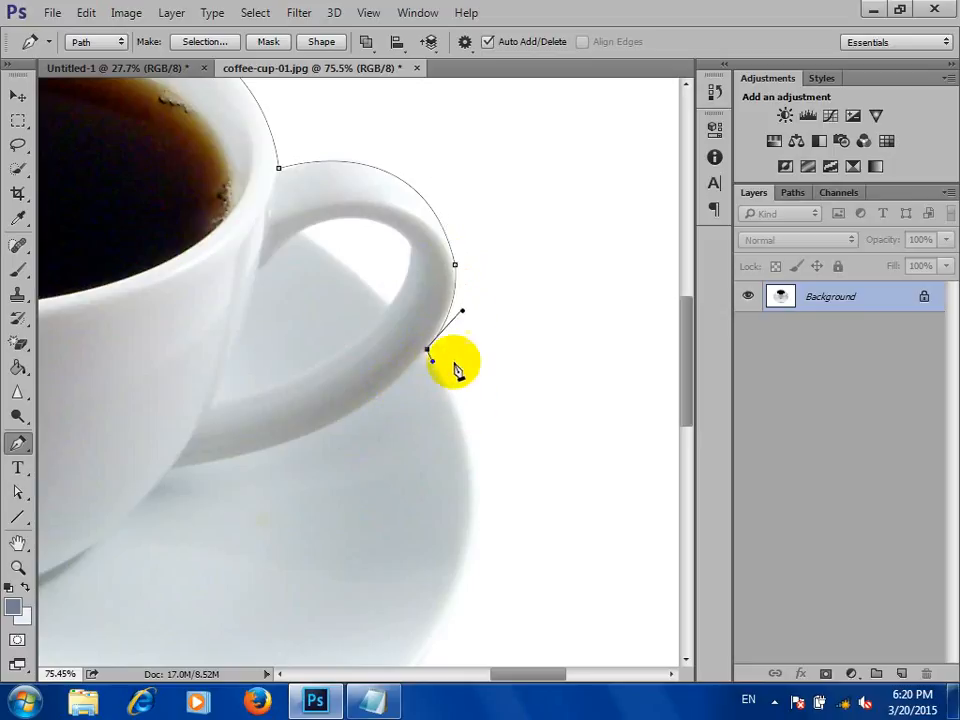
Curve the path around the saucer's right side to its lower edge, then add an anchor point on the right and move it outward.
scroll(461, 334, down, 4)
drag(493, 438, 576, 291)
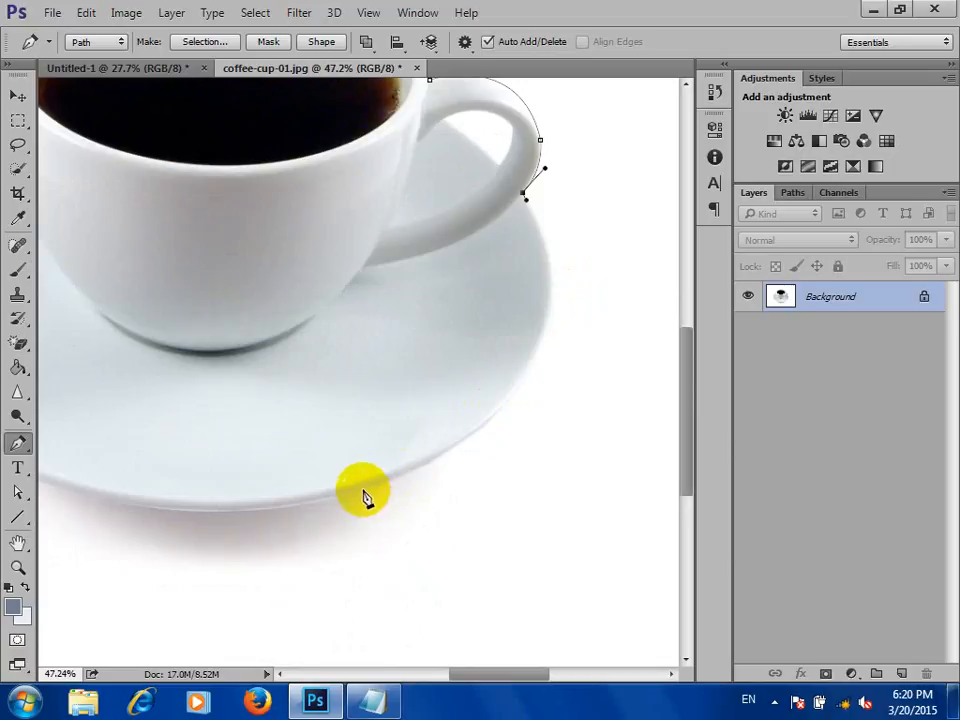
drag(363, 489, 136, 553)
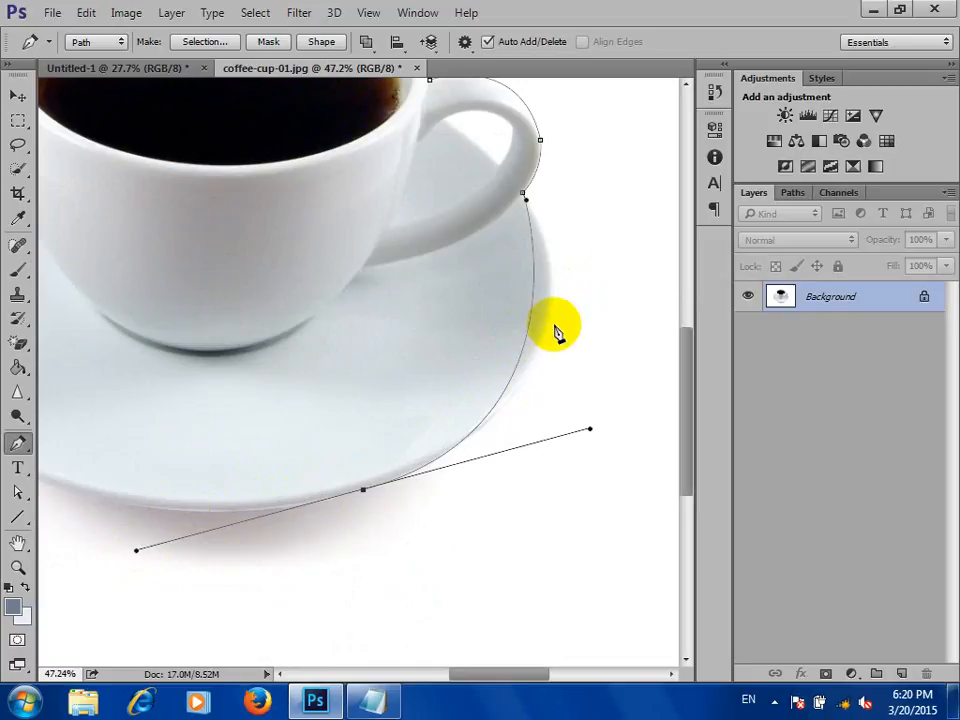
drag(590, 429, 634, 393)
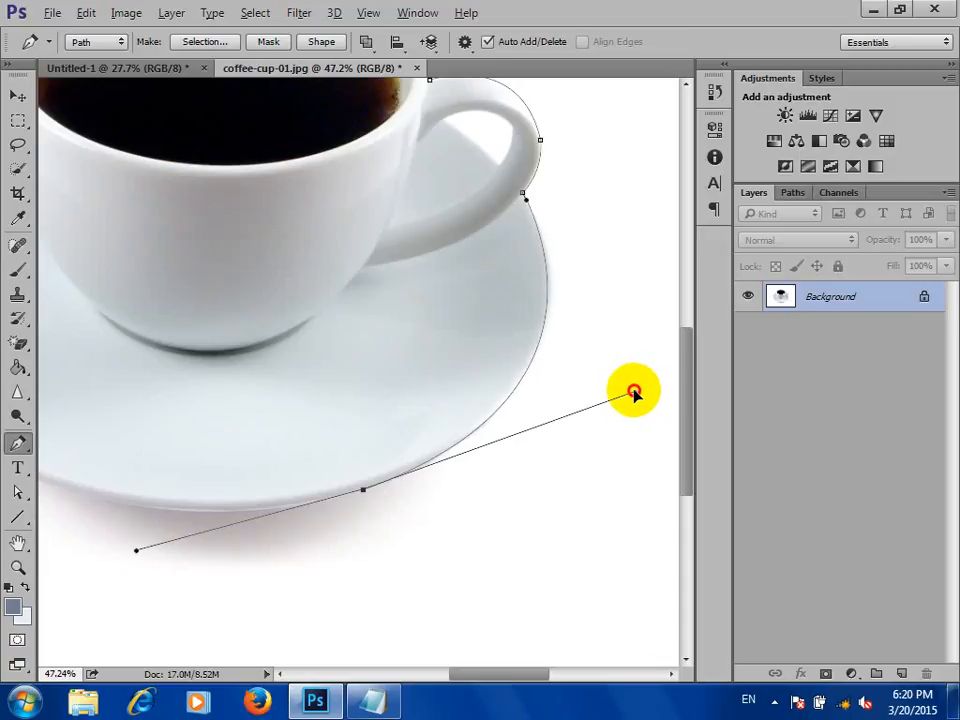
click(546, 311)
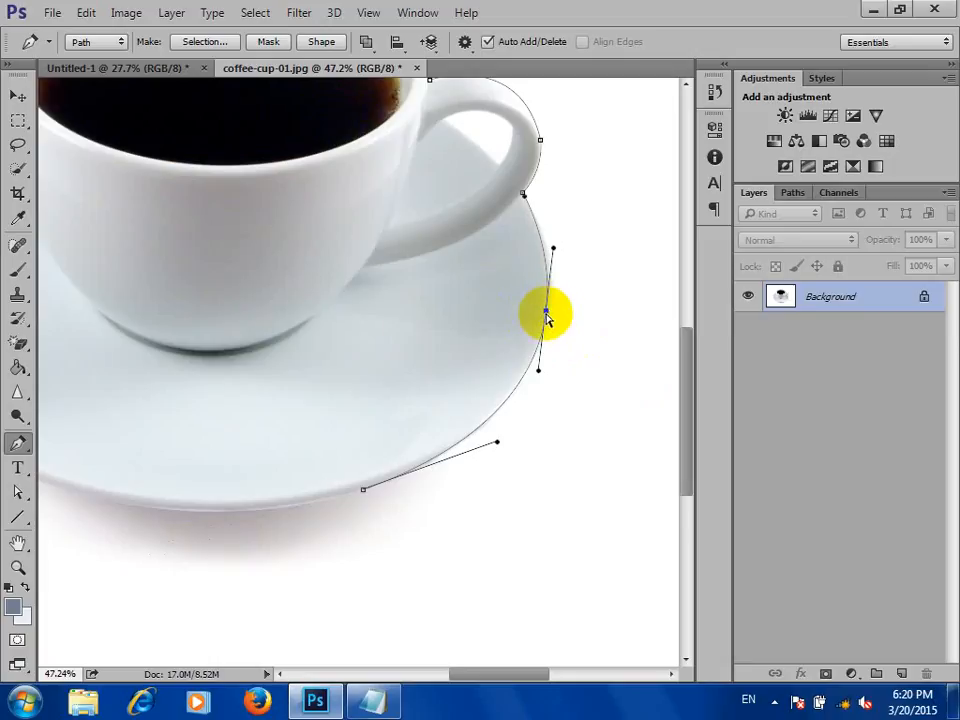
drag(546, 311, 553, 311)
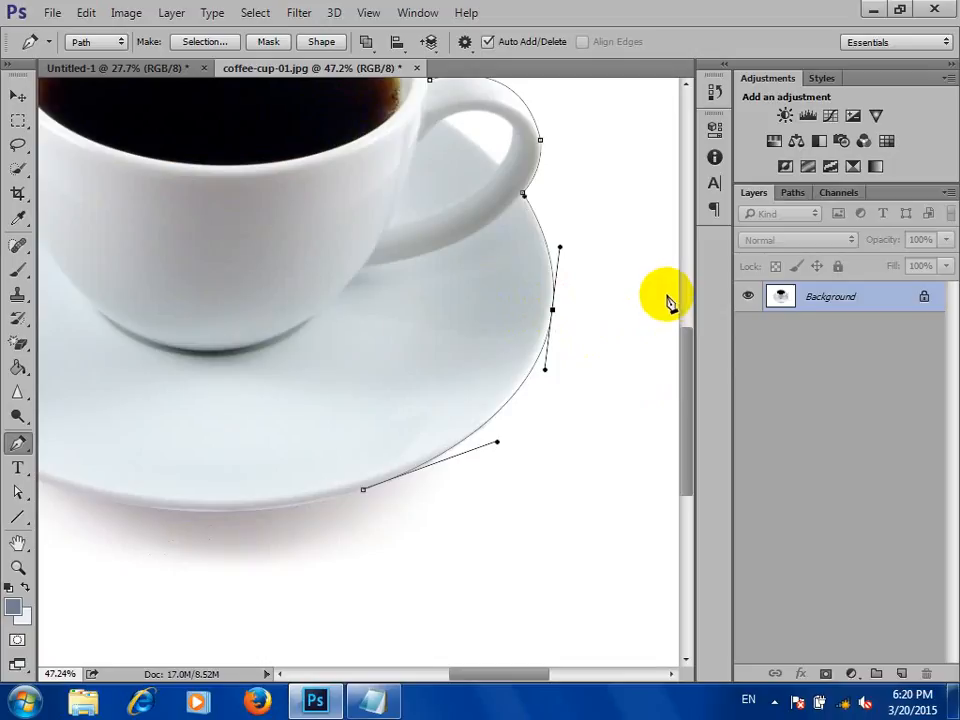
Remove the outgoing handle of the saucer's lower-right anchor and close the path at the starting point on the saucer's left edge.
ctrl+click(363, 489)
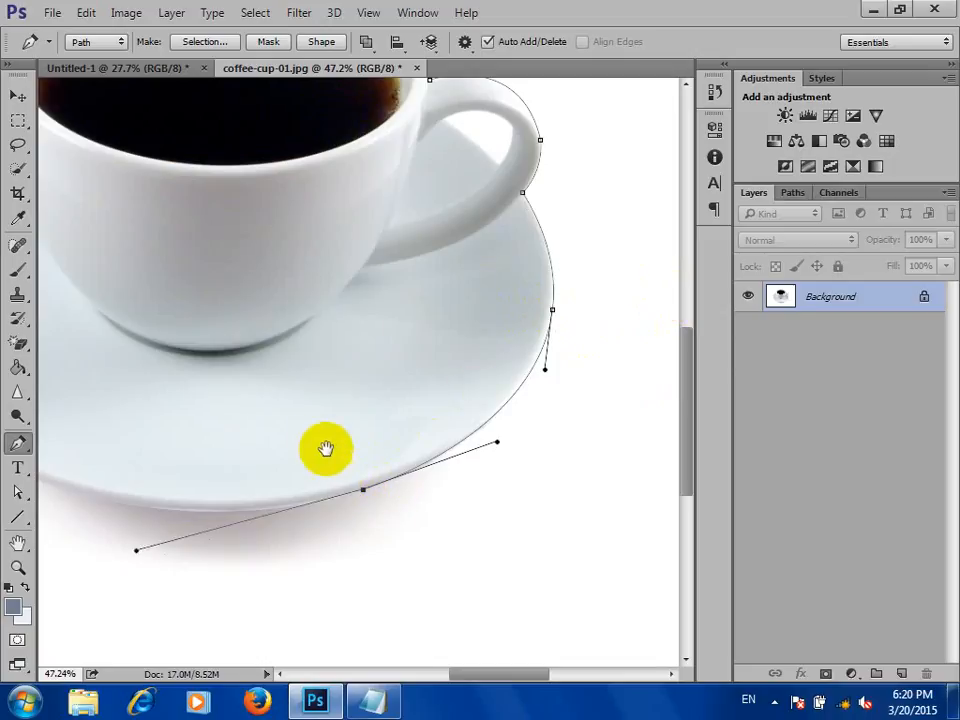
drag(326, 448, 495, 321)
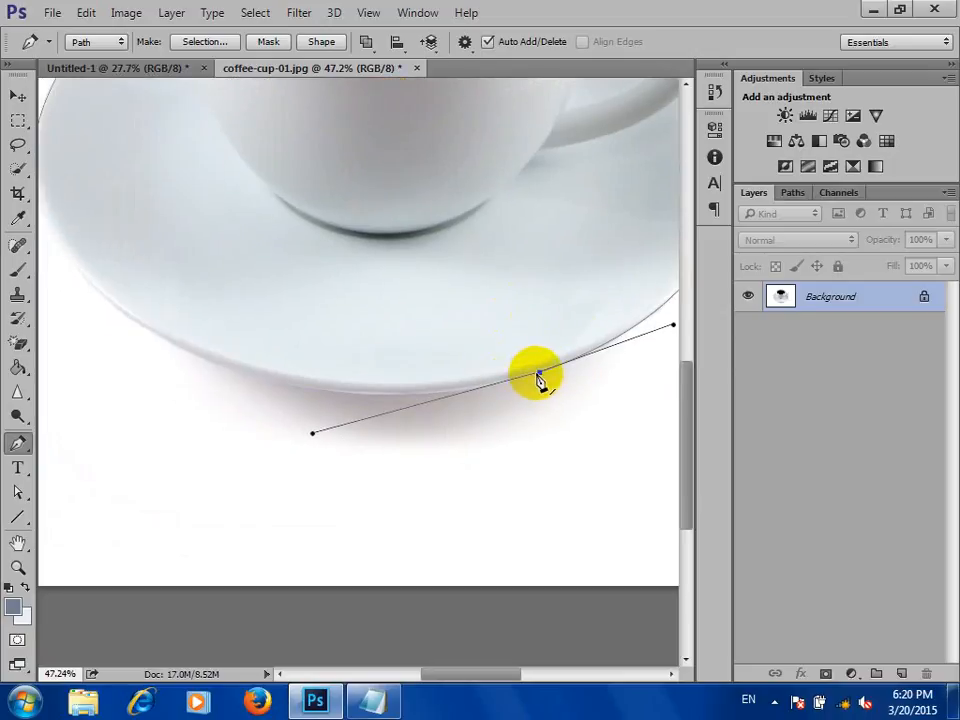
scroll(527, 388, down, 3)
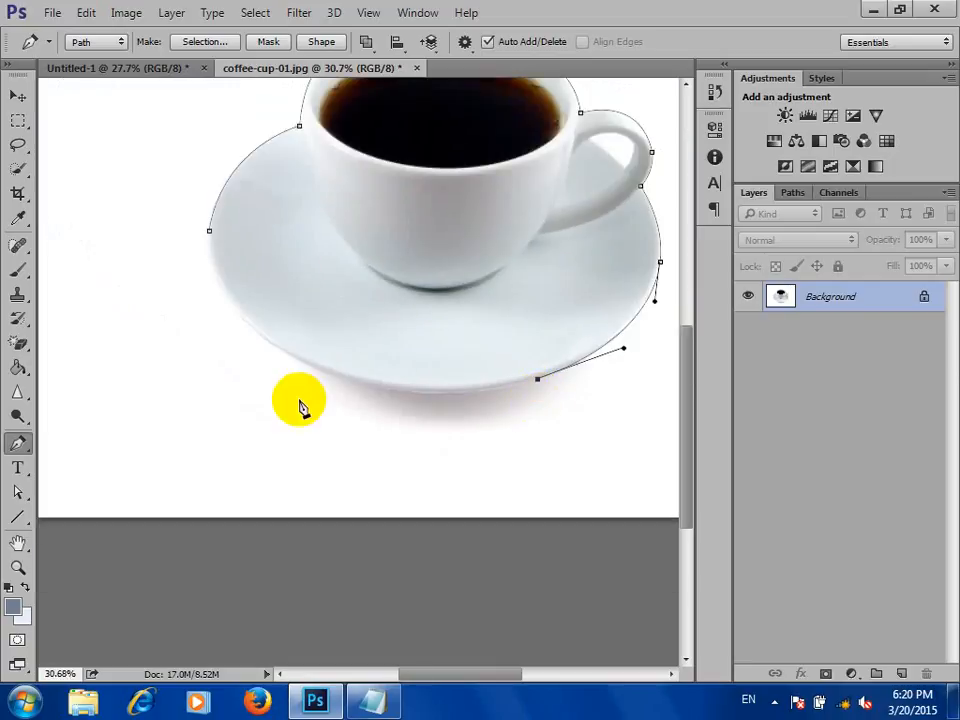
mouse_move(210, 231)
mouse_down()
mouse_move(201, 92)
mouse_move(240, 257)
mouse_move(215, 250)
mouse_up()
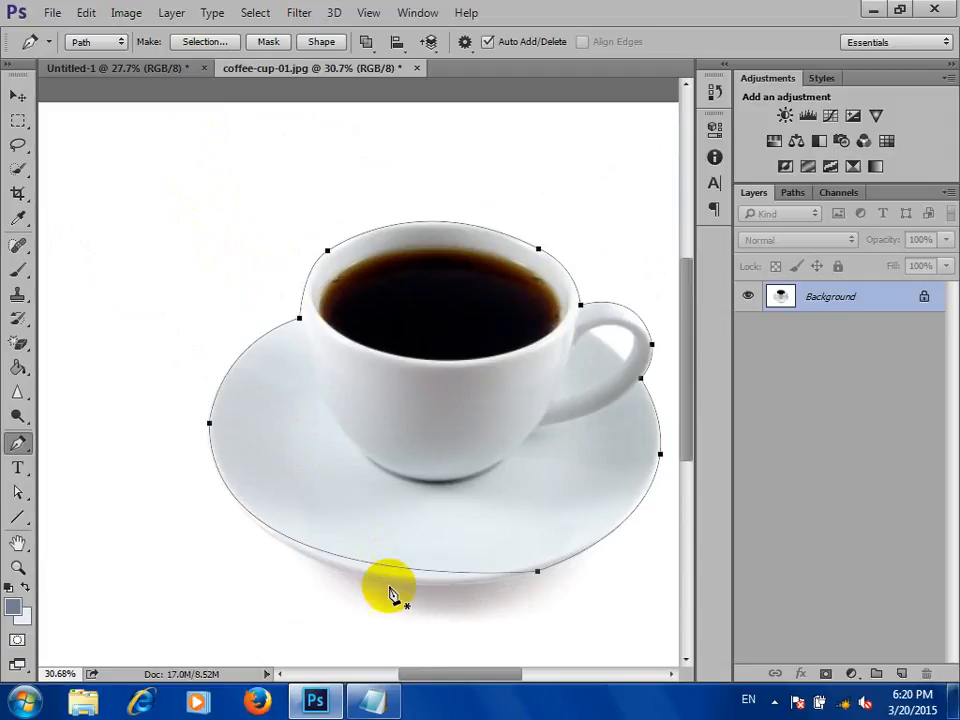
Add an anchor point on the path's bottom segment and move it down onto the saucer's lower edge.
click(371, 567)
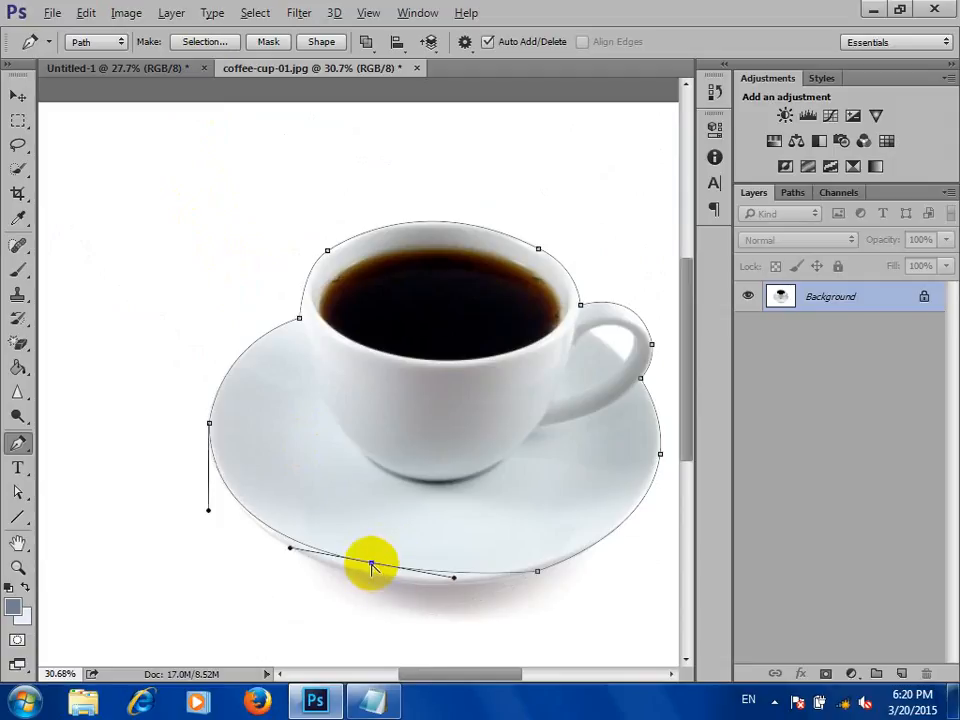
alt+click(371, 567)
key(ctrl+z)
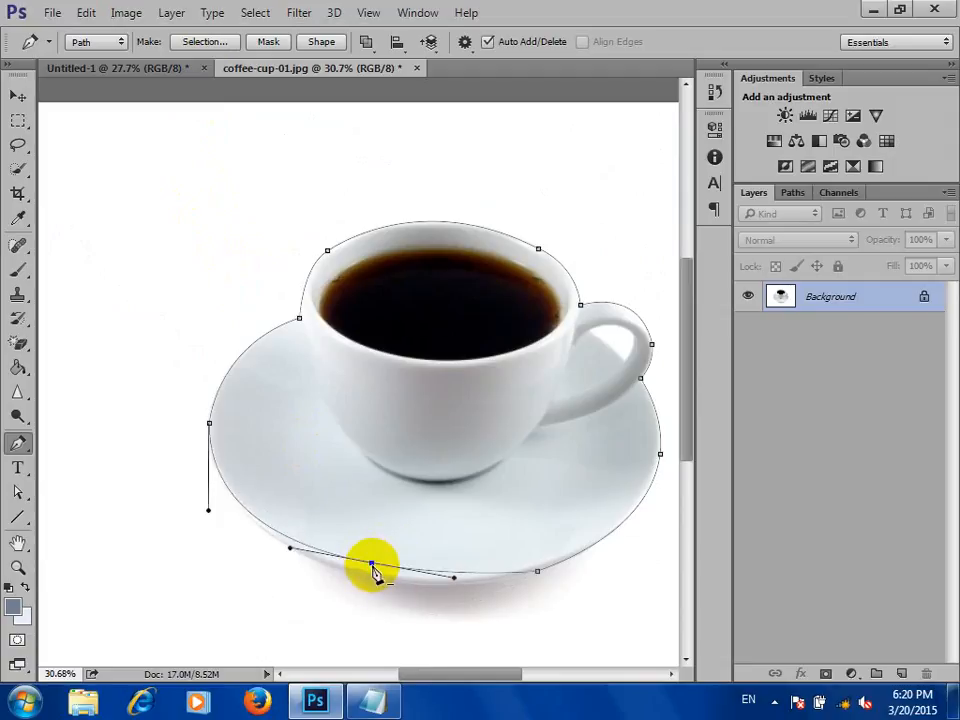
drag(372, 567, 376, 580)
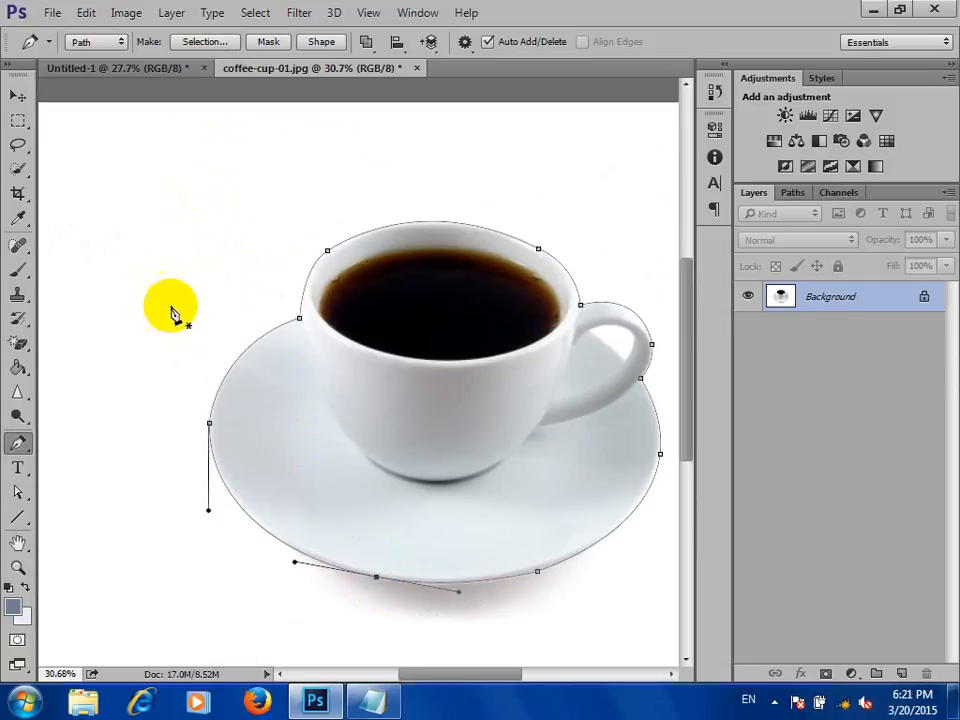
Convert the closed cup and saucer path into a new selection with a feather radius of 2 pixels.
scroll(289, 273, up, 5)
scroll(197, 232, down, 5)
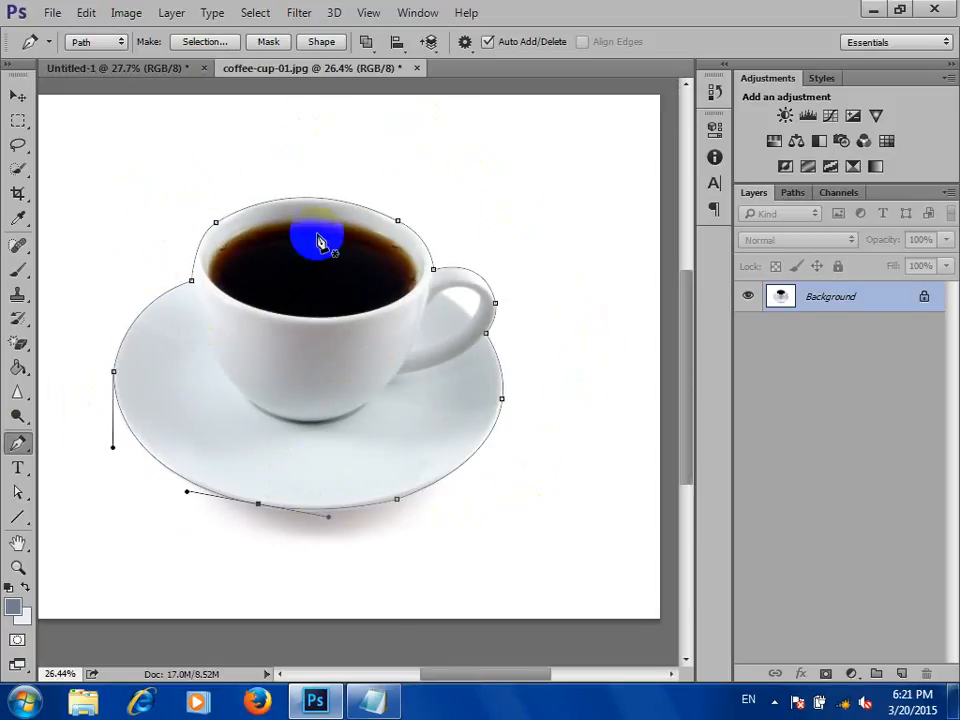
click(17, 444)
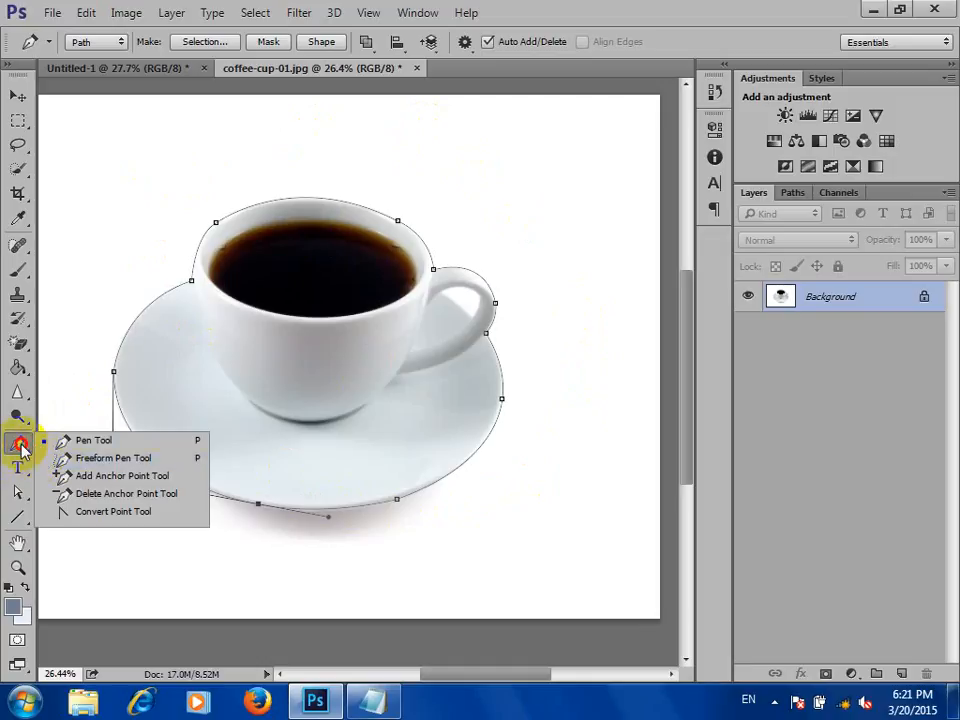
click(21, 446)
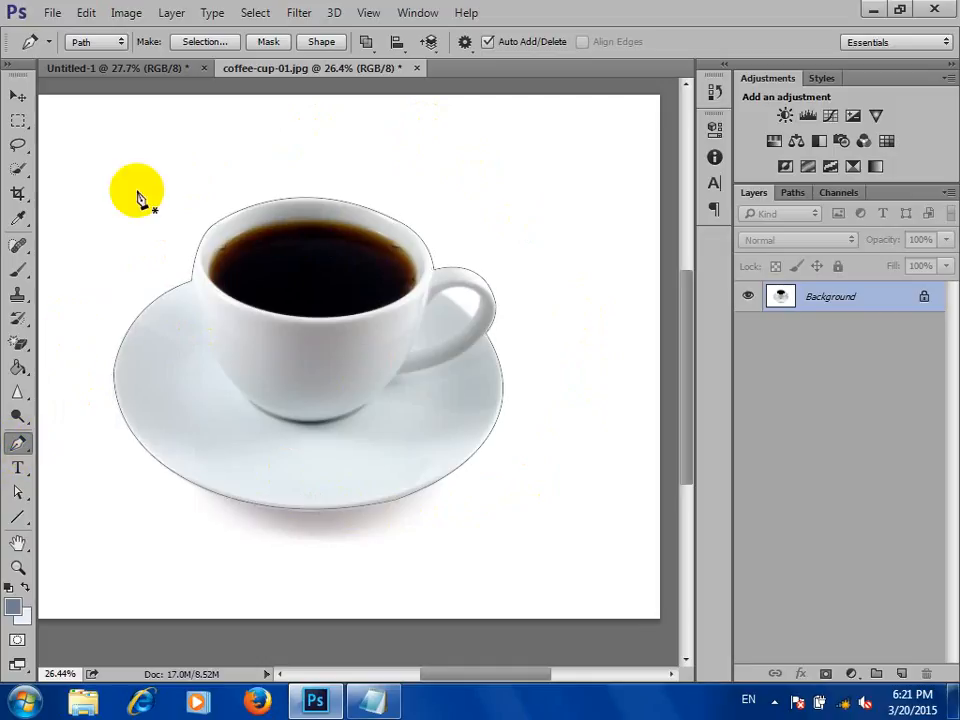
click(215, 44)
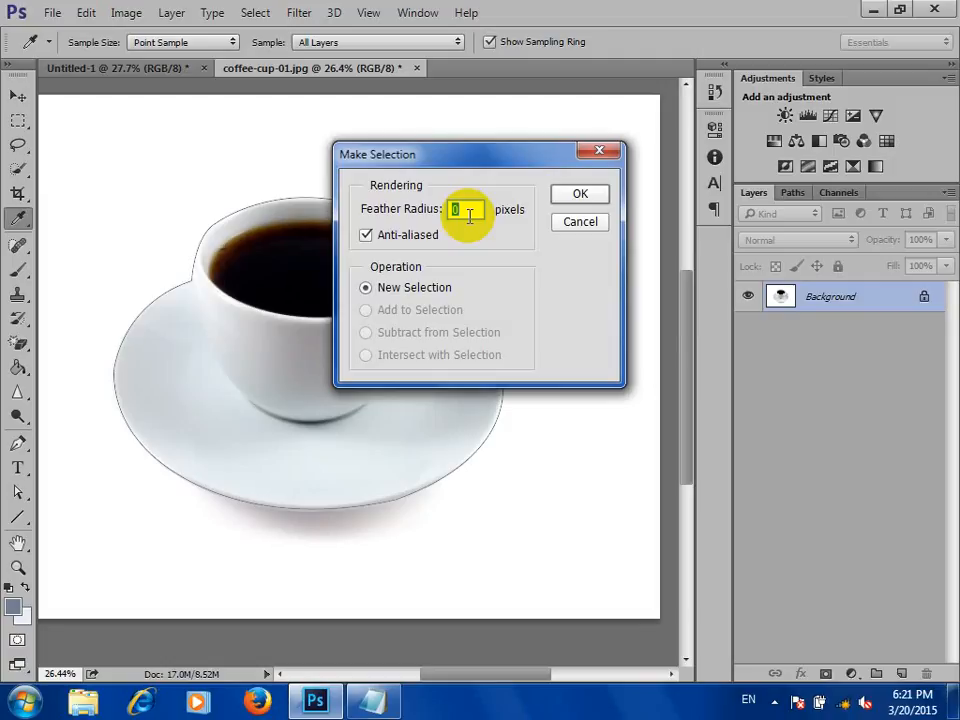
text(2)
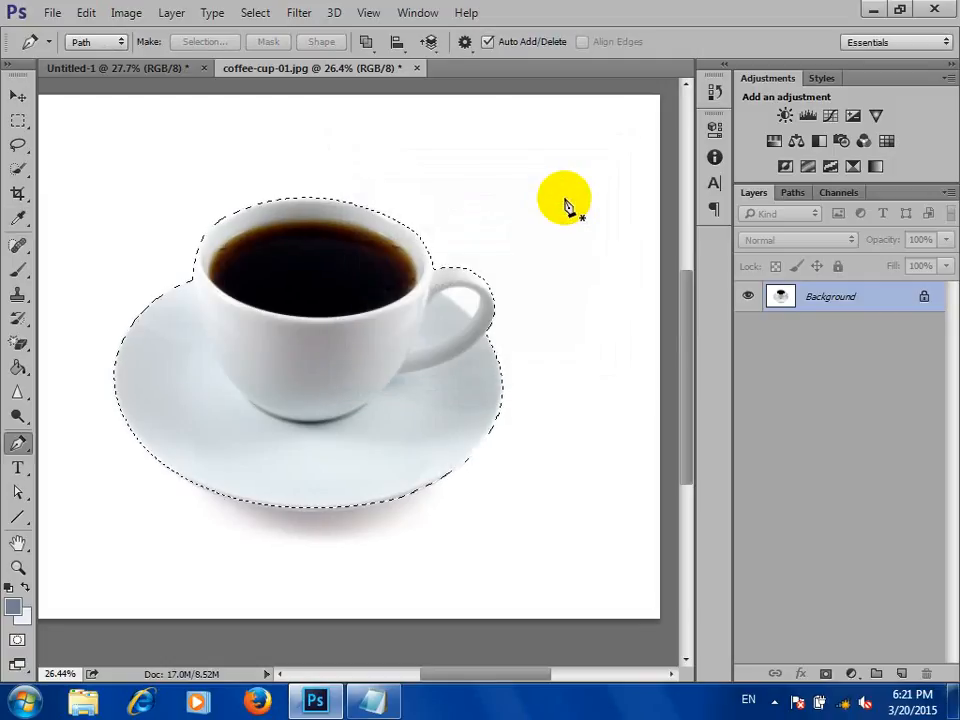
Open the stage photo 3.jpg from the All images folder.
click(53, 14)
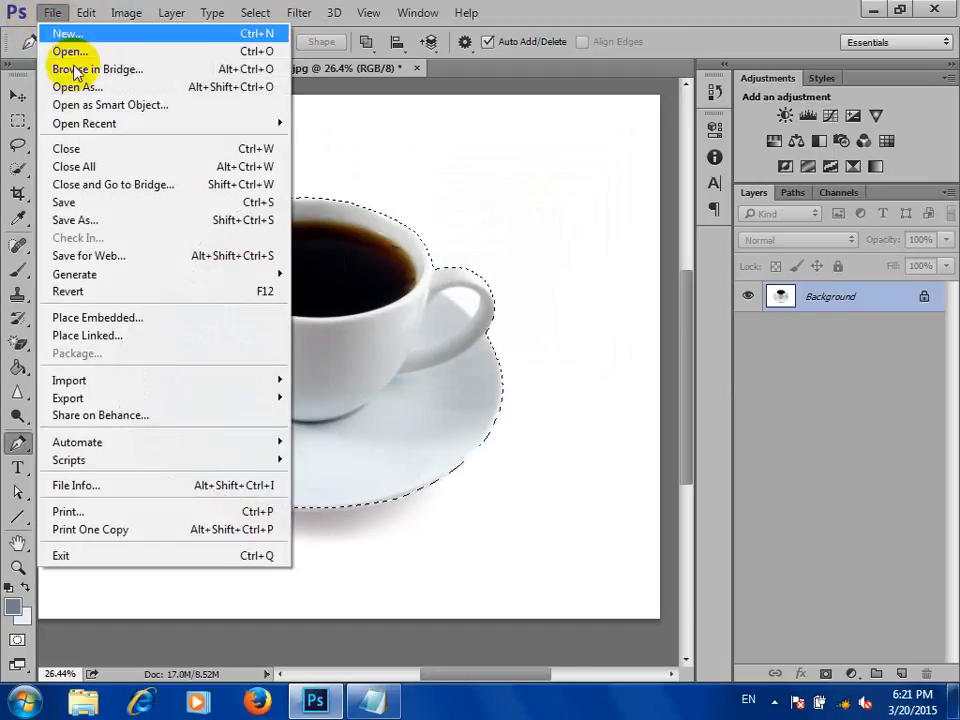
click(63, 50)
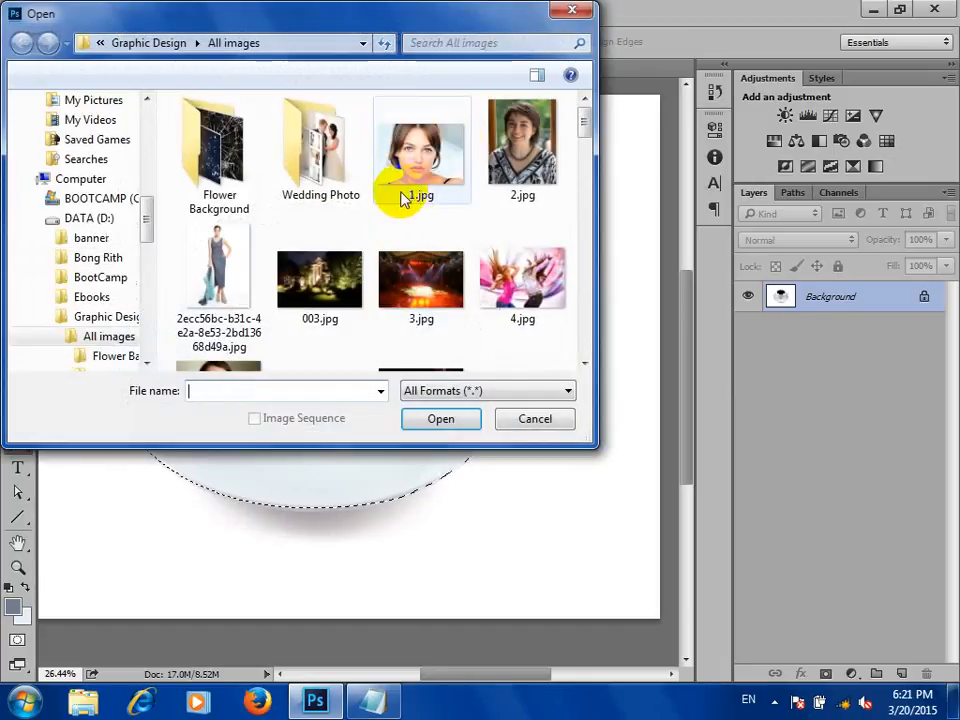
click(410, 290)
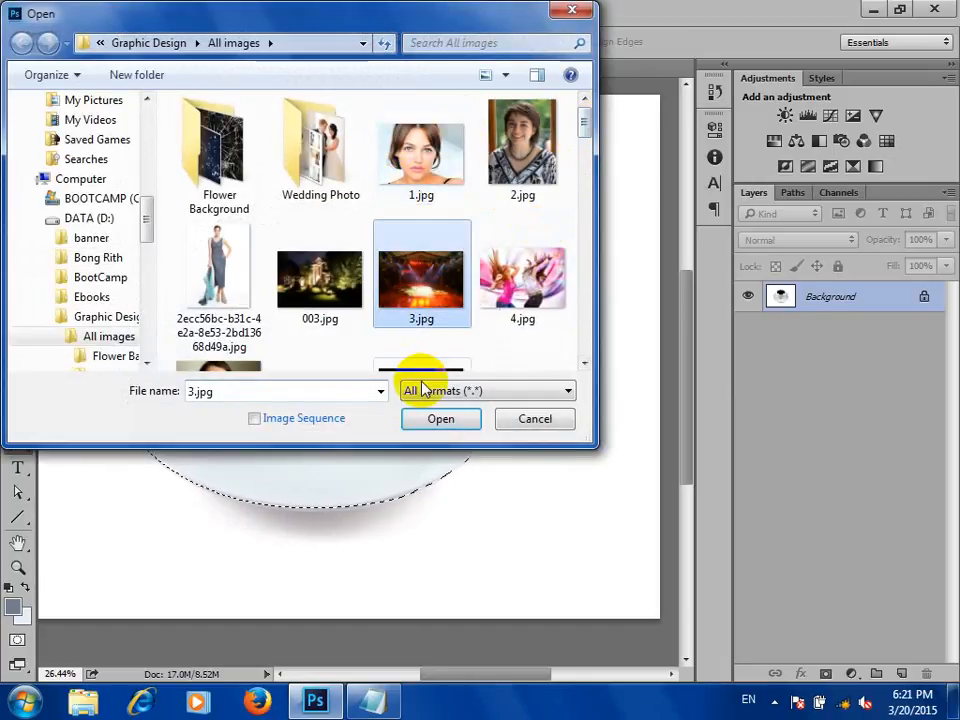
click(440, 419)
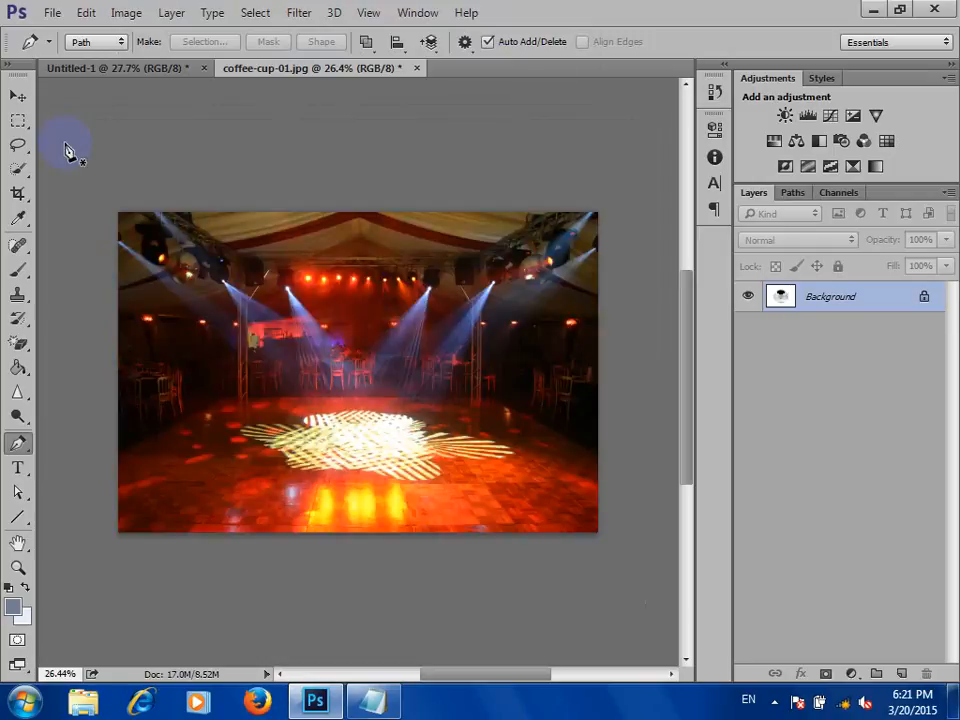
Move the selected cup and saucer from coffee-cup-01.jpg into 3.jpg with the Move Tool, placing it over the dance floor.
click(17, 96)
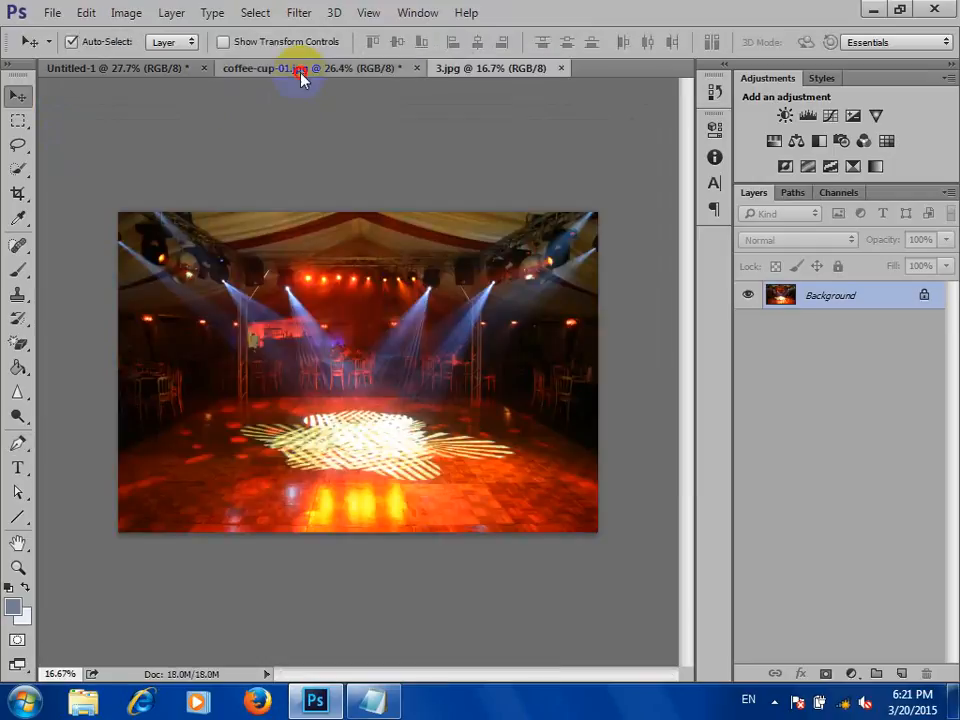
click(300, 72)
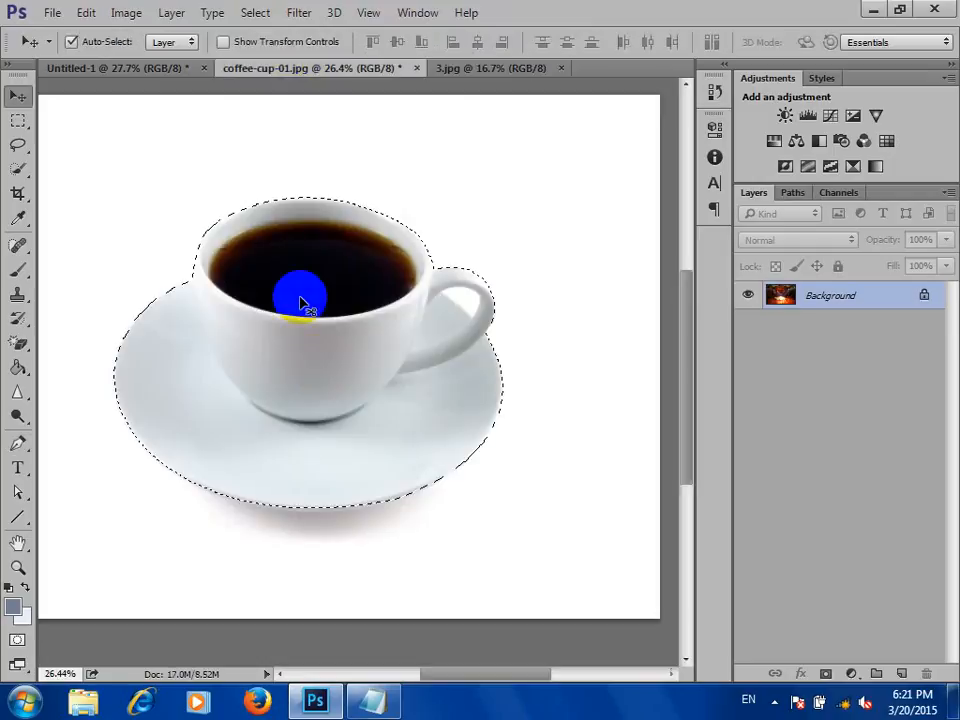
drag(339, 336, 430, 462)
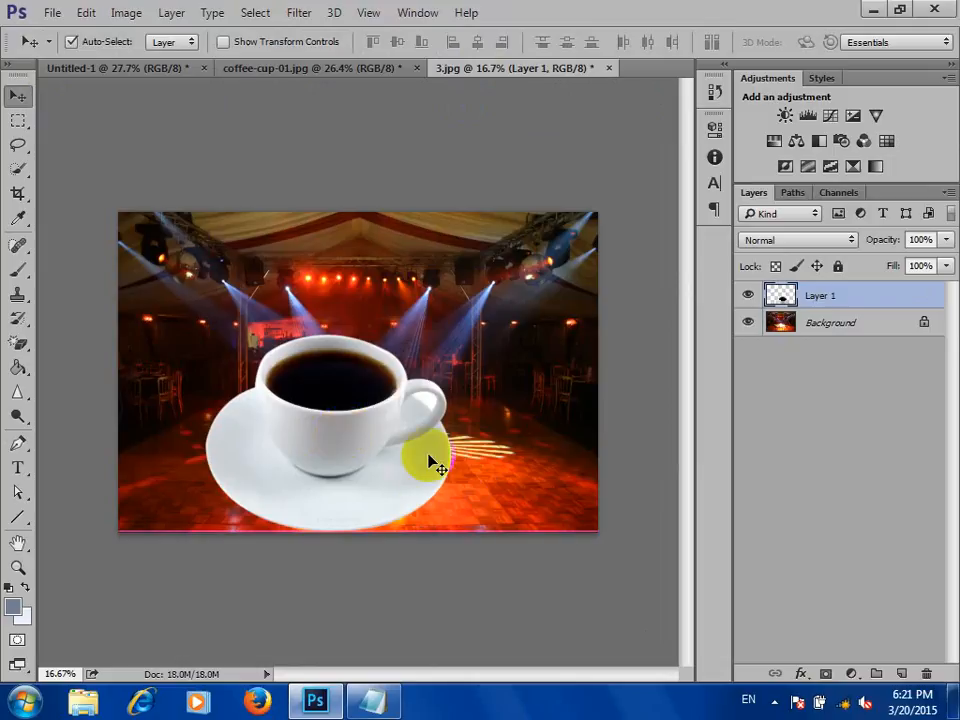
scroll(456, 463, up, 3)
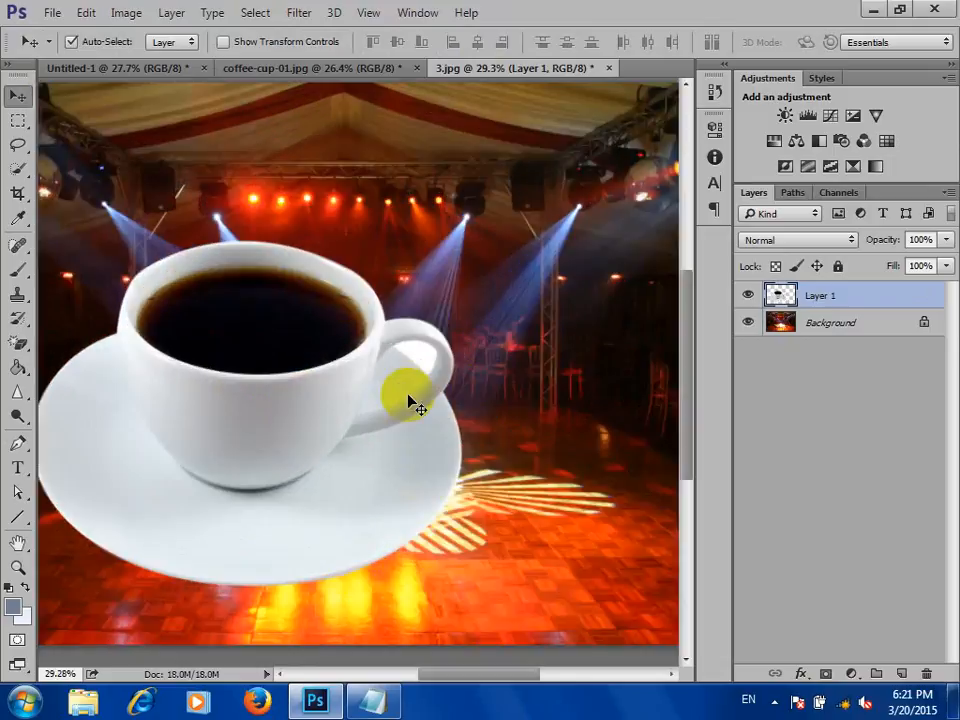
scroll(410, 402, up, 1)
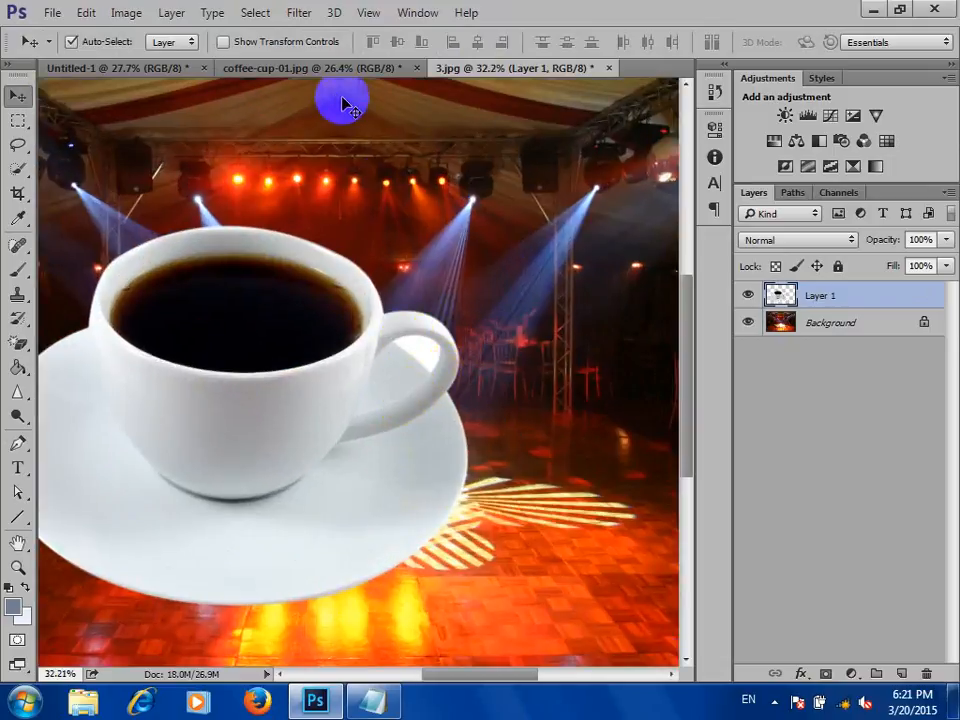
In coffee-cup-01.jpg, start a Pen Tool path along the curved upper edge of the white gap inside the cup handle.
click(317, 68)
scroll(521, 435, up, 3)
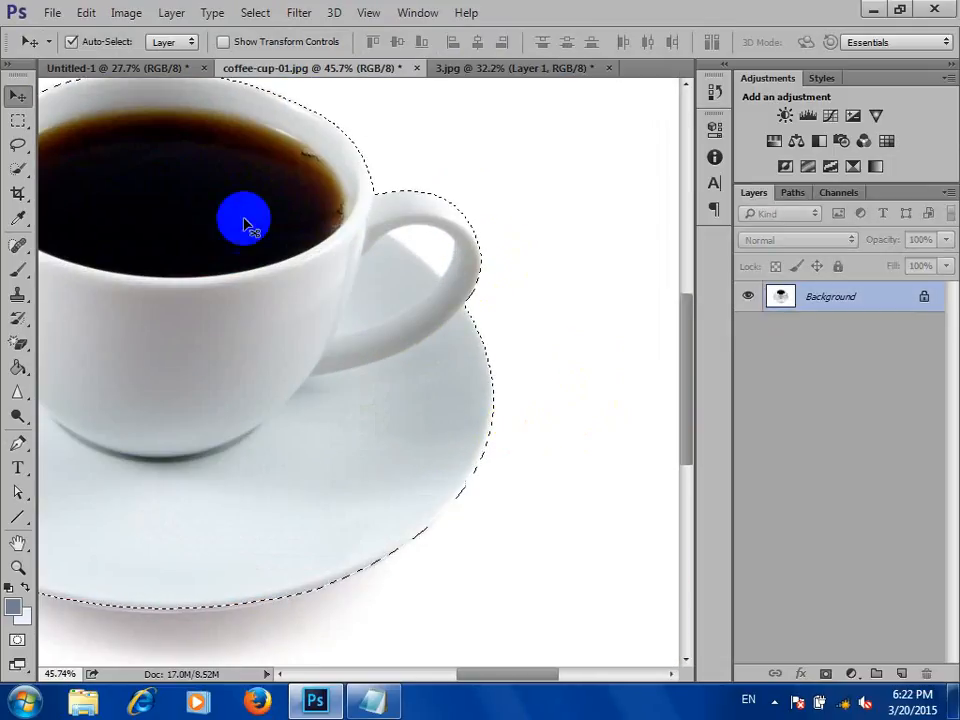
click(18, 443)
scroll(418, 270, up, 3)
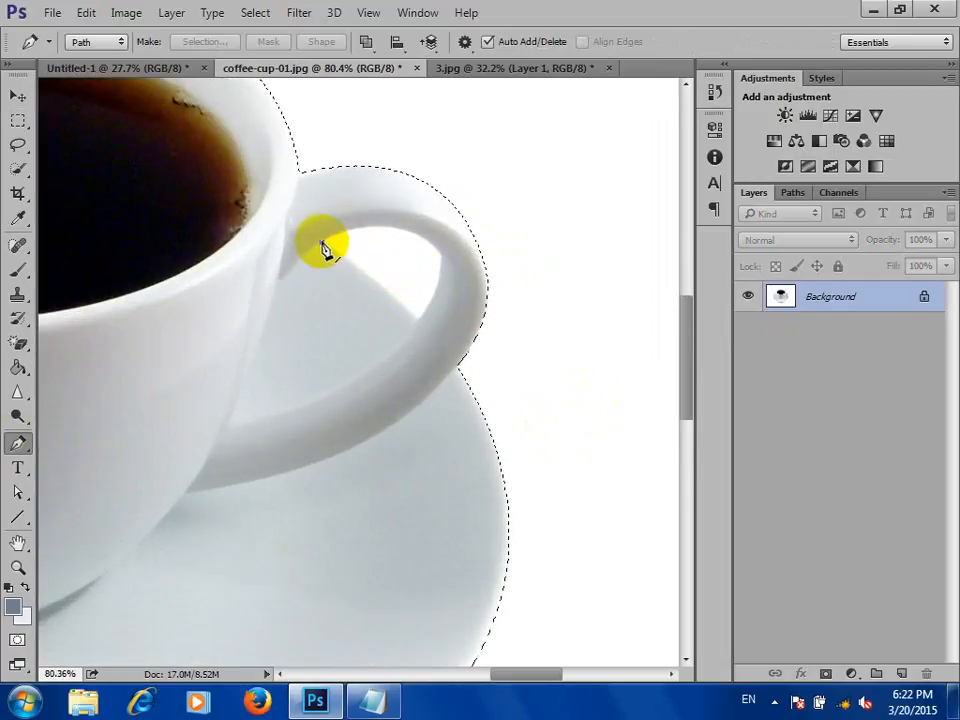
click(321, 242)
drag(441, 259, 474, 321)
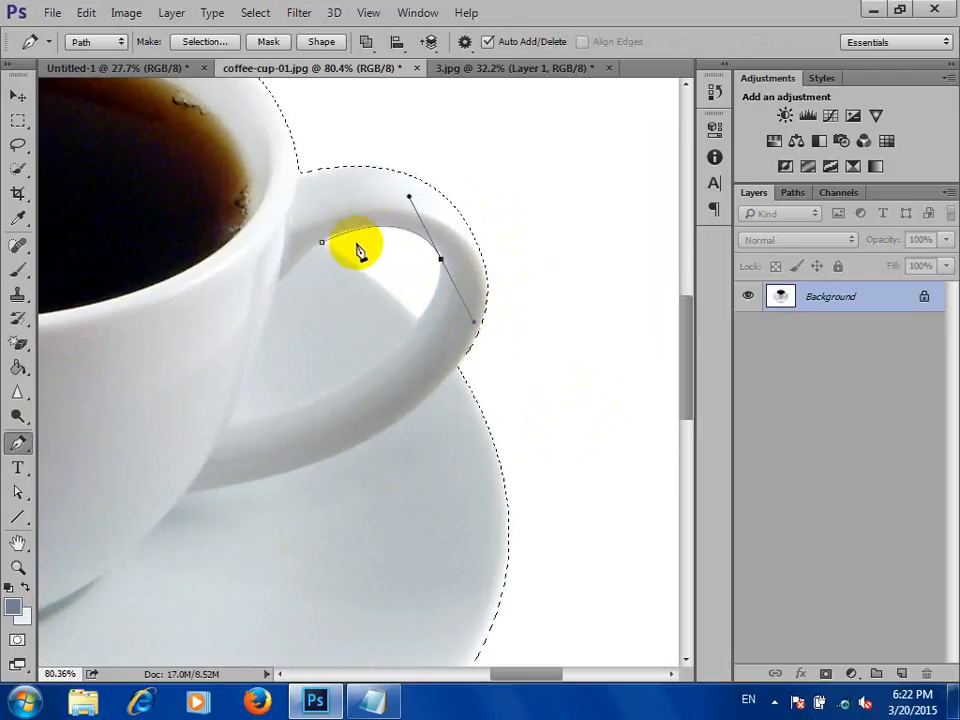
click(322, 244)
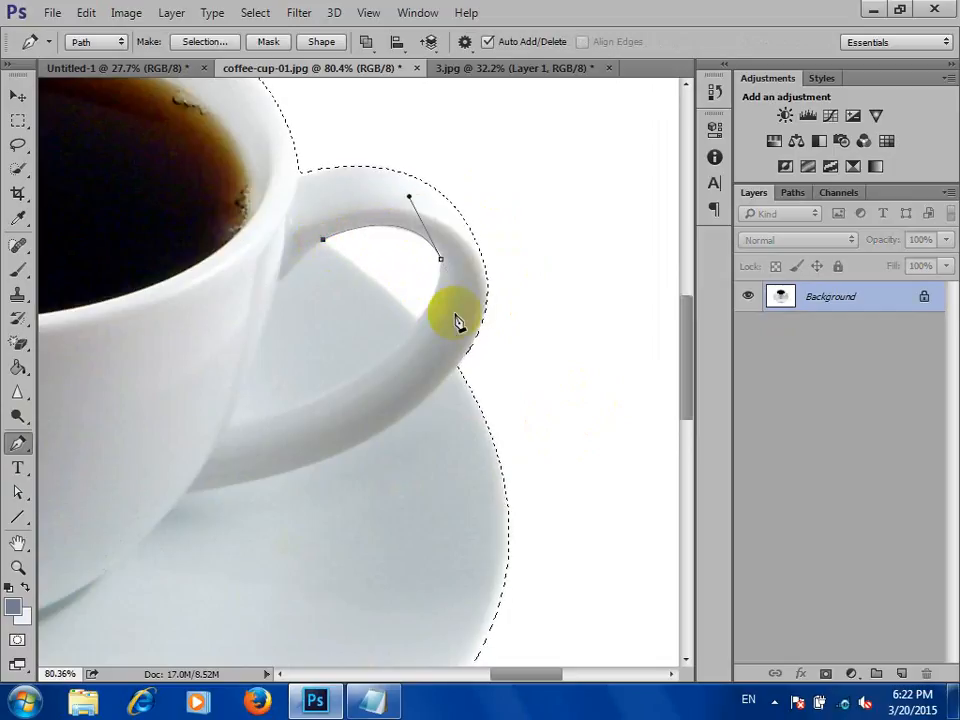
drag(443, 264, 477, 320)
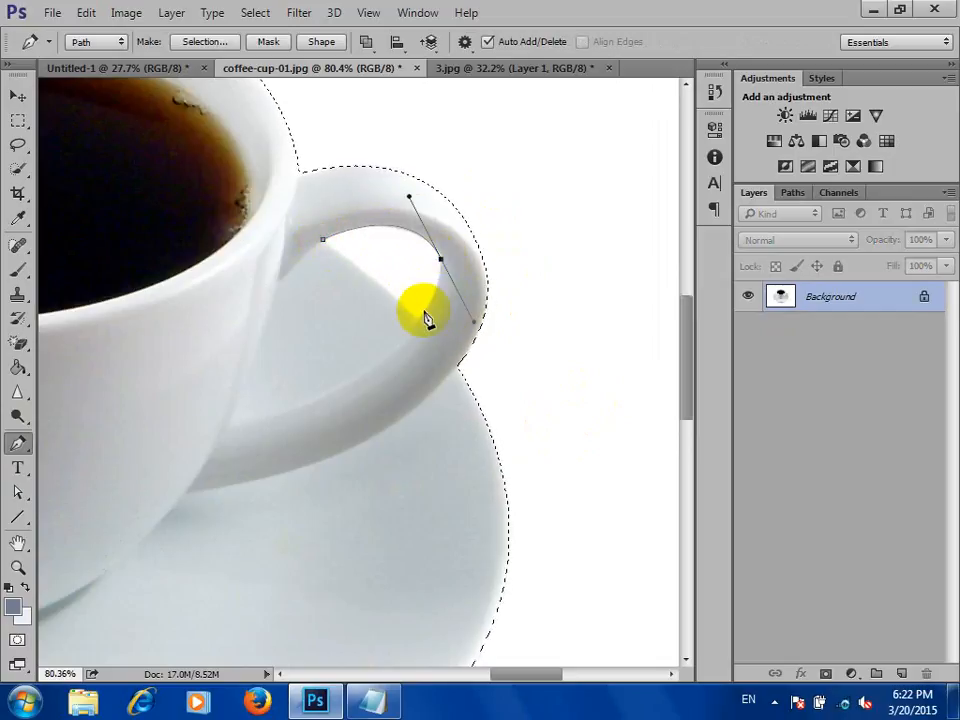
Add an anchor at the gap's lower tip, fit the curve to the handle's inner edge and close the path with a straight segment.
mouse_move(418, 320)
mouse_down()
mouse_move(413, 352)
mouse_move(411, 336)
mouse_up()
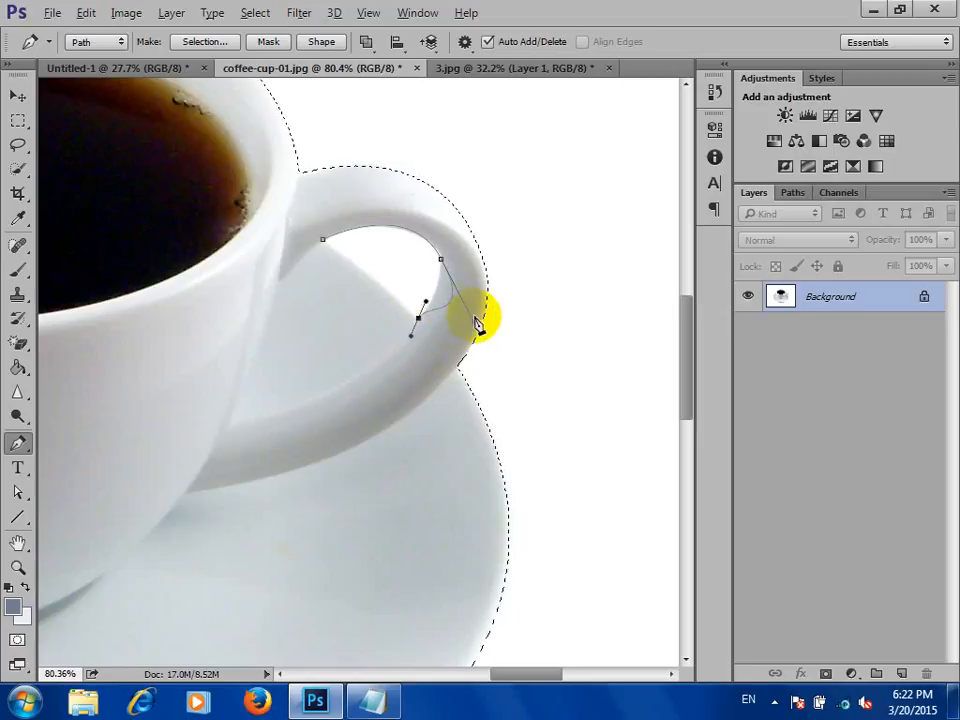
drag(476, 323, 428, 305)
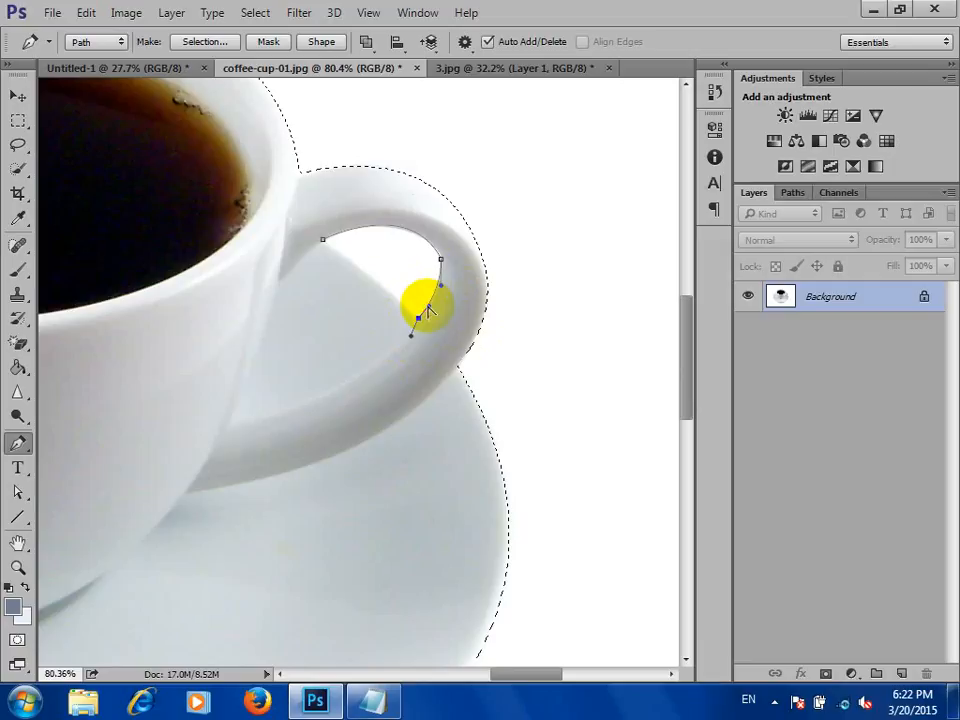
click(418, 319)
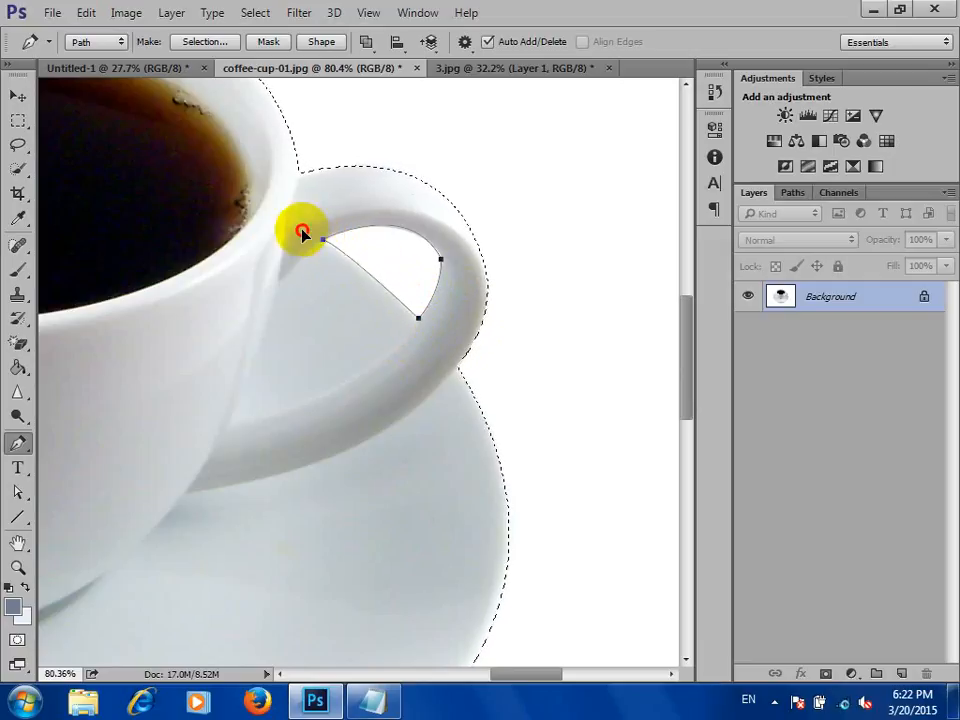
click(324, 240)
right_click(404, 266)
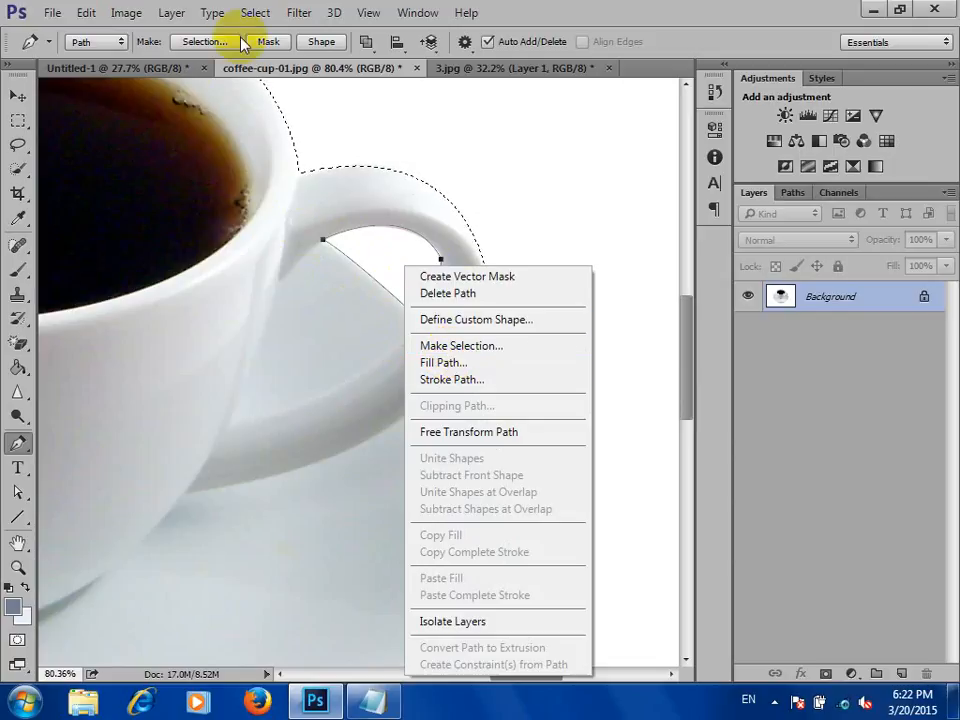
click(626, 26)
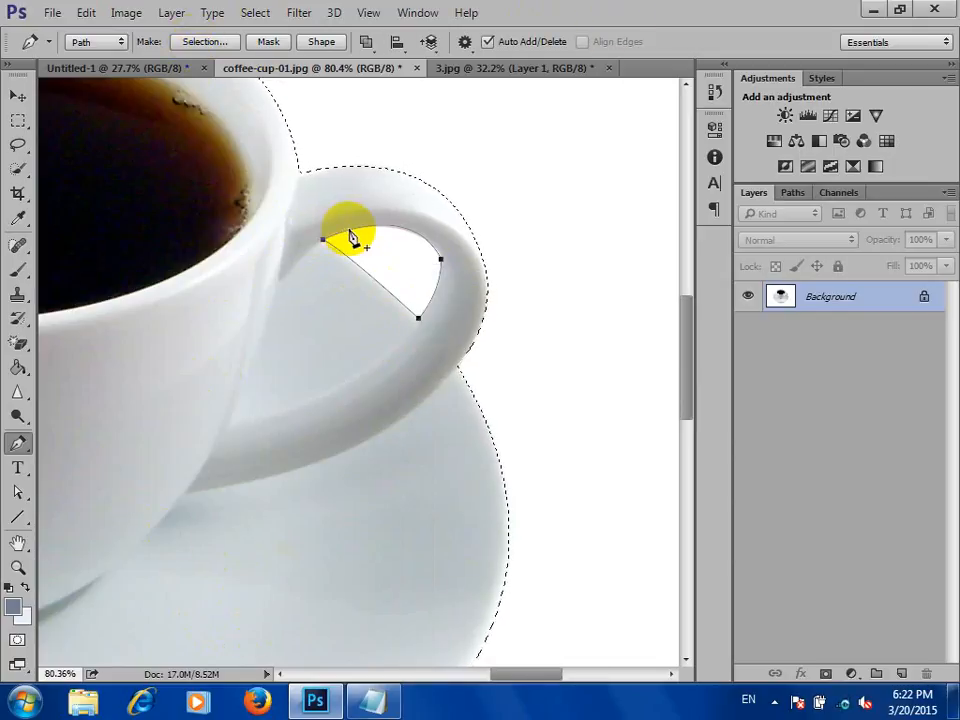
click(13, 97)
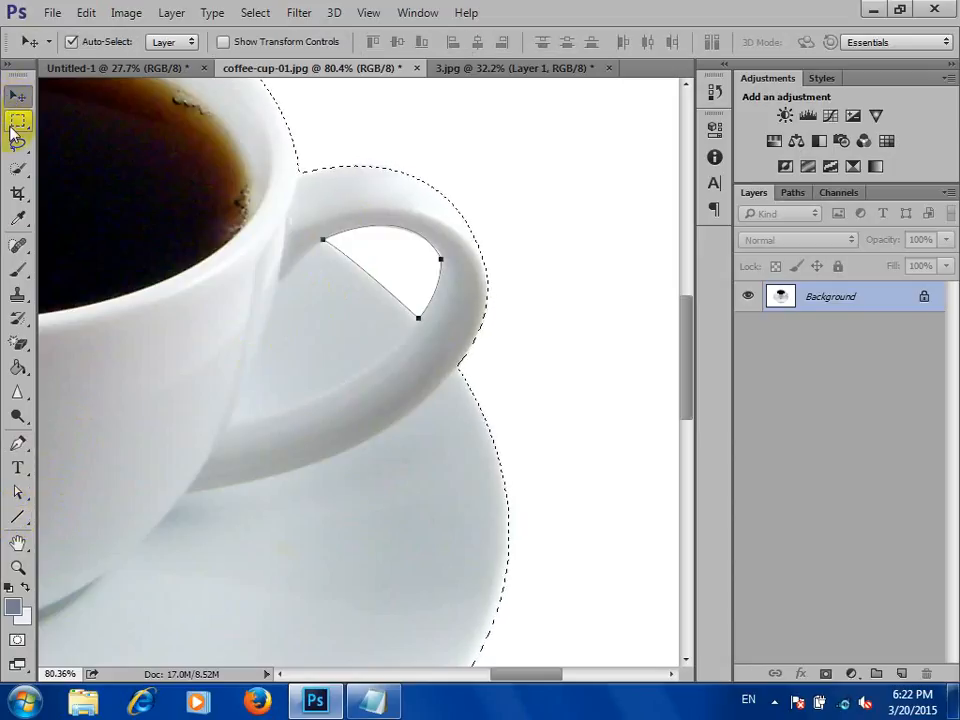
click(17, 124)
click(17, 148)
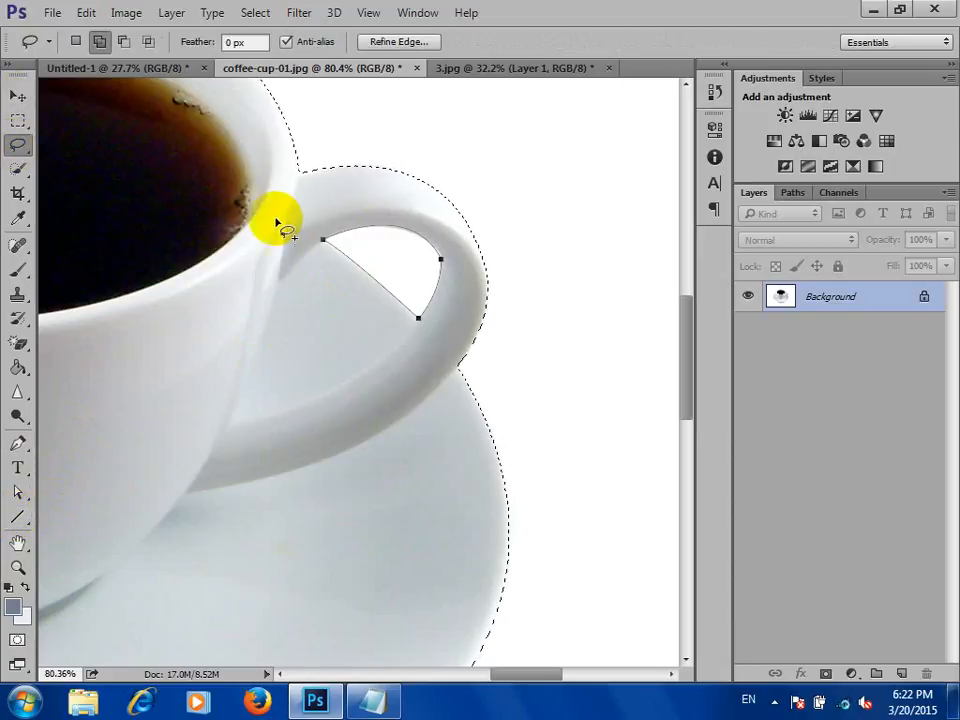
right_click(405, 247)
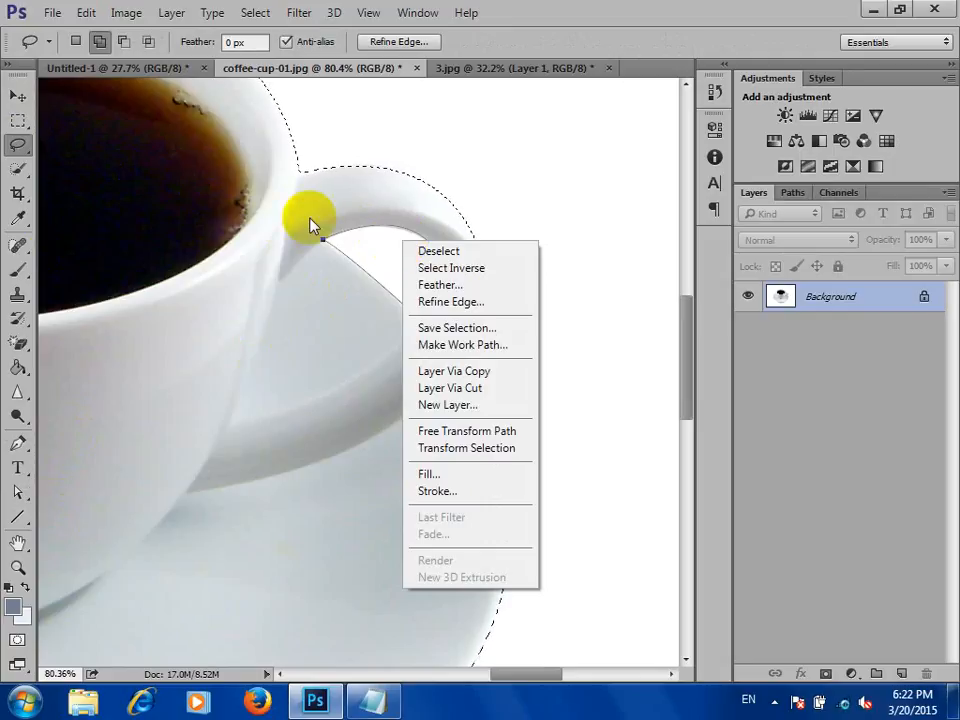
click(16, 98)
right_click(390, 289)
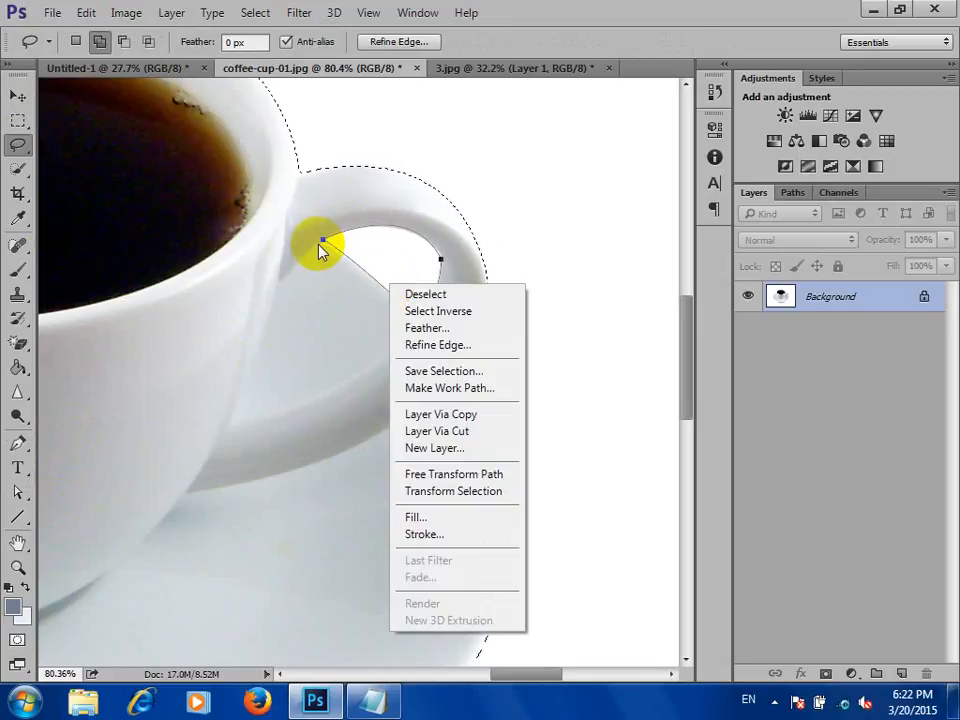
click(17, 95)
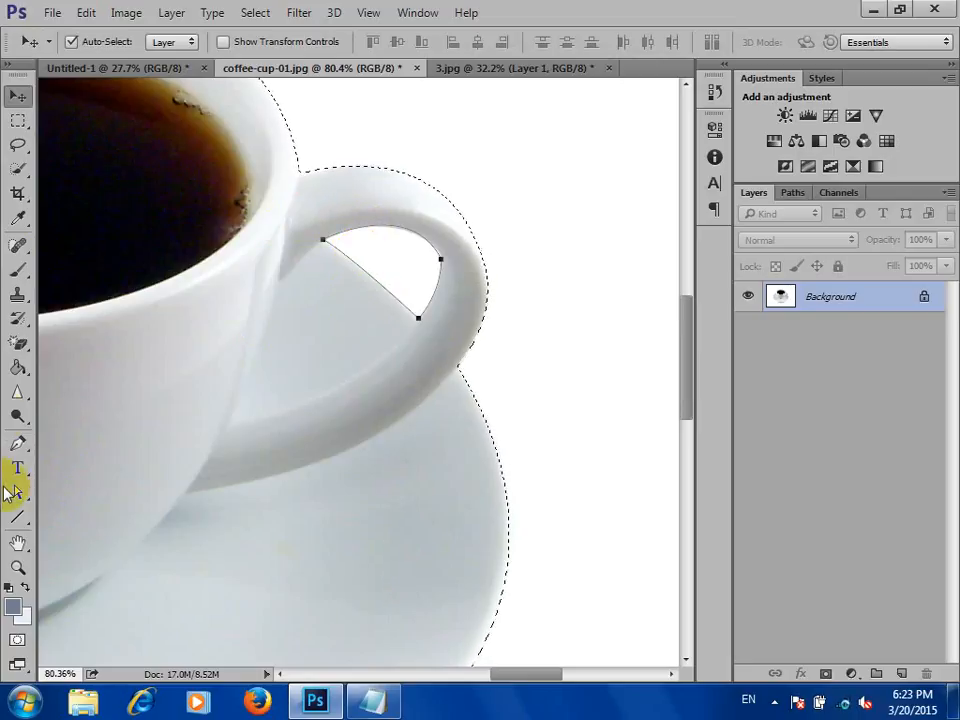
click(18, 446)
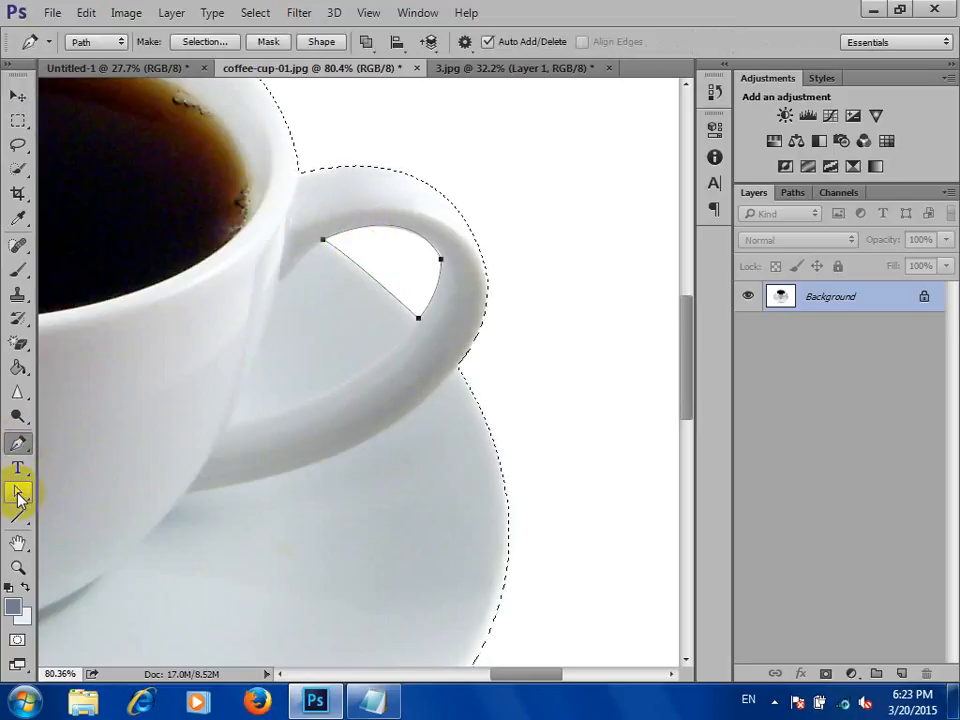
Subtract the handle gap path from the current cup selection with a feather radius of 2 pixels.
click(18, 491)
right_click(388, 278)
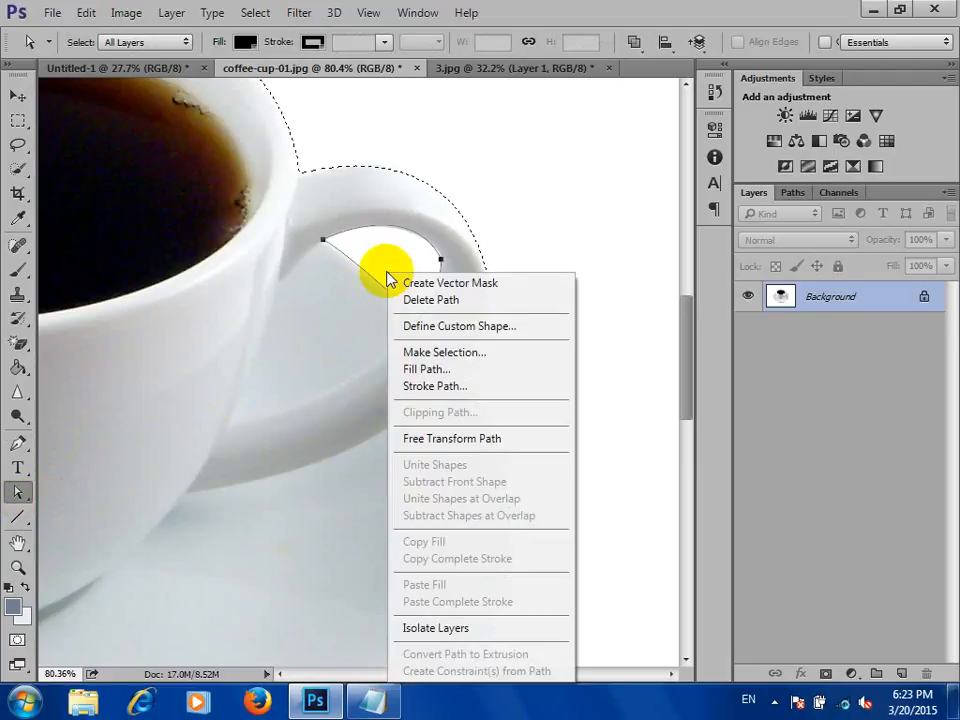
click(419, 352)
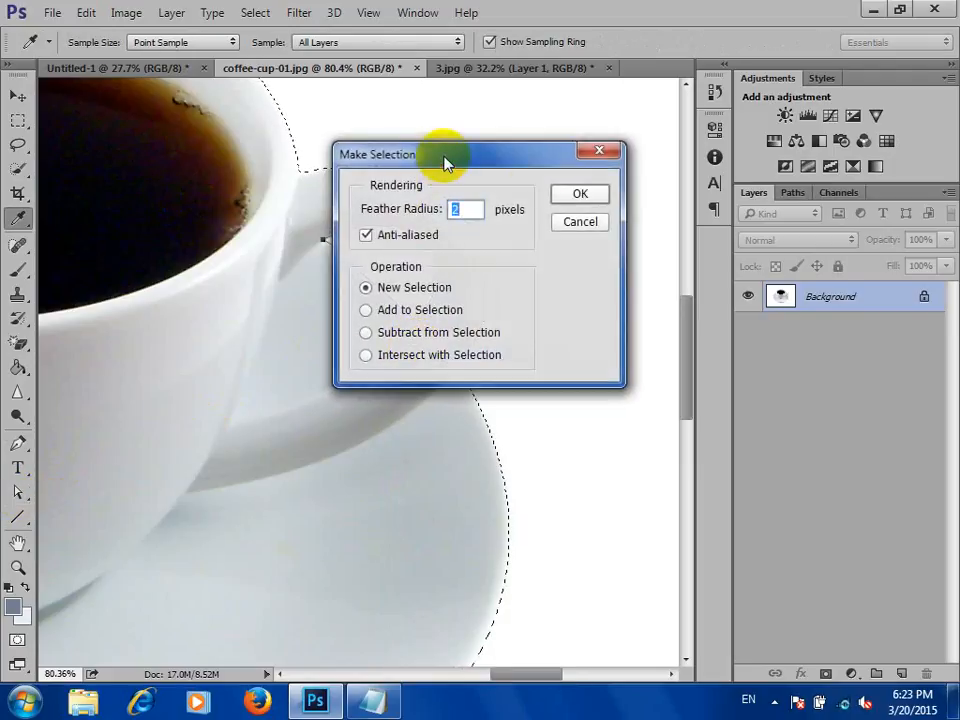
drag(443, 154, 681, 197)
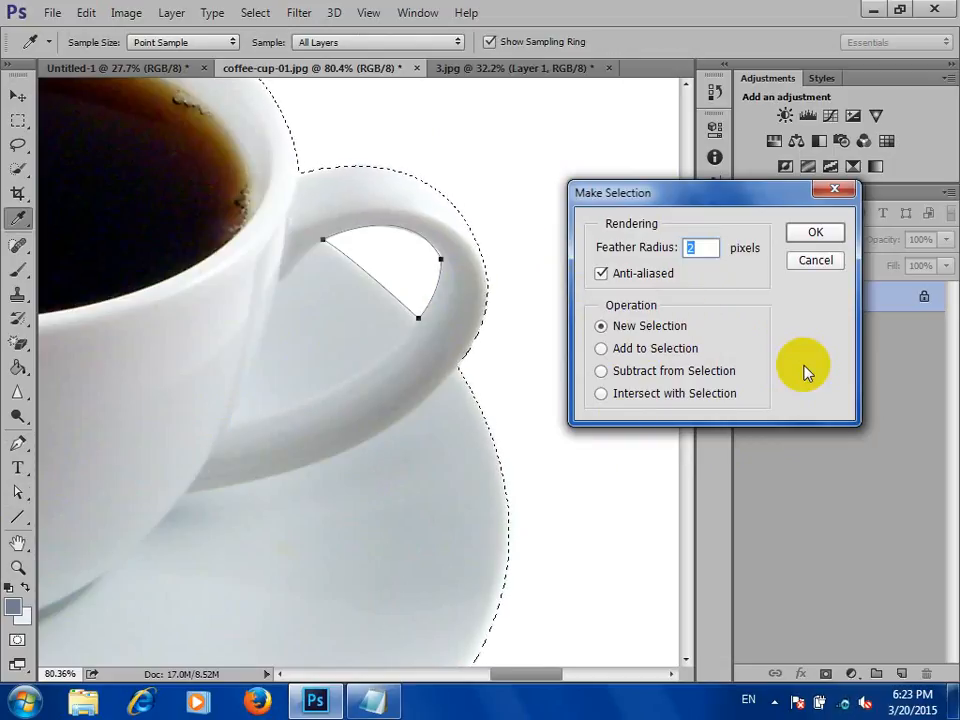
click(628, 373)
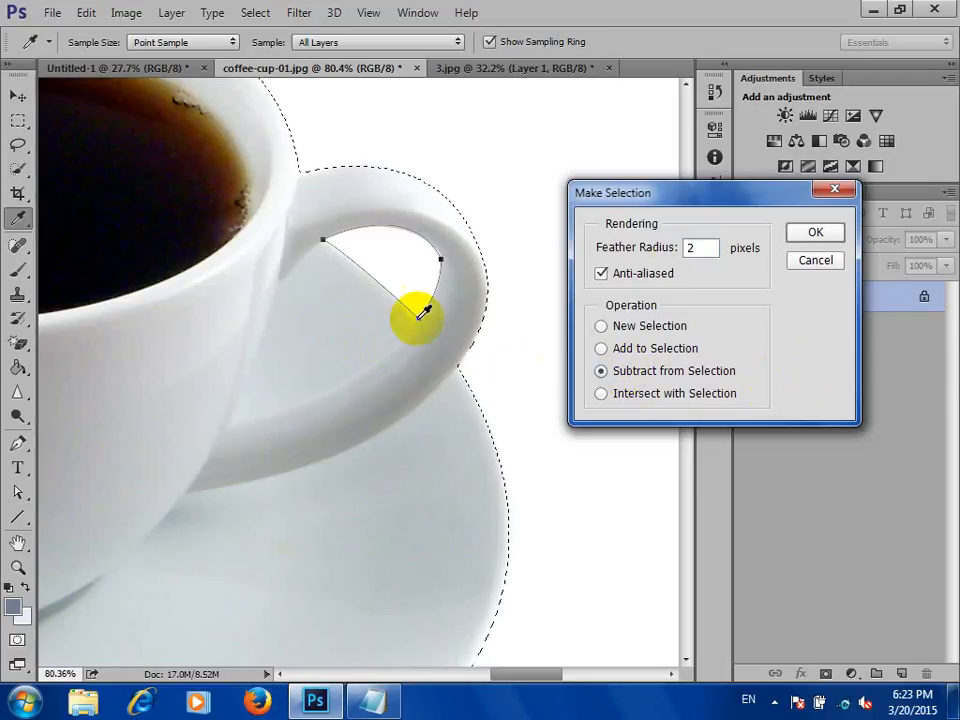
click(815, 232)
key(a)
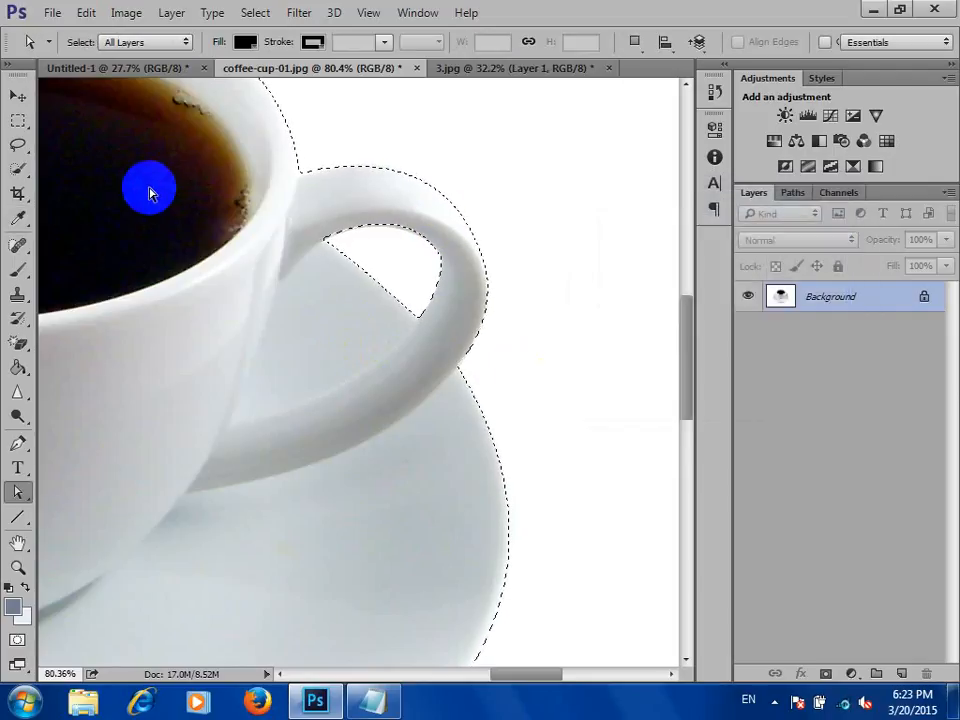
Move the cup selection with the handle gap cut out into 3.jpg and arrange both cup copies side by side.
scroll(527, 257, down, 4)
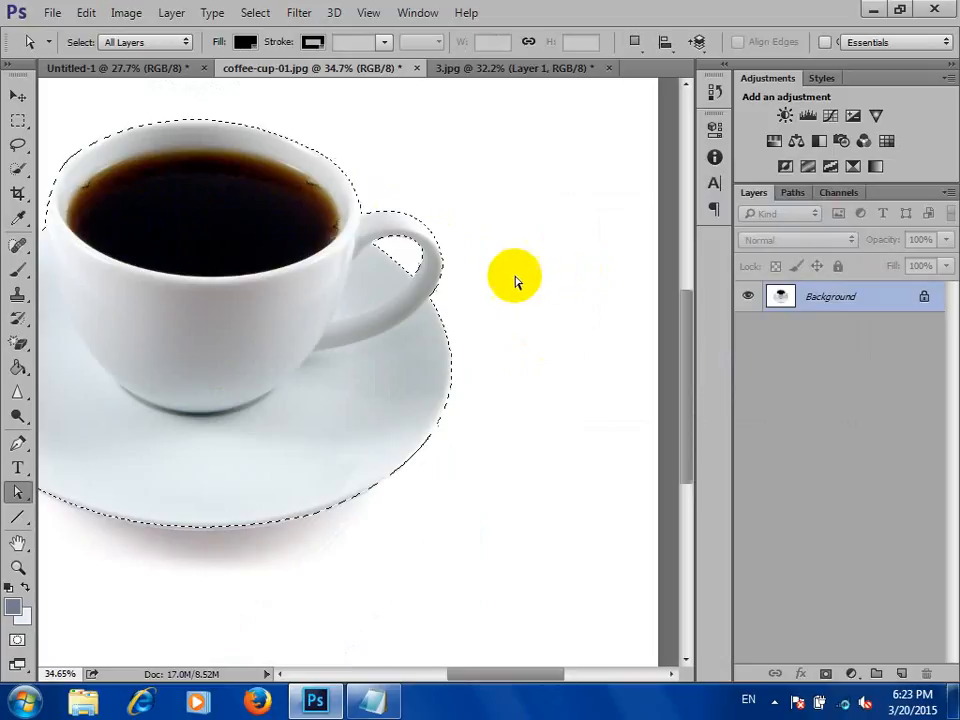
click(20, 95)
drag(167, 253, 446, 364)
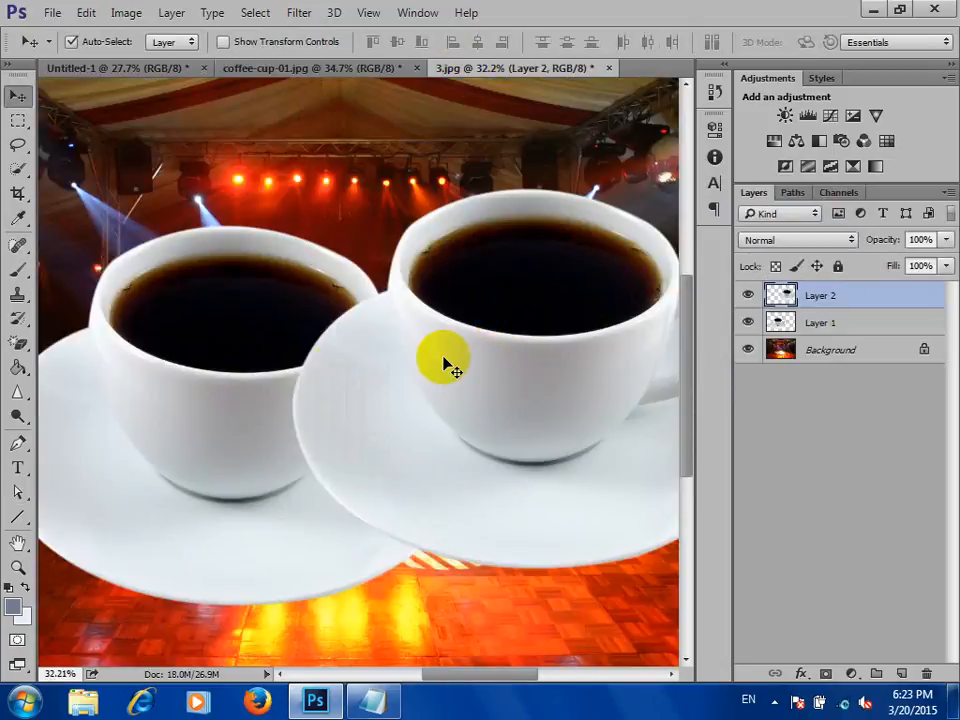
scroll(298, 355, down, 2)
drag(274, 347, 165, 310)
drag(399, 346, 372, 380)
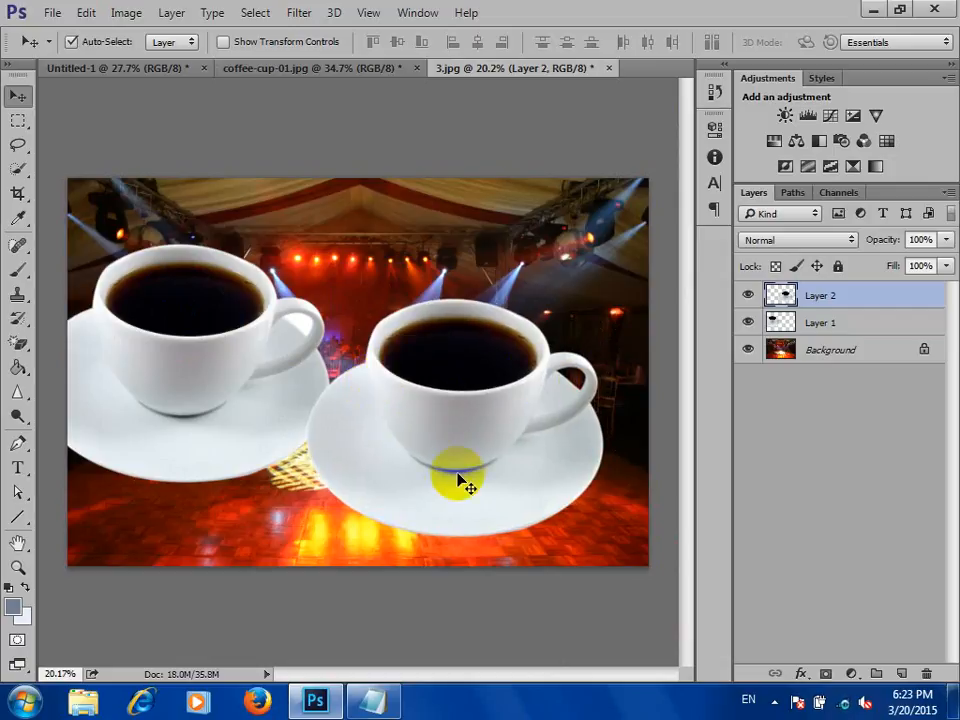
Switch to the Untitled-1 document and delete the two leftover paths from its canvas.
click(253, 68)
scroll(530, 322, down, 2)
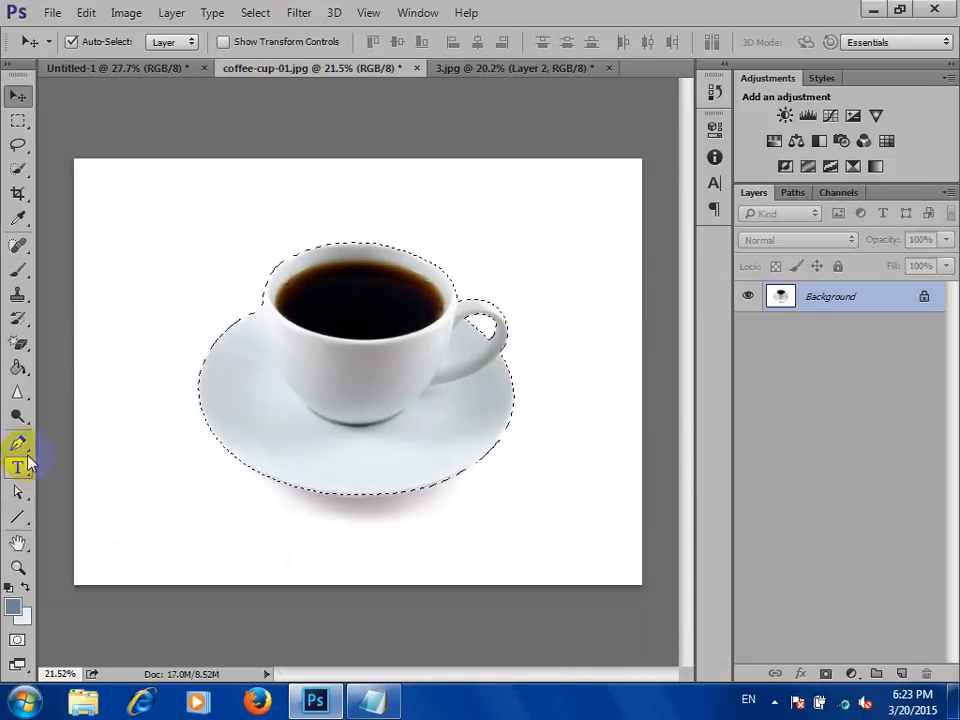
click(16, 520)
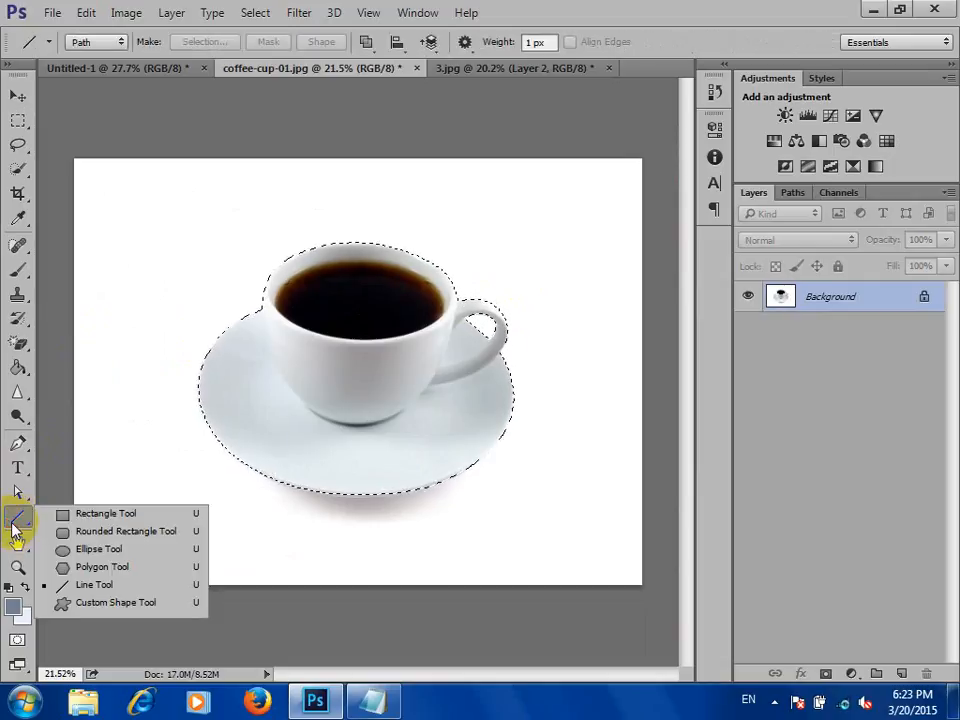
click(102, 73)
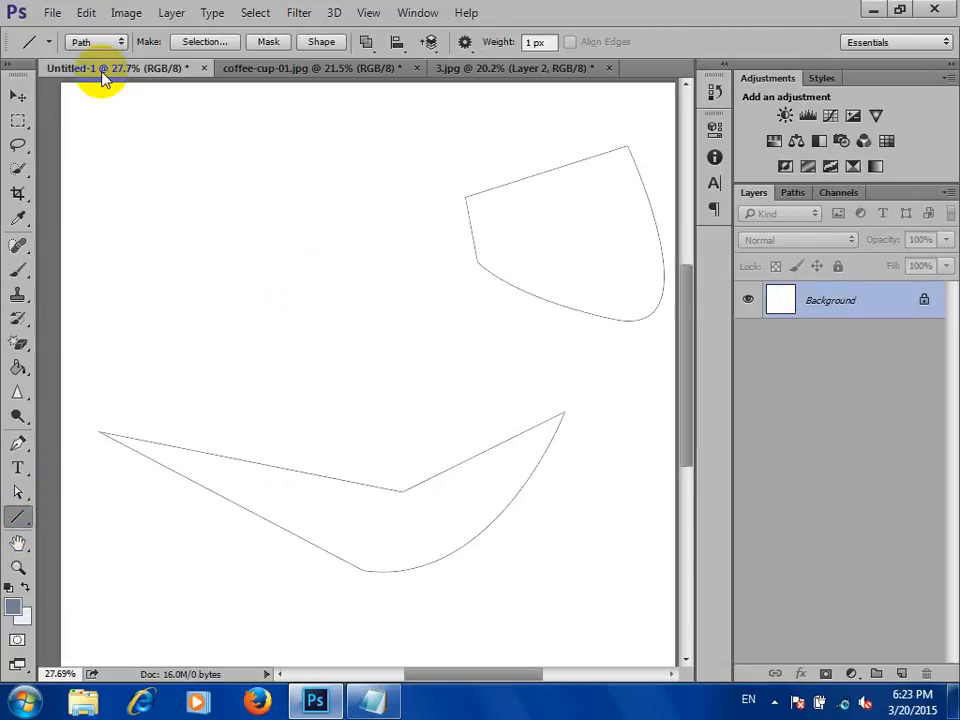
scroll(161, 229, down, 3)
key(Delete)
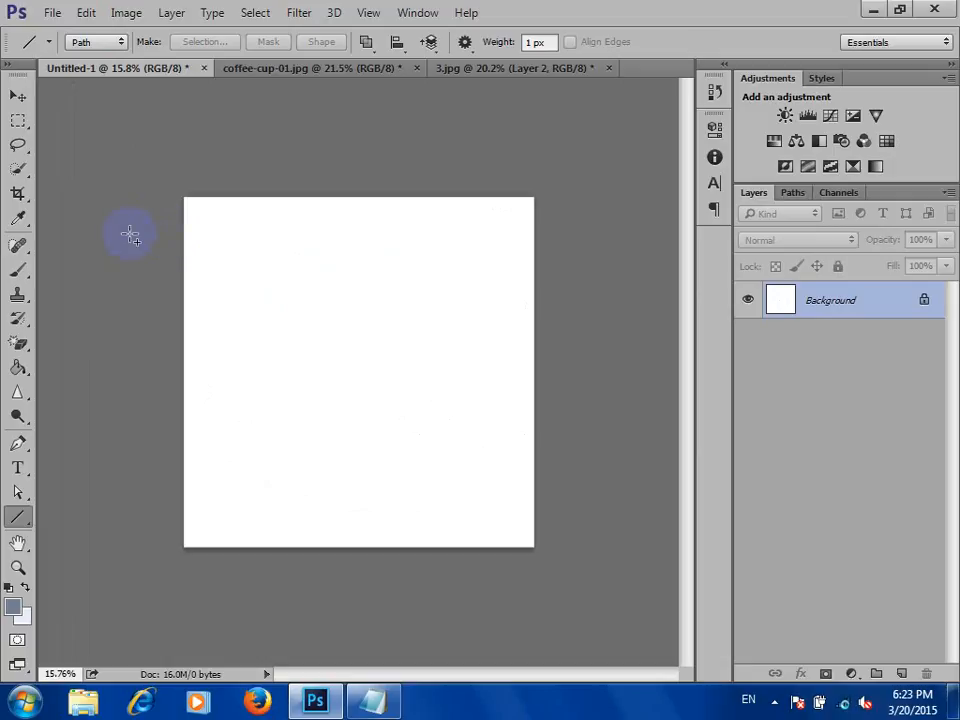
Choose the Rectangle Tool and set its drawing mode to Shape.
click(22, 522)
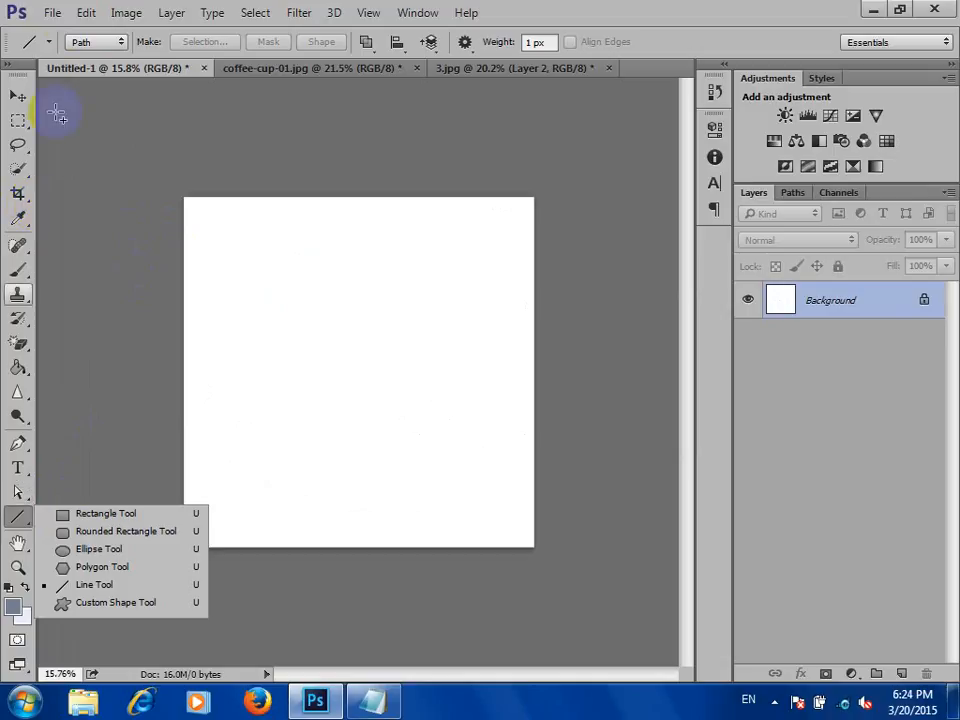
click(113, 44)
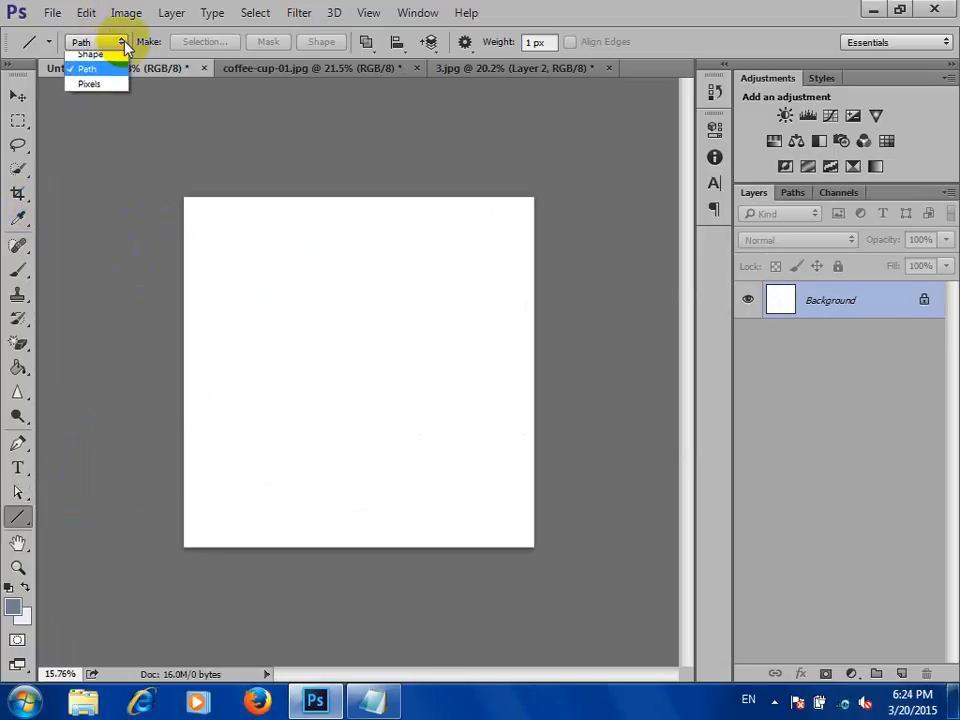
click(22, 520)
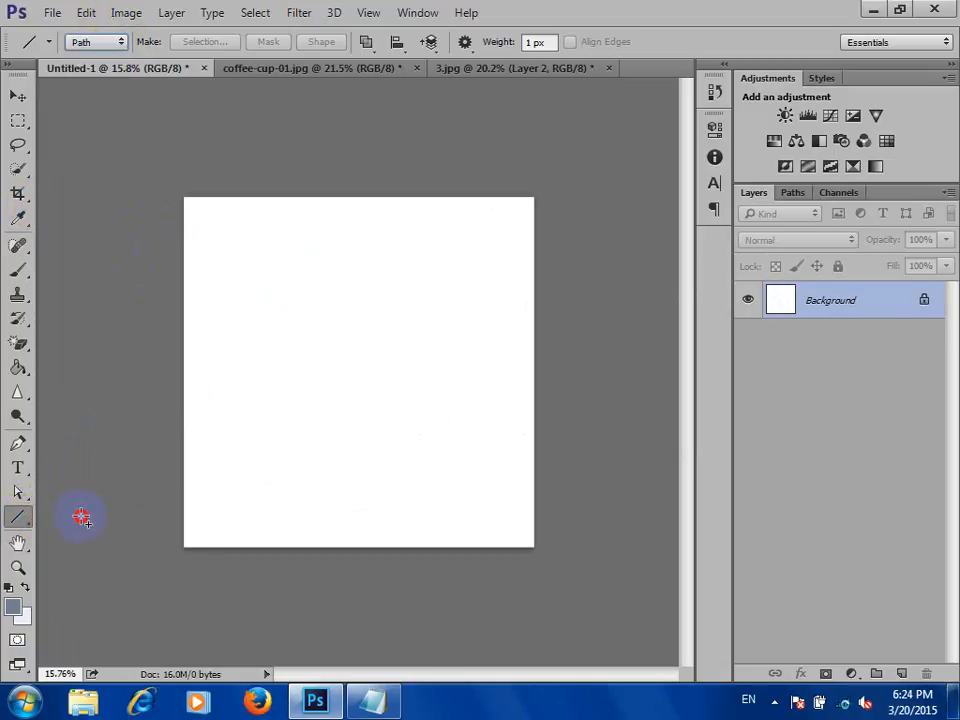
click(19, 516)
click(69, 514)
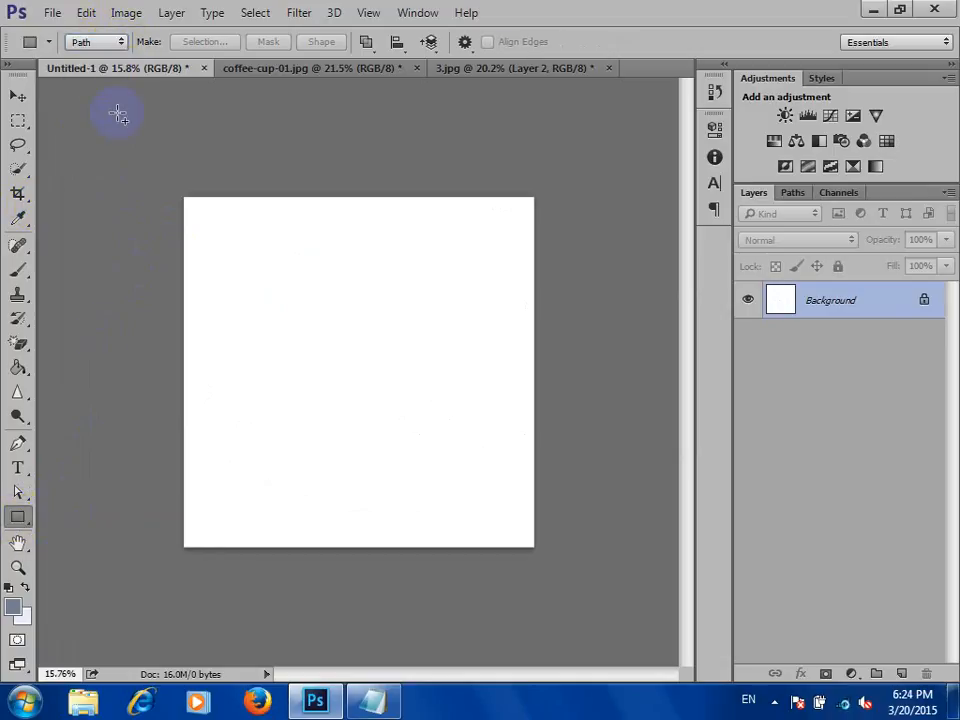
click(126, 44)
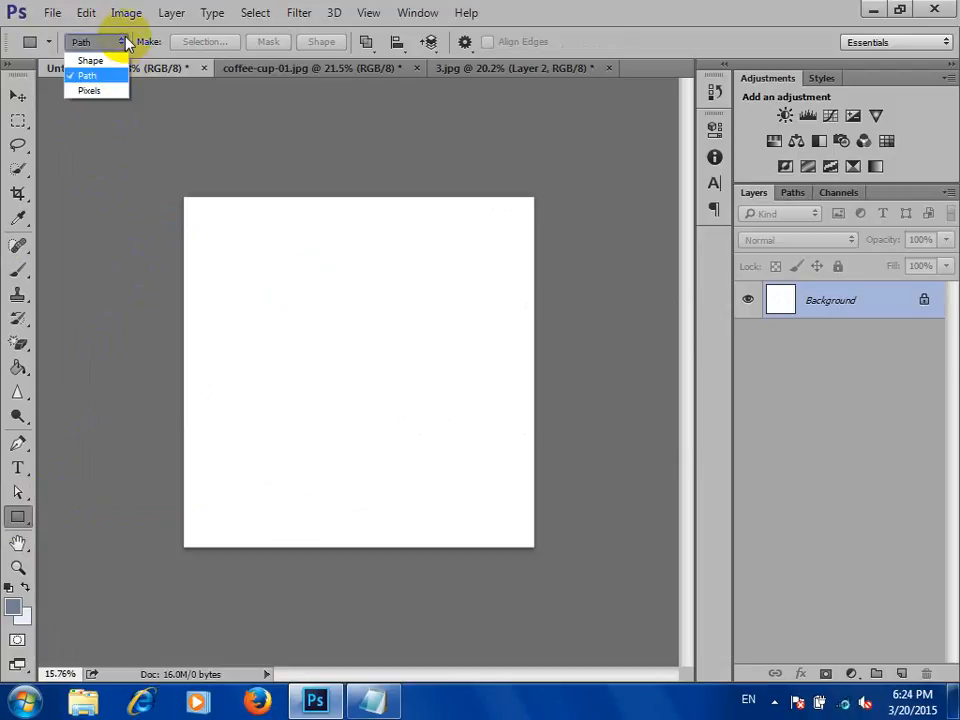
click(110, 61)
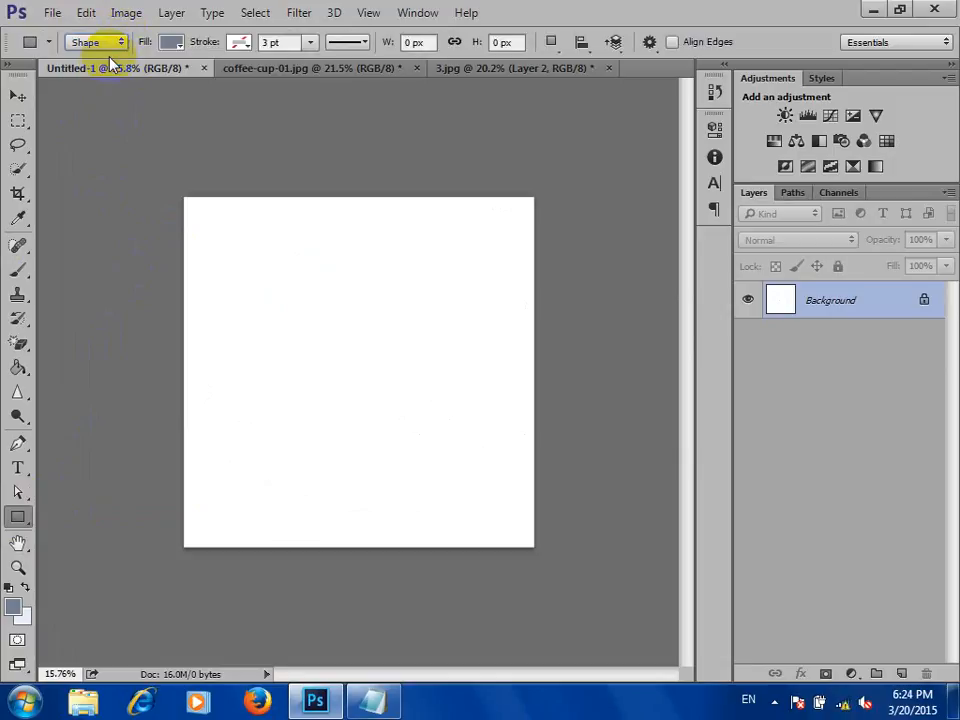
Draw a blue-filled rectangle shape of about 1375 by 1274 px on the canvas, and undo it.
click(172, 42)
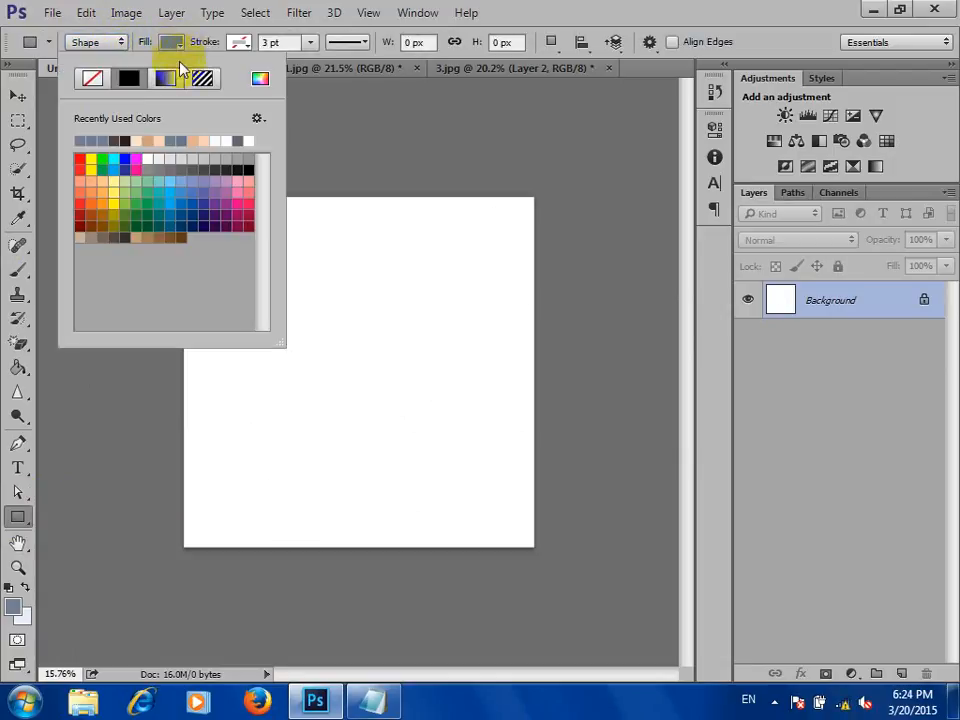
click(125, 160)
click(246, 304)
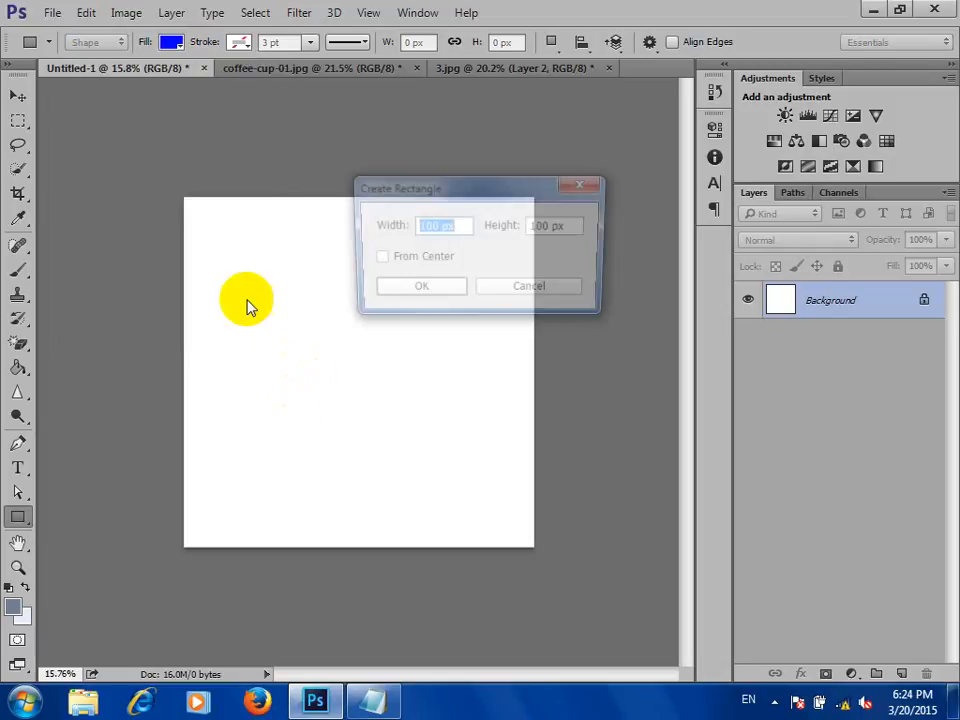
click(549, 298)
drag(271, 280, 473, 466)
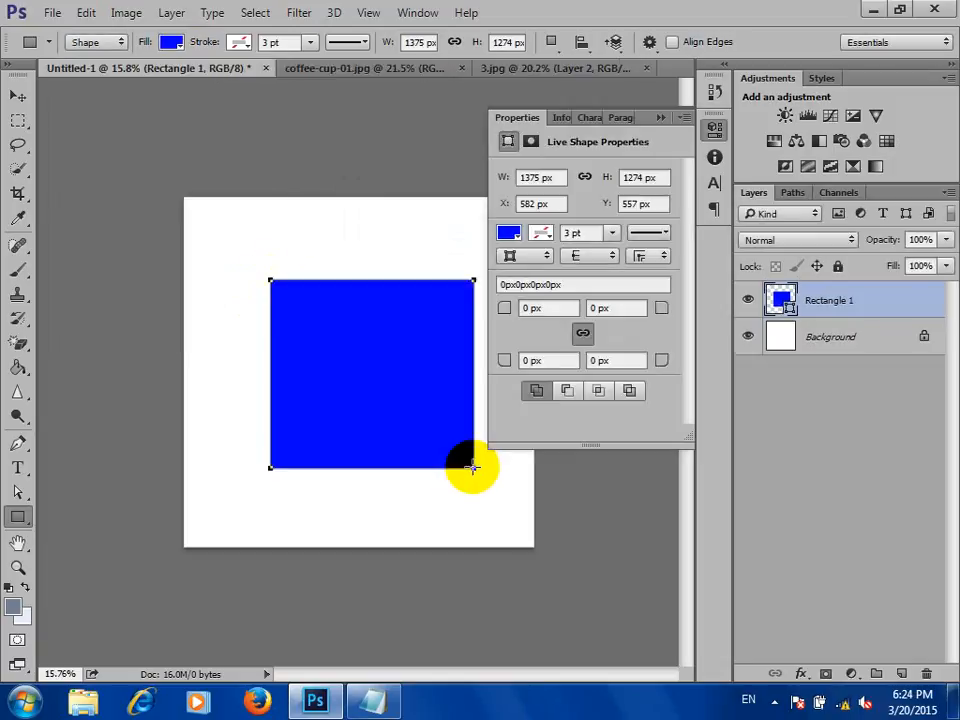
key(ctrl+z)
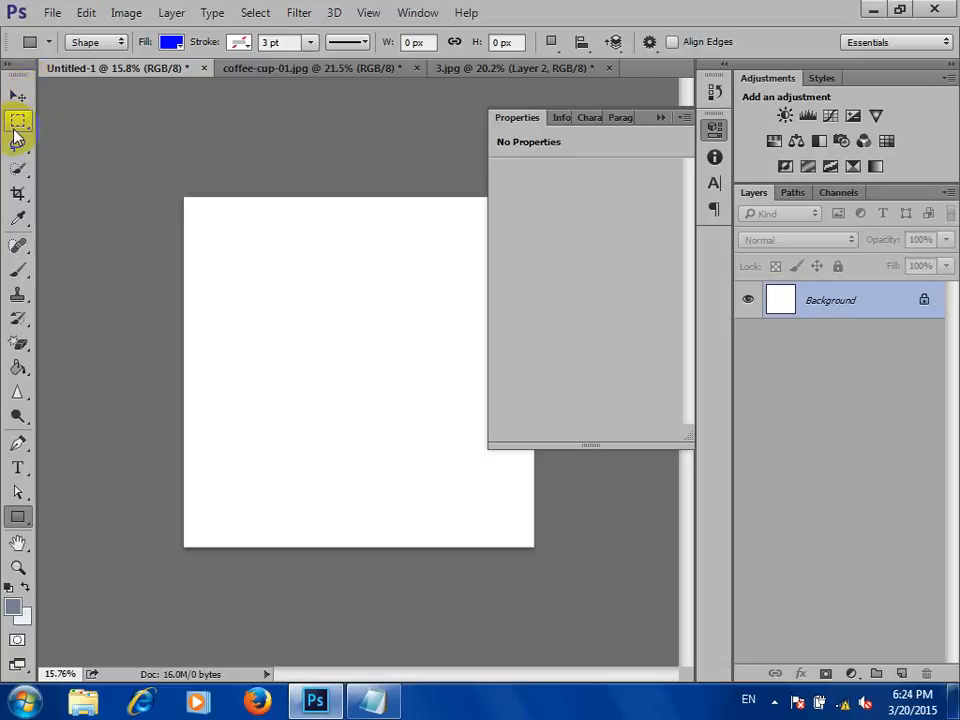
Set the Rectangle Tool's drawing mode back to Path and collapse the shape properties.
click(88, 42)
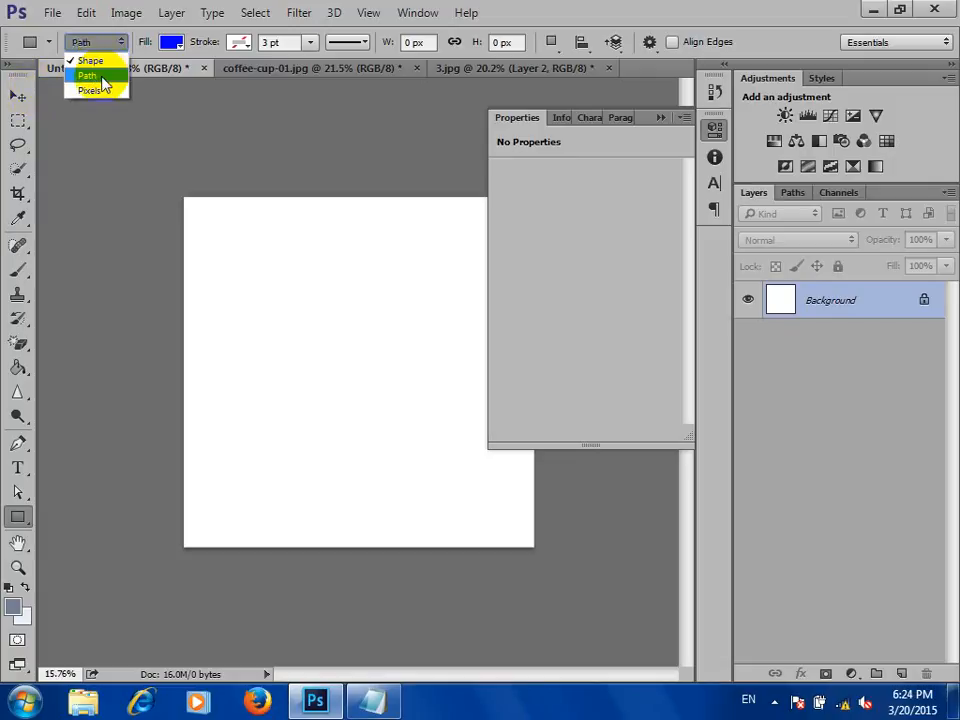
click(89, 76)
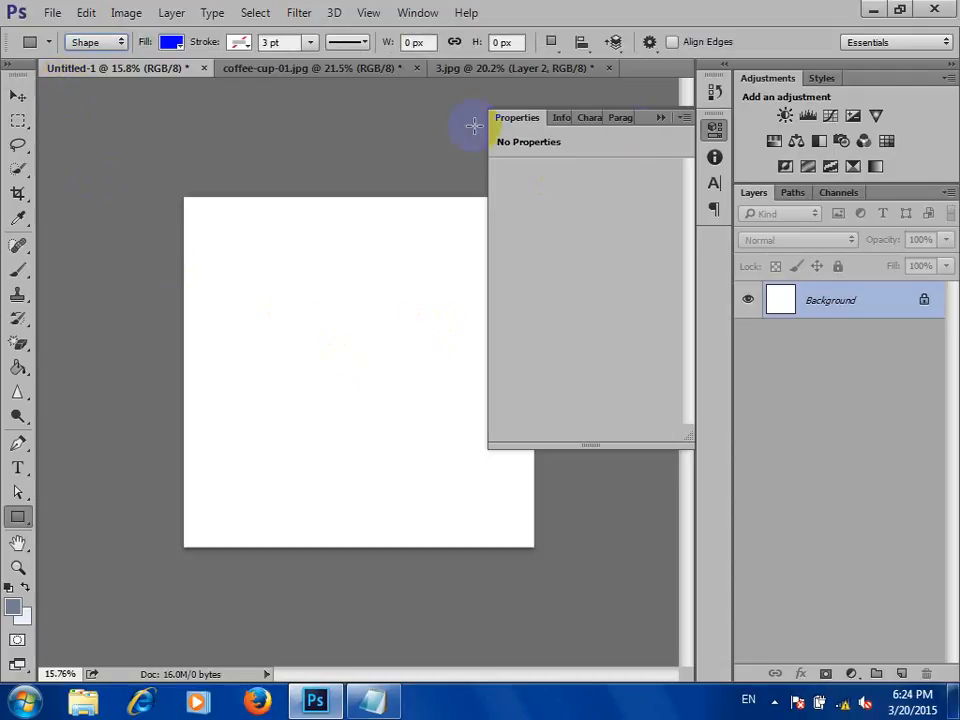
click(657, 119)
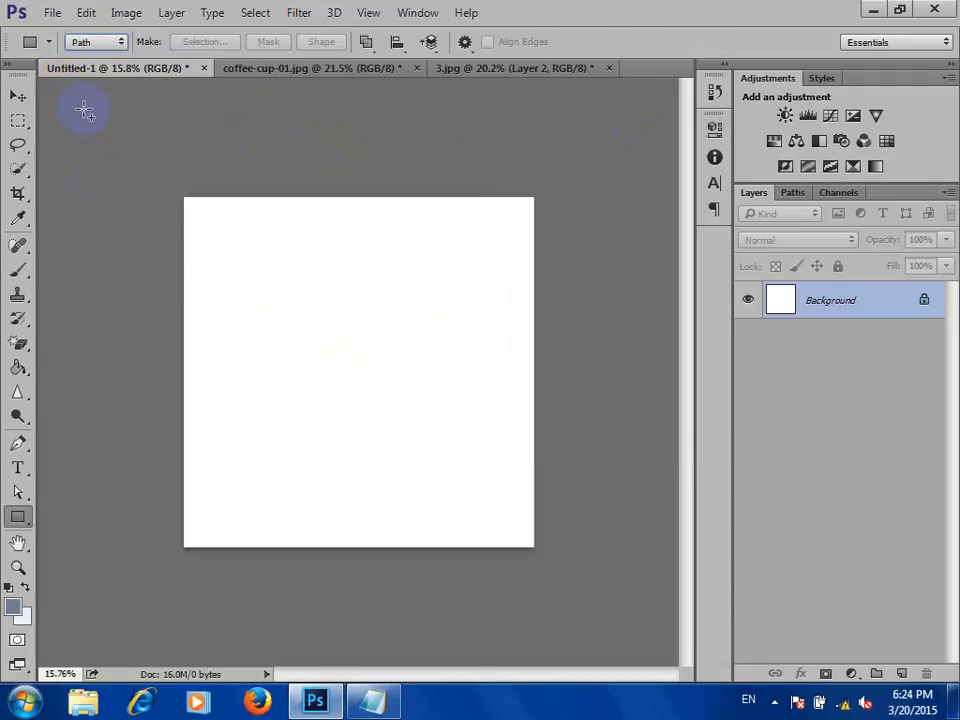
Set the foreground colour to dark grey #36383d and fill the Background layer with it.
click(12, 95)
scroll(440, 318, up, 1)
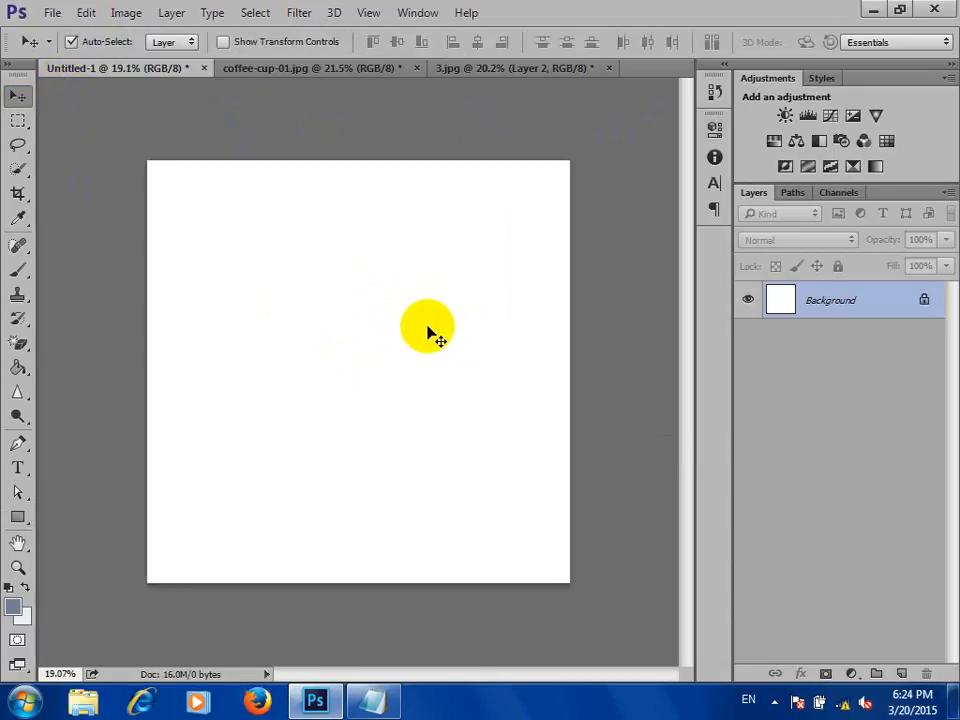
scroll(510, 325, up, 1)
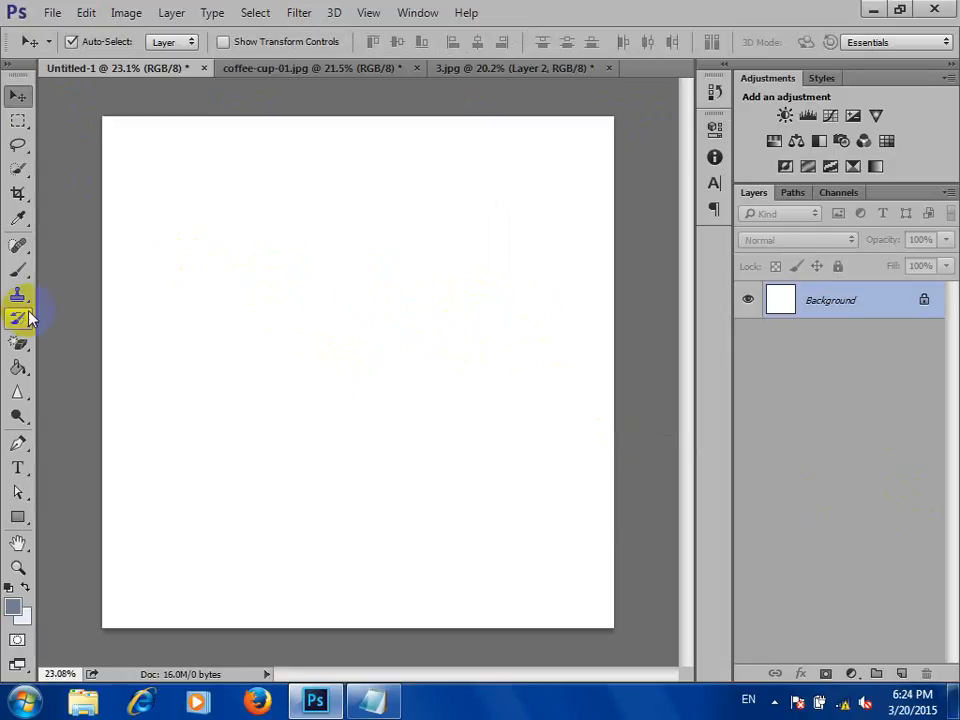
click(14, 606)
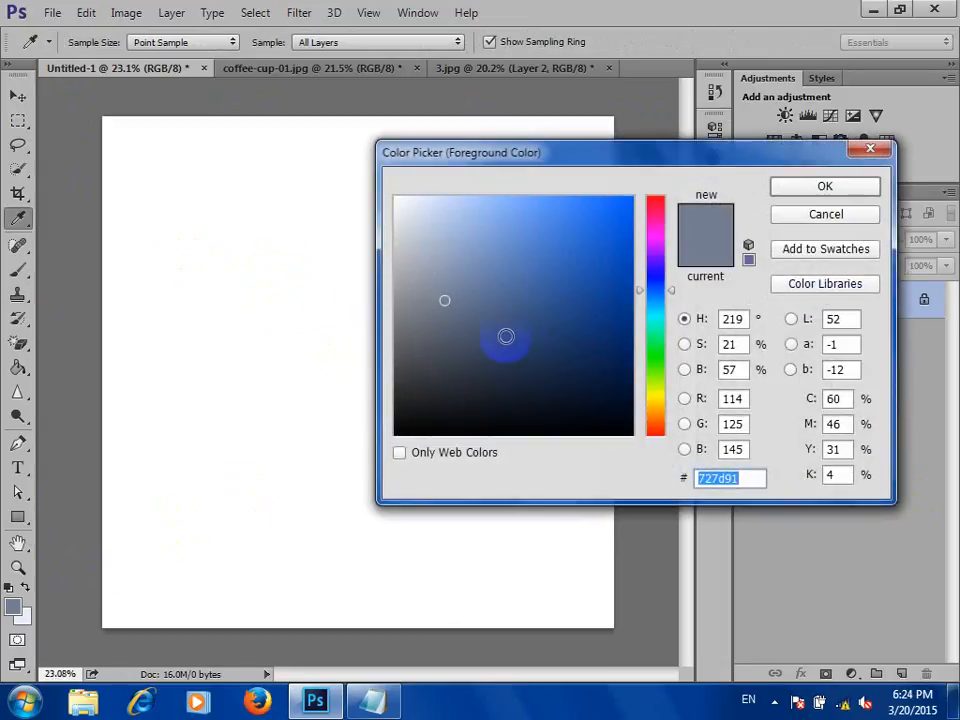
click(422, 379)
click(825, 188)
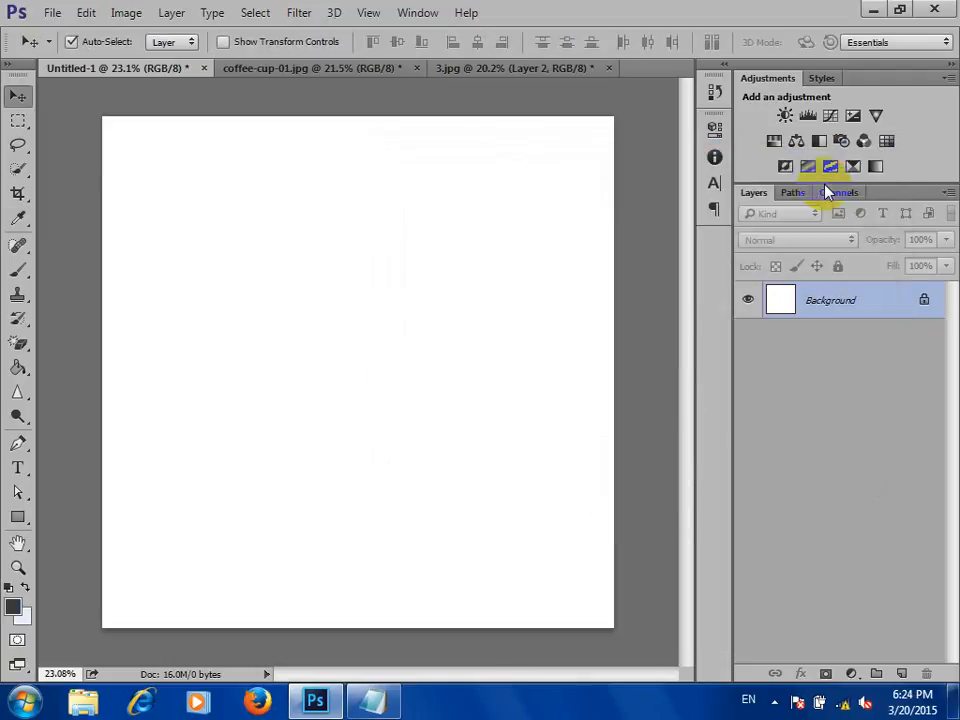
key(alt+BackSpace)
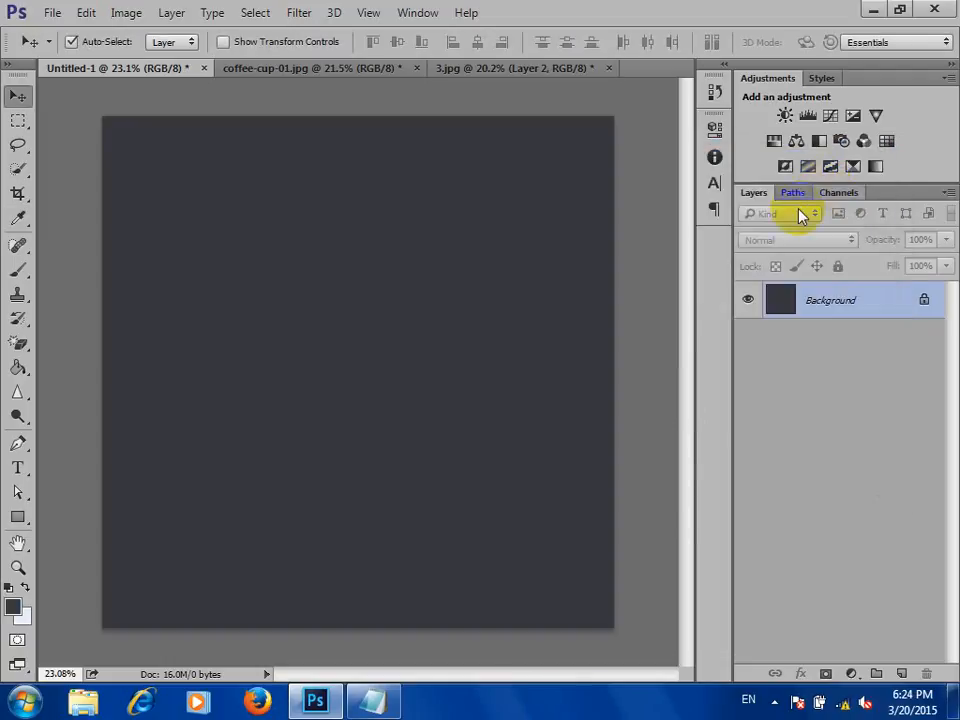
Make a circular selection about 60% of the canvas width with the Elliptical Marquee Tool and position it near the canvas centre.
click(12, 119)
drag(12, 119, 125, 139)
drag(366, 390, 370, 337)
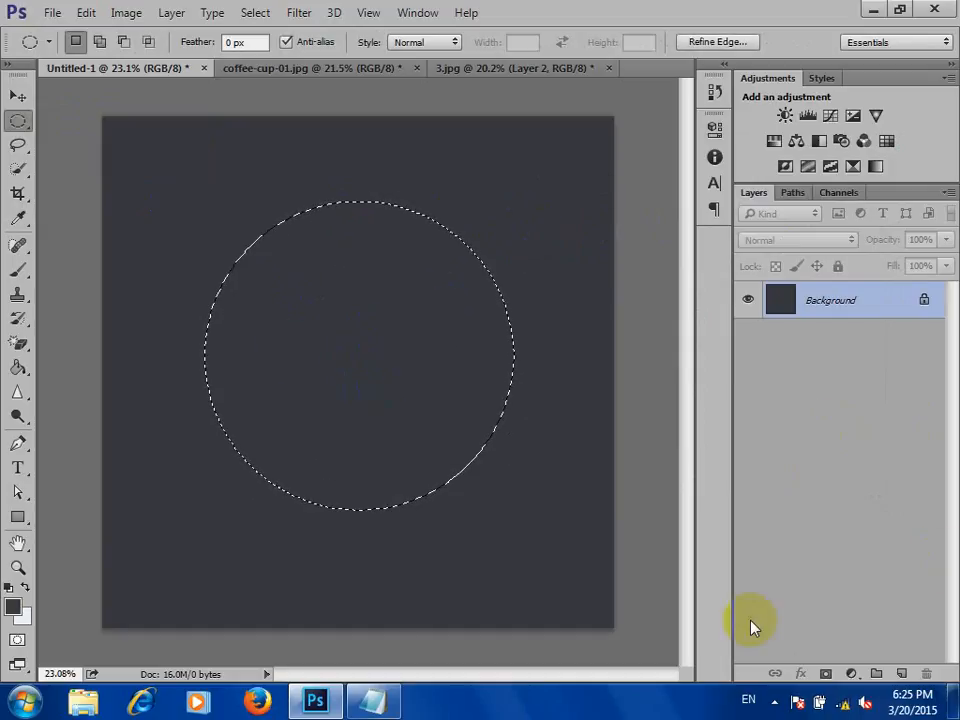
Add a new empty layer named Layer 1 above the Background and nudge the circular selection slightly.
click(171, 13)
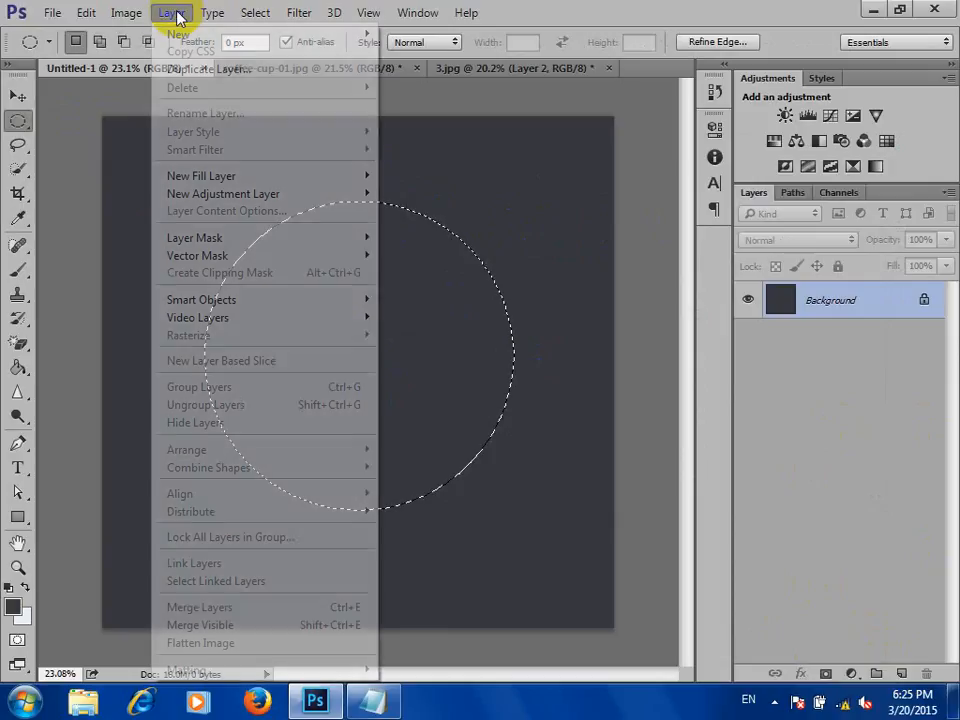
mouse_move(180, 35)
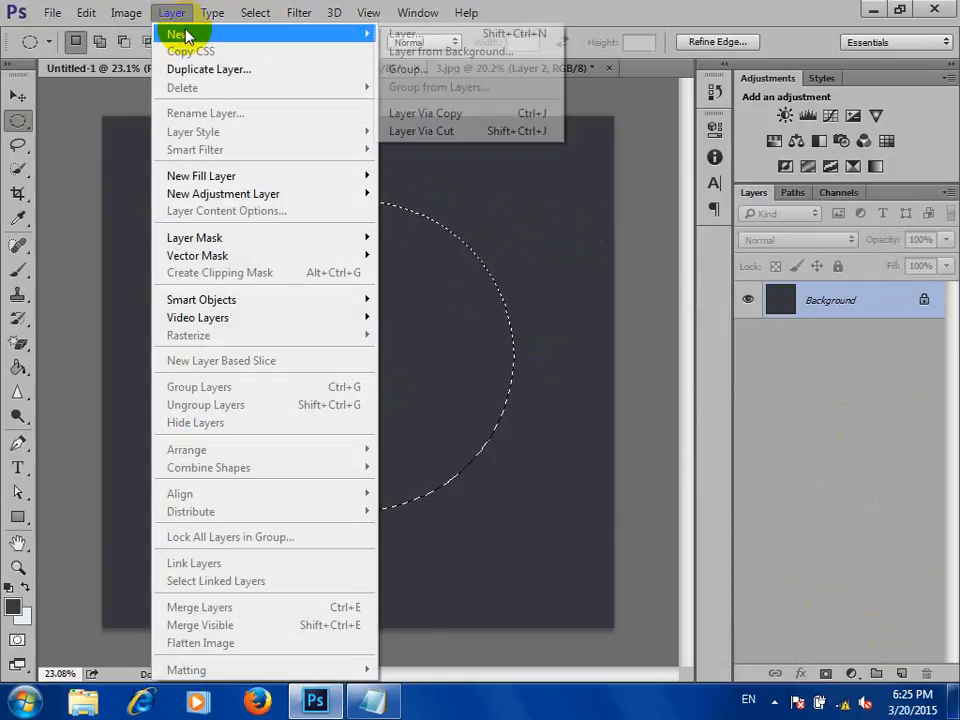
click(423, 35)
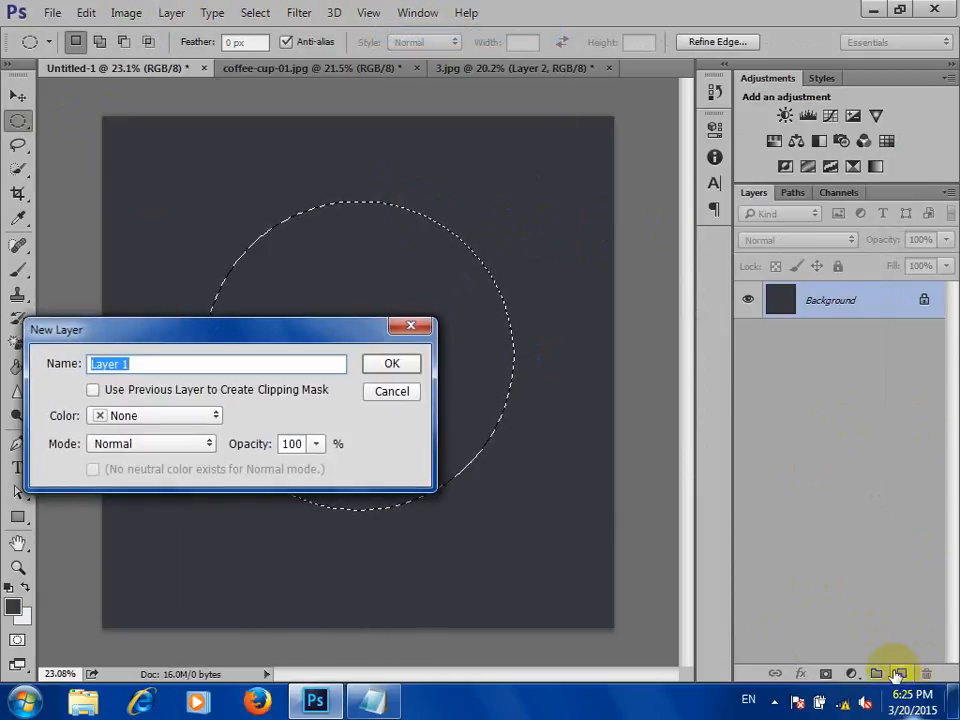
click(399, 364)
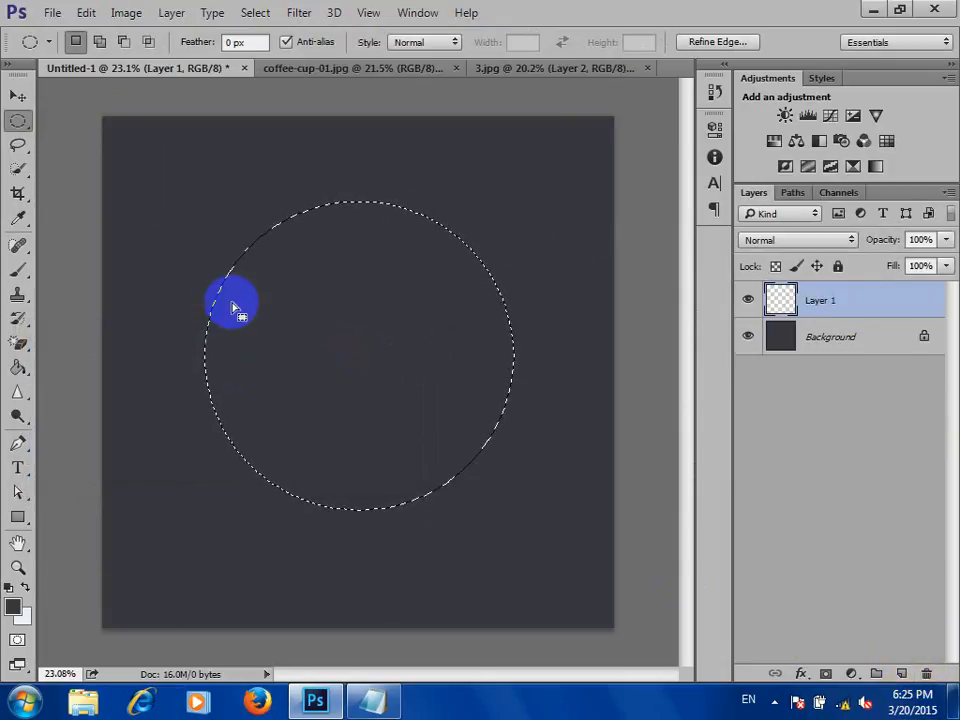
mouse_move(381, 305)
mouse_down()
mouse_move(343, 347)
mouse_move(334, 281)
mouse_move(375, 301)
mouse_up()
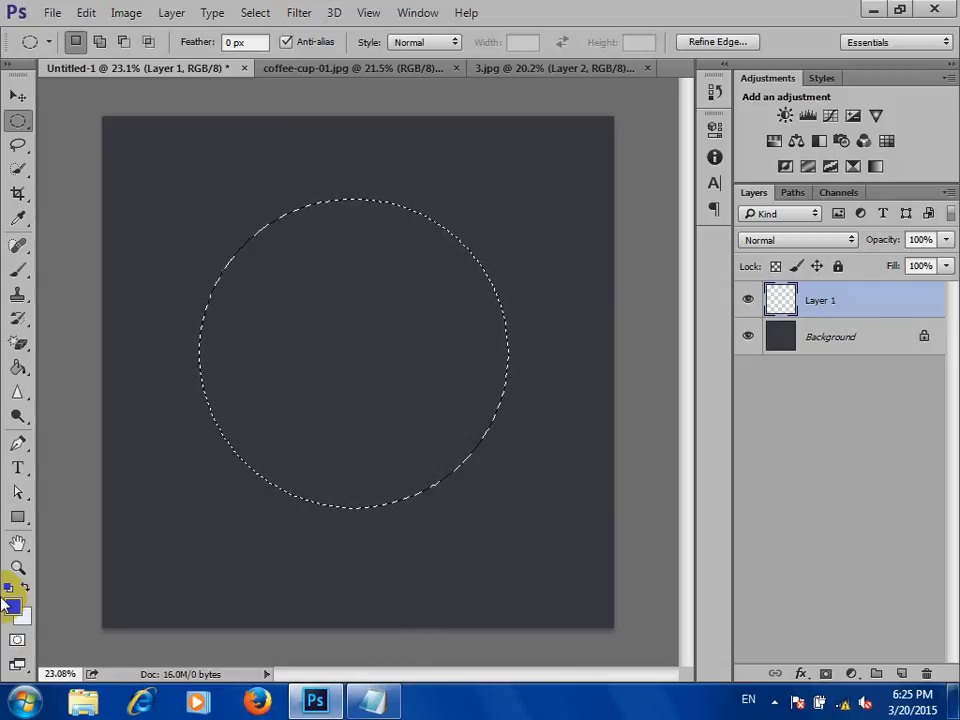
Set the foreground colour to bright blue #005bff, fill the circular selection on Layer 1 with it, and deselect.
click(12, 604)
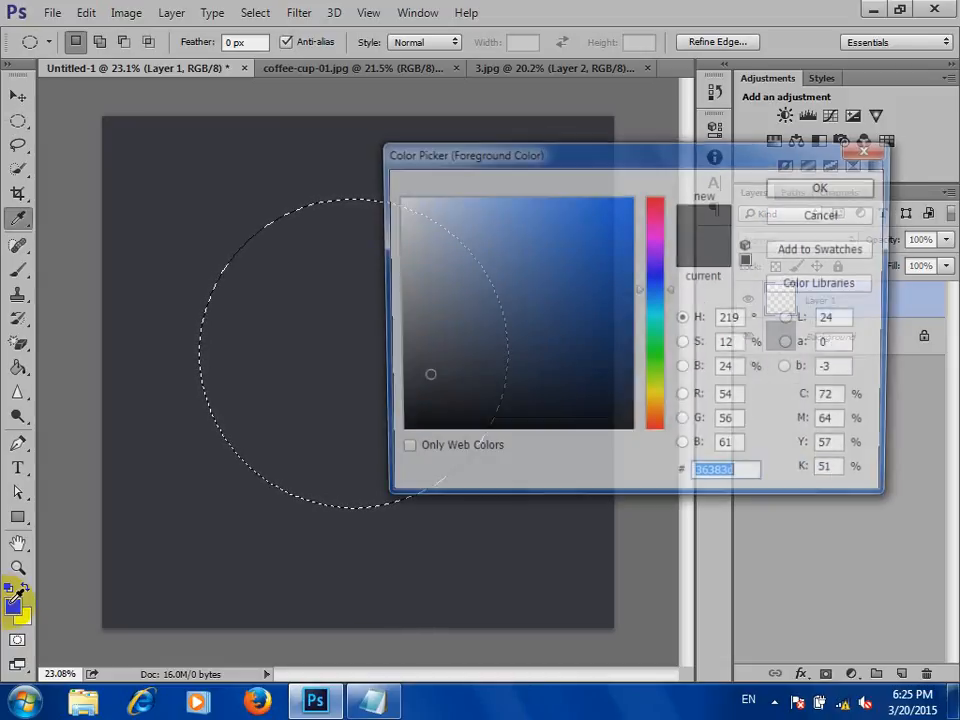
mouse_move(613, 227)
mouse_down()
mouse_move(625, 201)
mouse_move(776, 180)
mouse_up()
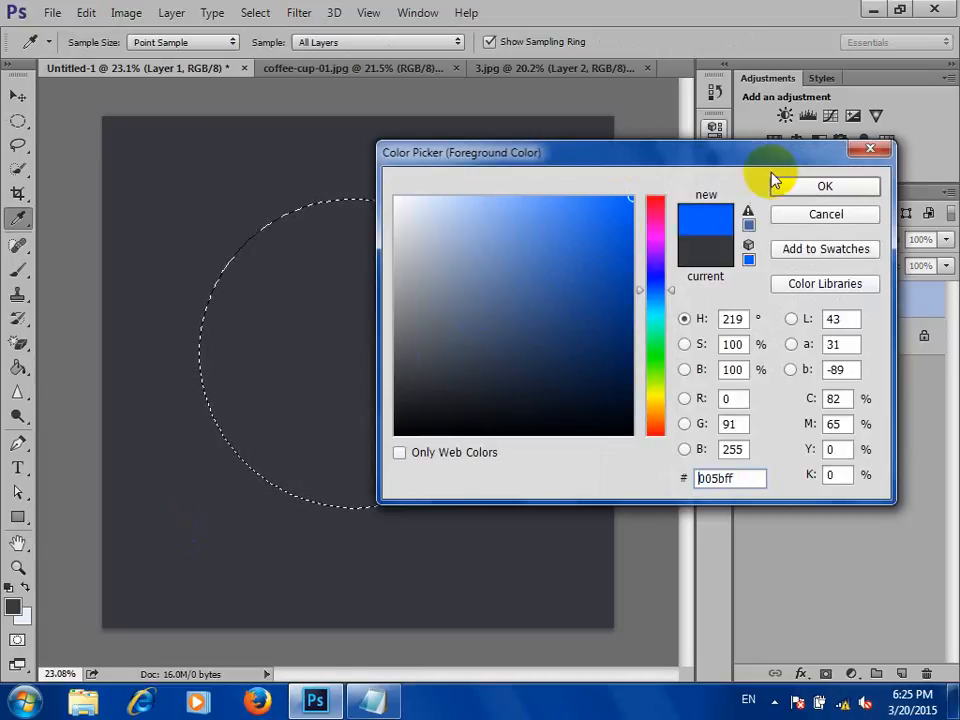
click(824, 190)
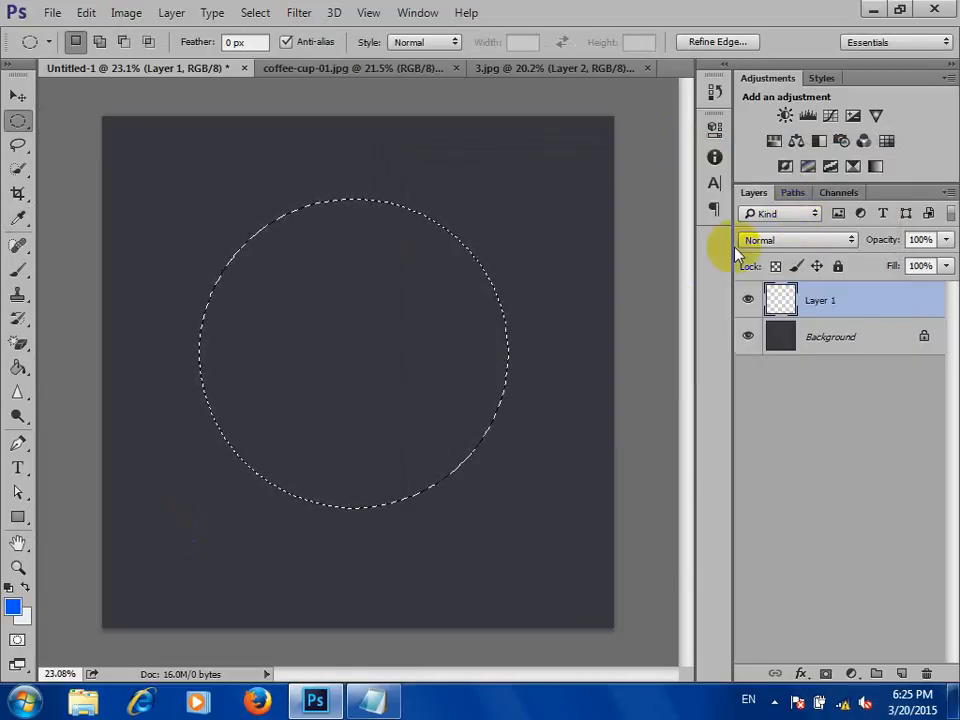
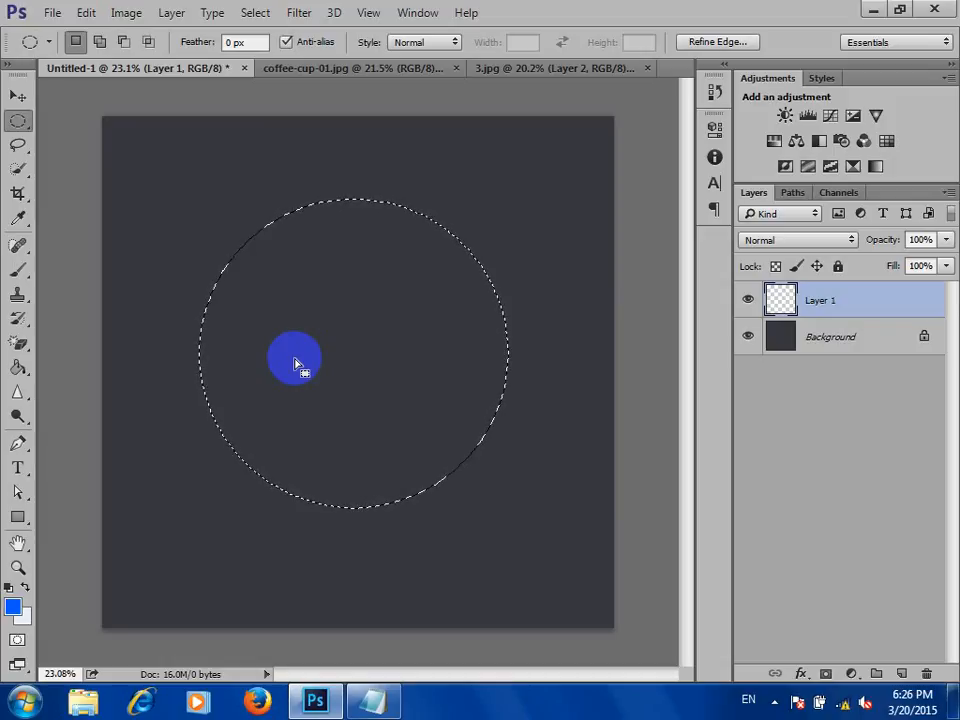
key(alt)
key(alt+BackSpace)
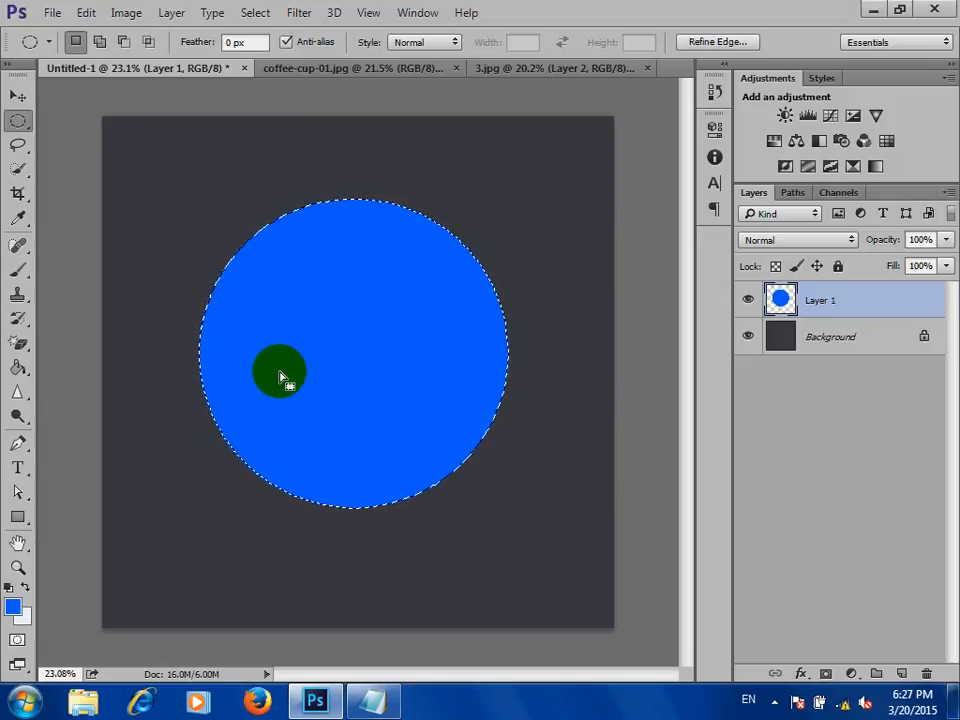
click(507, 203)
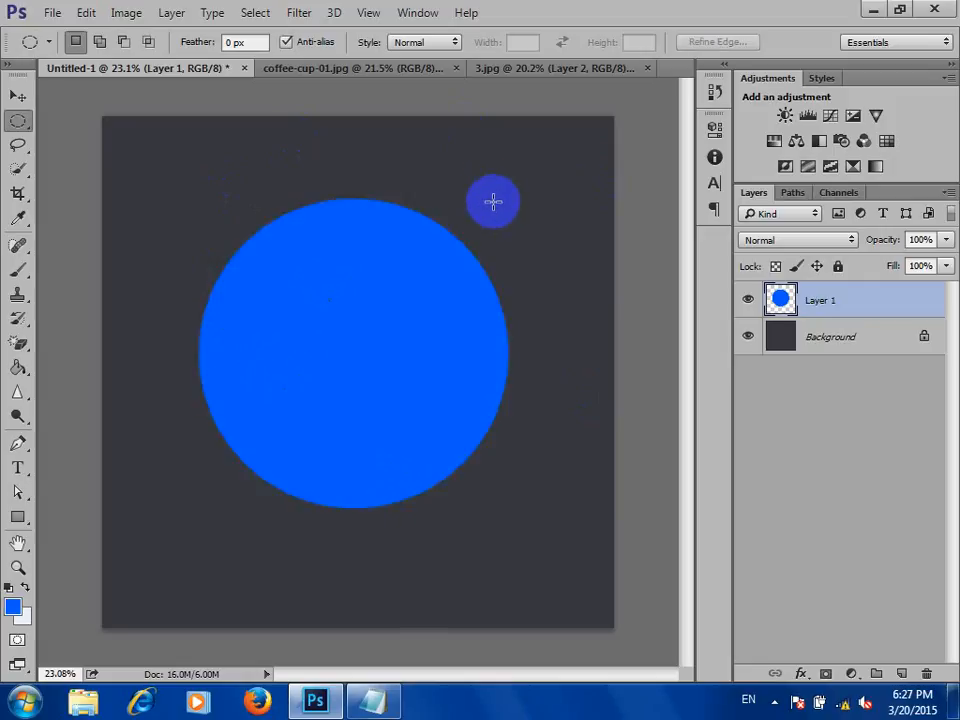
click(200, 344)
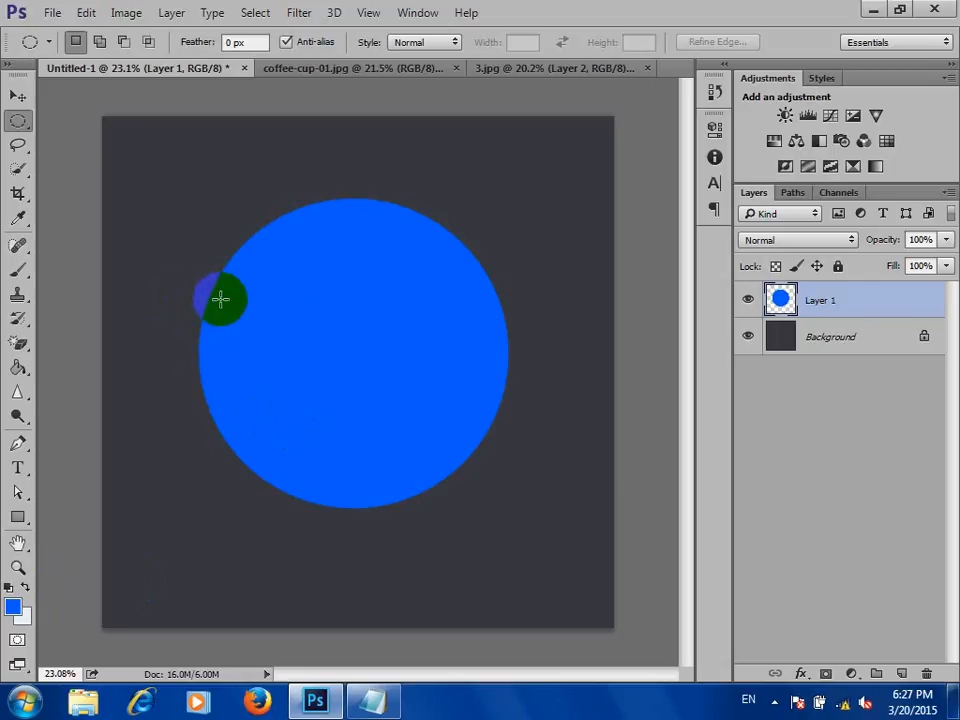
Draw a horizontal rectangular path about 2008 px wide and 303 px high across the middle of the blue circle.
click(17, 518)
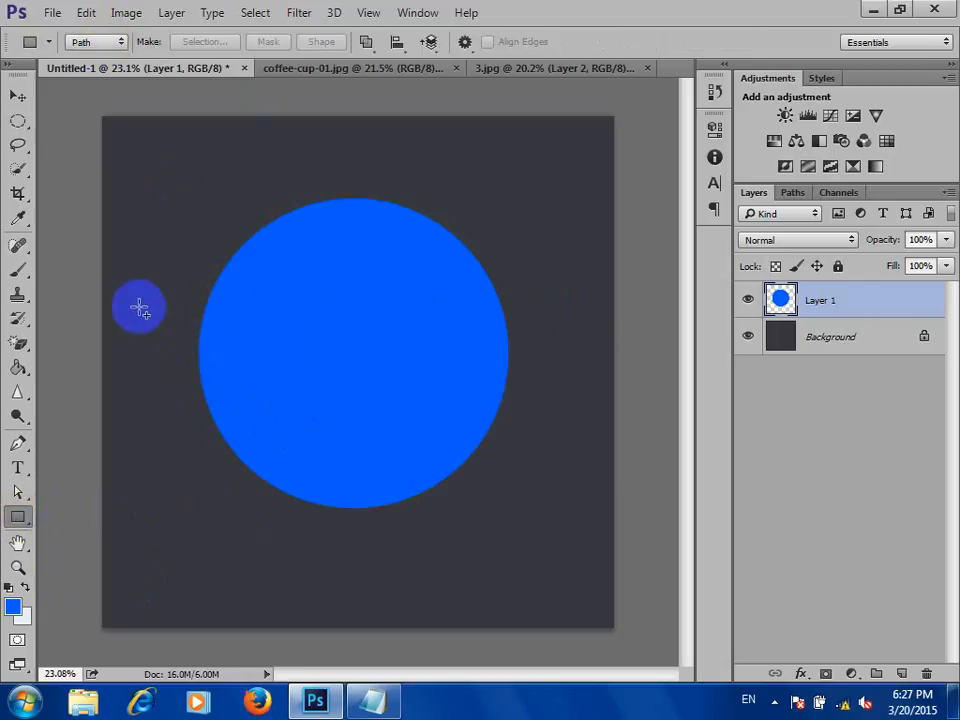
drag(139, 307, 574, 373)
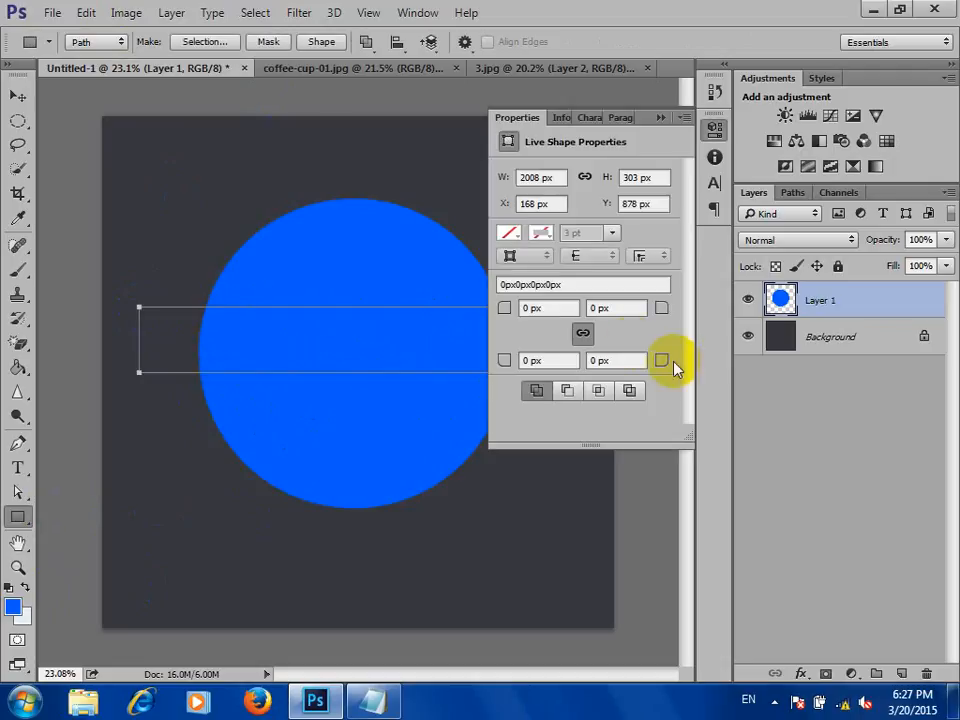
click(660, 118)
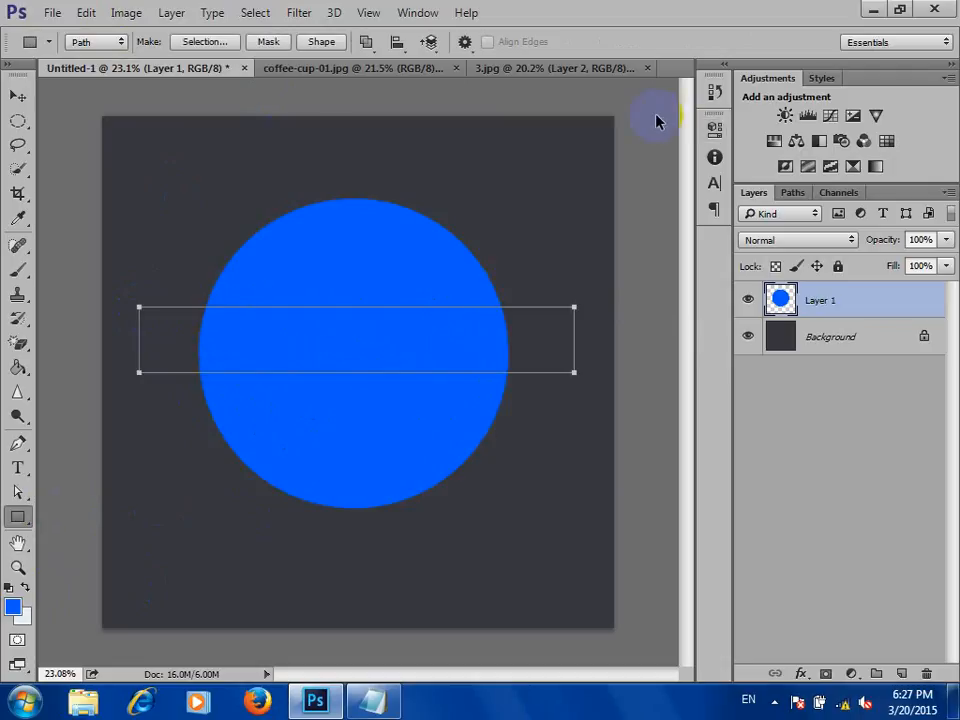
Free-transform the rectangular path to about 67% of its height, centre it on the blue circle, and apply the transformation.
key(ctrl+t)
drag(352, 308, 449, 338)
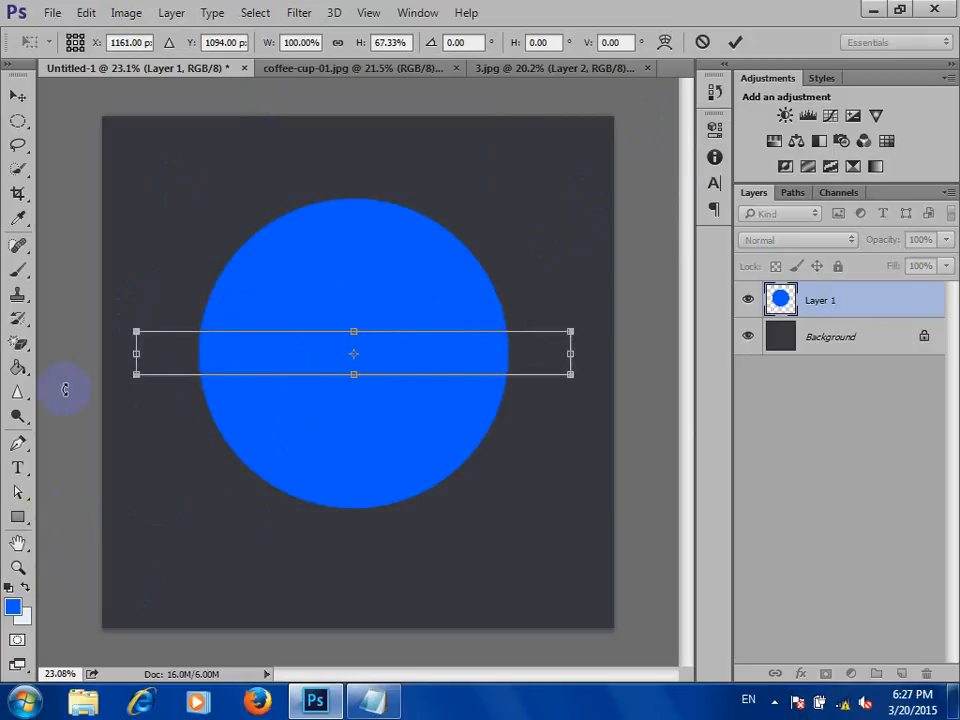
click(17, 490)
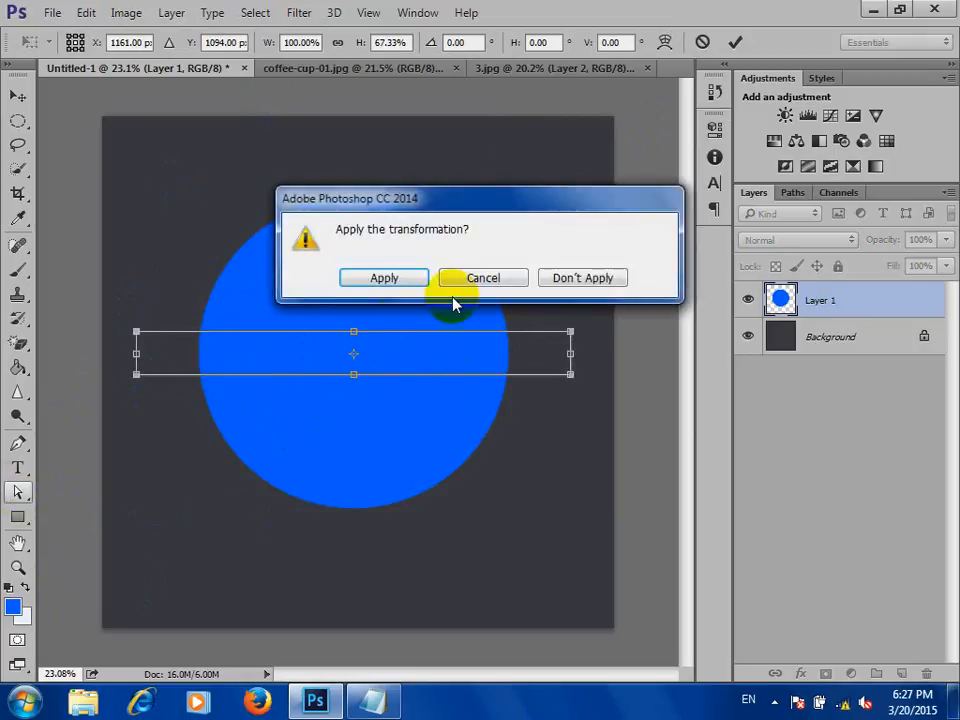
click(398, 274)
drag(25, 500, 106, 493)
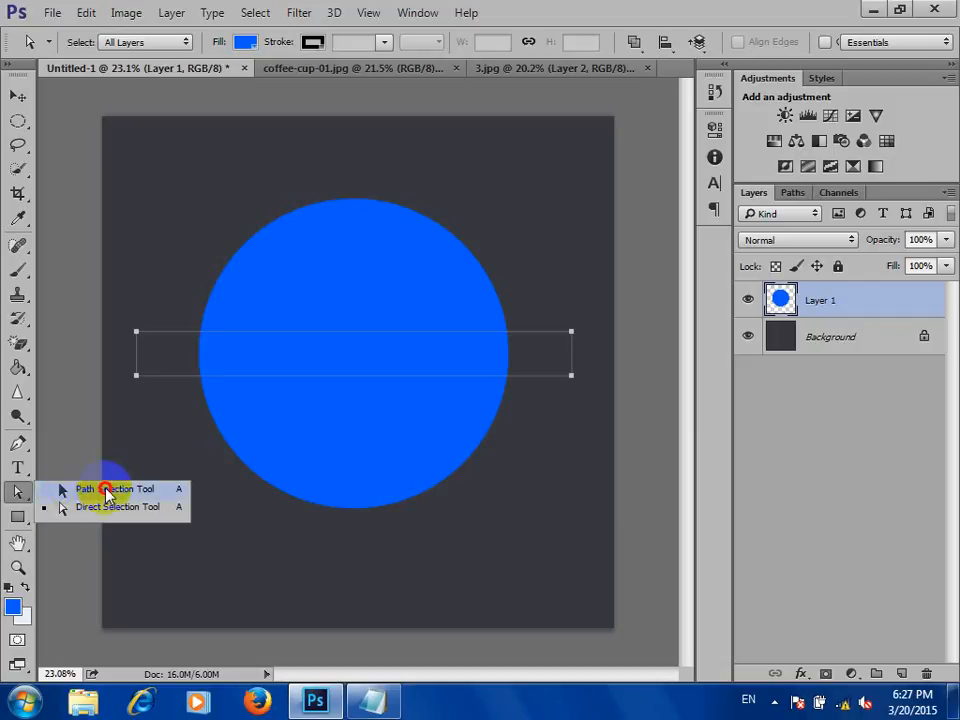
drag(106, 493, 106, 492)
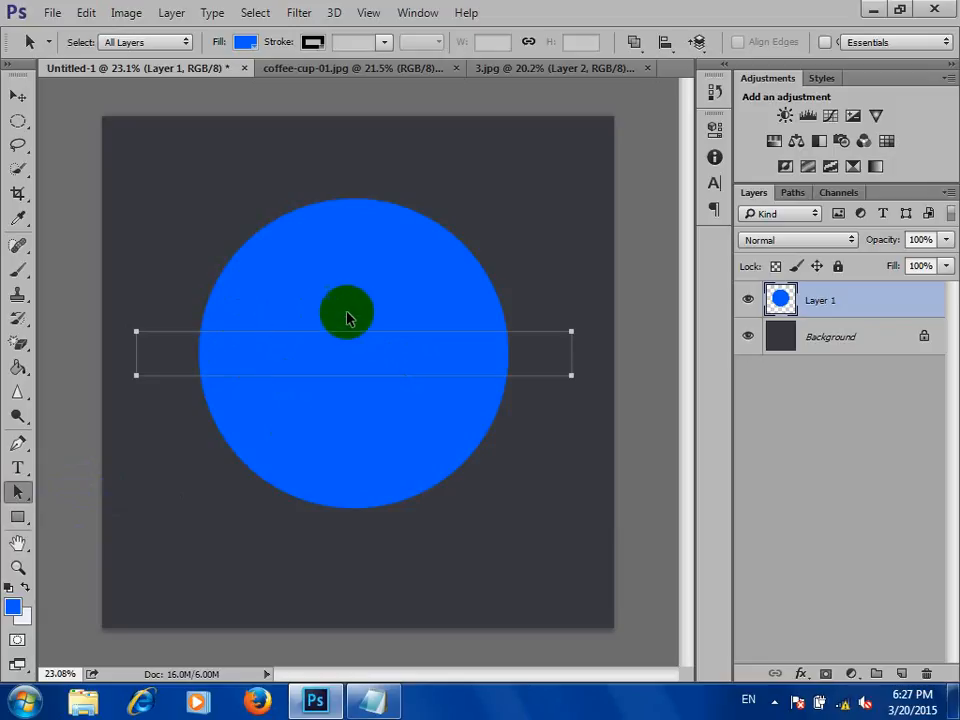
drag(347, 318, 354, 342)
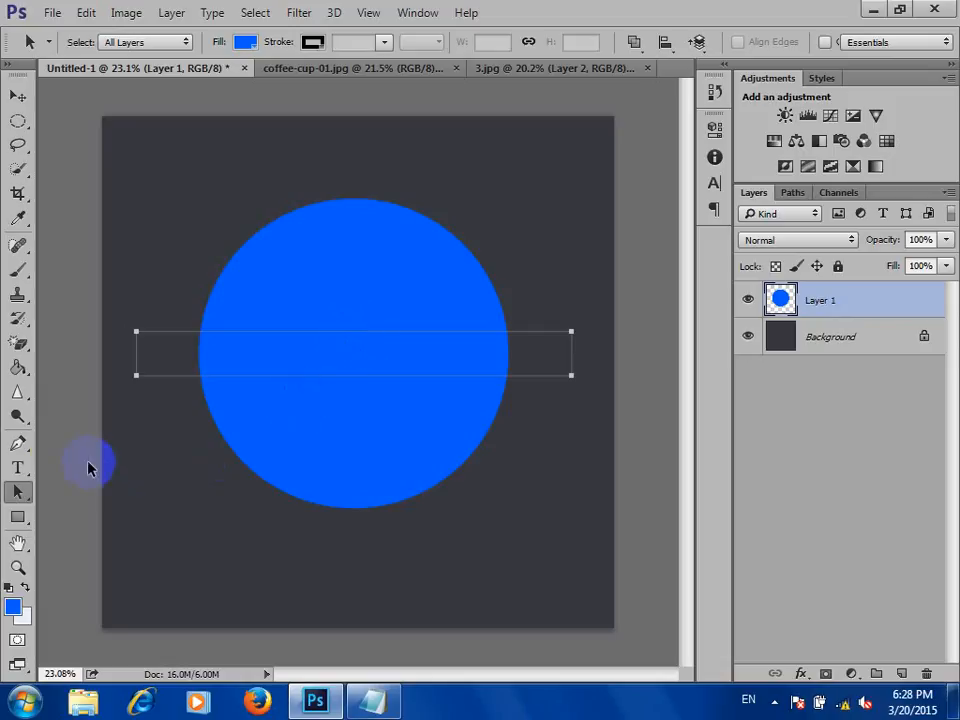
Add an anchor point midway along the path's upper and lower edges and tilt their direction handles to form a parallel wave.
click(18, 441)
drag(26, 445, 111, 476)
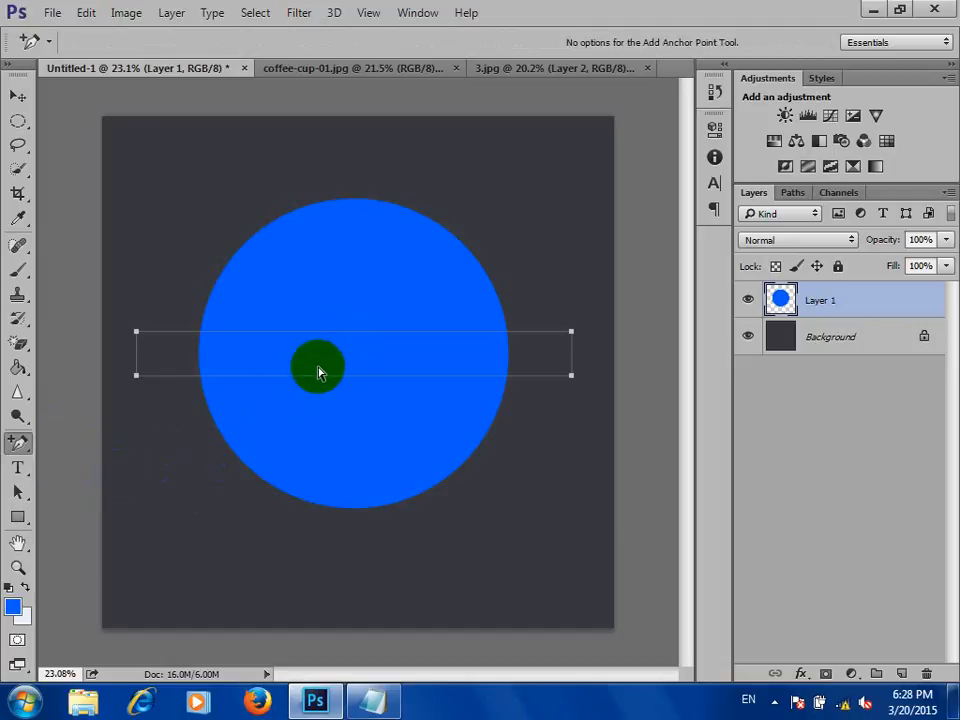
click(350, 331)
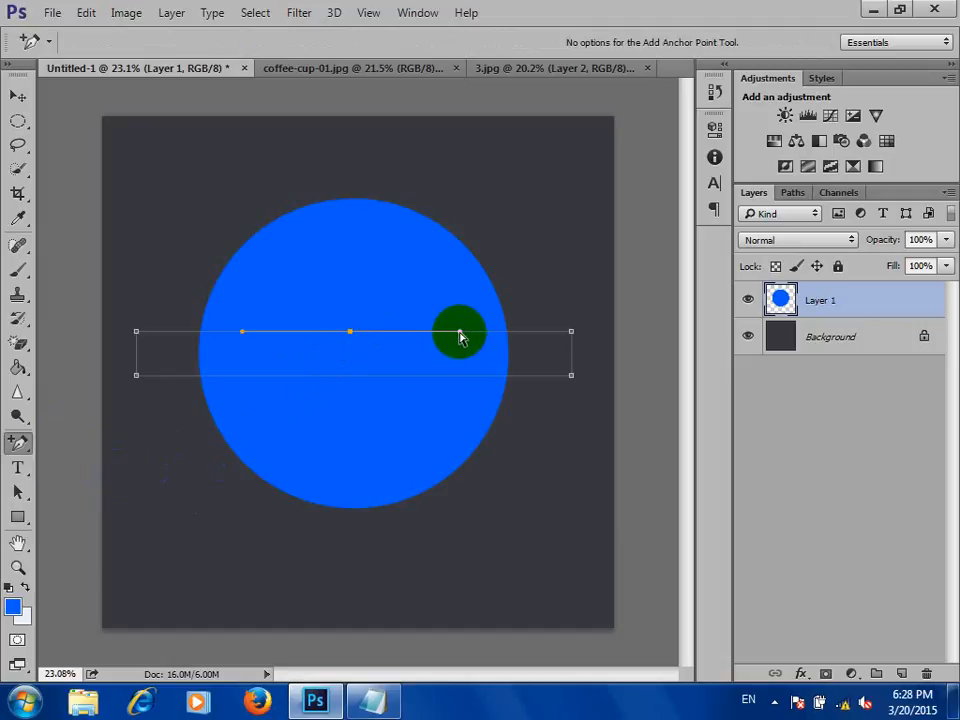
drag(459, 335, 451, 277)
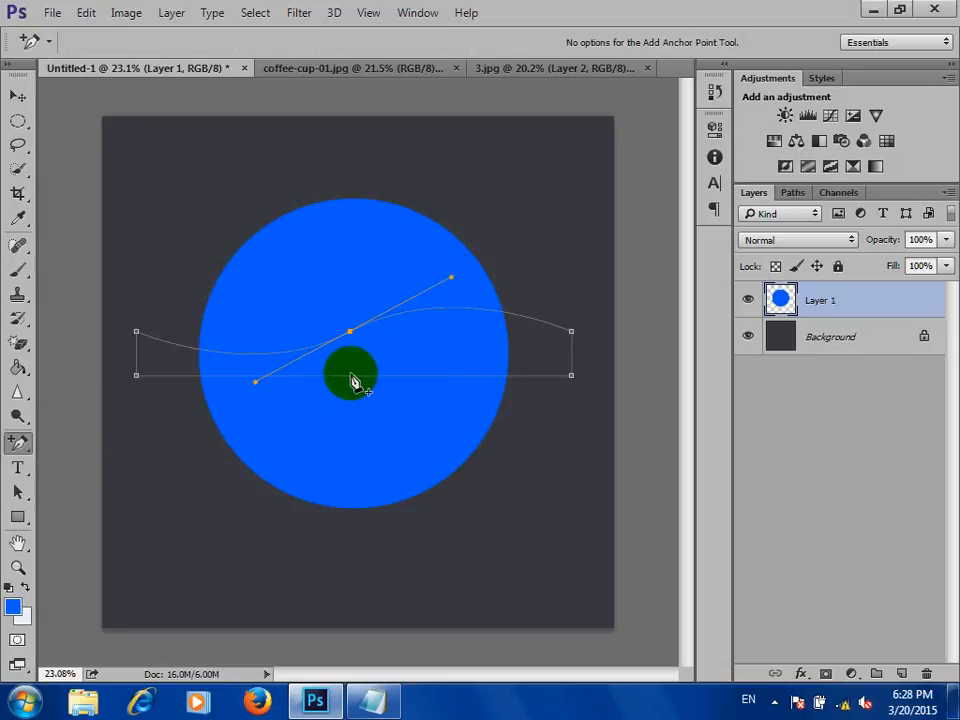
click(351, 376)
drag(462, 377, 462, 317)
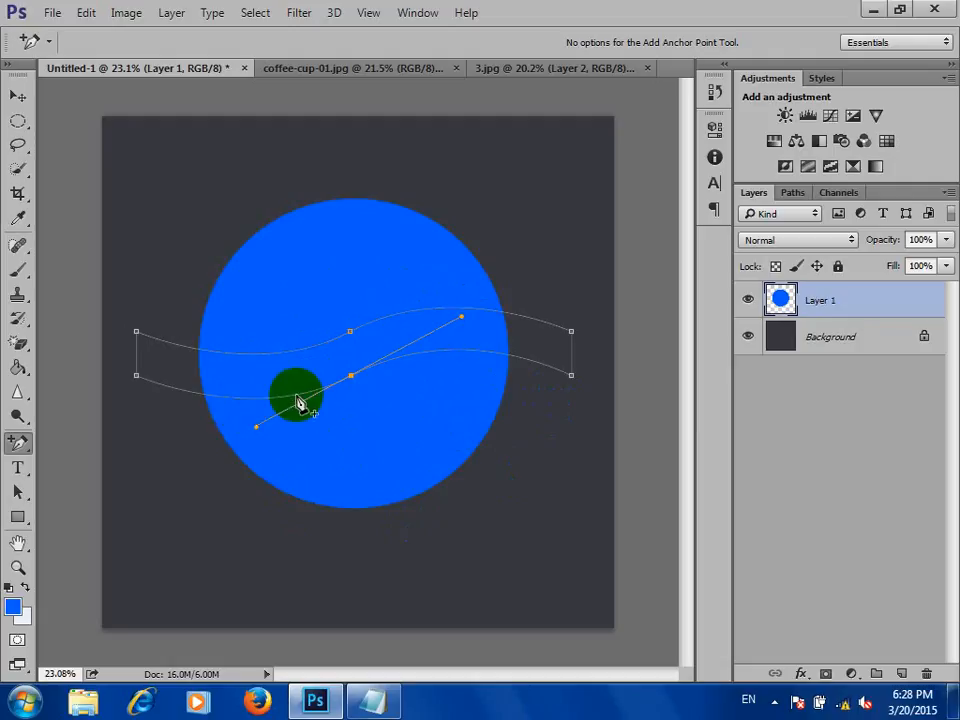
Convert the wave path to a new selection with a 0-pixel feather radius, and swap the foreground and background colours.
right_click(336, 369)
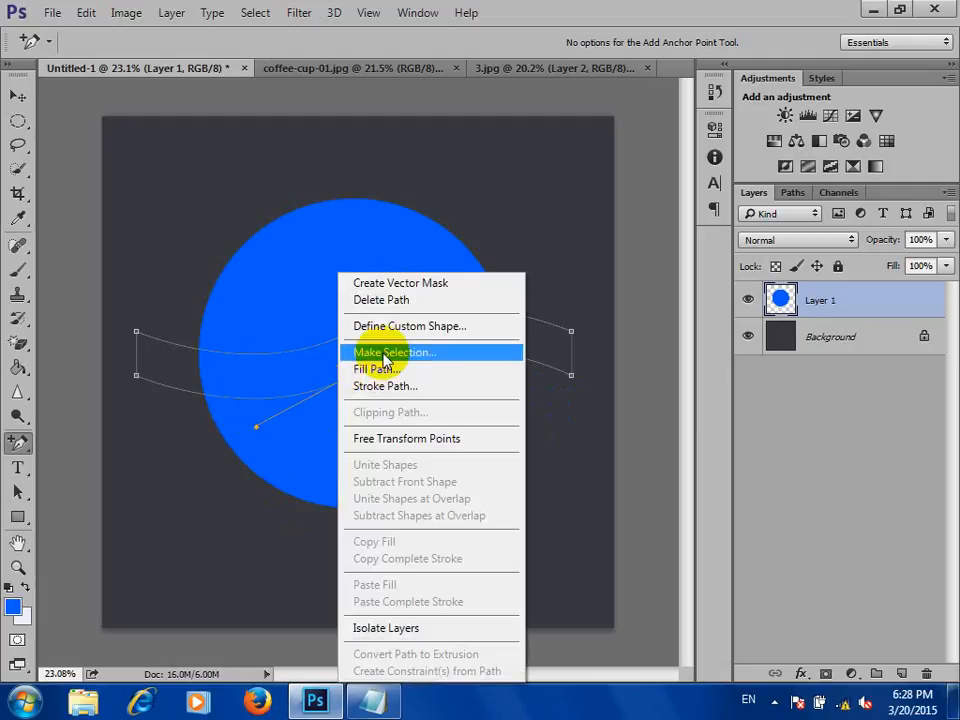
click(384, 354)
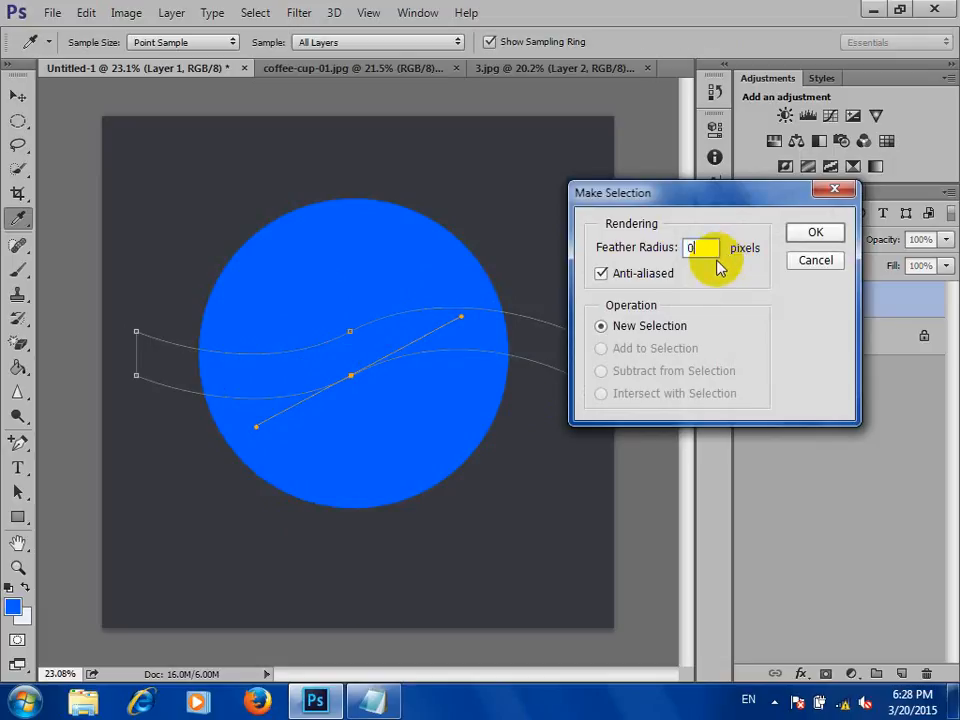
text(0)
click(815, 232)
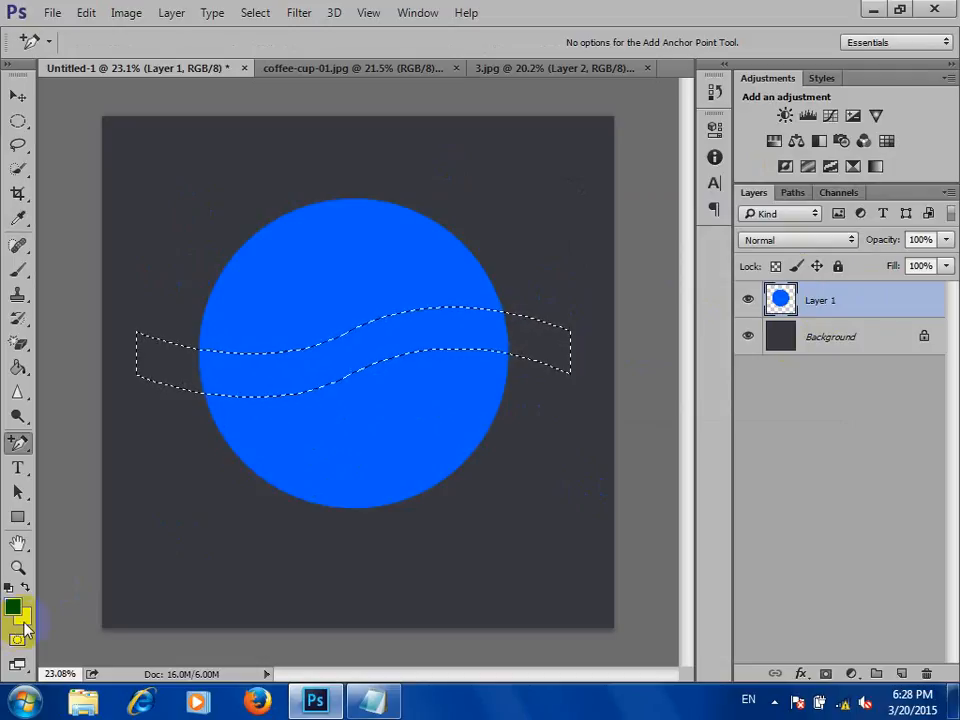
click(27, 586)
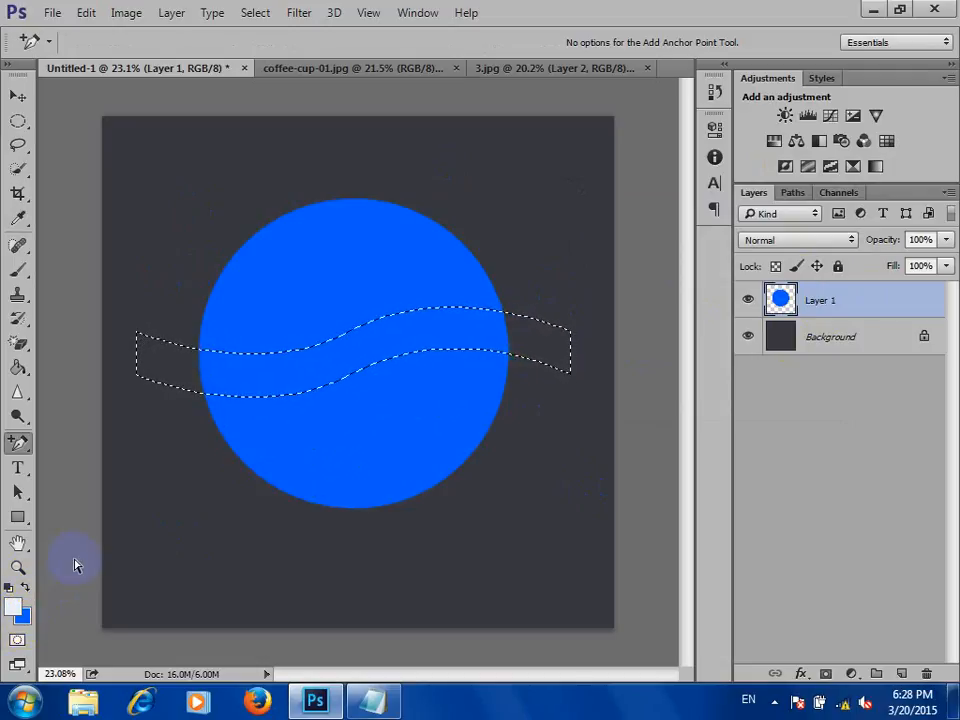
Try filling the wave selection directly on Layer 1 with the near-white foreground colour, including with the Paint Bucket Tool, undoing each fill.
key(alt+BackSpace)
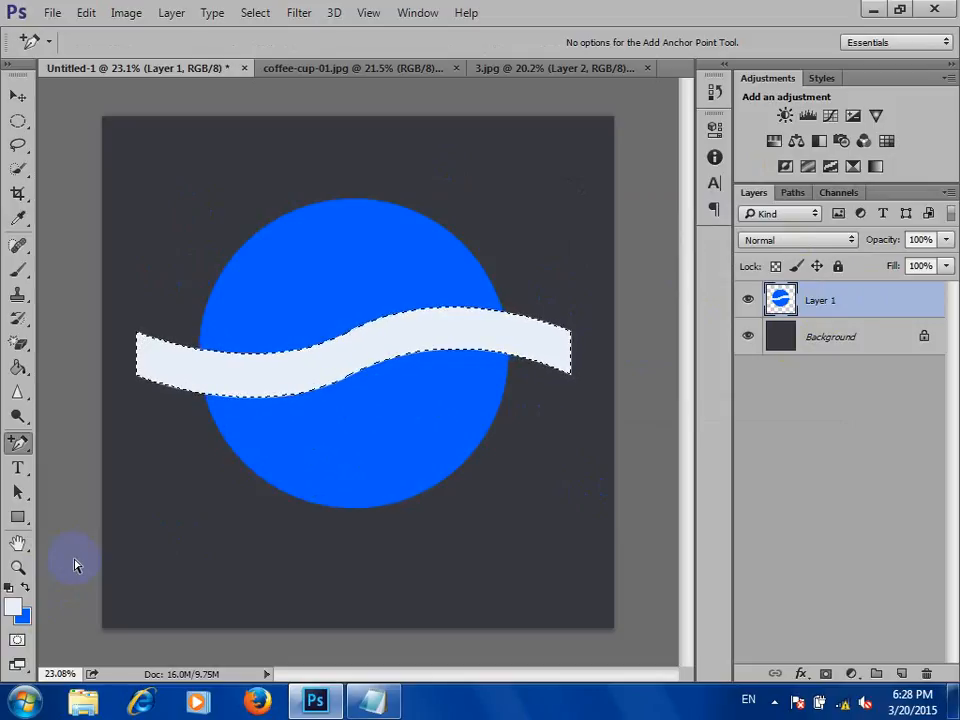
key(ctrl+z)
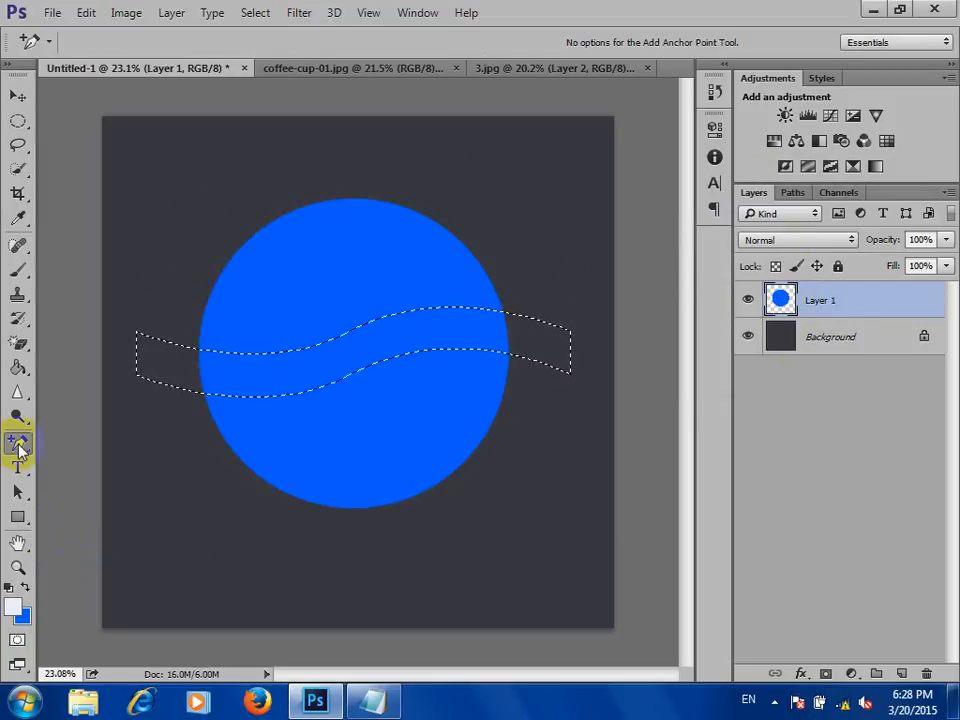
click(15, 373)
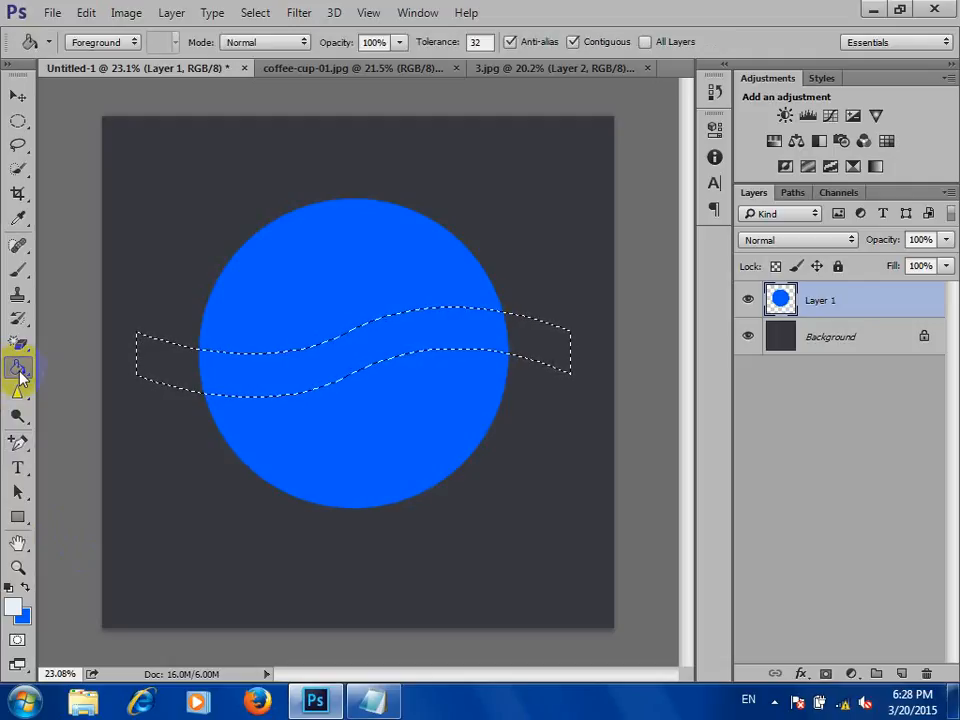
click(299, 374)
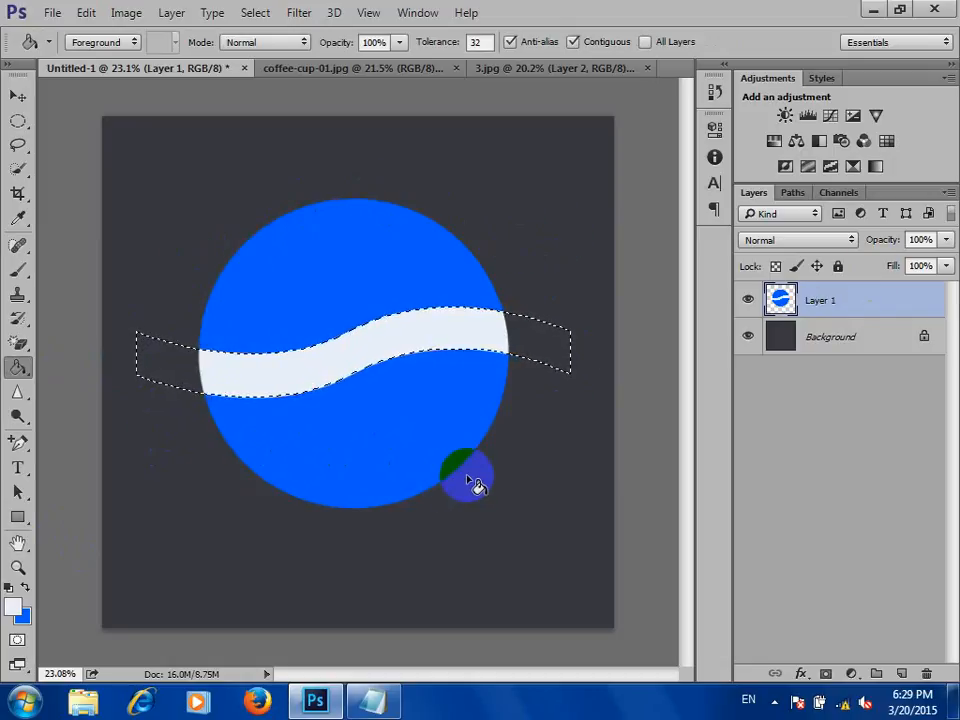
key(ctrl+z)
Add a new empty layer above Layer 1 while keeping the wave selection active.
click(901, 673)
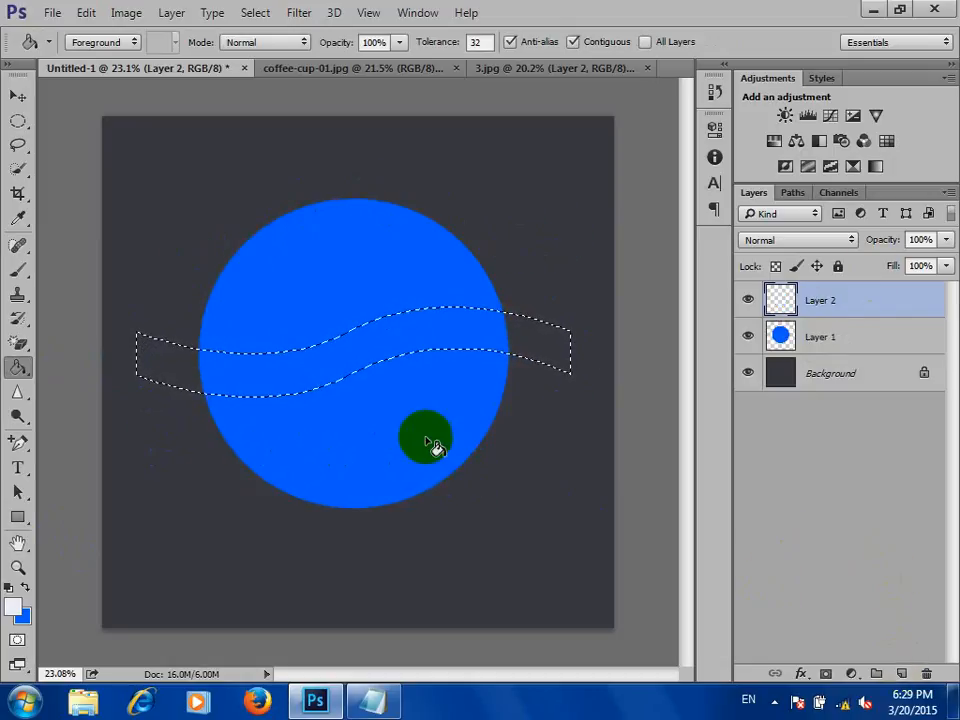
Undo a trial fill of the wavy selection on Layer 2 and delete that layer.
click(310, 352)
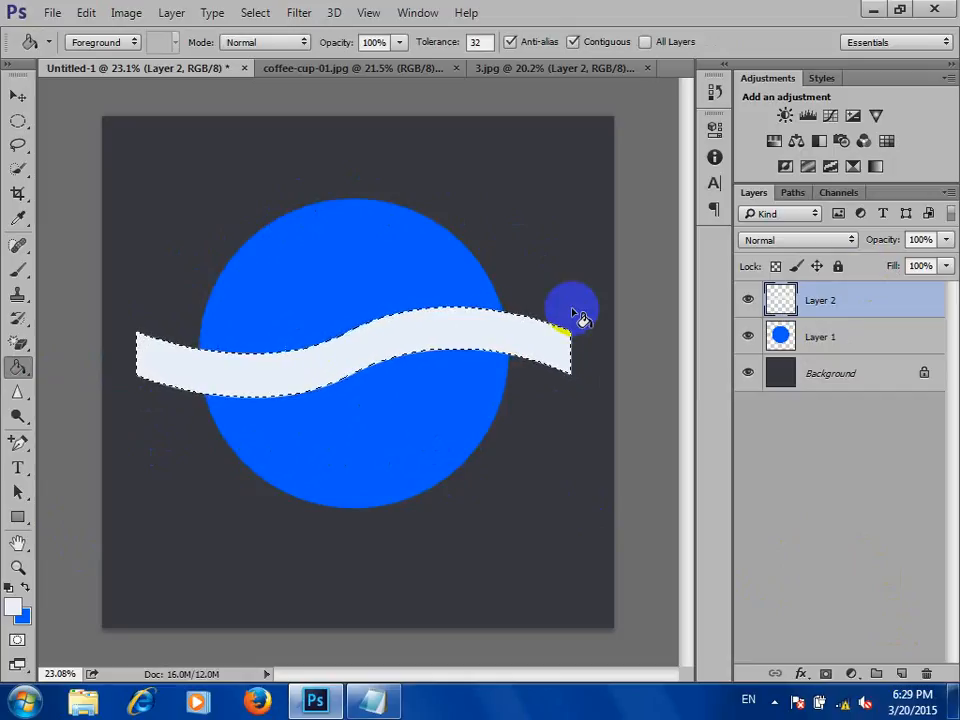
key(ctrl+z)
mouse_move(860, 318)
mouse_down()
mouse_move(936, 658)
mouse_move(925, 673)
mouse_up()
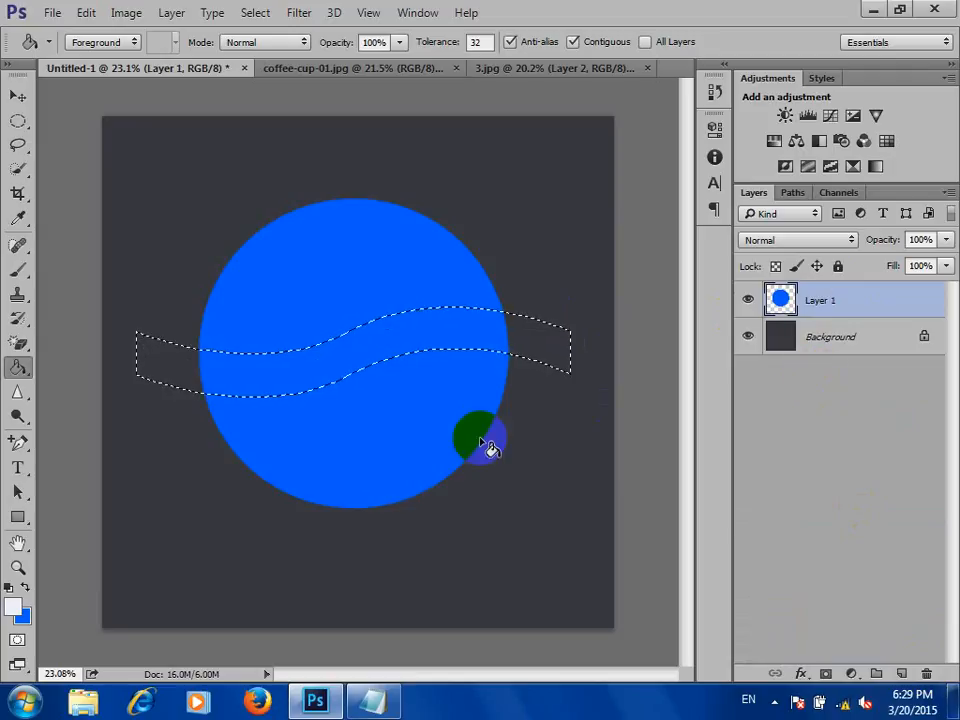
Fill the wavy selection across the blue circle on Layer 1 with the off-white foreground colour and deselect.
click(340, 358)
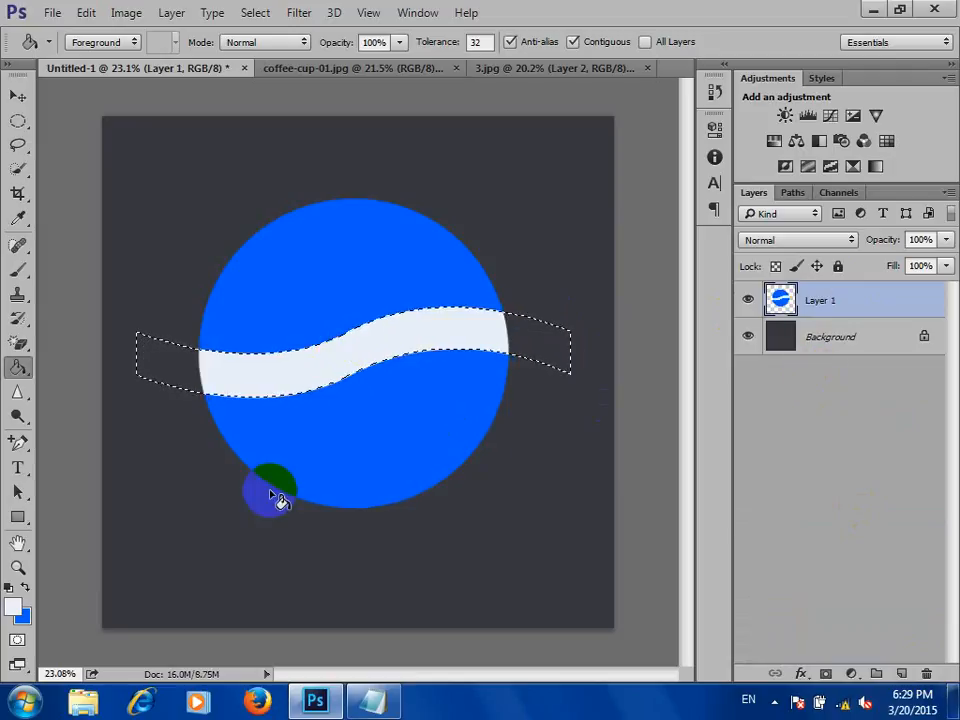
key(ctrl+d)
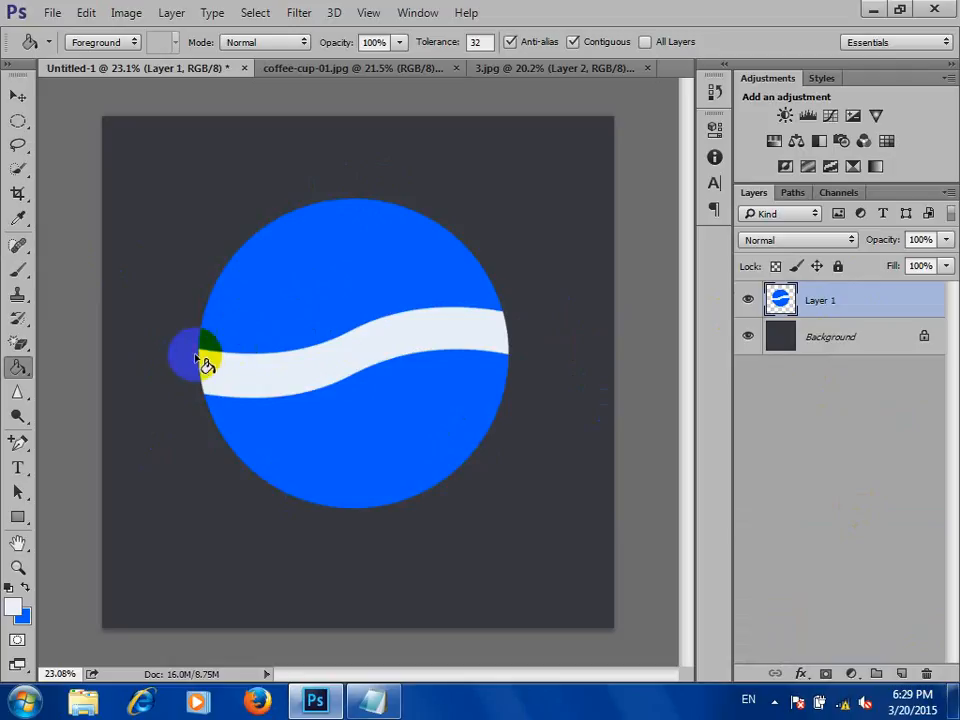
scroll(505, 330, up, 5)
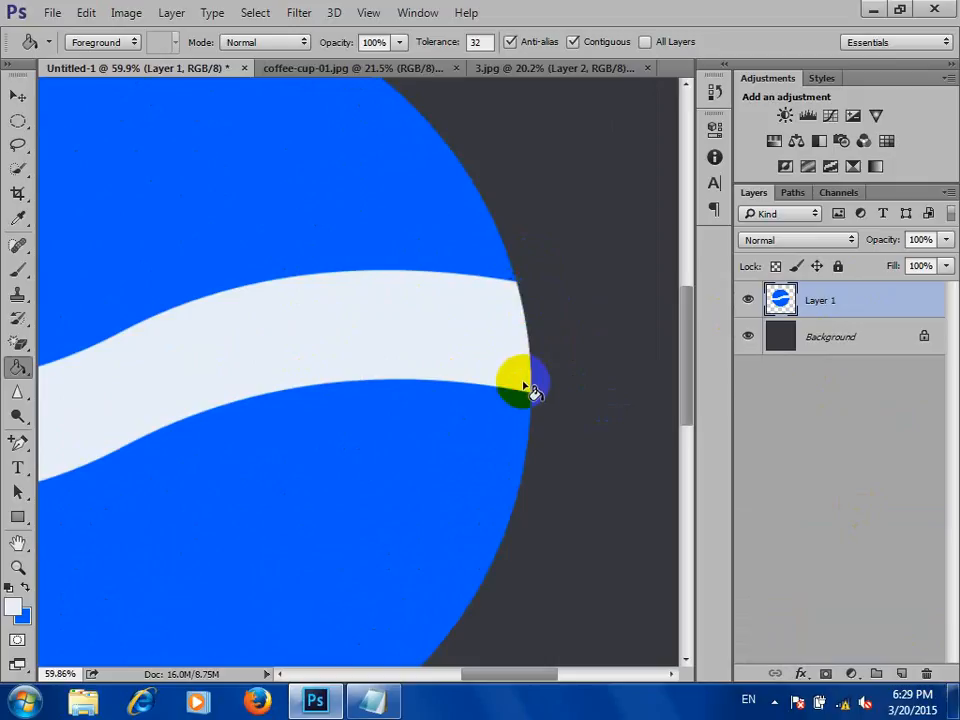
scroll(535, 390, down, 4)
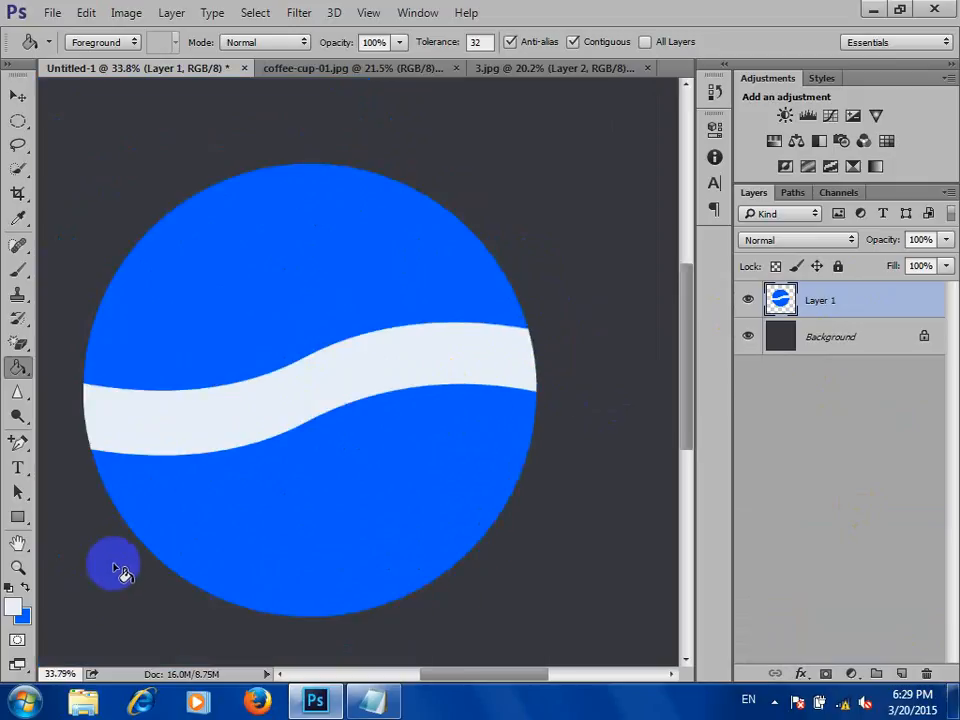
Set the foreground colour to bright red and keep the Paint Bucket tool ready.
click(14, 610)
mouse_move(656, 212)
mouse_down()
mouse_move(662, 195)
mouse_move(629, 204)
mouse_move(658, 189)
mouse_up()
click(782, 186)
key(g)
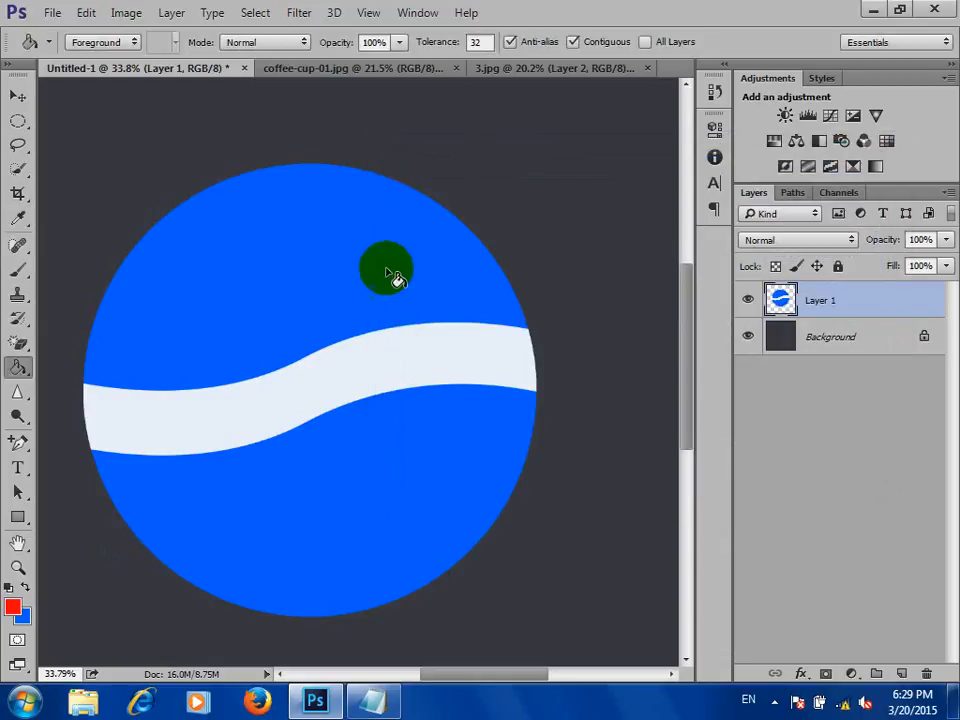
Fill the circle's upper section with red and undo the red fill of its lower section.
click(330, 253)
scroll(553, 293, down, 2)
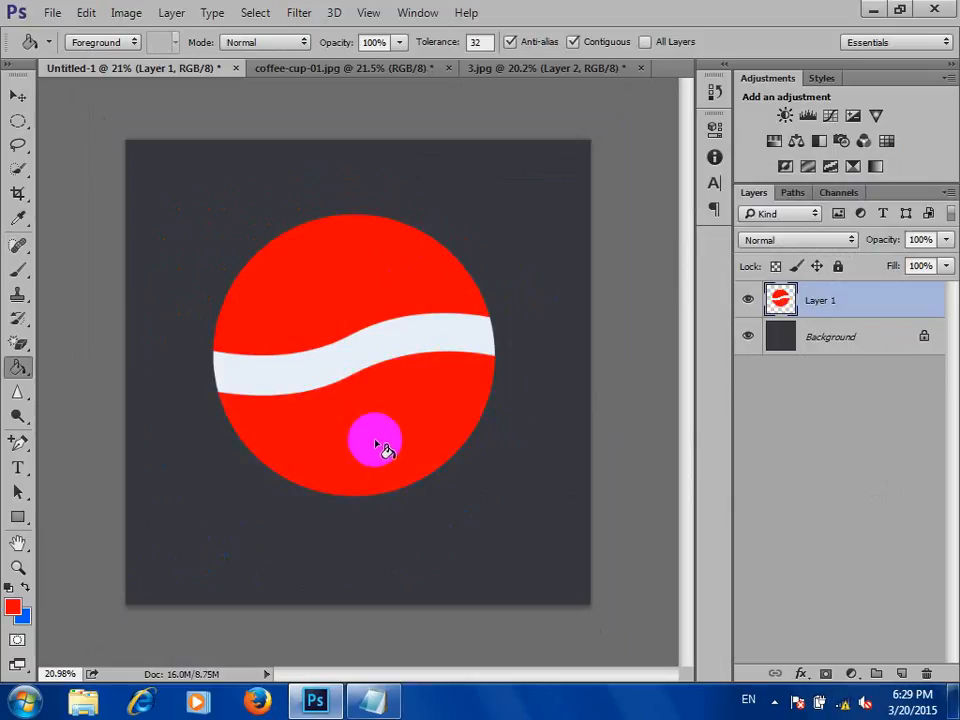
key(ctrl+z)
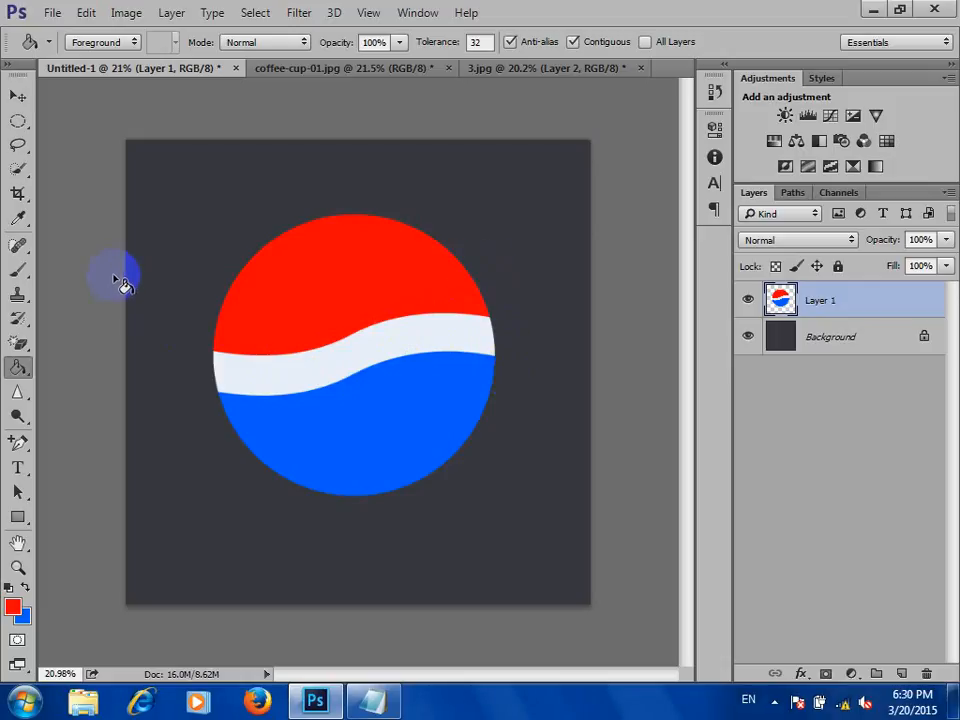
Revert the document history to the Transform Path state, restoring the plain rectangle path over the blue circle.
click(714, 93)
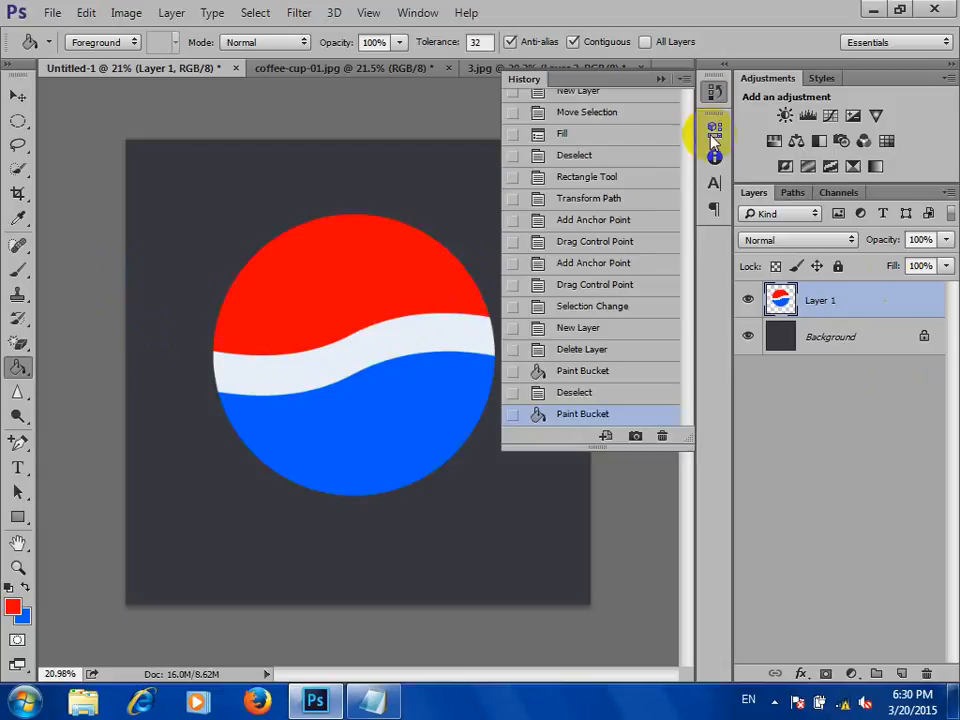
click(557, 219)
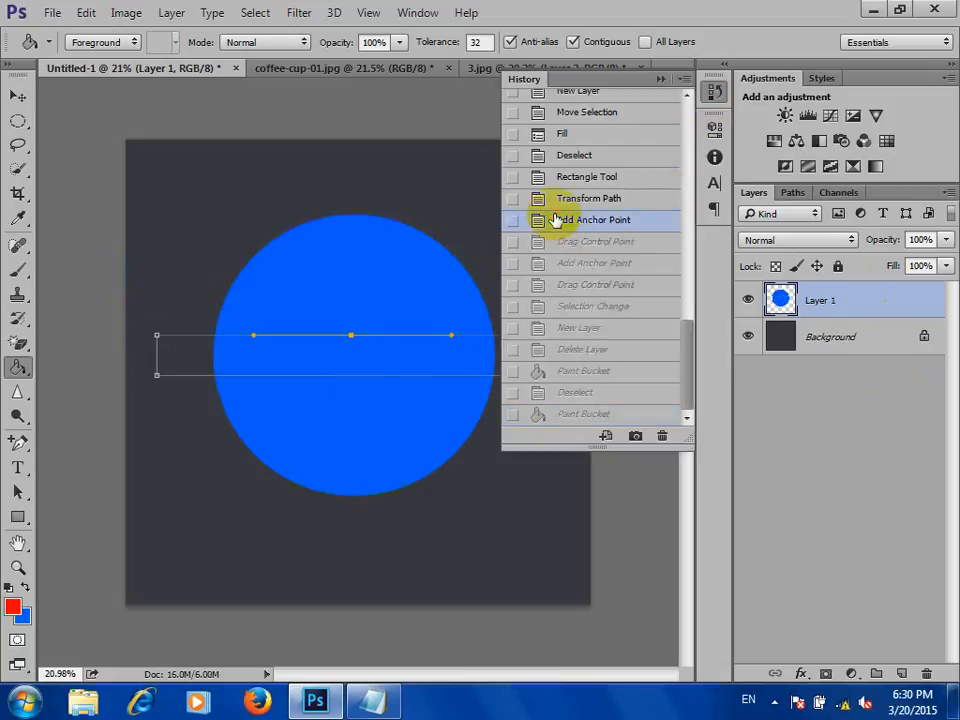
click(561, 198)
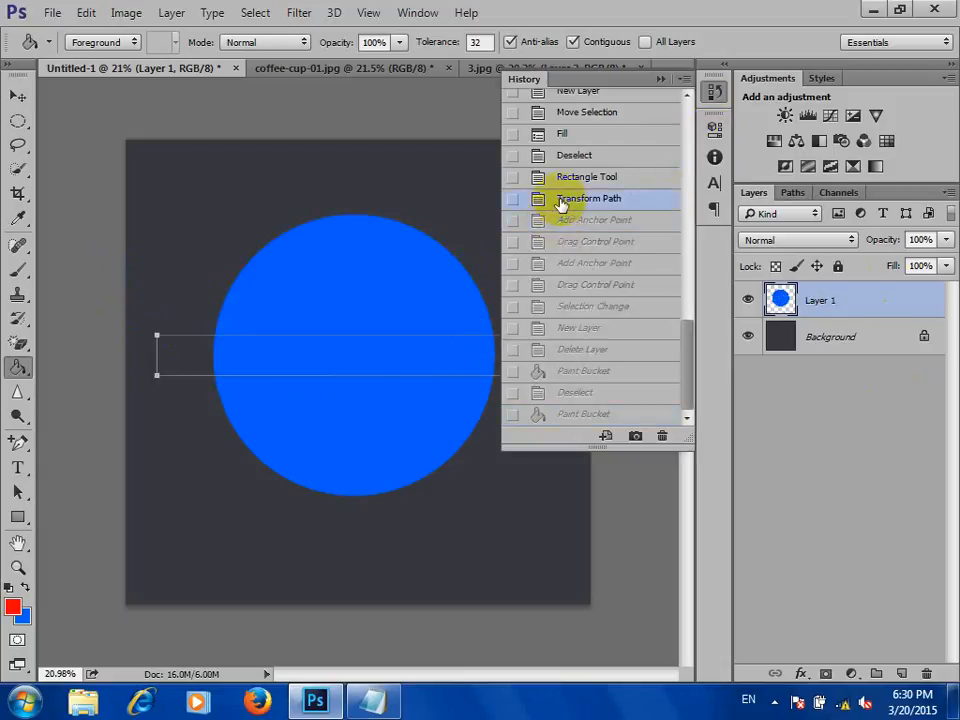
click(668, 80)
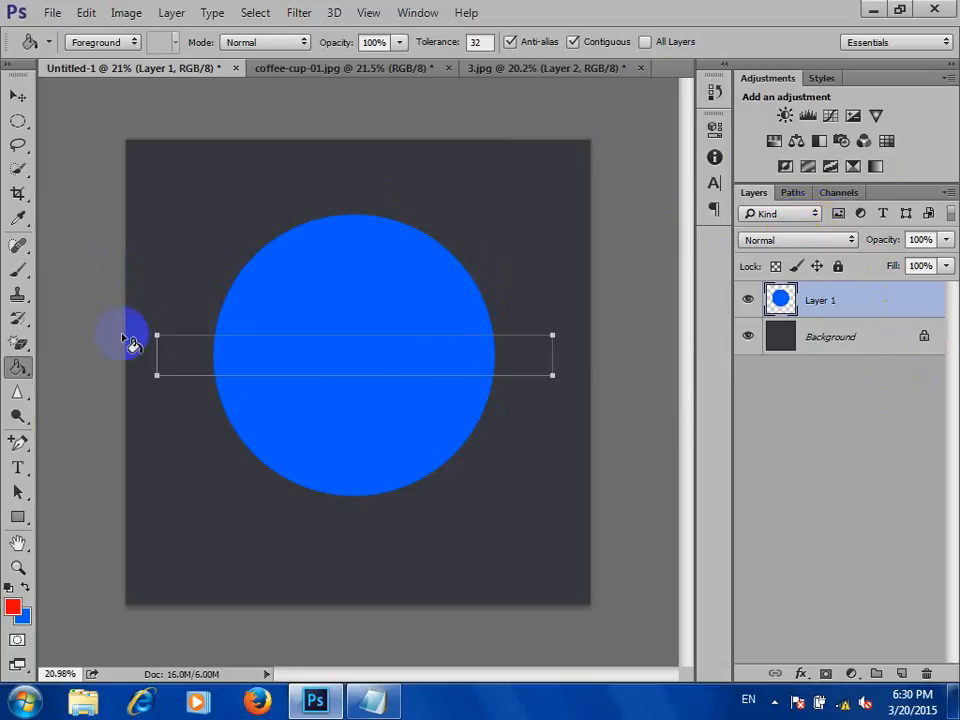
Slant the rectangle path with the Direct Selection tool by moving its left end down and its right end up.
click(18, 491)
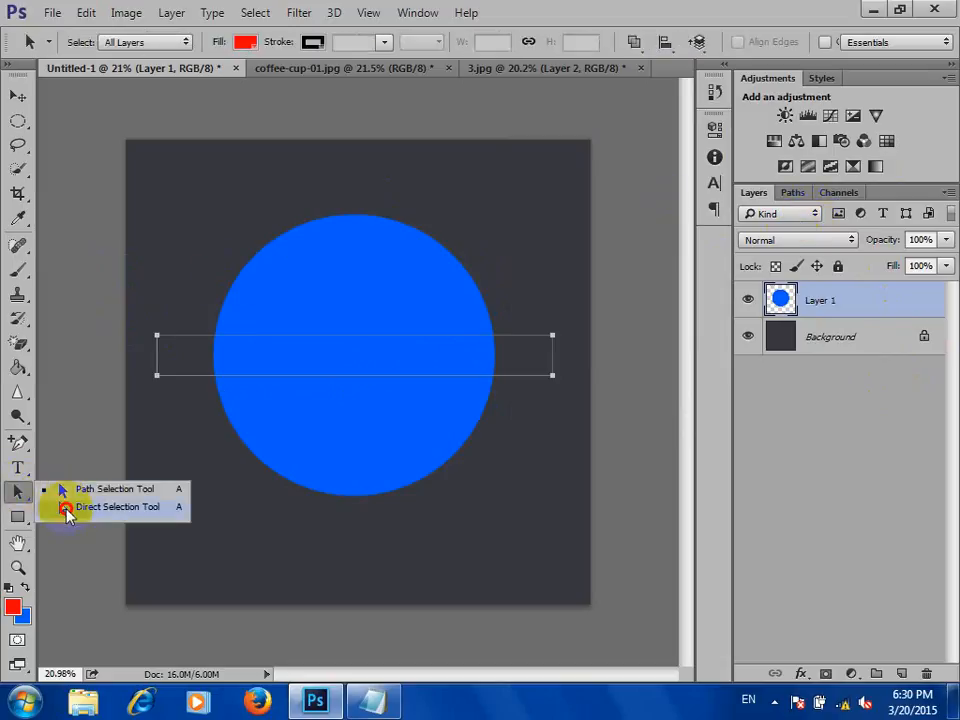
click(68, 507)
drag(133, 317, 157, 463)
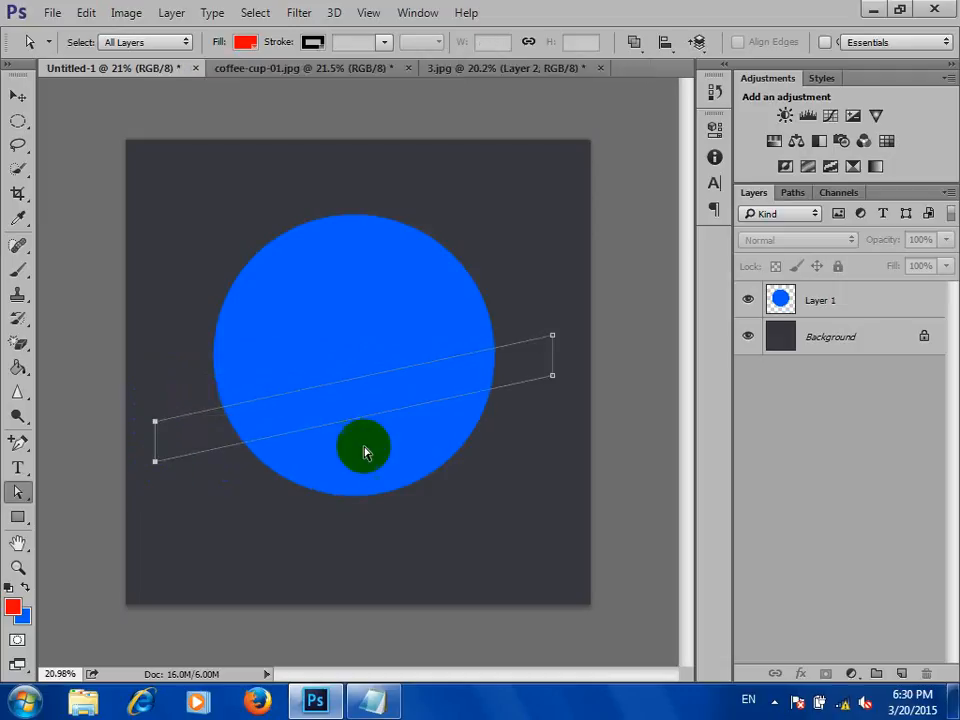
click(551, 340)
drag(551, 342, 557, 252)
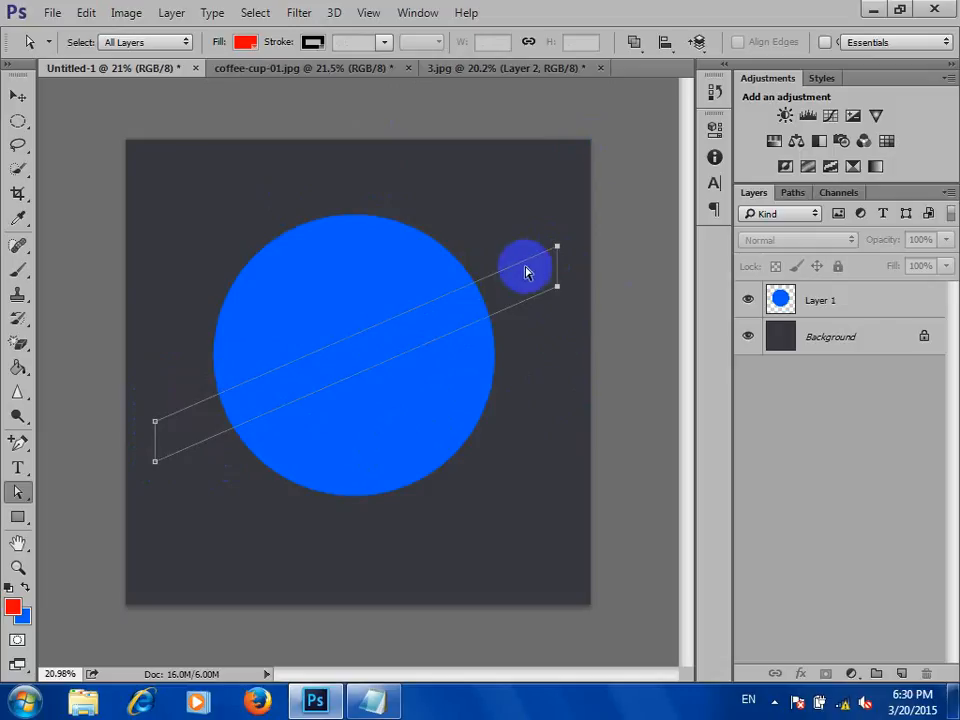
click(556, 292)
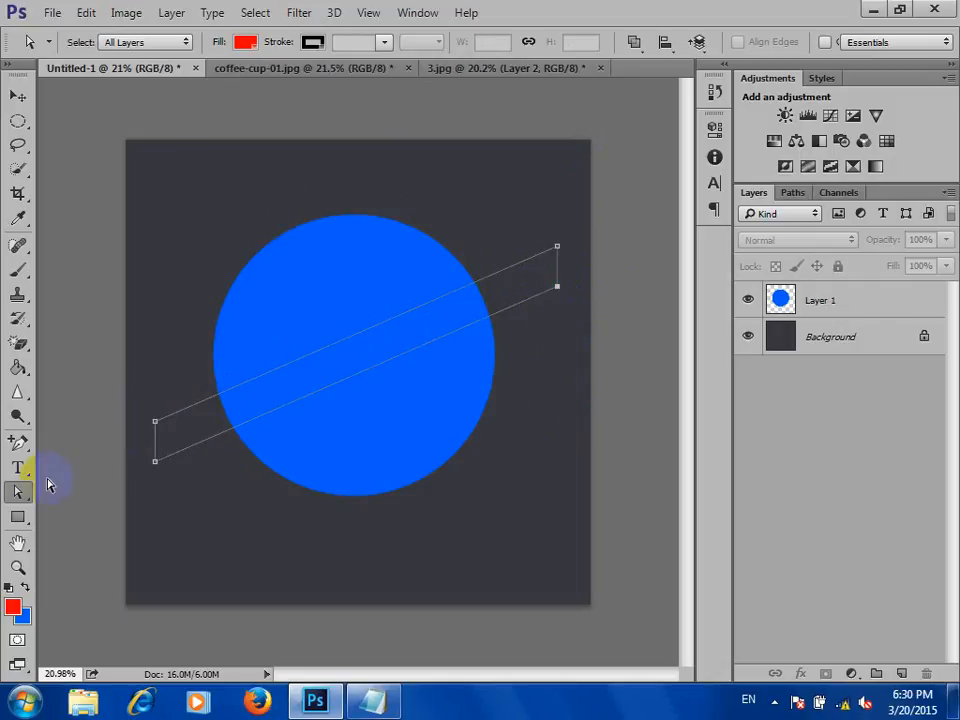
Delete the slanted path's lower-right and upper-left anchor points, leaving a line between two points.
drag(19, 443, 100, 496)
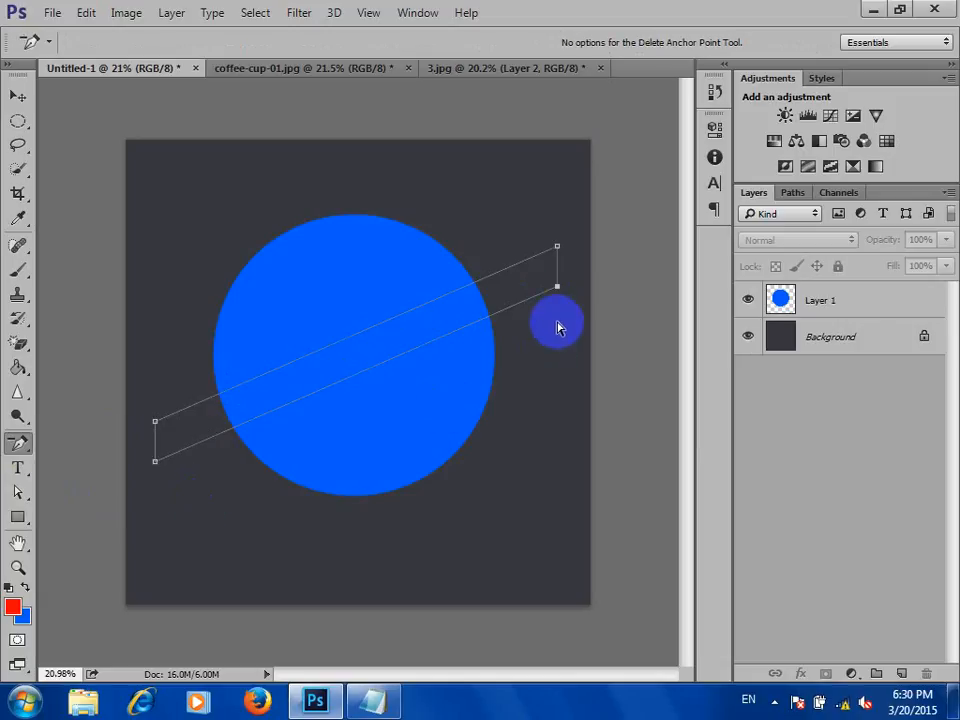
click(557, 286)
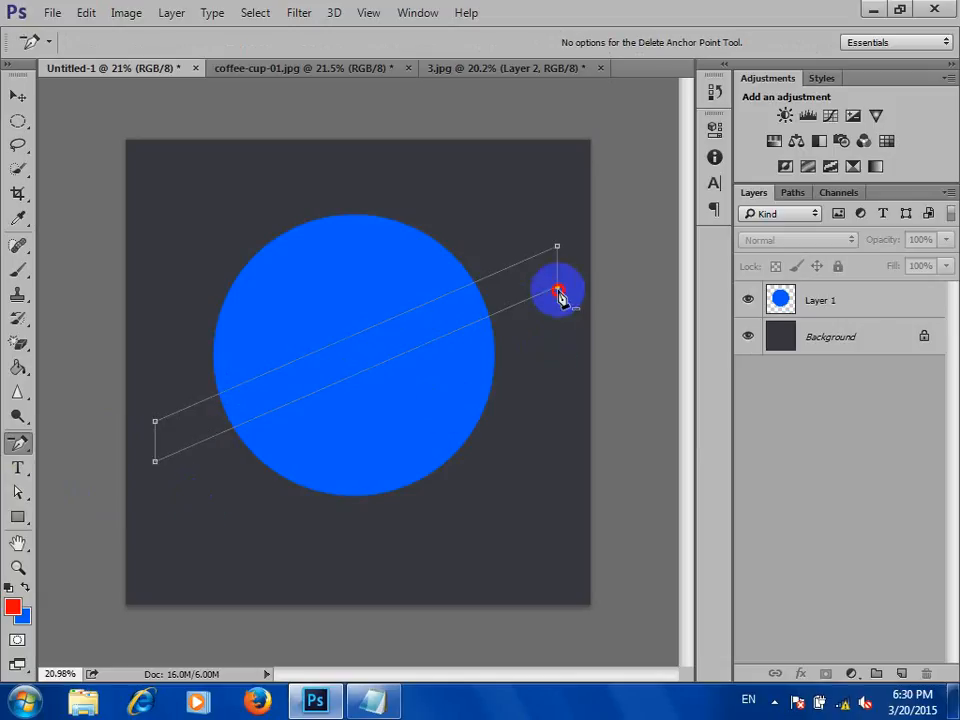
click(155, 421)
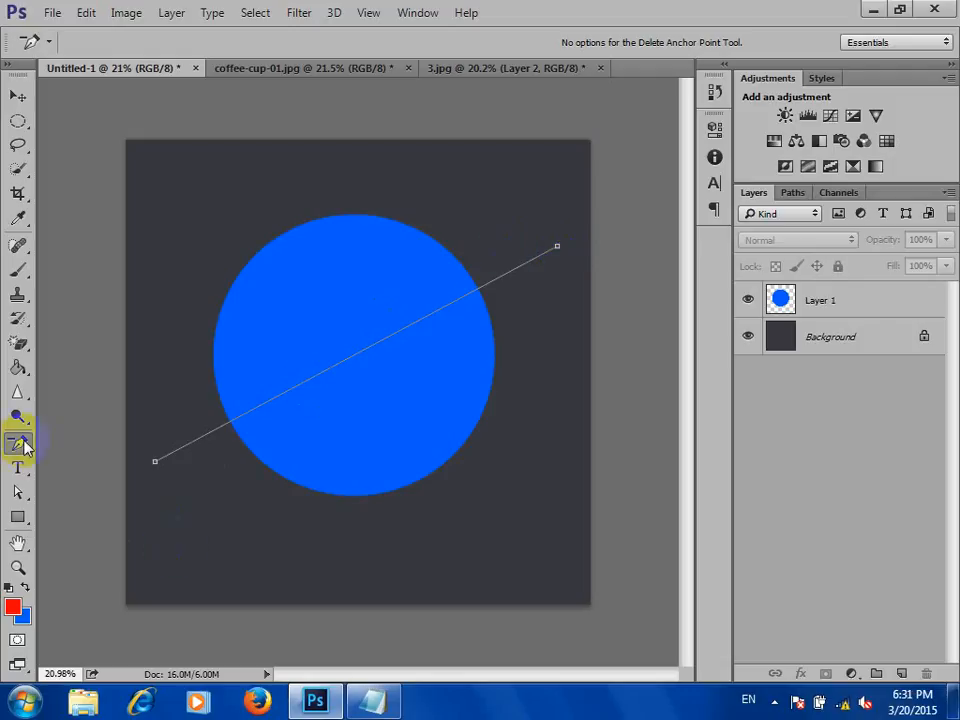
Convert both end points of the path to curve points with the Convert Point tool, bowing it into a loop.
drag(18, 443, 103, 520)
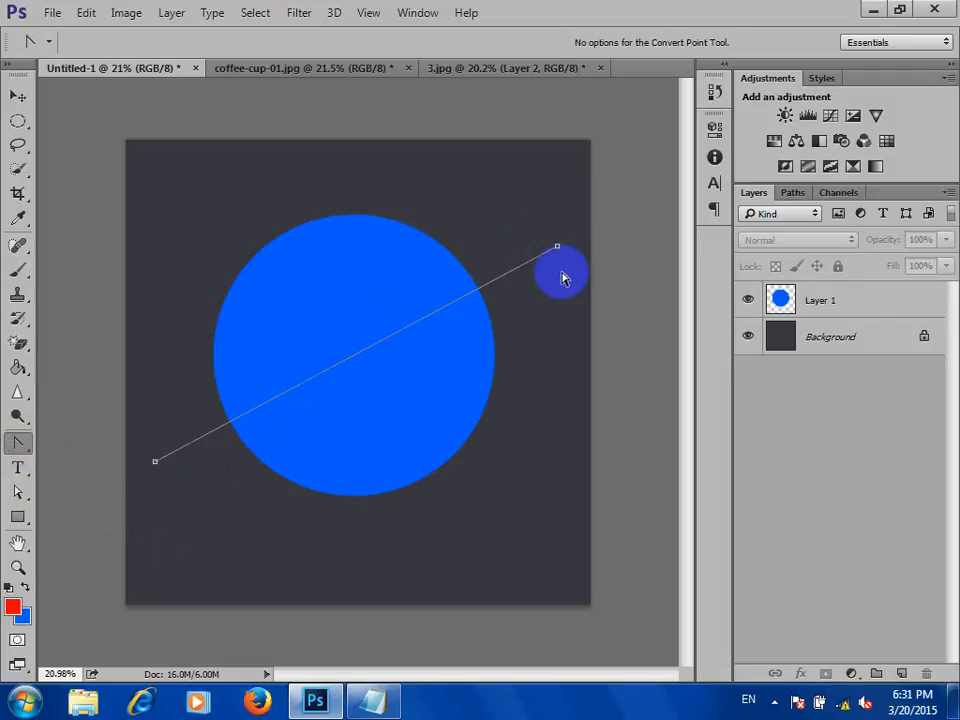
drag(557, 247, 596, 356)
drag(154, 465, 357, 391)
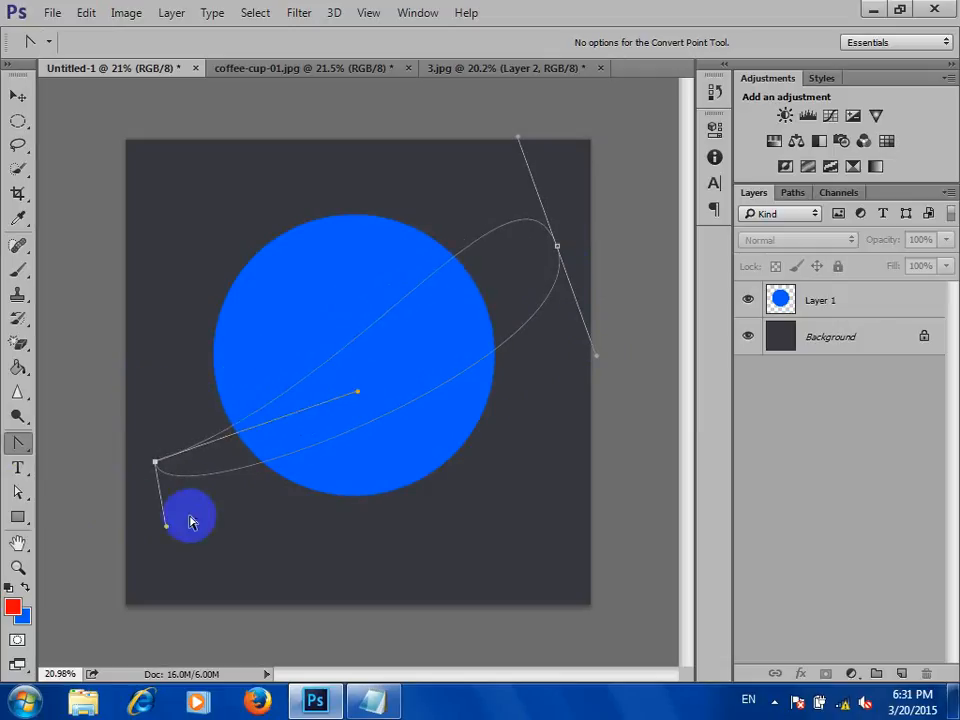
Adjust the direction handles at both end points to shape the path into a tapered crescent bowing downwards across the circle.
drag(167, 527, 427, 438)
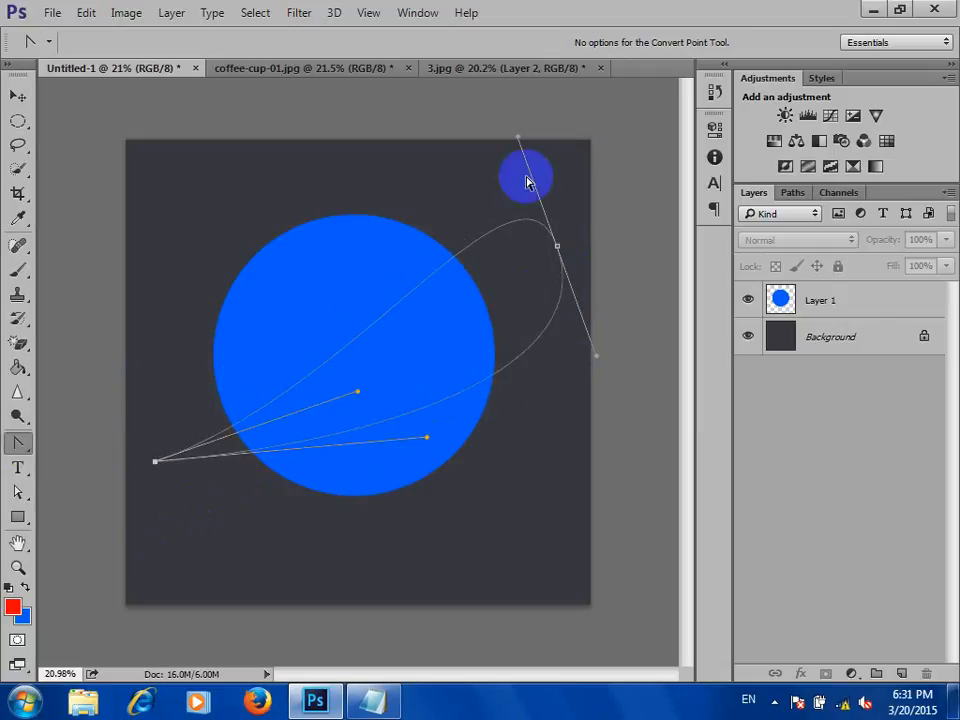
drag(516, 140, 459, 331)
drag(596, 360, 531, 374)
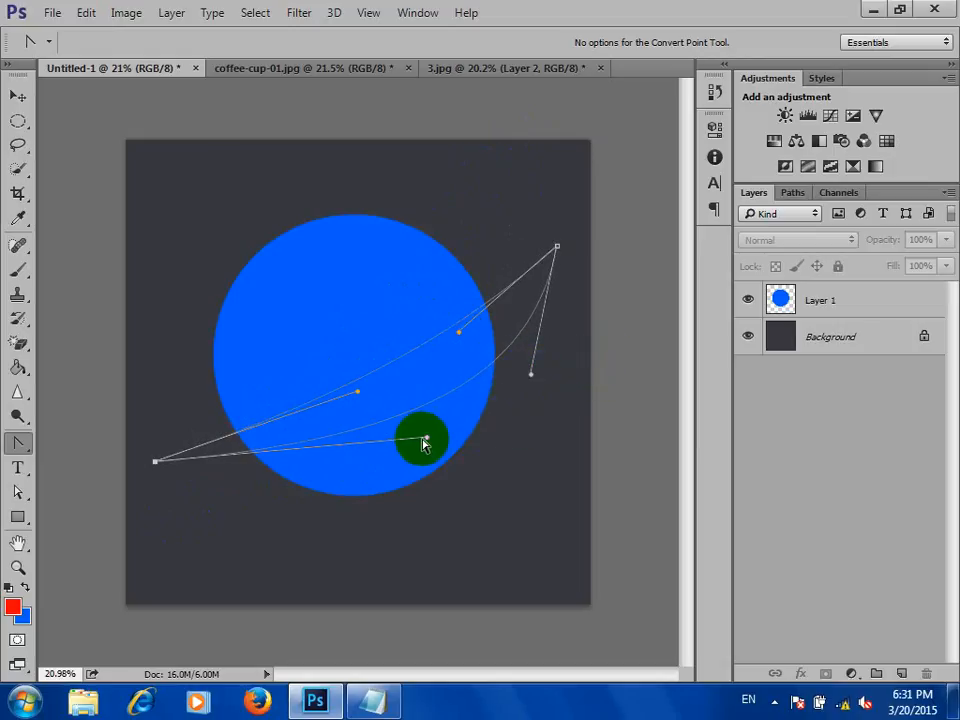
drag(455, 421, 501, 419)
drag(358, 392, 370, 408)
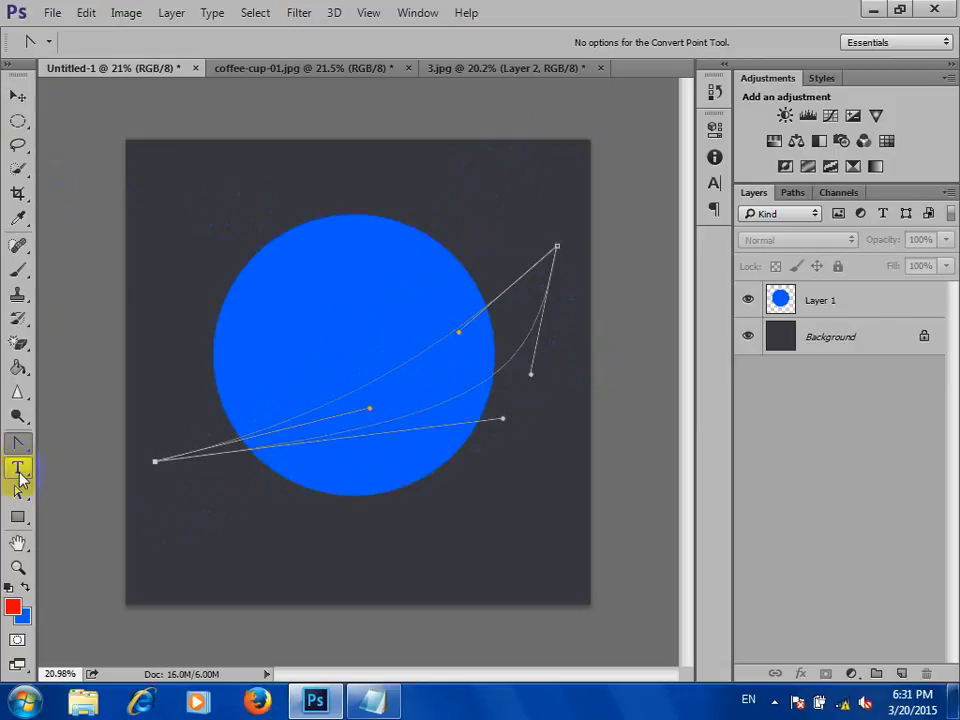
Move the crescent path up over the circle's middle and turn it into a new anti-aliased selection with 0 pixels feather.
drag(17, 492, 83, 492)
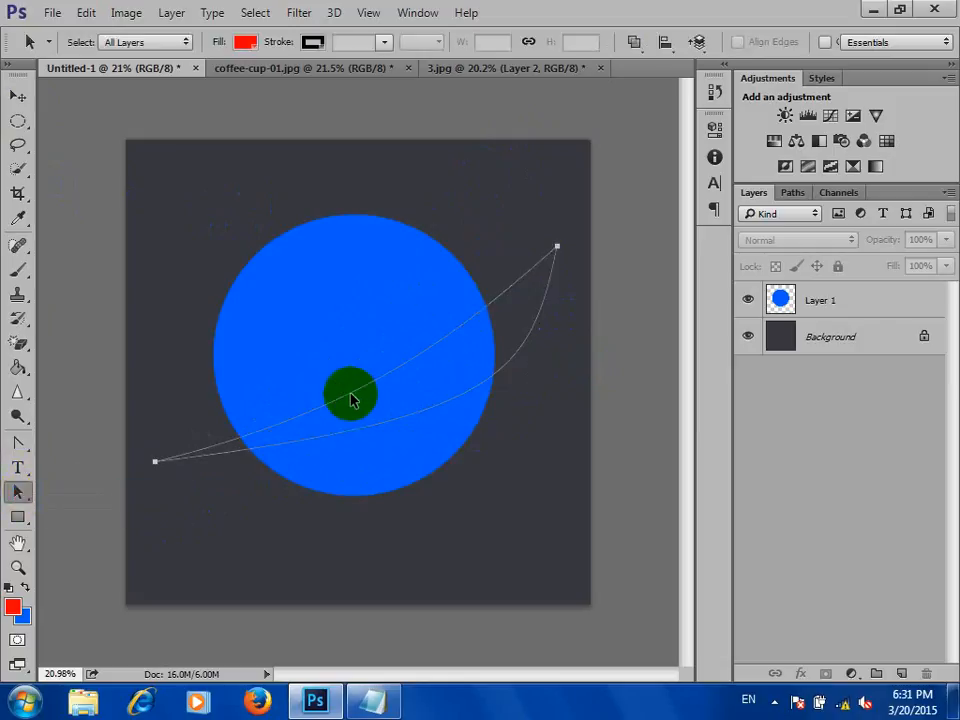
drag(351, 398, 396, 338)
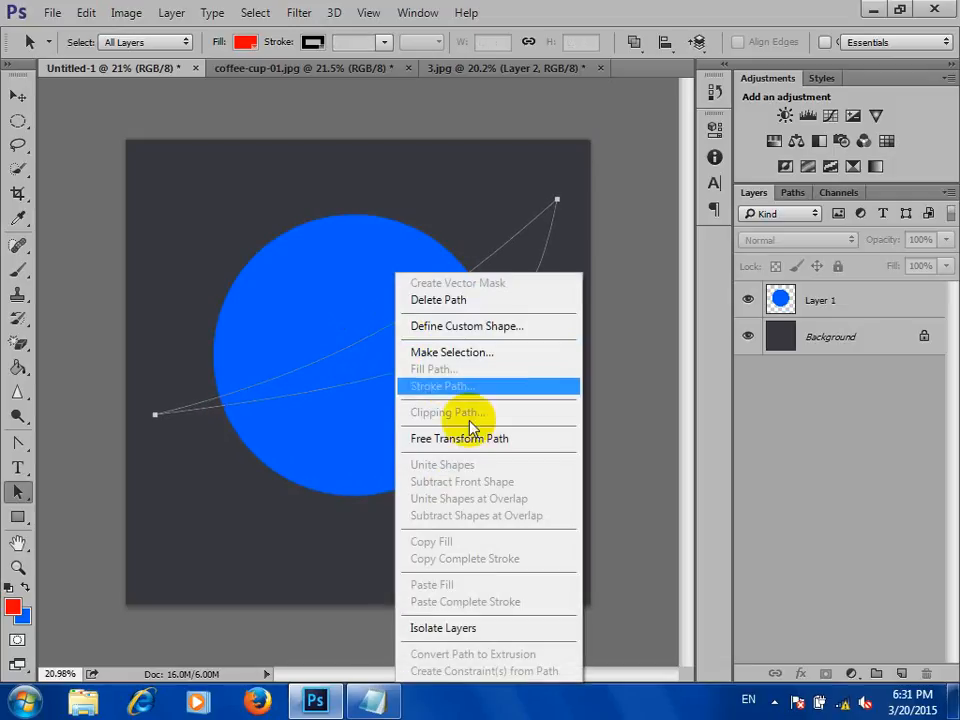
click(461, 353)
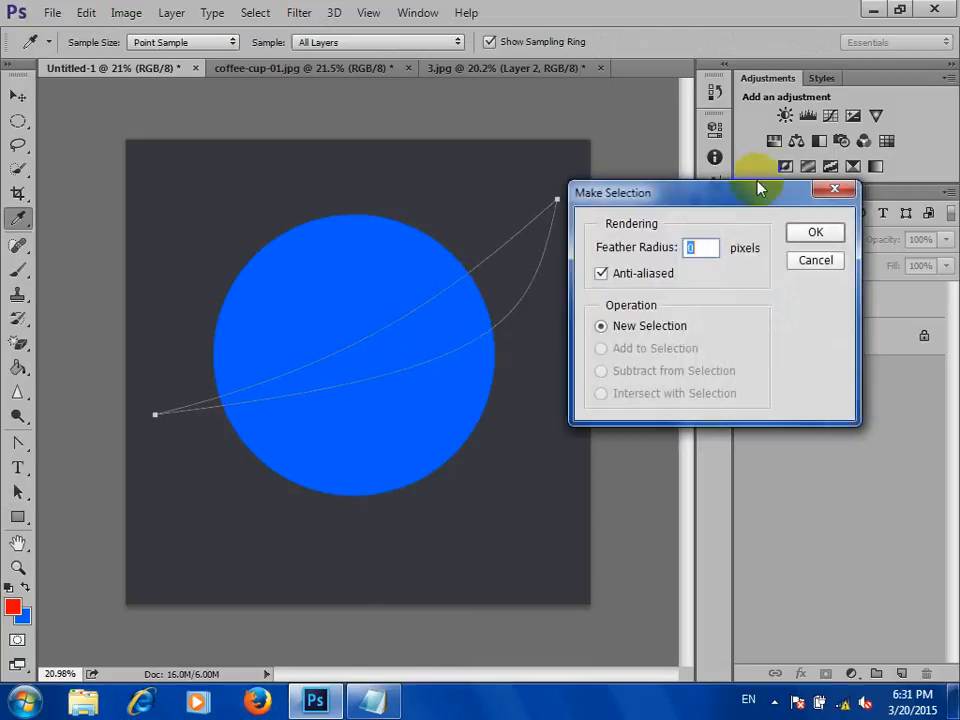
click(815, 231)
Set the background colour to white (ffffff) and swap it with the red foreground colour.
click(20, 613)
click(425, 220)
drag(370, 184, 368, 182)
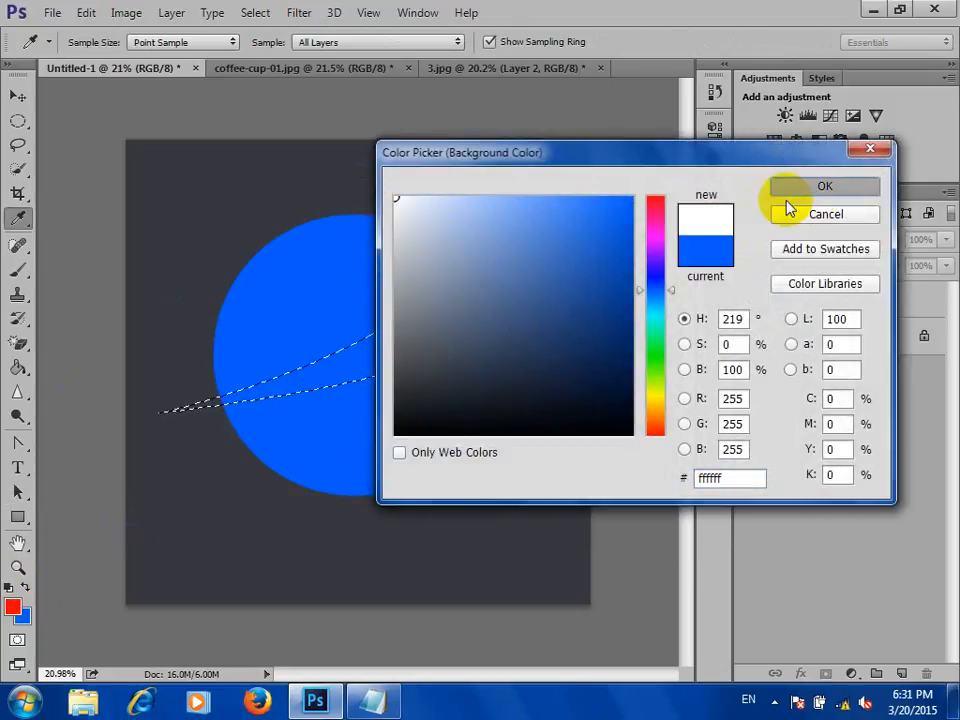
click(825, 186)
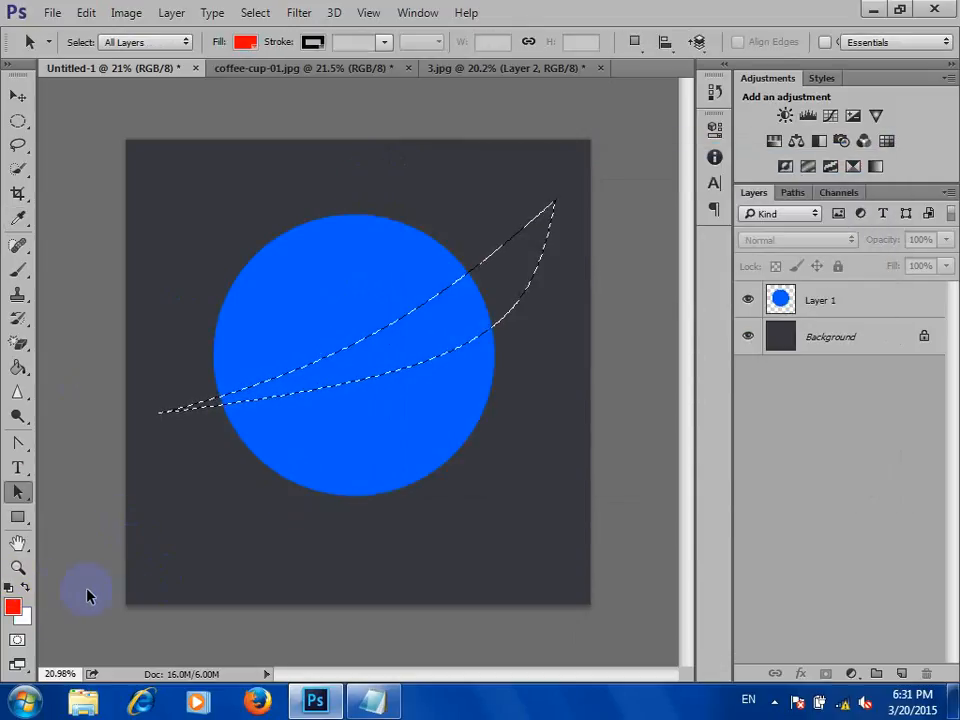
click(27, 592)
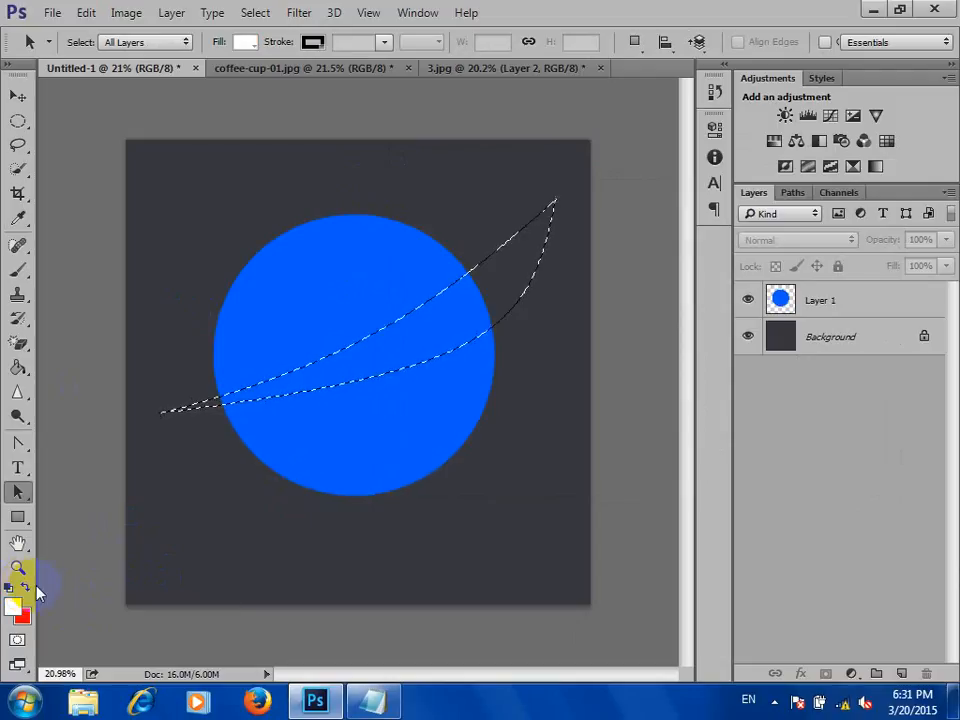
Fill the crescent selection on Layer 1 with white using the Paint Bucket and deselect.
click(17, 368)
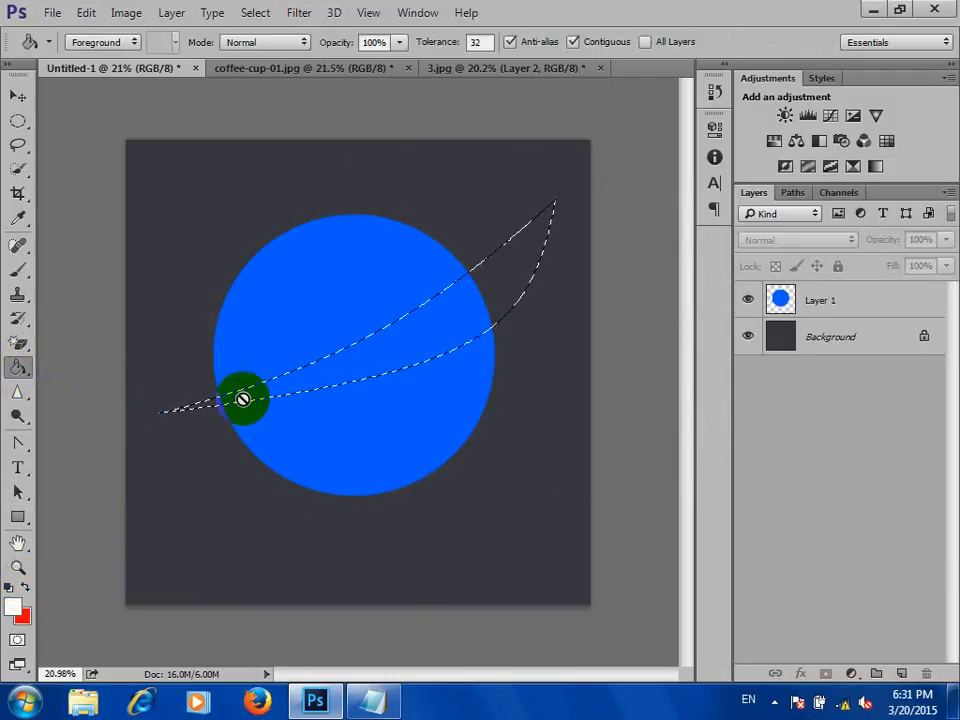
click(392, 349)
click(443, 276)
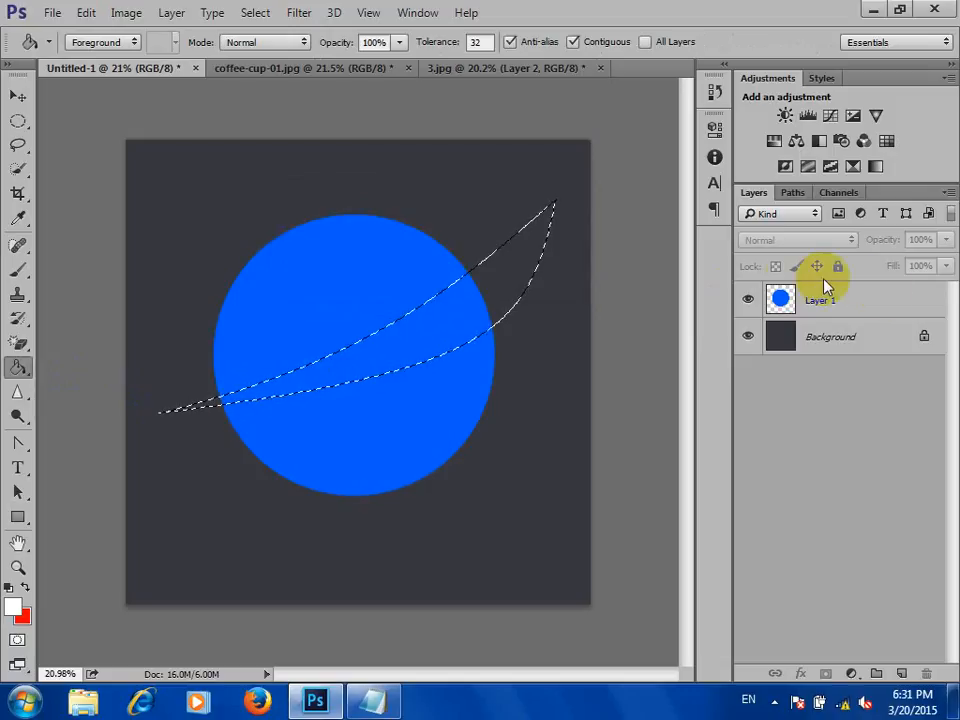
click(889, 300)
click(409, 342)
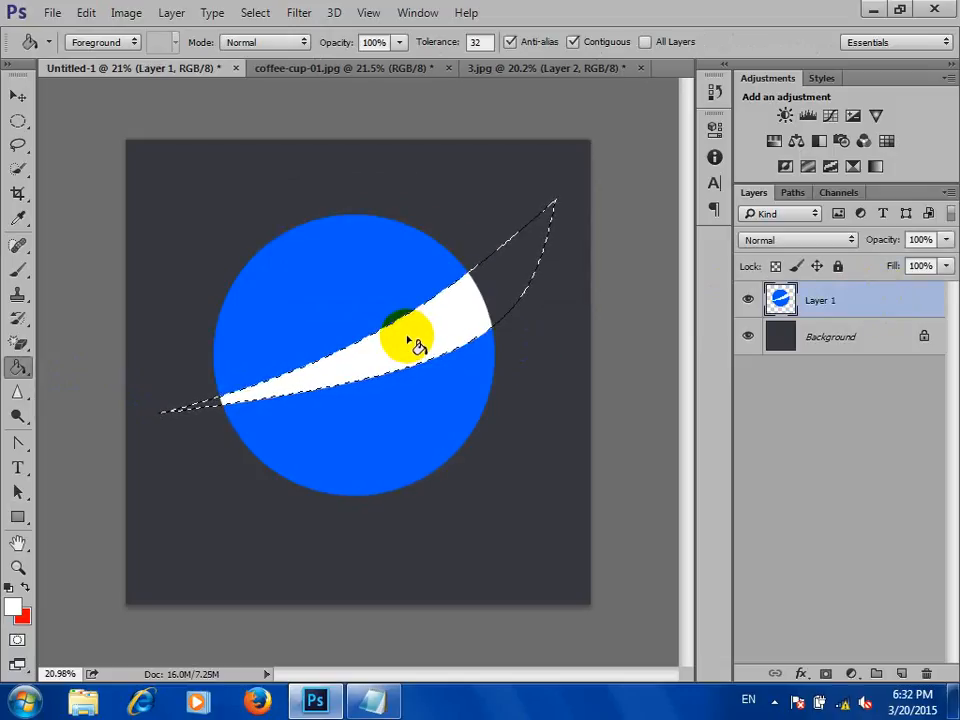
key(ctrl+d)
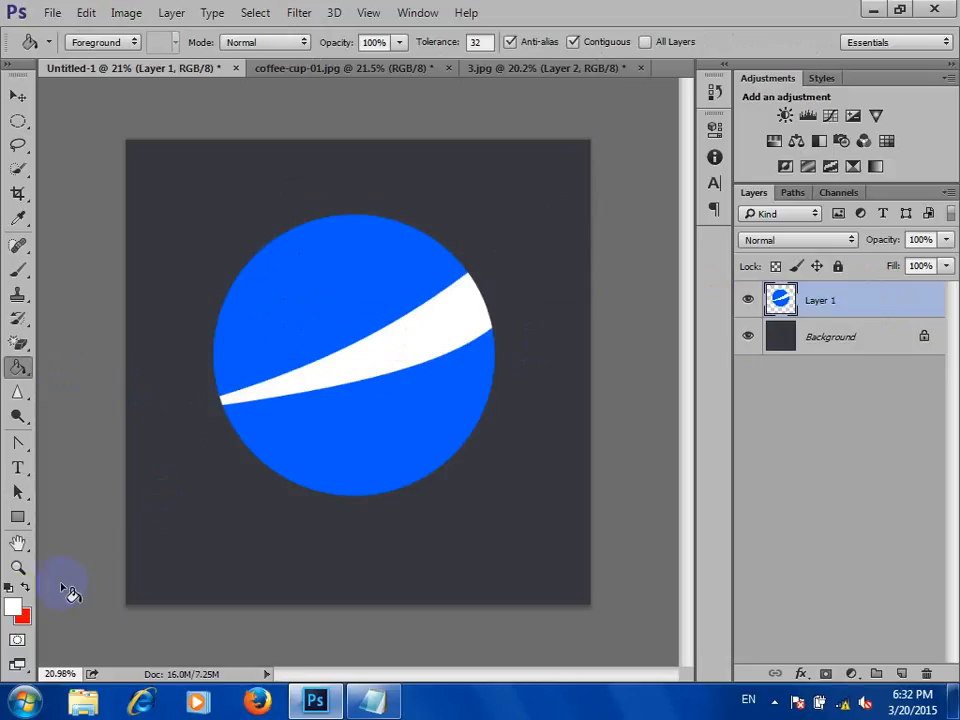
Swap the foreground and background colours and fill the circle's blue area above the white band with red.
click(24, 590)
click(325, 305)
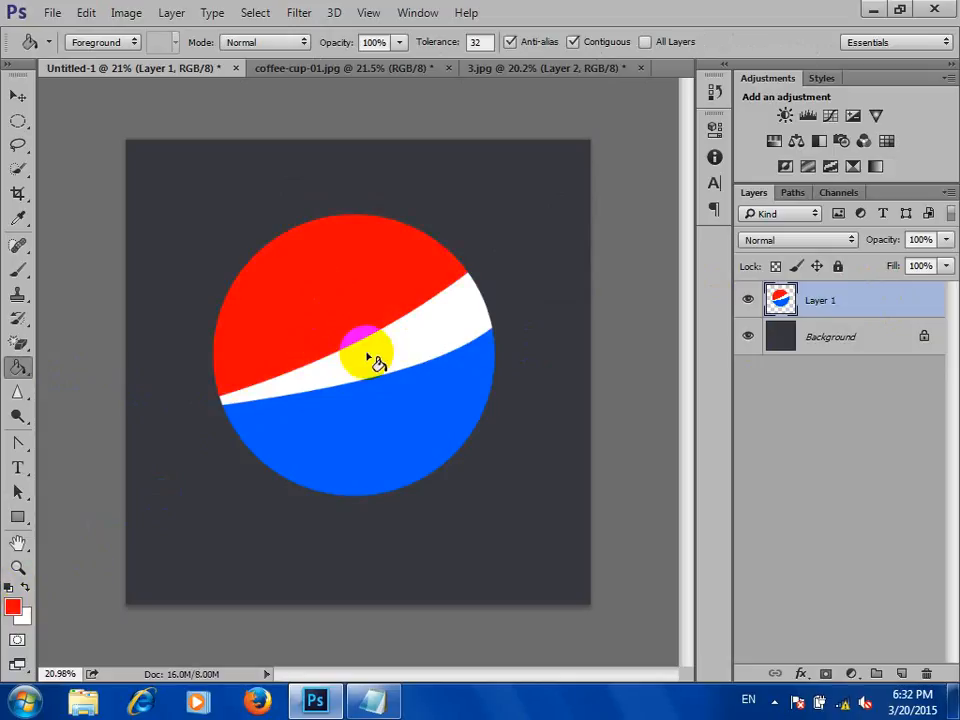
scroll(386, 396, down, 1)
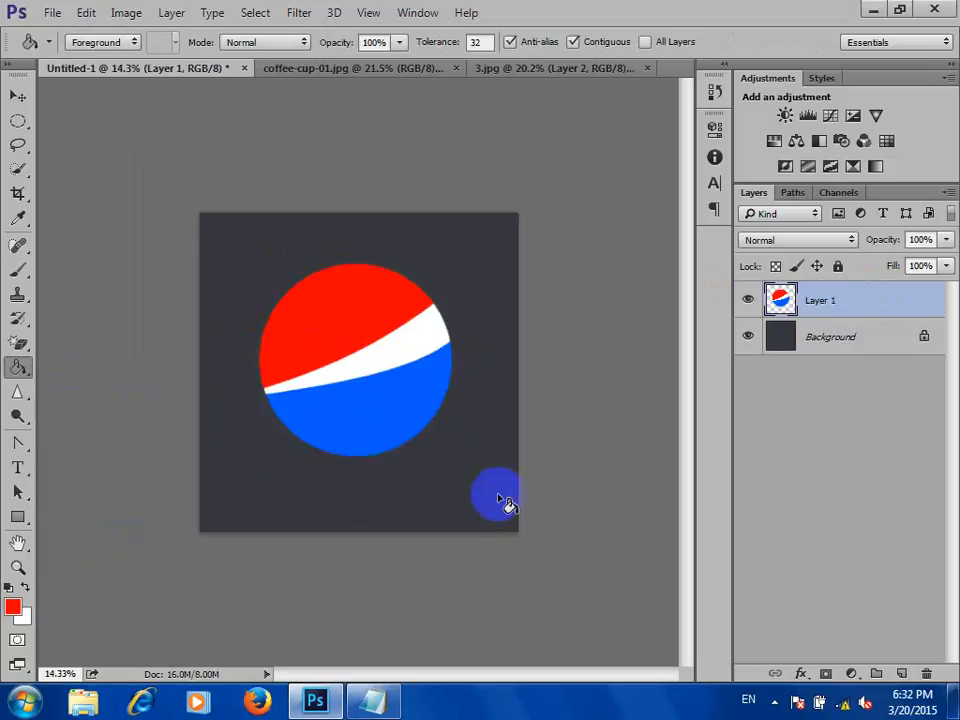
scroll(483, 500, up, 2)
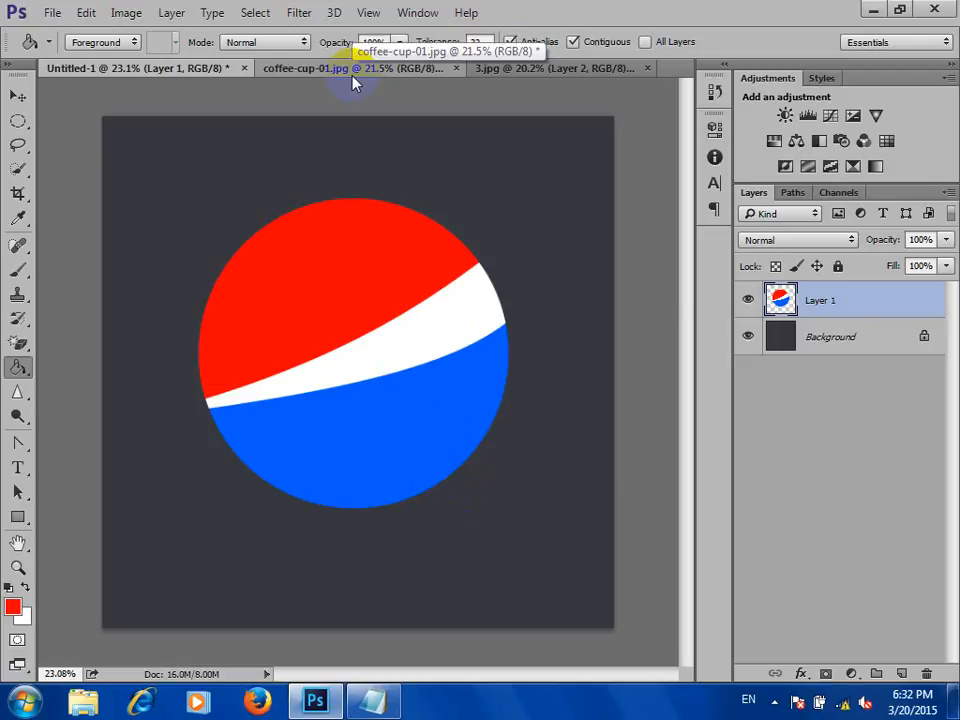
Create a new blank document with a white background using the preset settings.
click(52, 12)
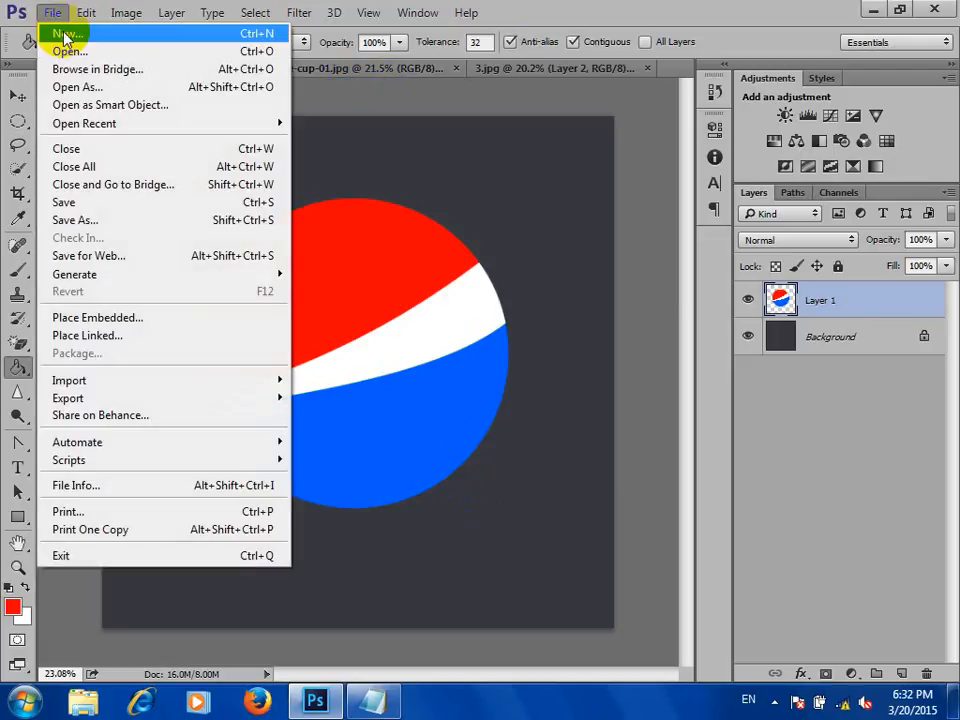
click(62, 32)
click(522, 139)
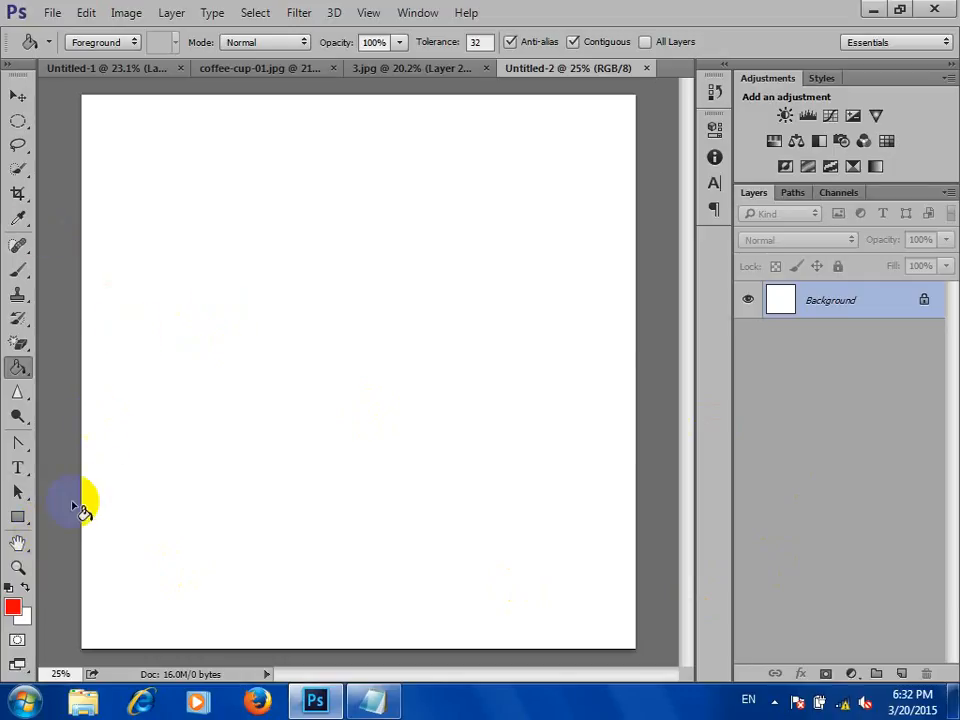
Draw an upright rectangular path about 616 by 756 px in the upper middle of the canvas with the Rectangle Tool.
click(16, 519)
drag(14, 520, 108, 515)
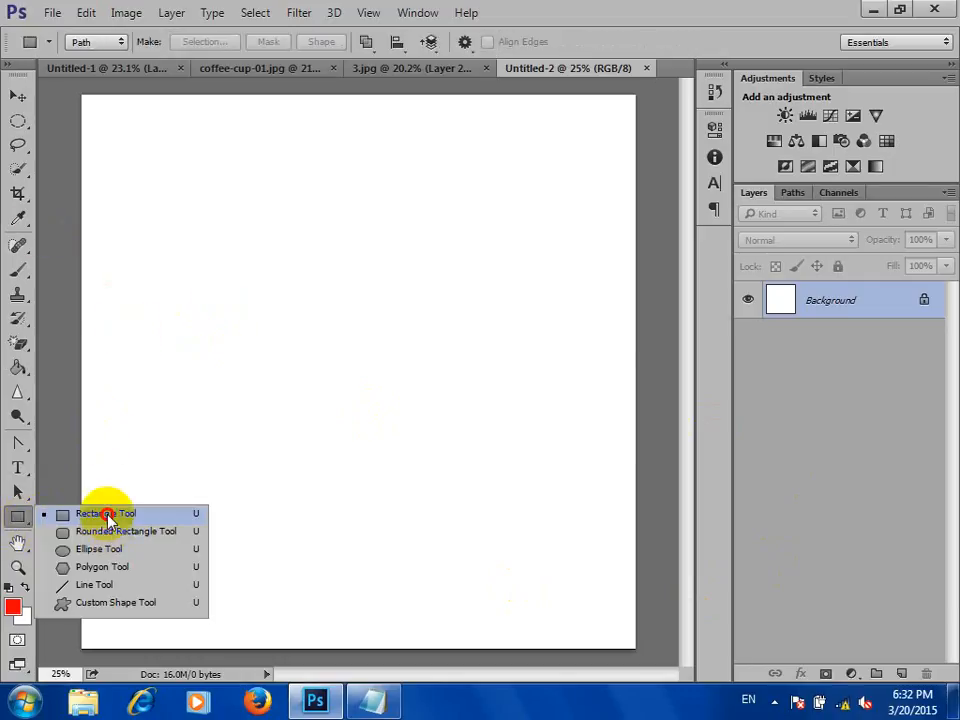
drag(265, 204, 410, 380)
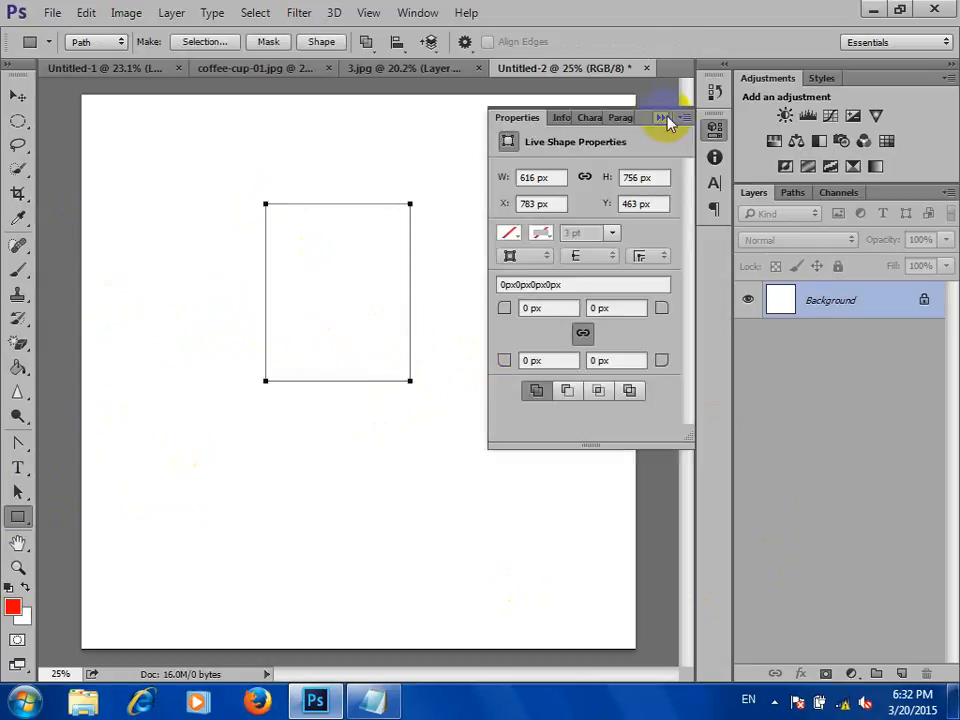
click(662, 118)
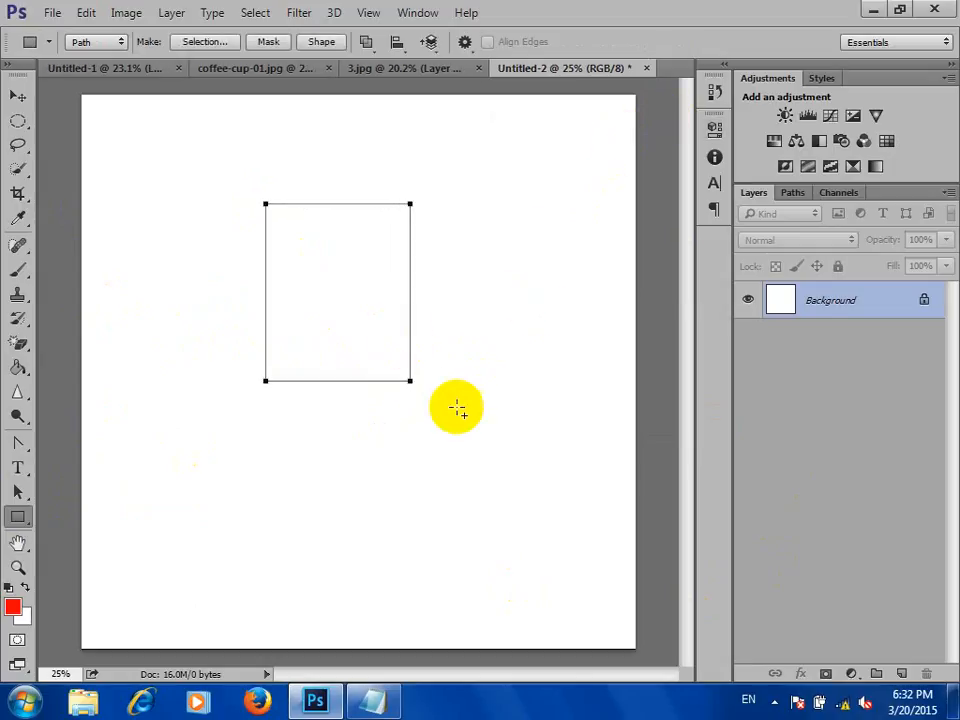
Add an anchor point at the middle of the rectangle's lower edge and pull it down so the edge bulges into a curve.
scroll(457, 408, up, 1)
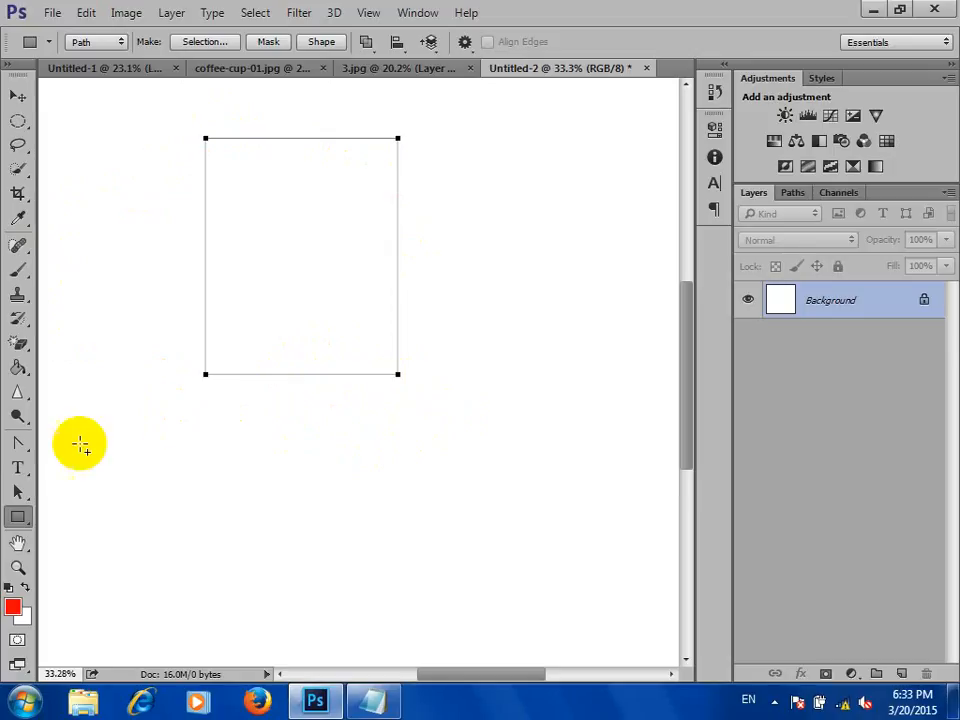
drag(17, 444, 84, 474)
click(295, 375)
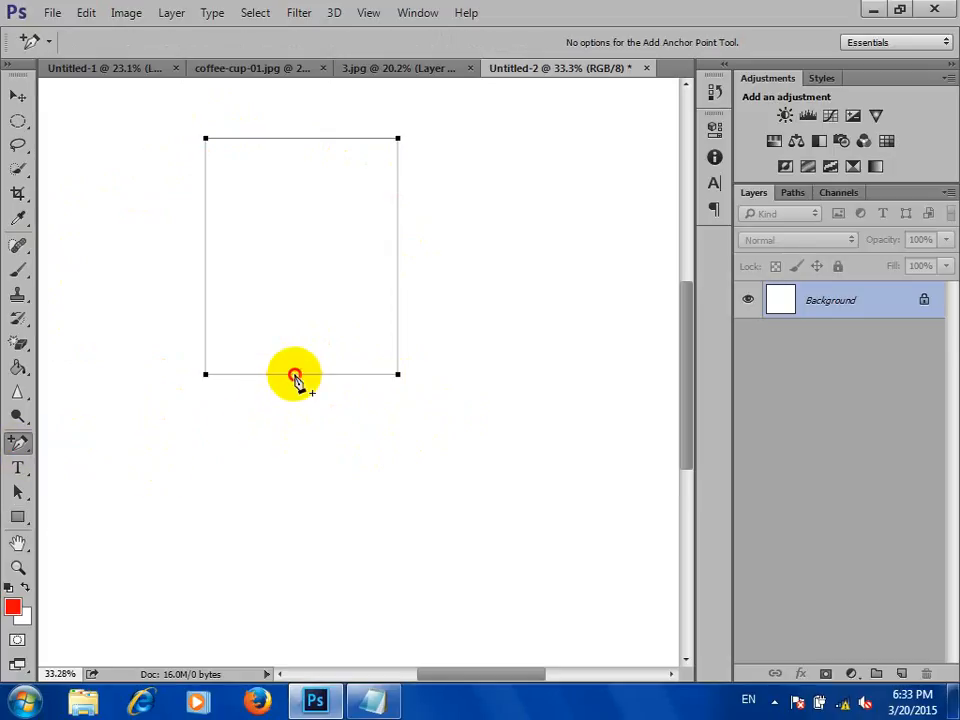
drag(295, 377, 297, 440)
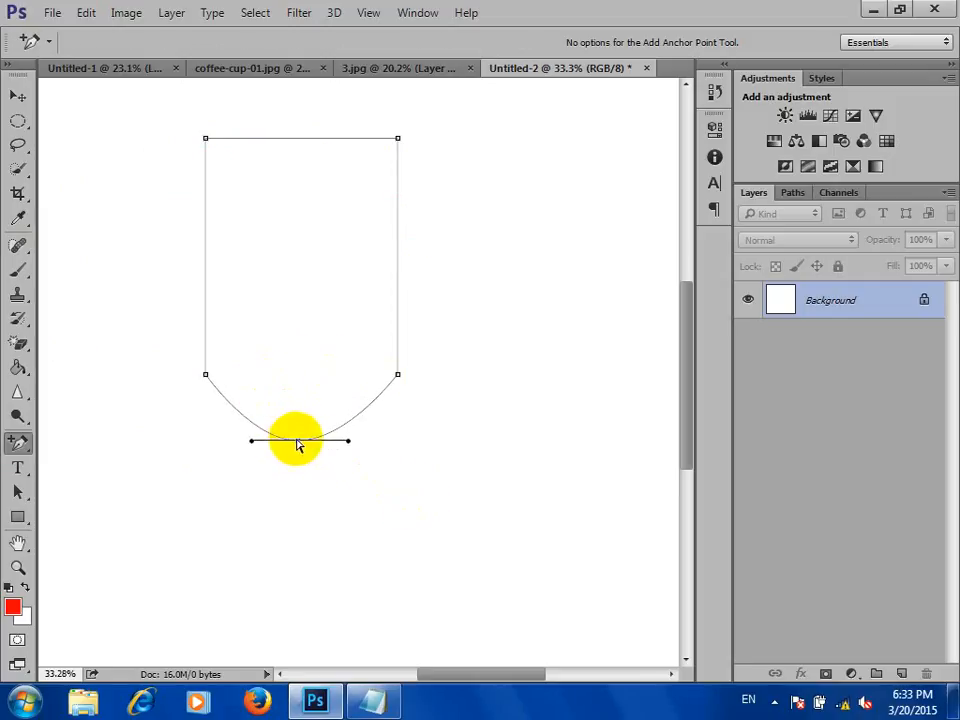
drag(297, 440, 300, 441)
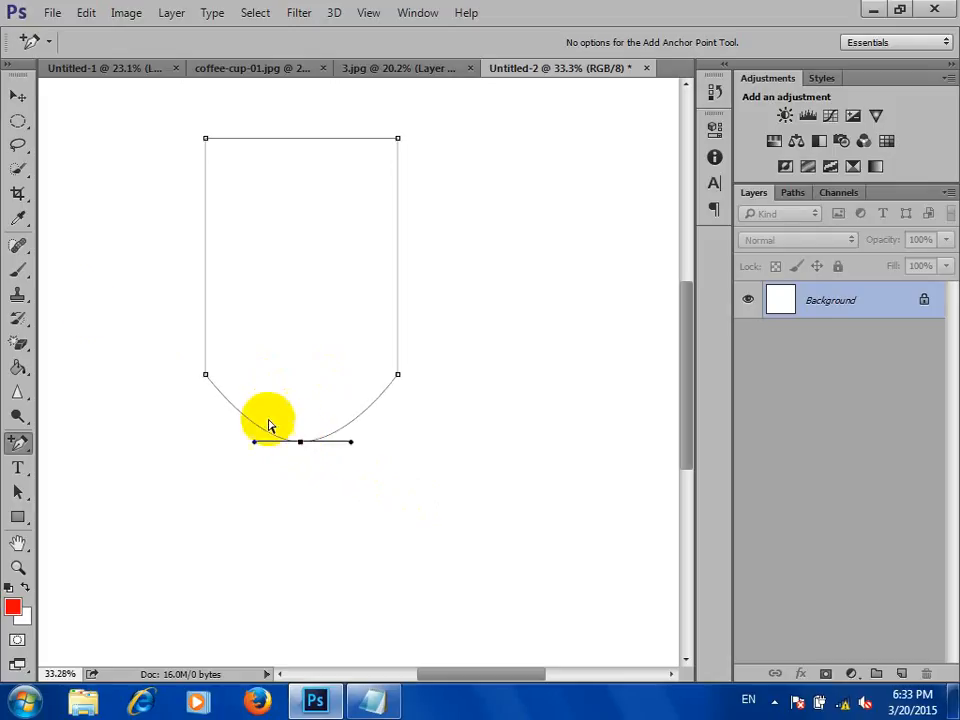
Convert the lower middle point into a sharp tip by angling both its direction handles outward and up, forming a symmetrical shield base.
click(20, 447)
click(112, 509)
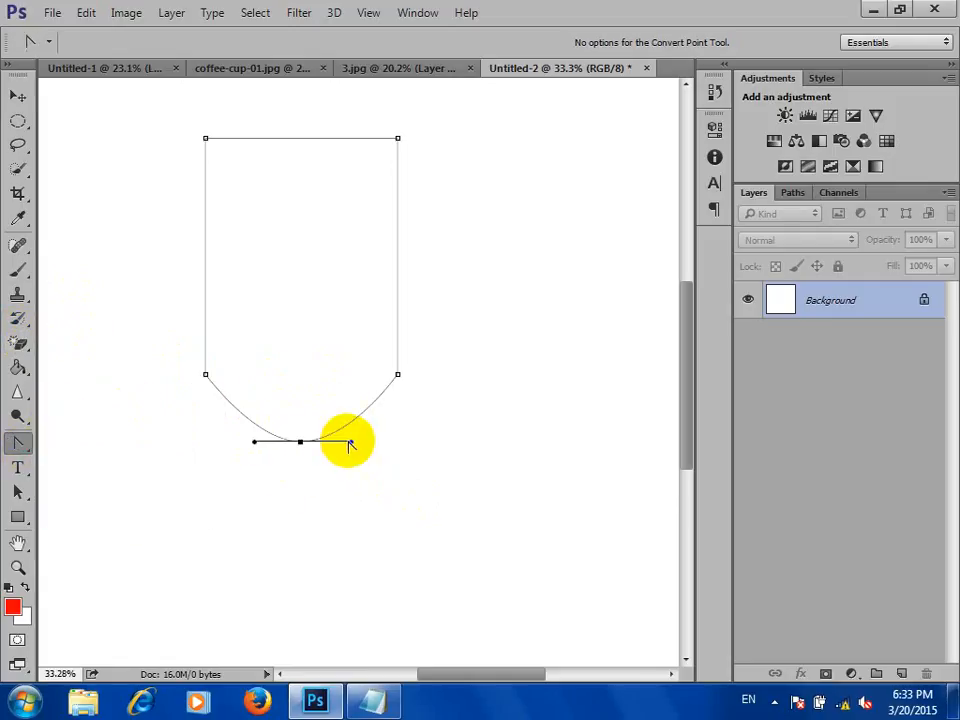
drag(349, 443, 396, 406)
drag(254, 441, 213, 414)
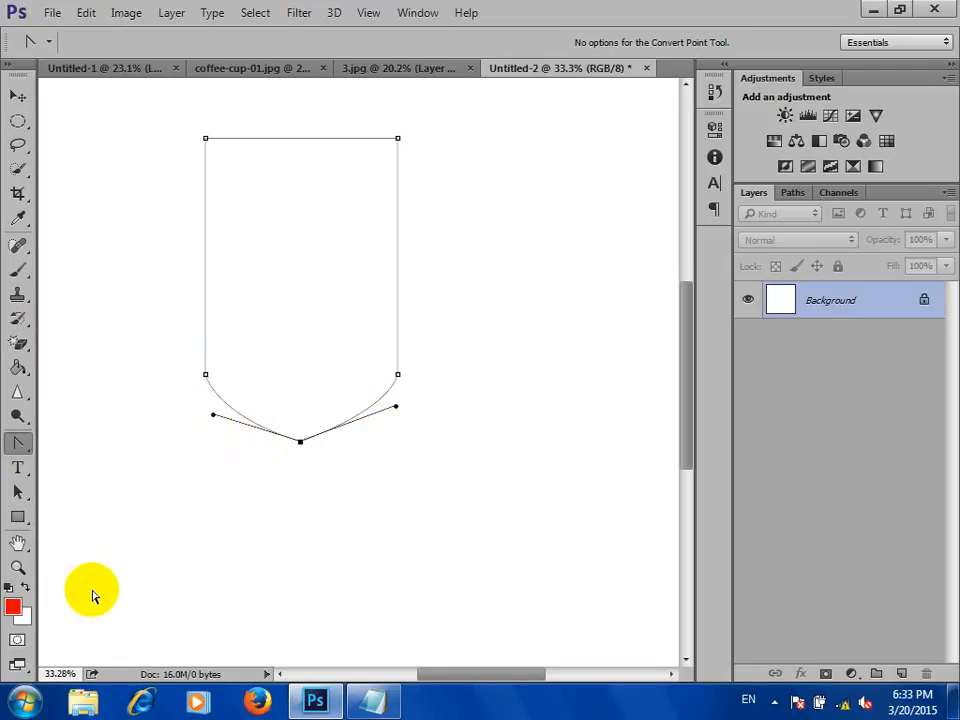
drag(396, 407, 398, 417)
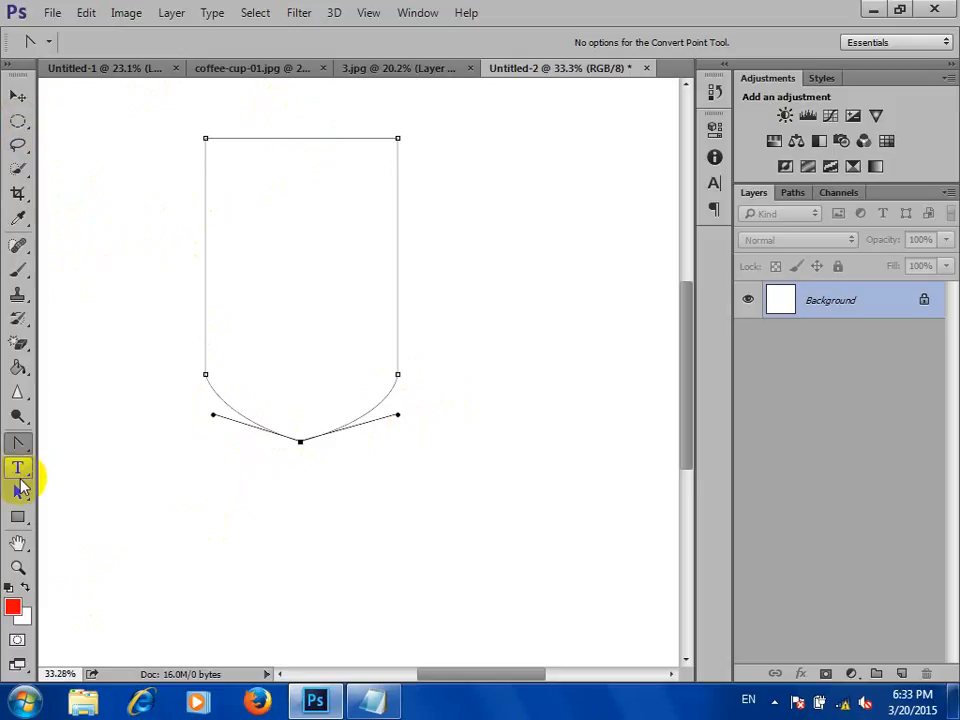
Select the two side anchor points where the shield's curved base begins and nudge them upward together.
drag(17, 491, 127, 507)
drag(478, 340, 182, 396)
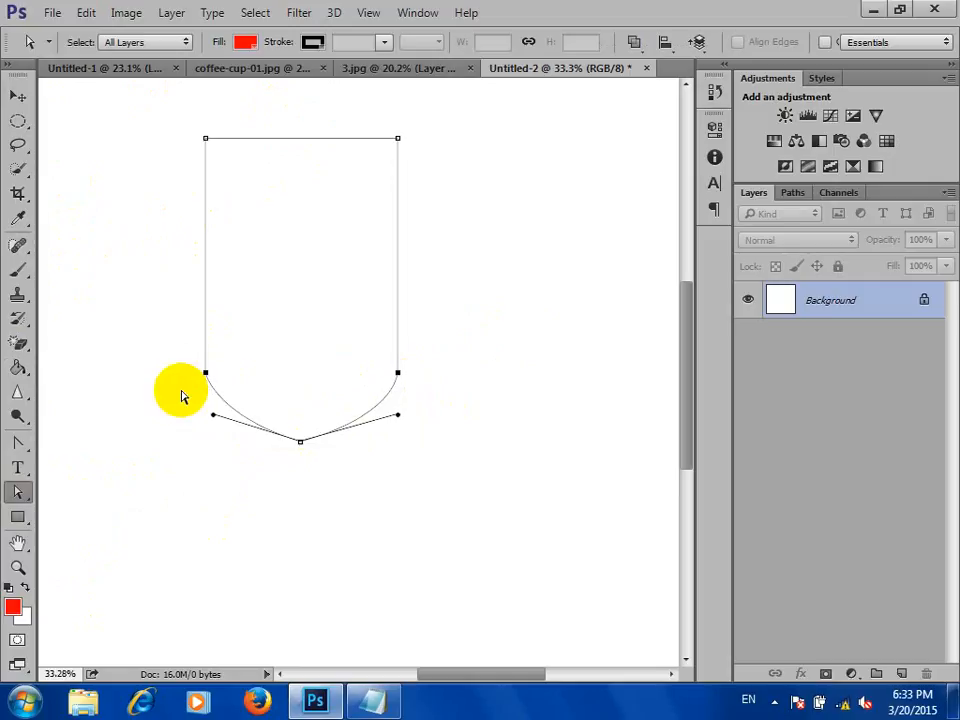
key(shift+Up)
key(shift+Up)
key(shift+Up)
key(shift+Up)
key(shift+Up)
key(shift+Up)
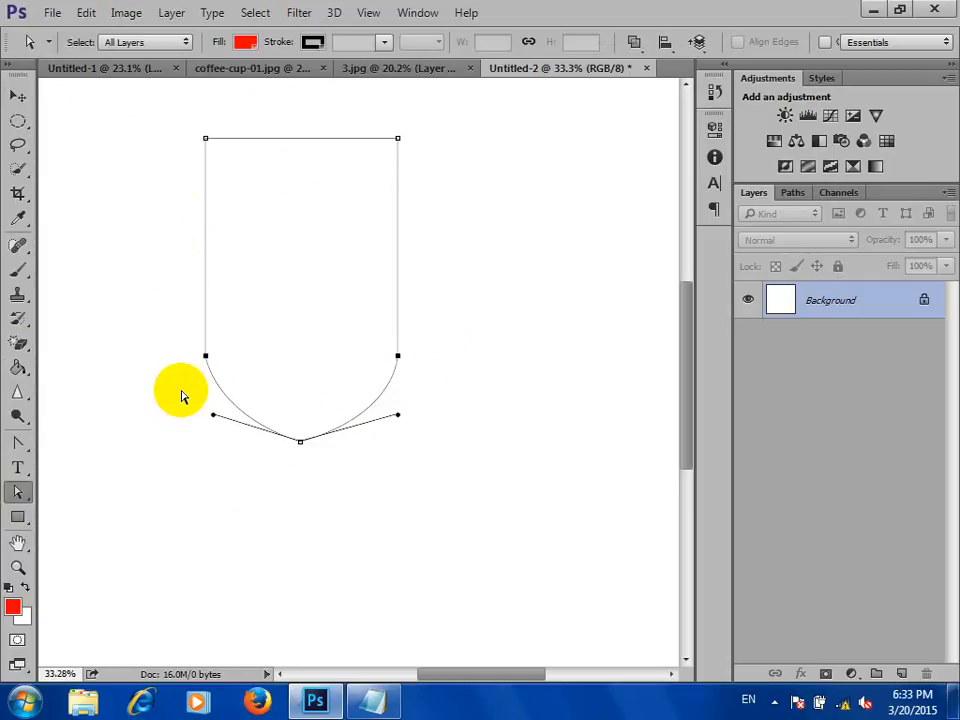
Select the shield's two top corner anchor points and nudge them downward to shorten the shape.
drag(201, 105, 437, 173)
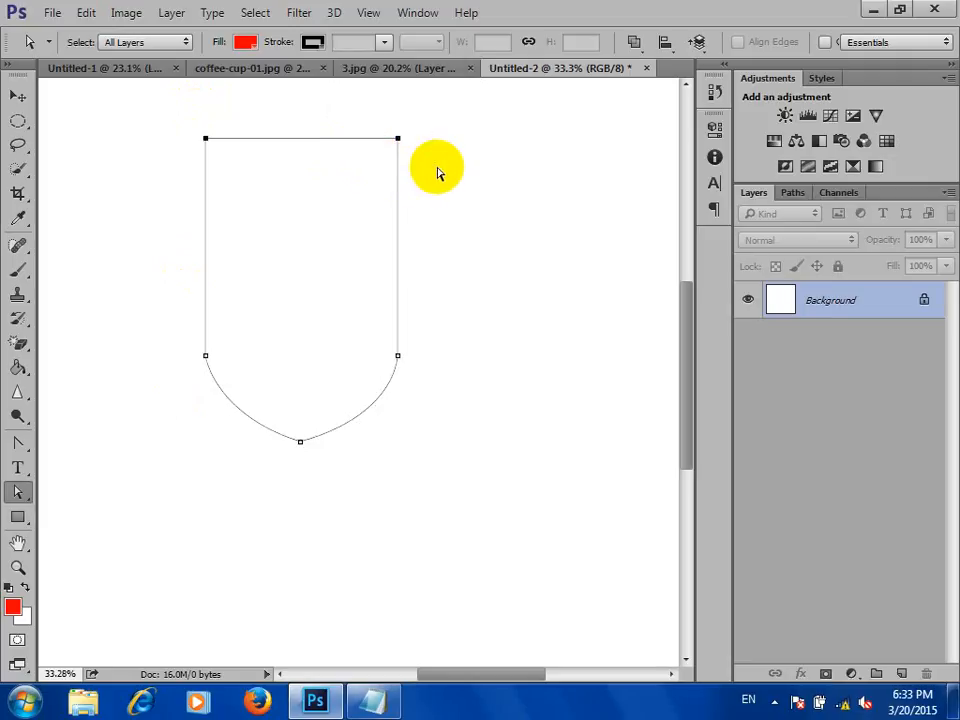
key(shift+Down)
key(shift+Down)
key(shift+Down)
key(shift+Down)
key(shift+Down)
key(shift+Down)
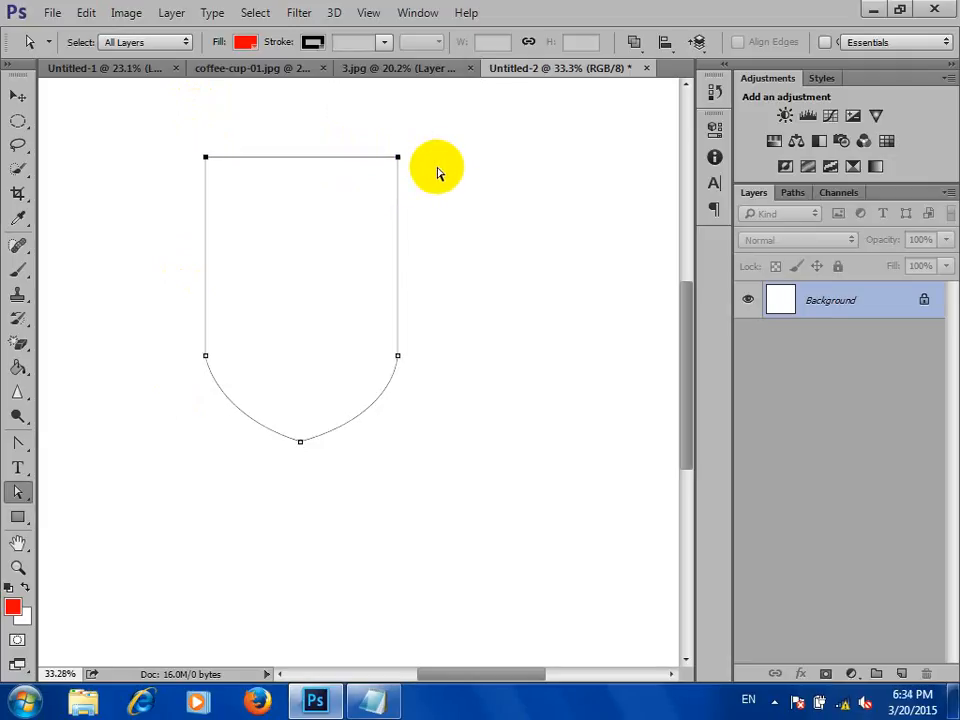
key(Down)
key(Down)
key(Down)
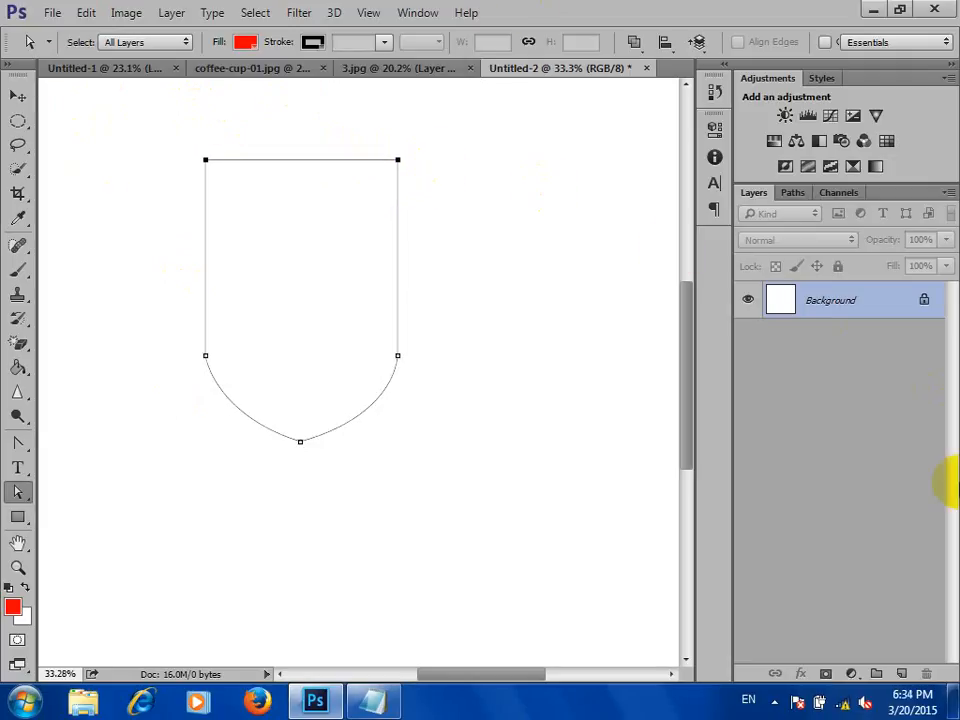
Turn the shield path into a selection.
right_click(306, 256)
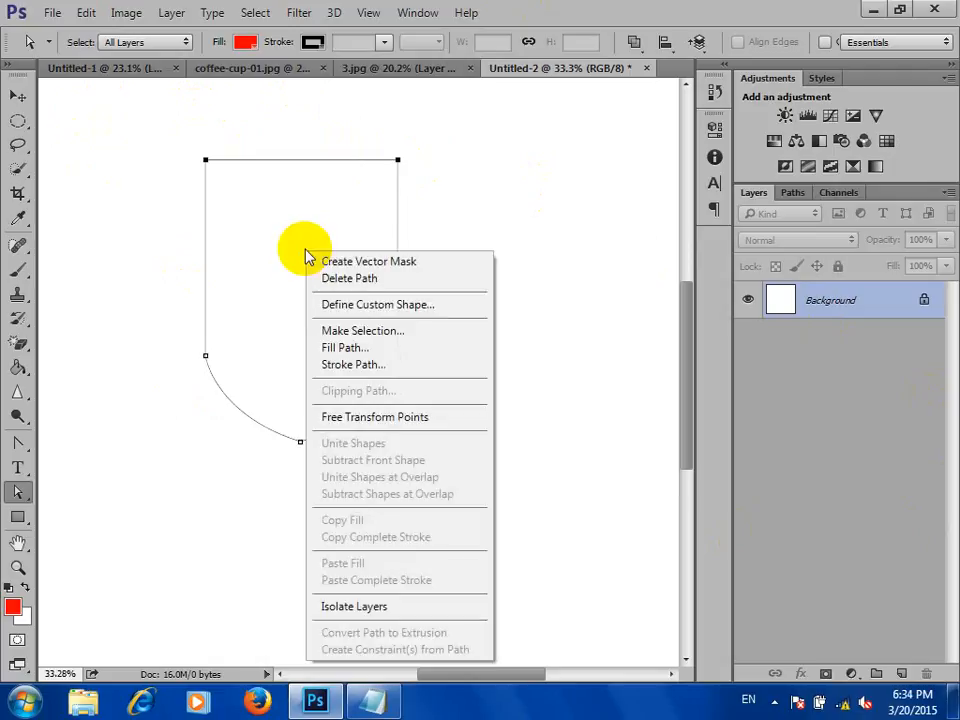
click(357, 333)
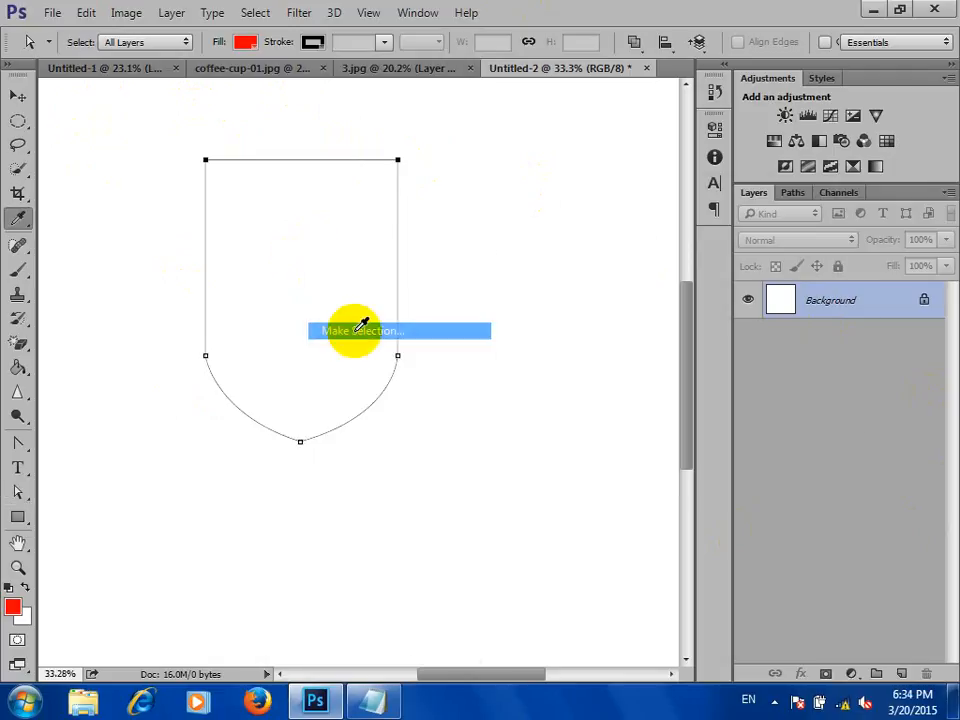
click(818, 233)
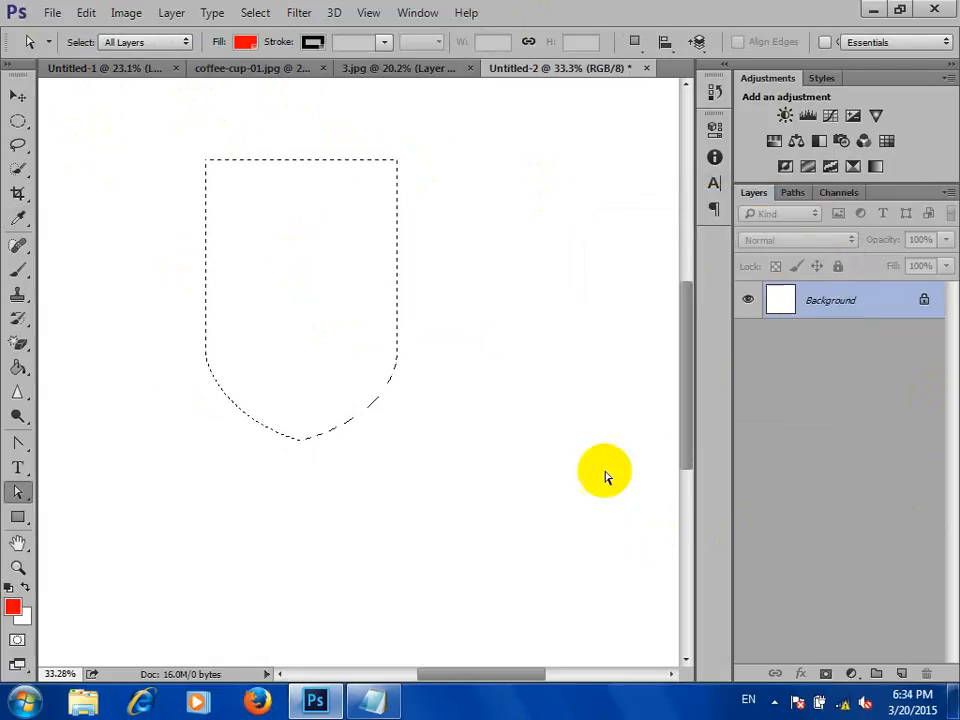
Add a new layer and fill the shield selection with the green foreground colour 0f951b.
click(903, 673)
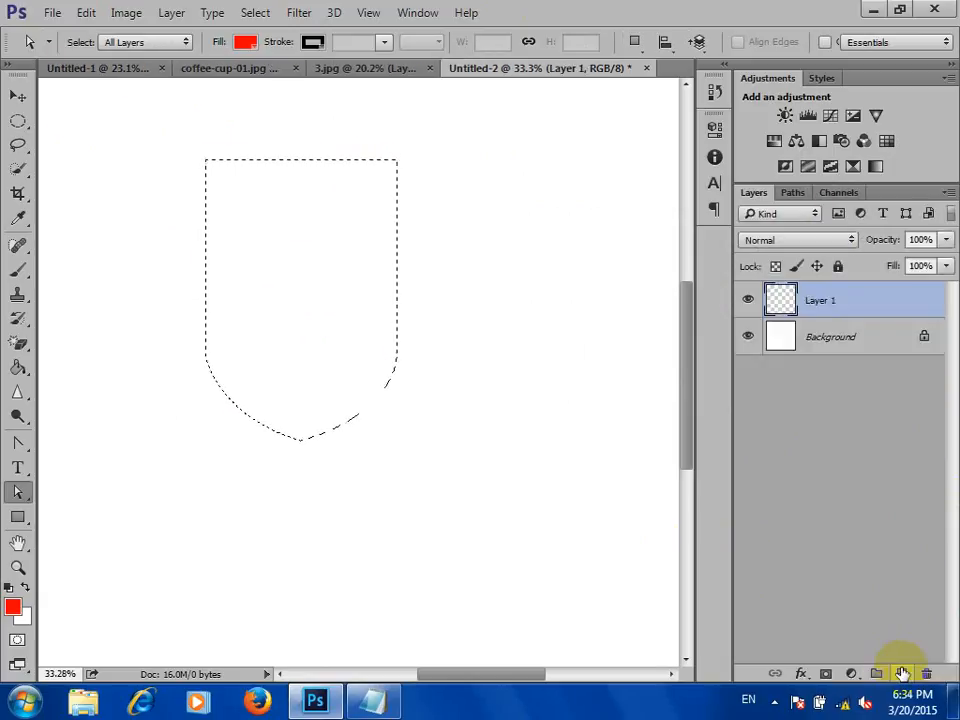
click(16, 612)
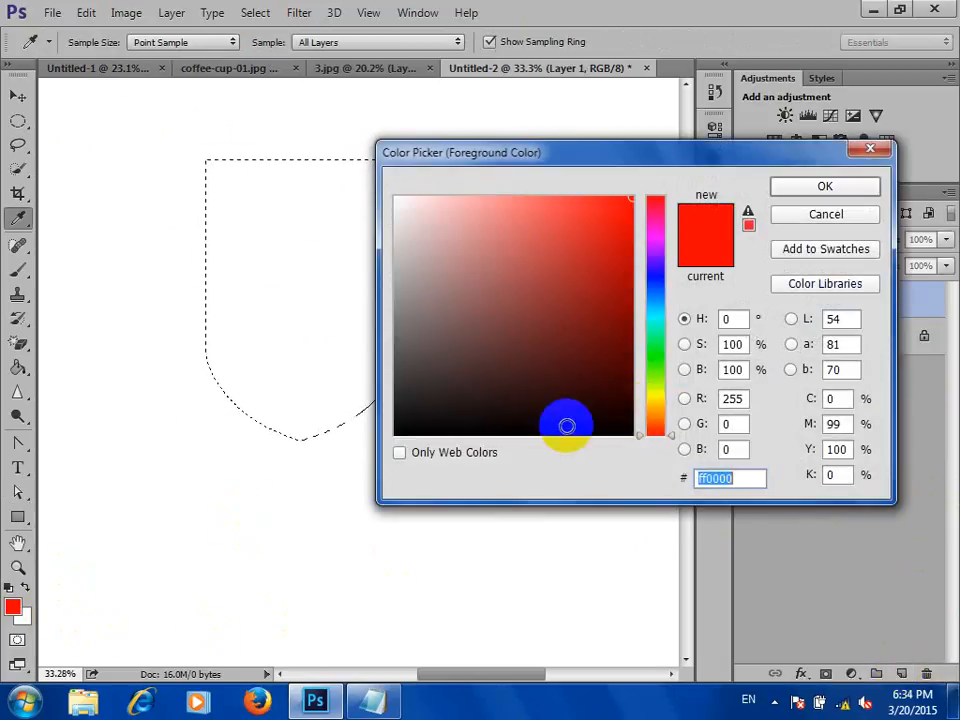
click(656, 354)
click(609, 296)
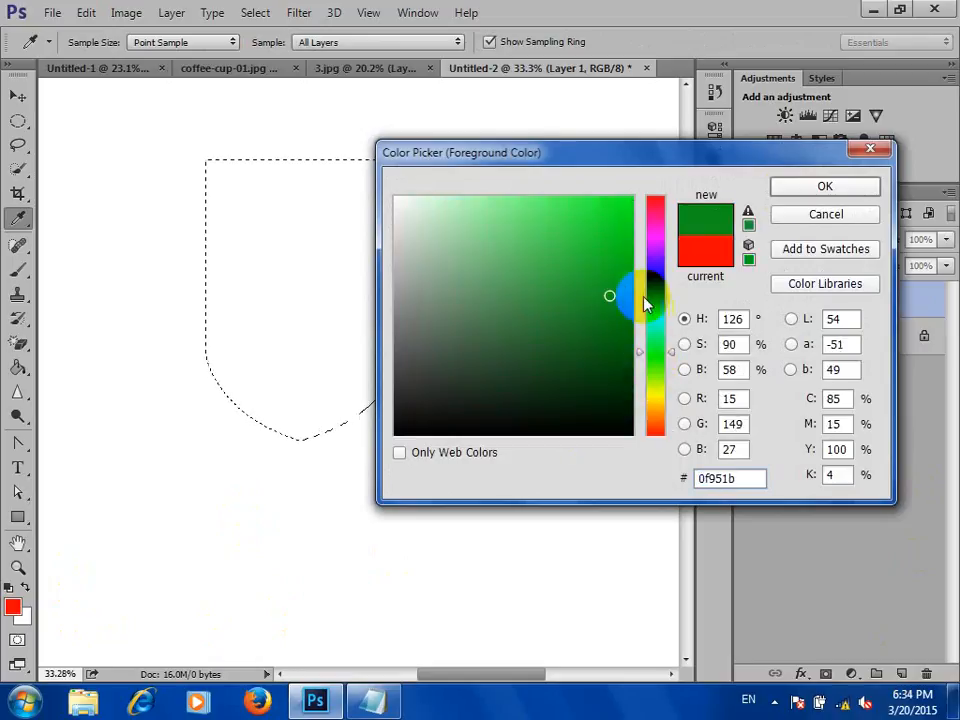
click(818, 188)
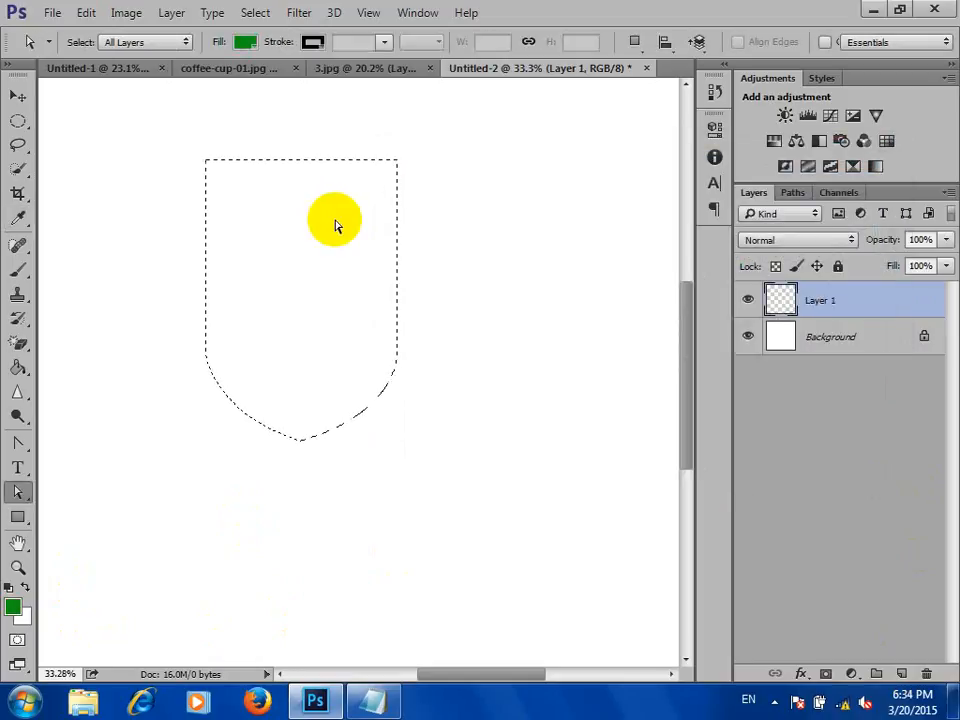
key(alt+BackSpace)
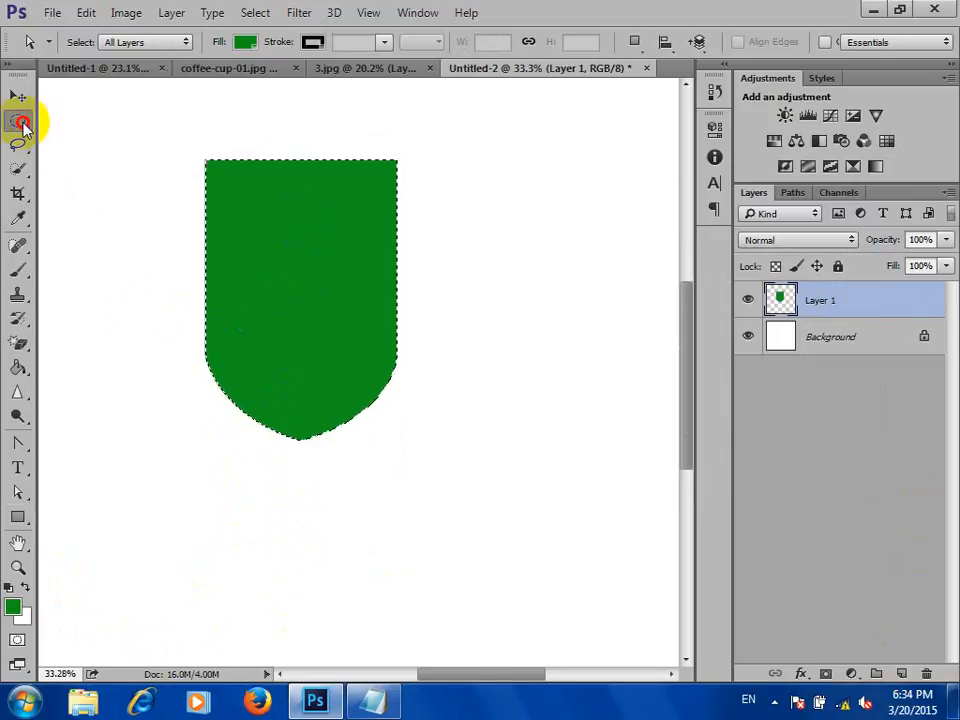
Subtract the shield's right half from the selection with the Rectangular Marquee, cutting along the vertical centre line through the tip.
drag(18, 121, 94, 118)
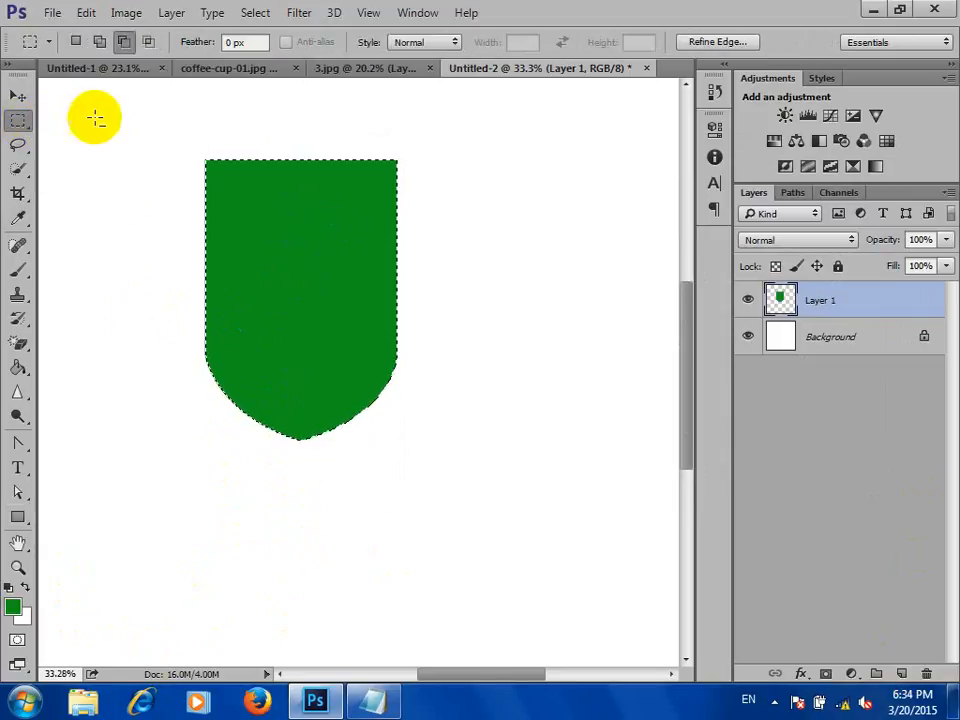
click(128, 40)
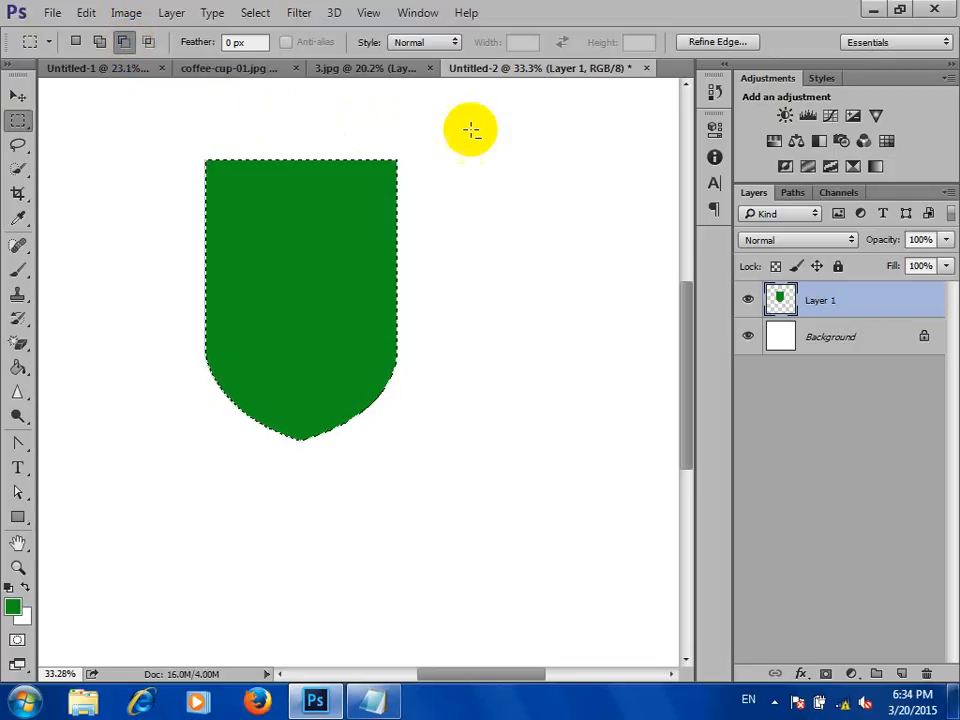
drag(465, 122, 300, 551)
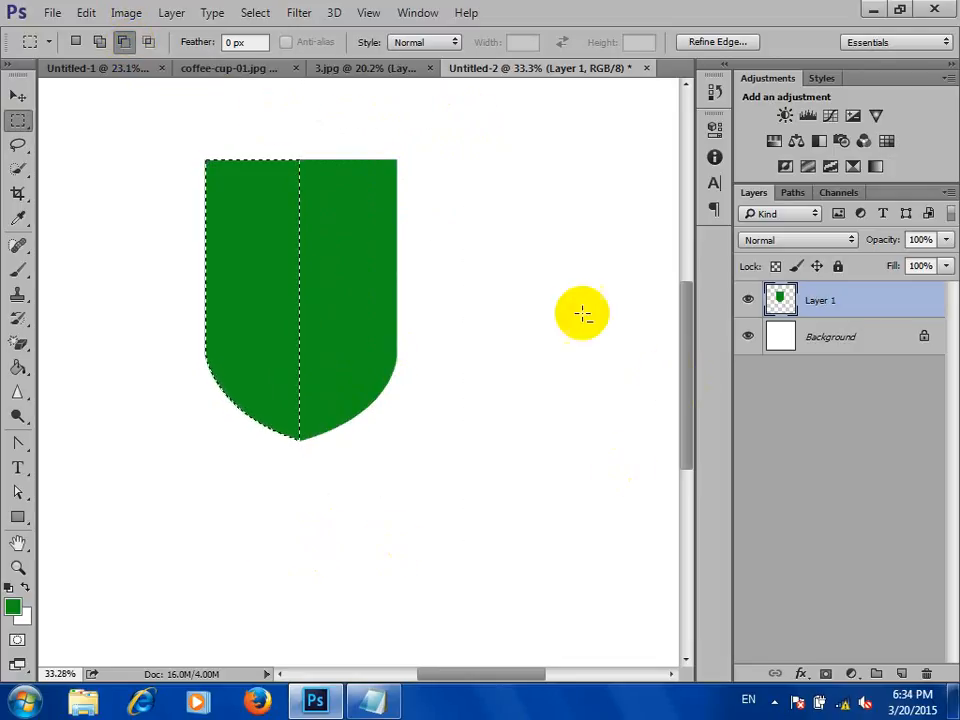
click(299, 404)
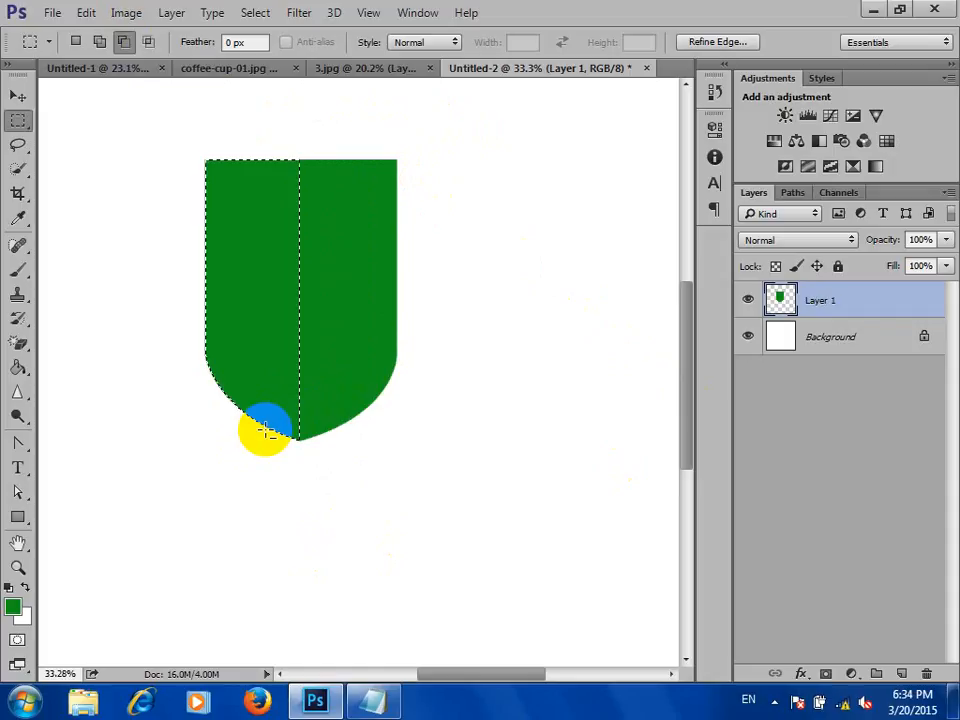
scroll(280, 431, up, 3)
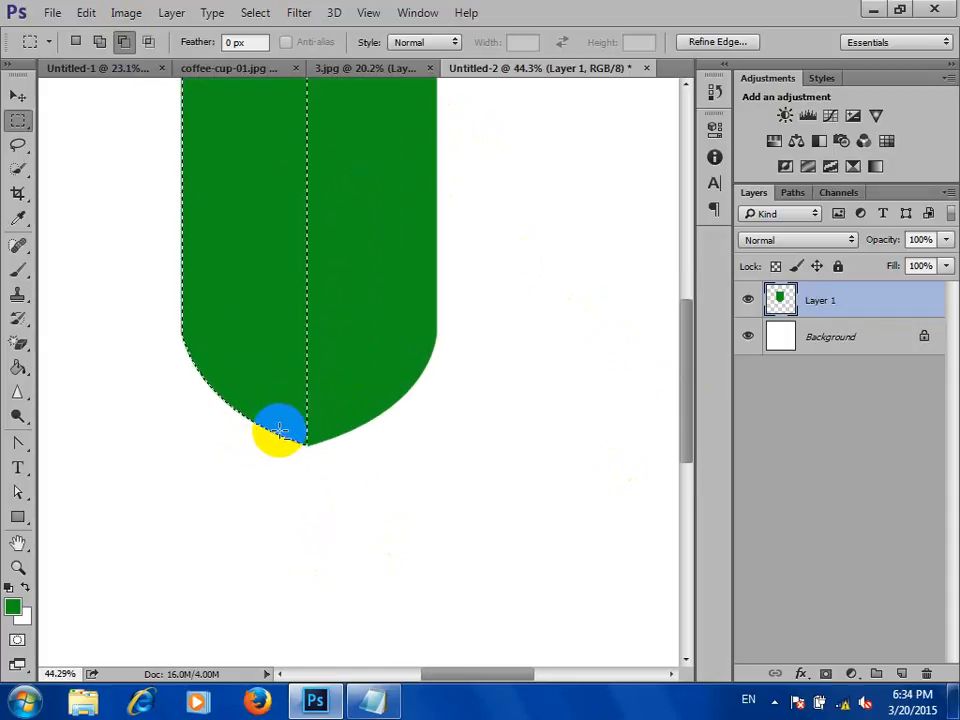
scroll(280, 431, down, 3)
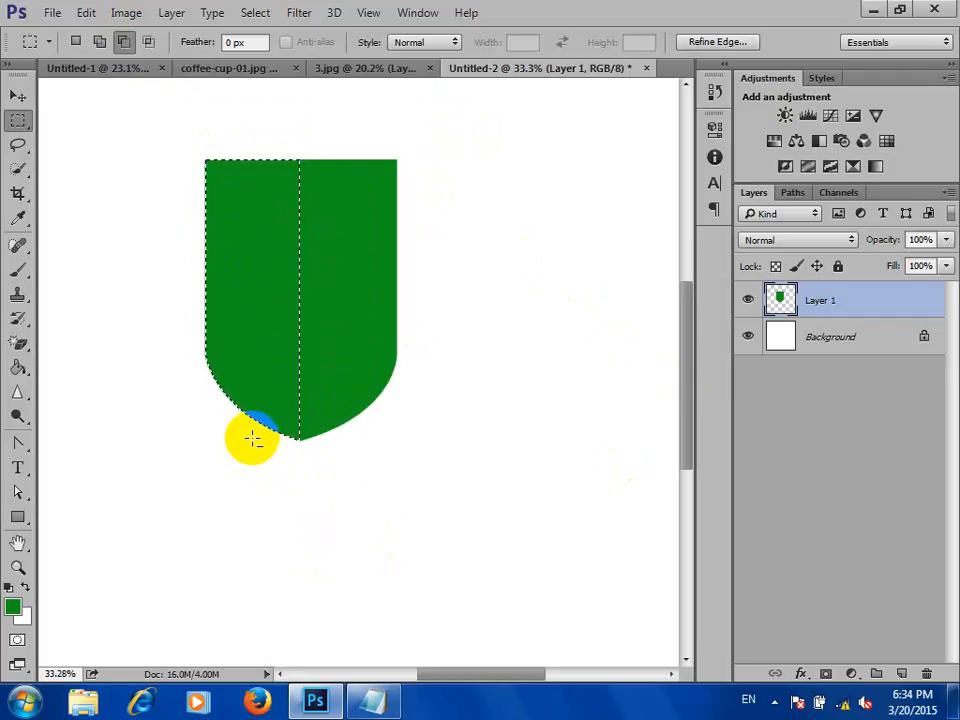
key(ctrl+t)
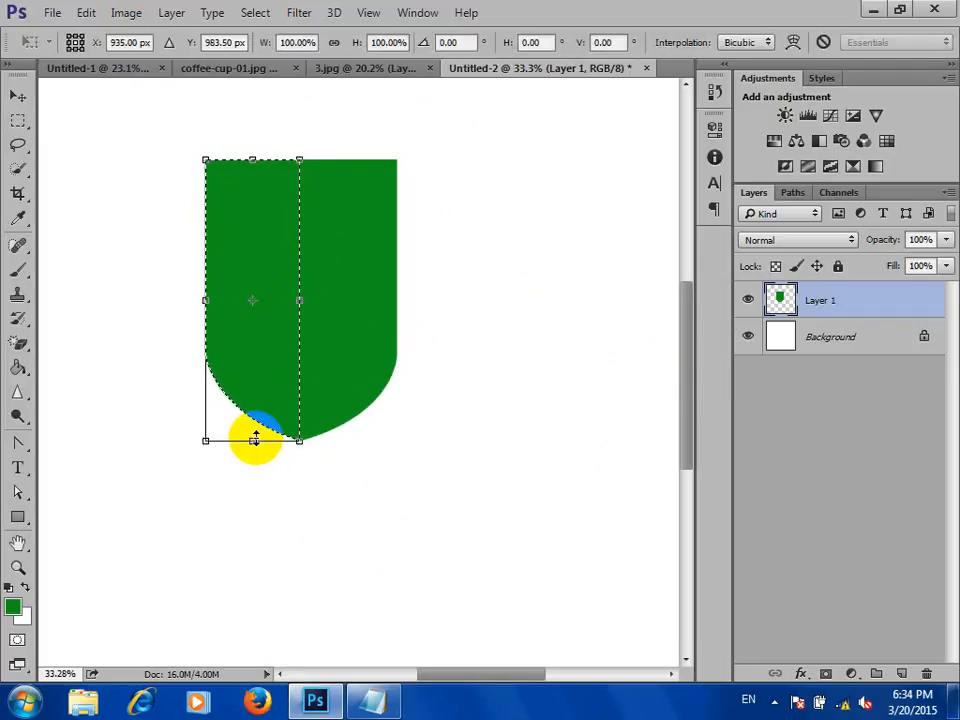
drag(255, 438, 254, 416)
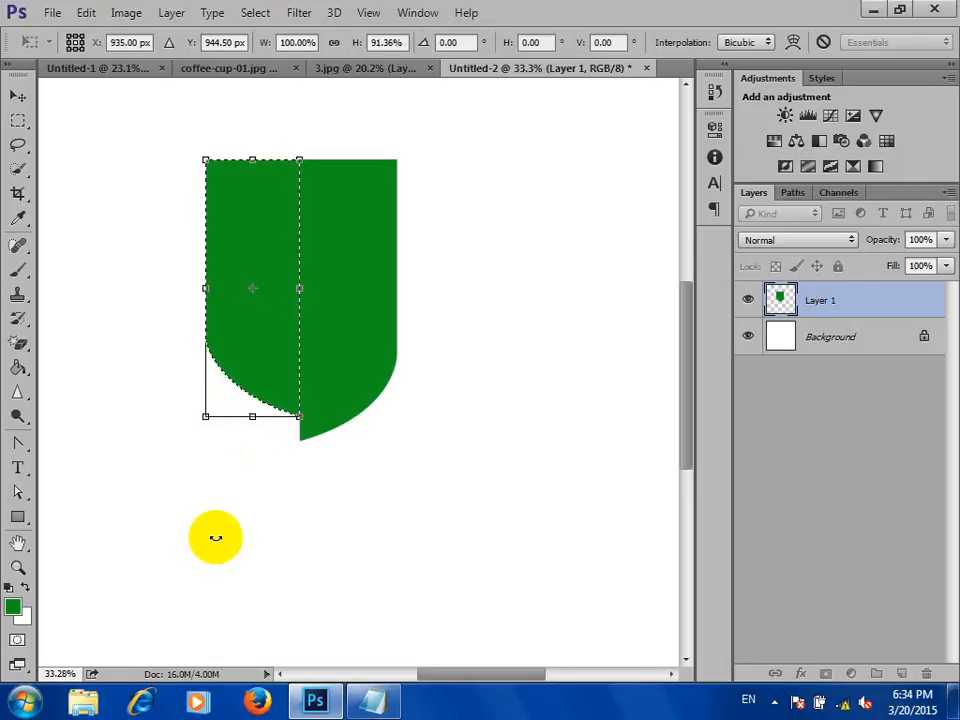
key(m)
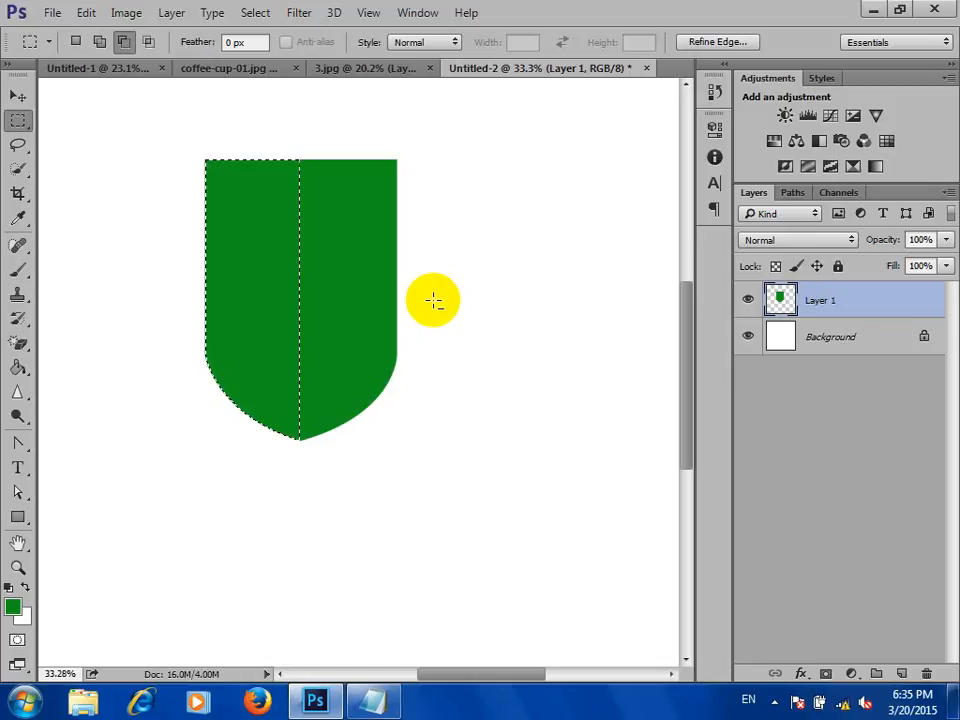
Transform the left-half selection, pulling its left edge in to 98.03% width and its bottom edge up to 99.11% height.
right_click(246, 283)
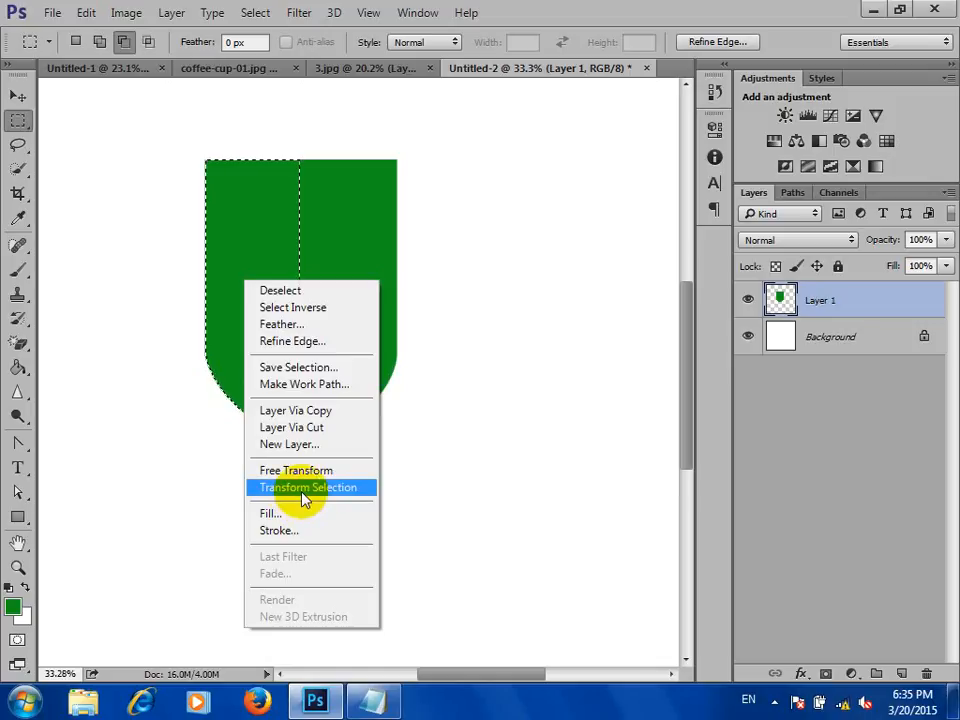
click(302, 490)
scroll(272, 482, up, 3)
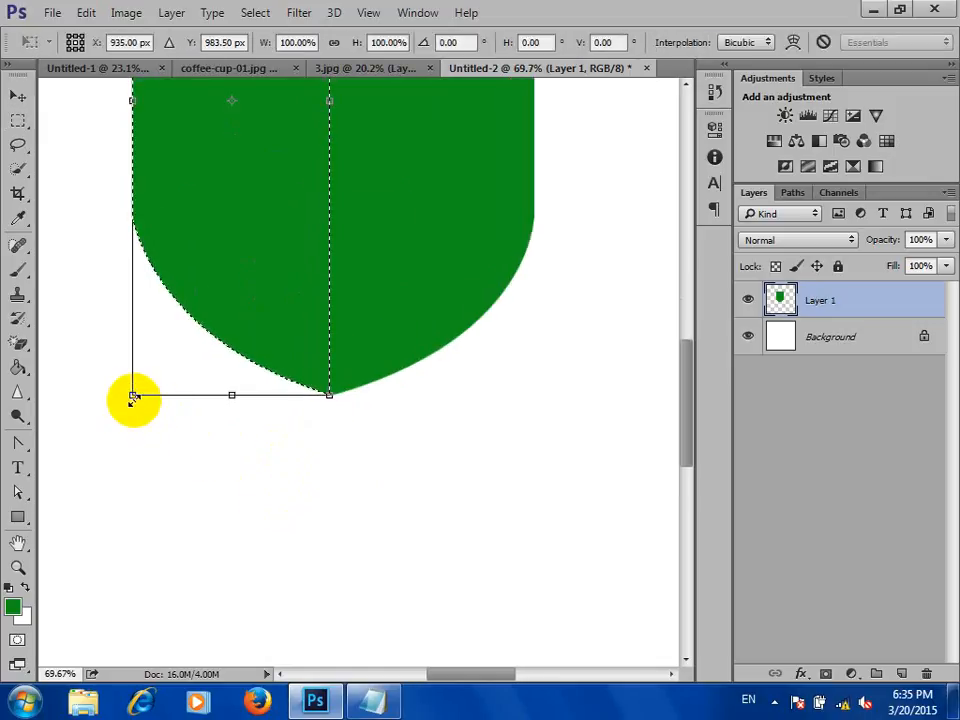
drag(133, 398, 135, 386)
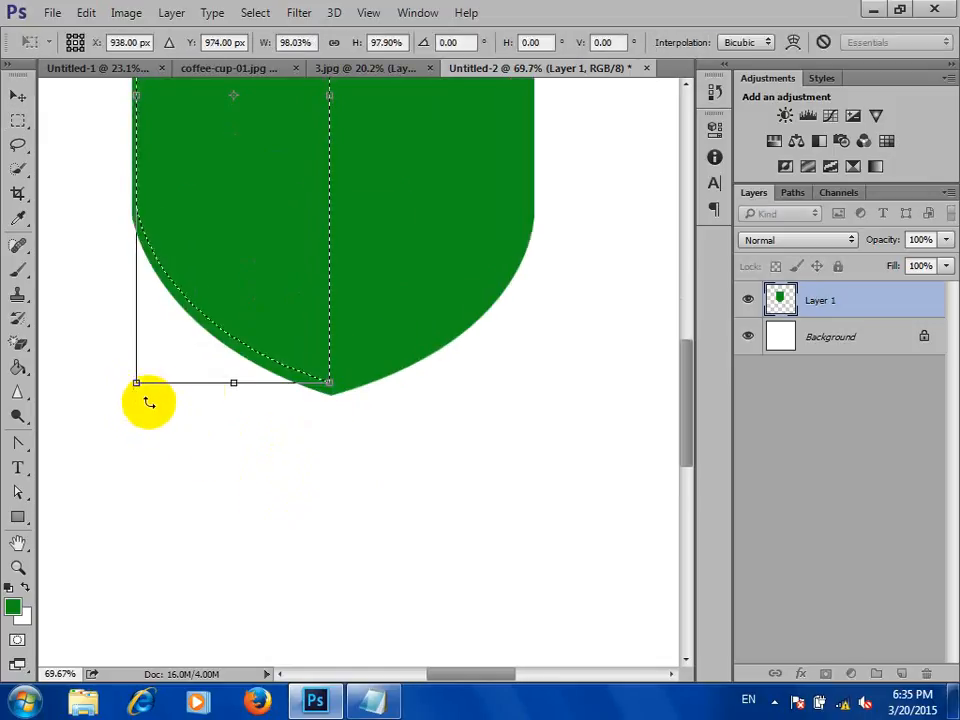
scroll(233, 376, up, 3)
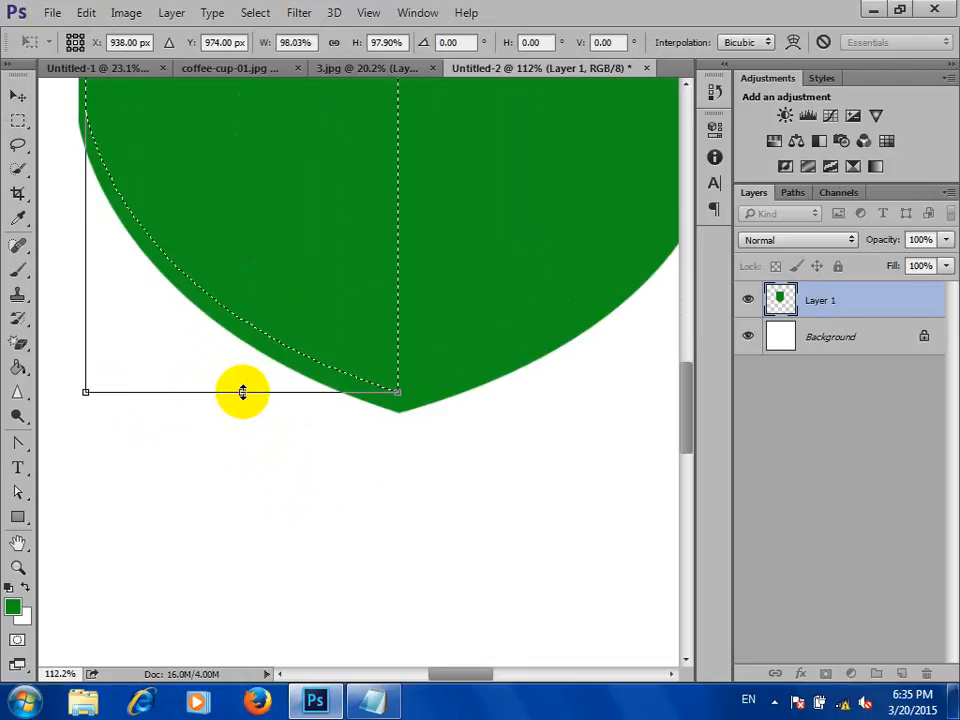
drag(243, 392, 243, 403)
scroll(247, 410, down, 7)
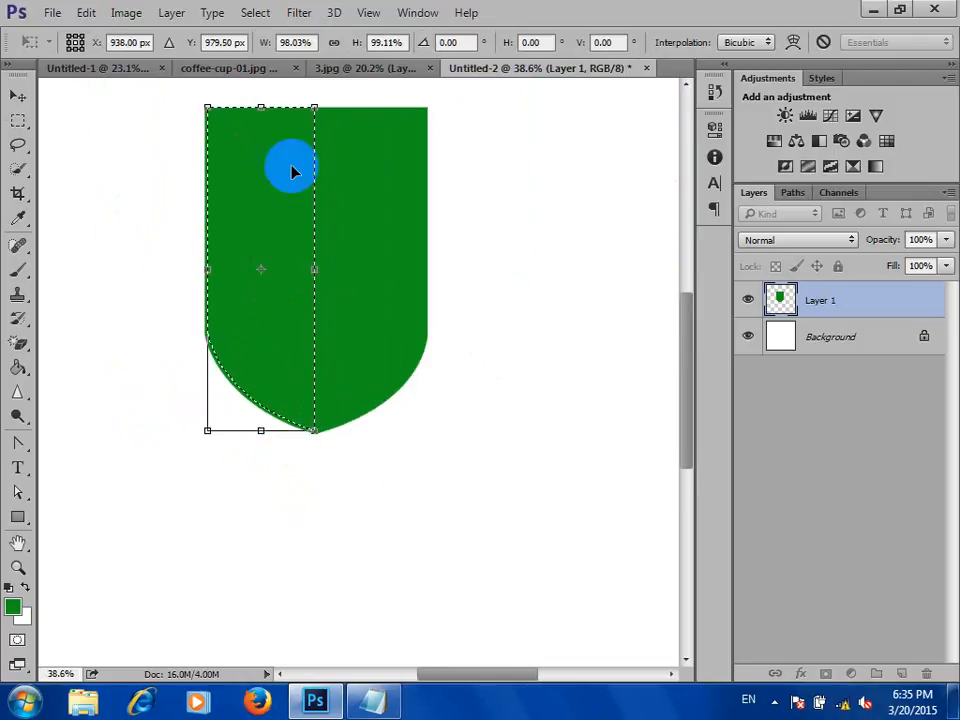
Lower the selection's top edge just inside the shield, to 98.56% height, and commit the selection transform.
scroll(261, 105, up, 3)
scroll(261, 105, up, 3)
drag(266, 107, 266, 118)
scroll(268, 118, up, 3)
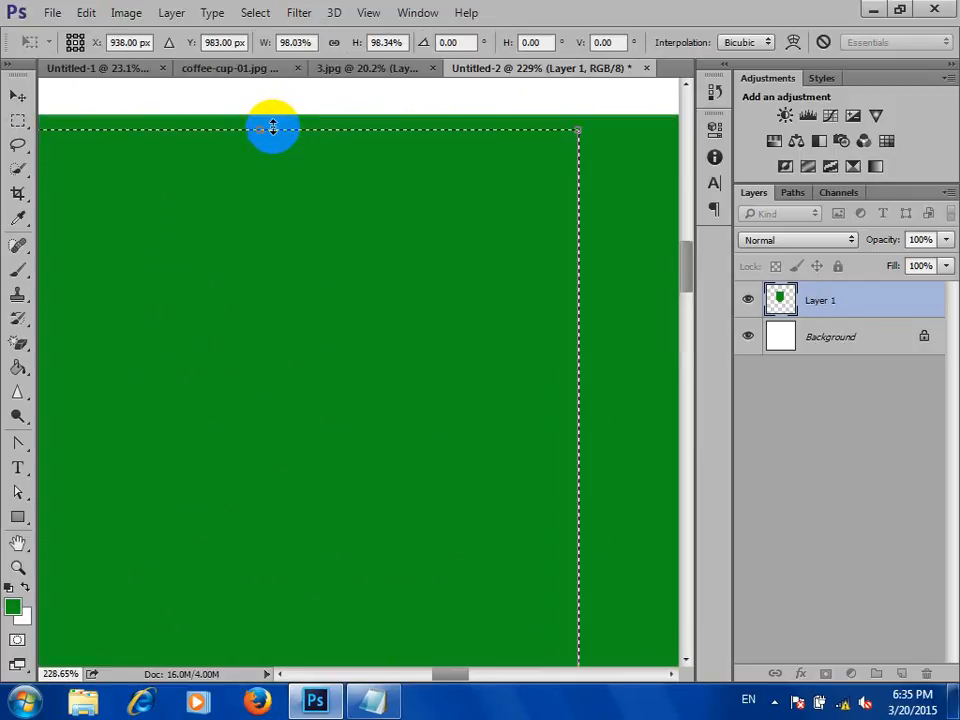
drag(258, 127, 257, 125)
scroll(300, 166, down, 3)
scroll(319, 167, down, 3)
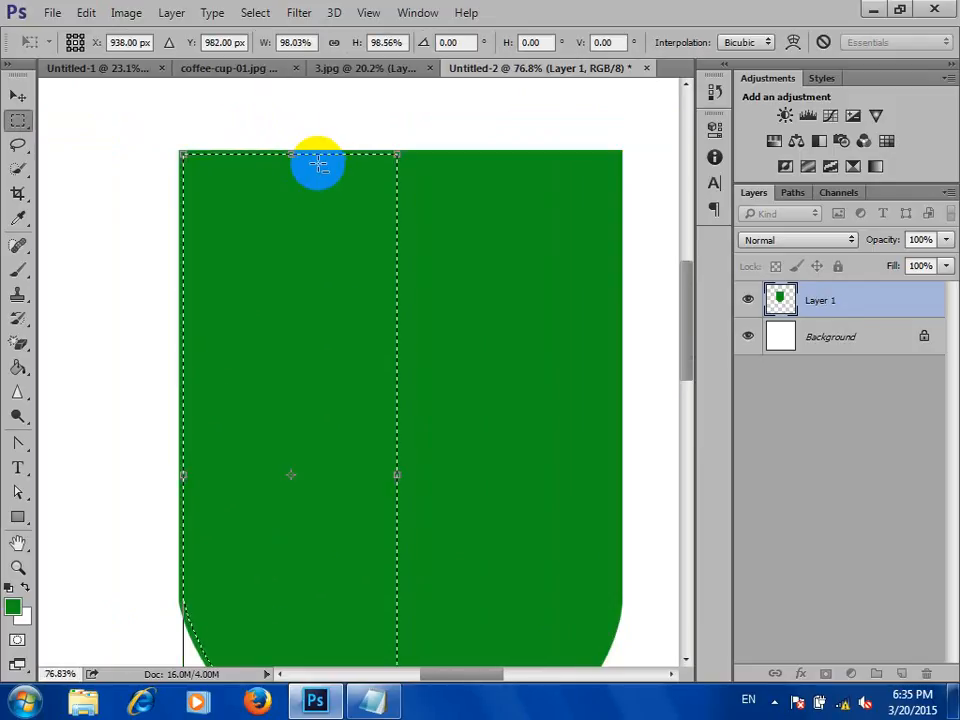
key(Return)
scroll(355, 150, down, 3)
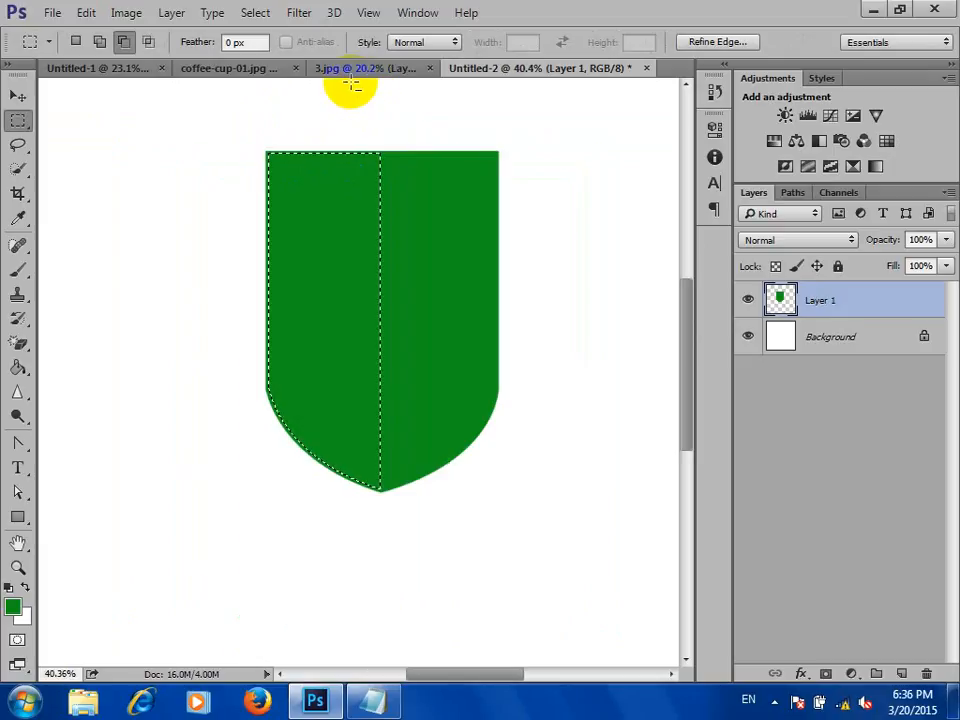
Add a new layer, fill the left-half selection with the white background colour, and deselect.
click(901, 675)
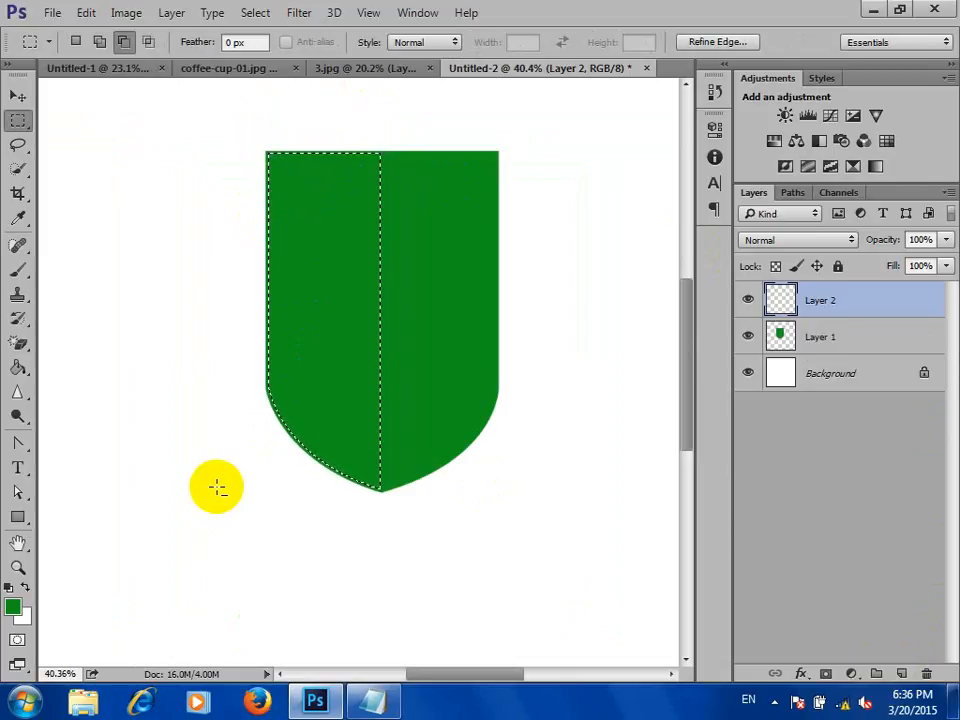
key(ctrl+BackSpace)
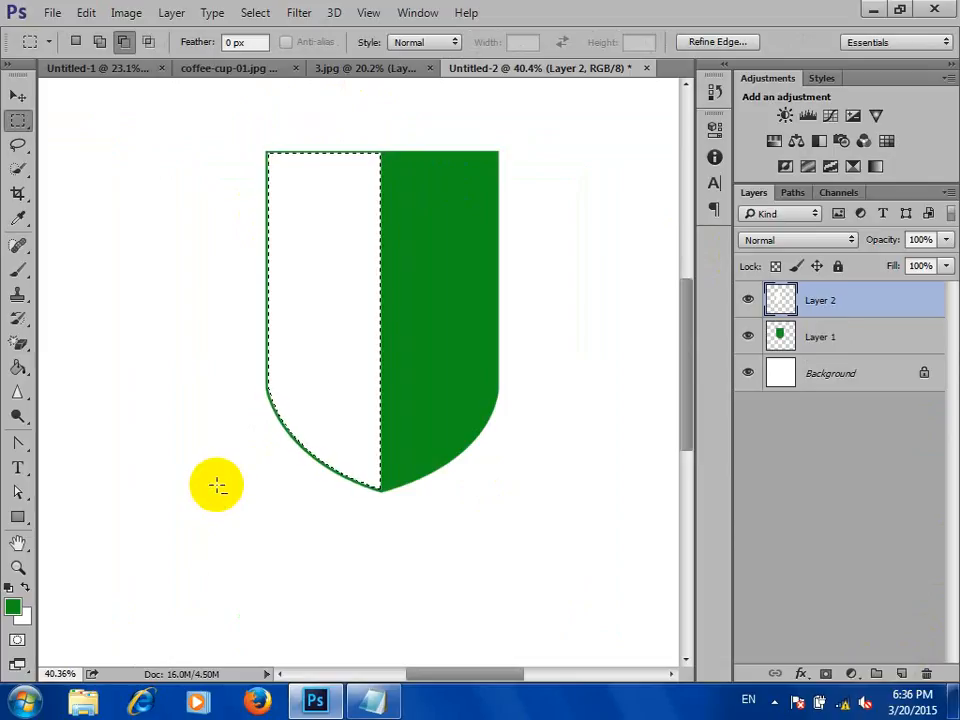
key(ctrl+d)
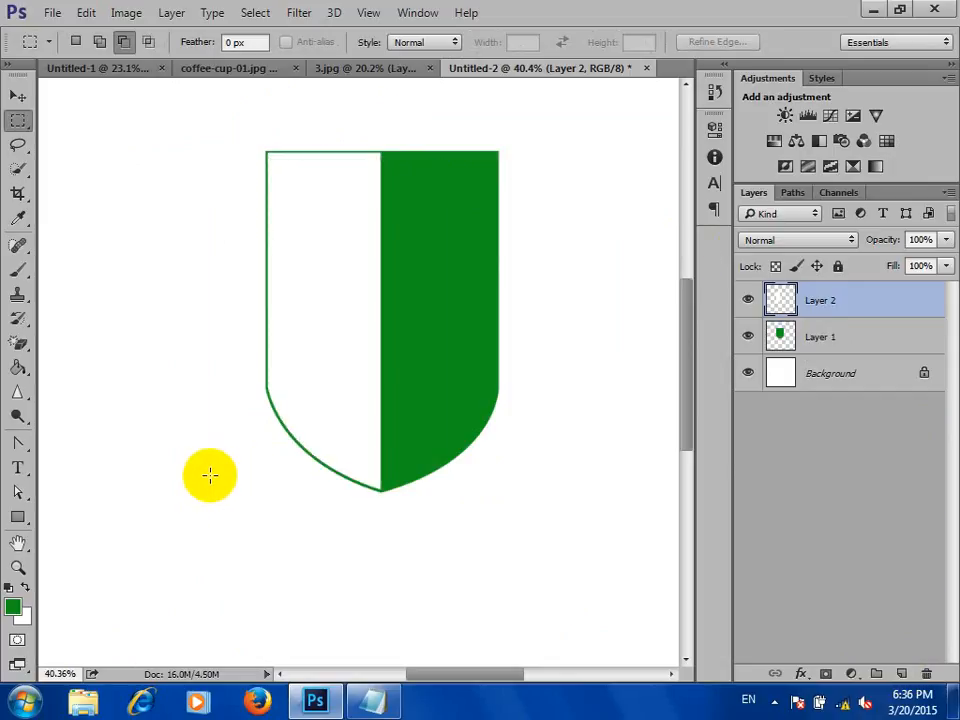
scroll(396, 317, down, 1)
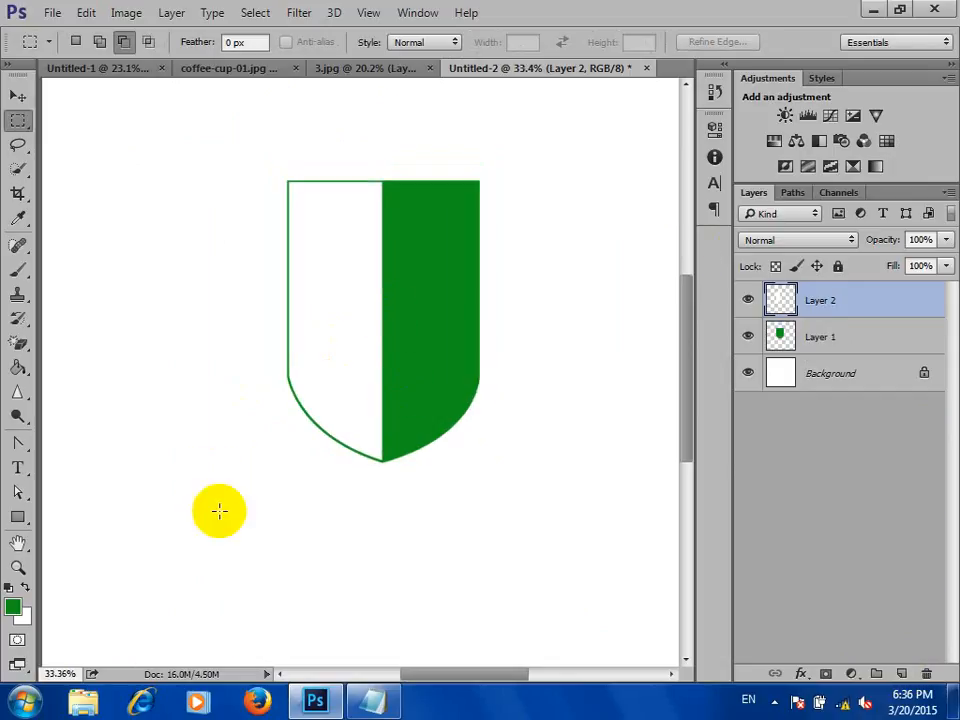
Add the text SETEC in capitals beside the shield, in green Arial Black at 87 pt.
click(17, 470)
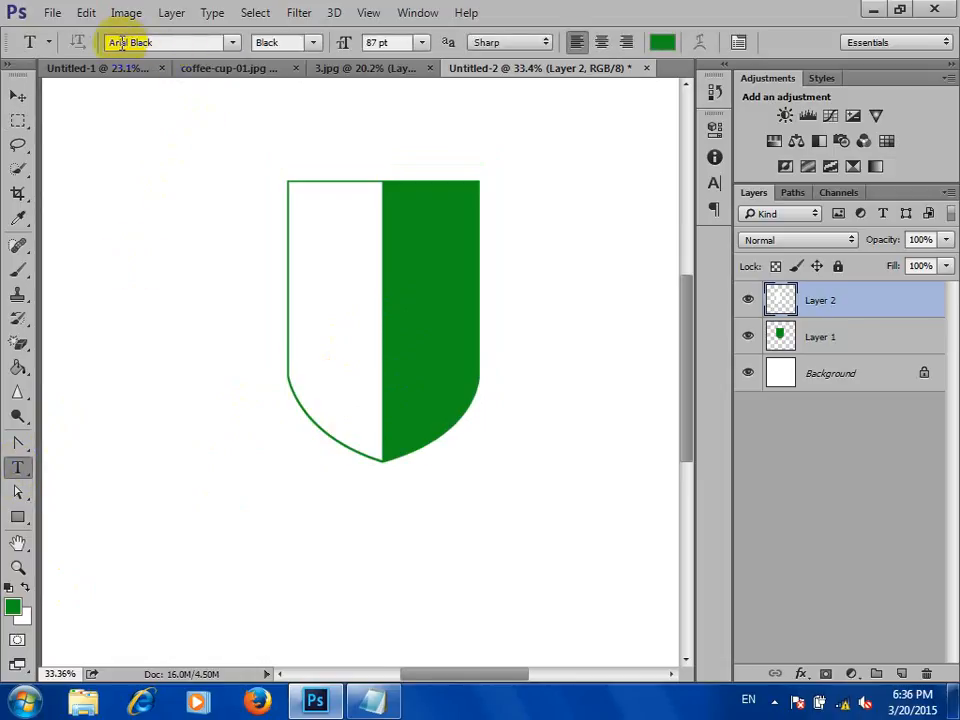
click(102, 338)
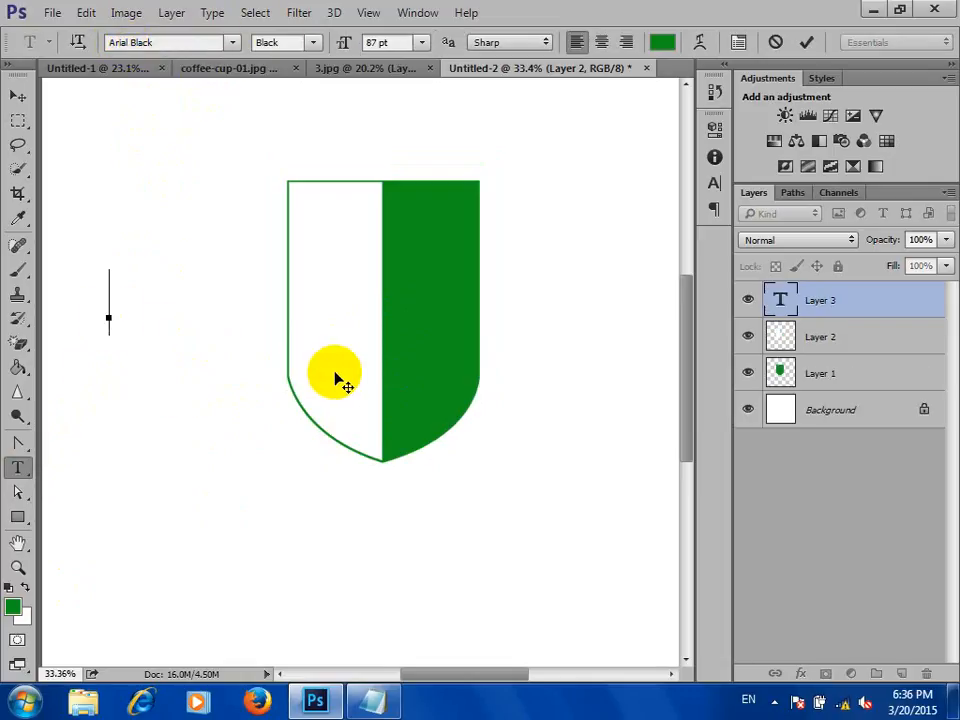
text(setec)
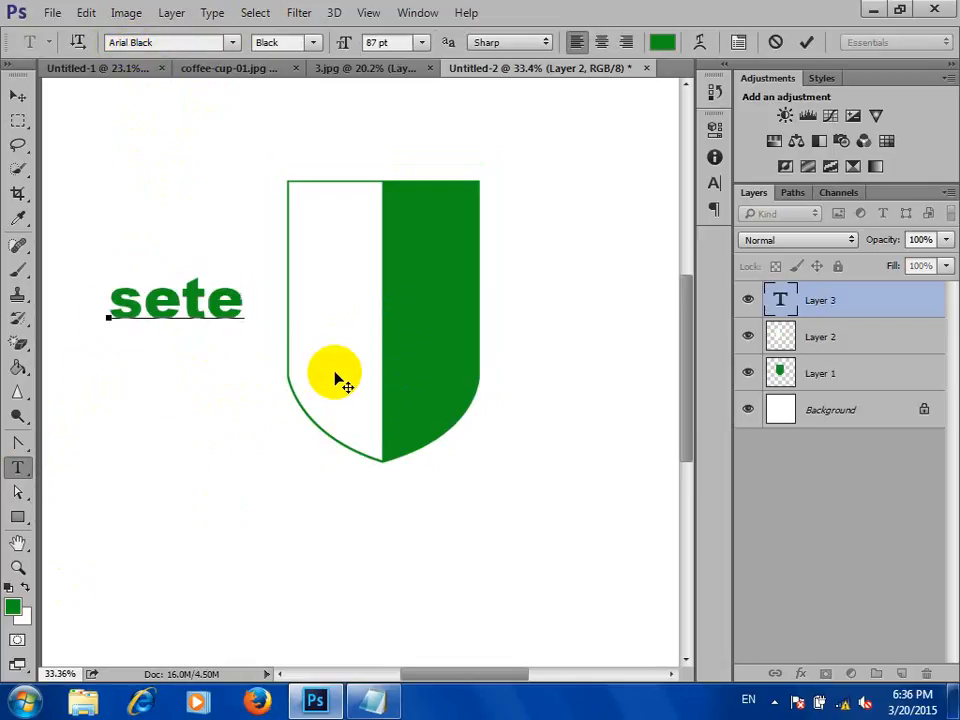
key(BackSpace)
key(BackSpace)
key(BackSpace)
key(BackSpace)
key(BackSpace)
text(S)
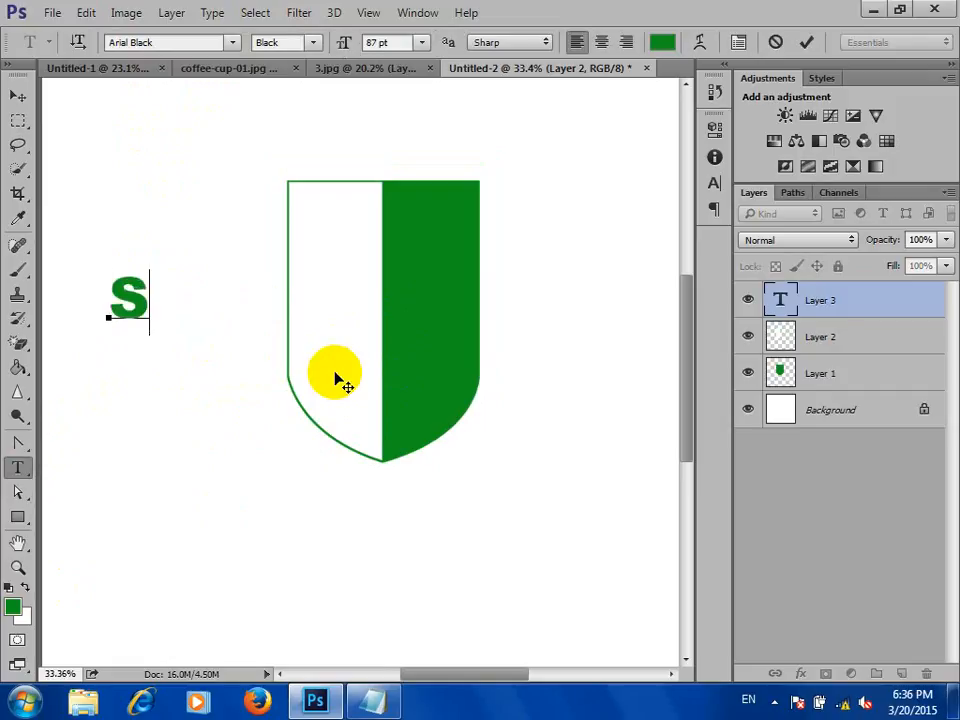
text(ETEC)
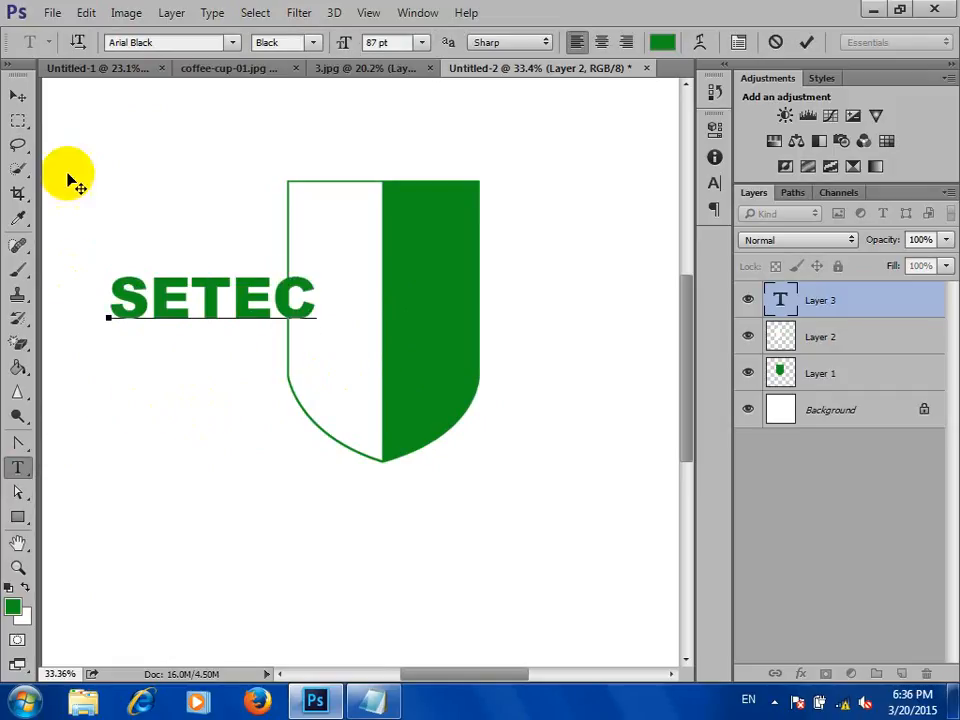
Scale the SETEC text proportionally to 86.82% and place it across the upper part of the shield.
click(17, 95)
drag(182, 279, 176, 434)
key(ctrl+t)
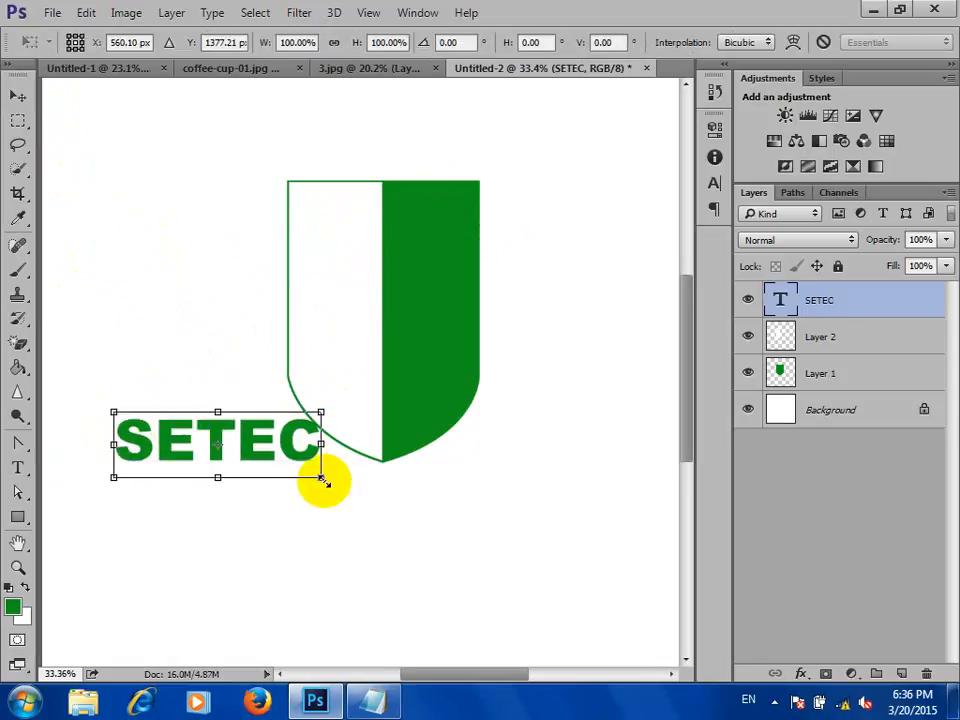
drag(321, 480, 292, 467)
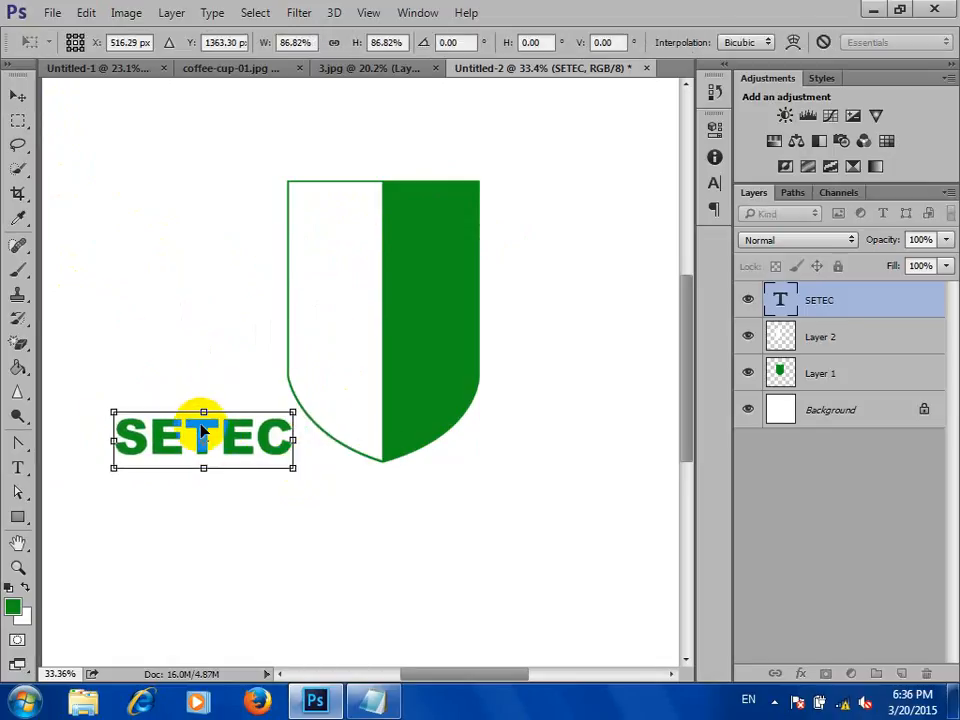
drag(201, 424, 383, 232)
scroll(415, 240, up, 3)
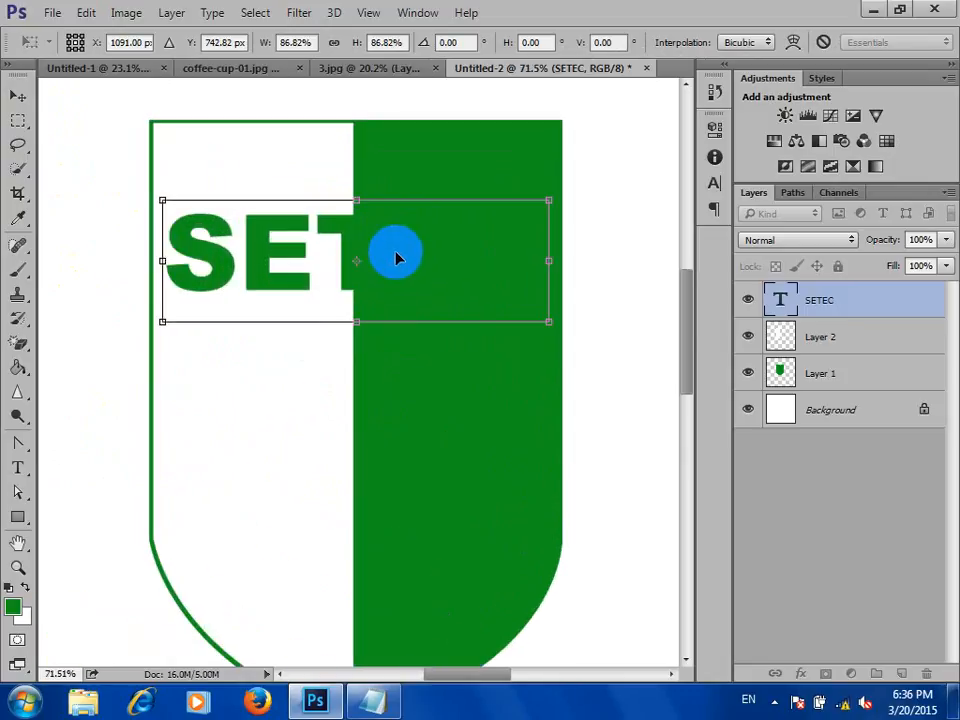
Nudge the SETEC text slightly right, stretch its height downward to 114.63%, and commit the transform.
key(Right)
key(Right)
key(Right)
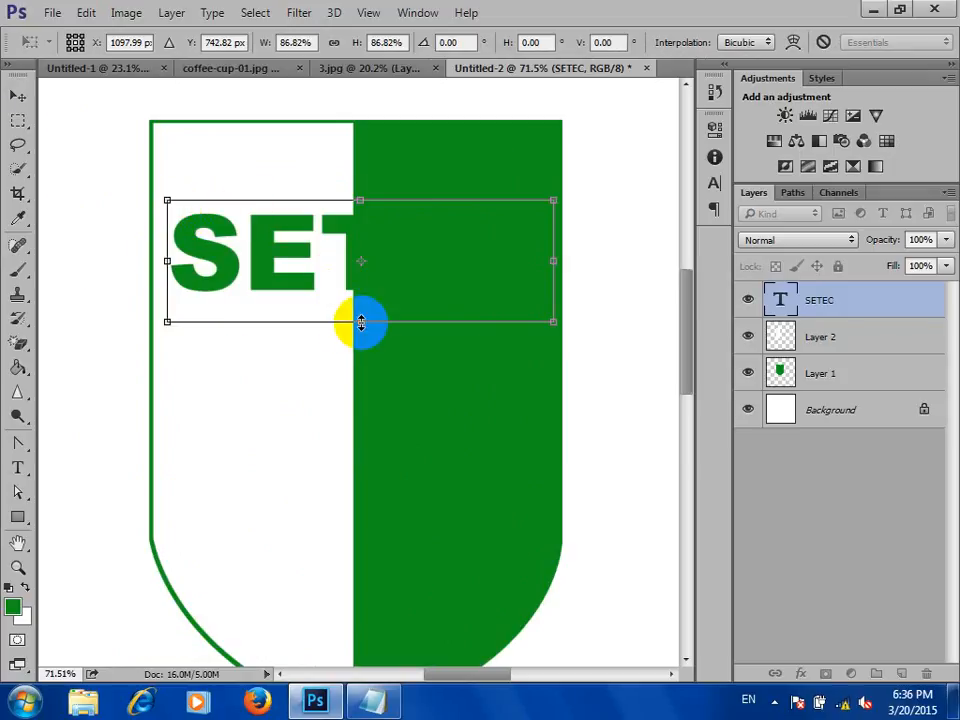
drag(359, 321, 356, 360)
key(Return)
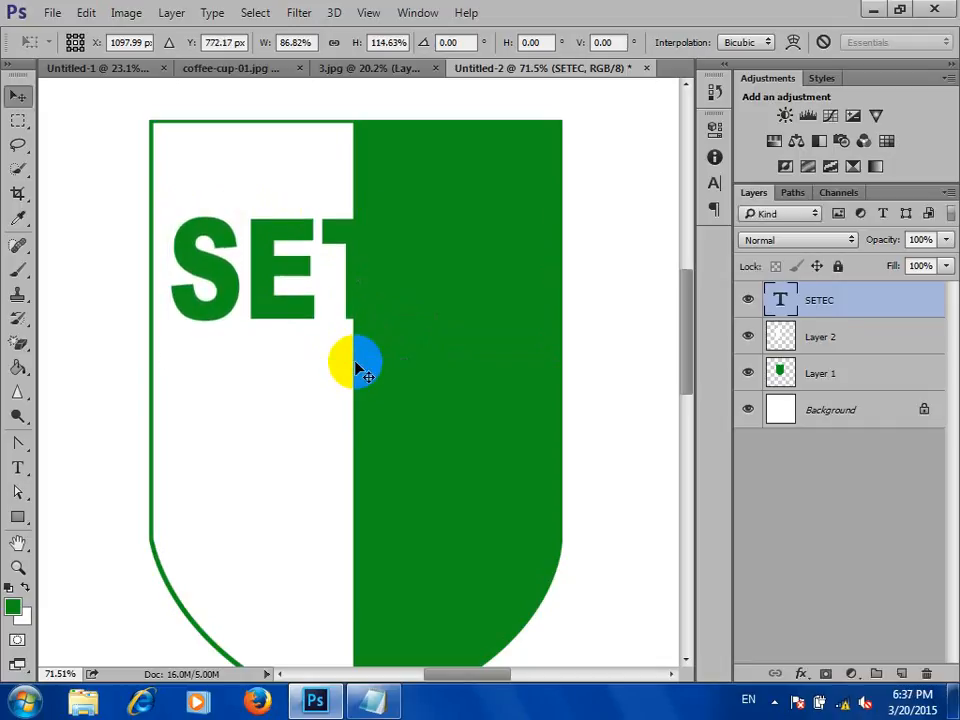
Change the colour of the whole SETEC text to bright red.
double_click(780, 300)
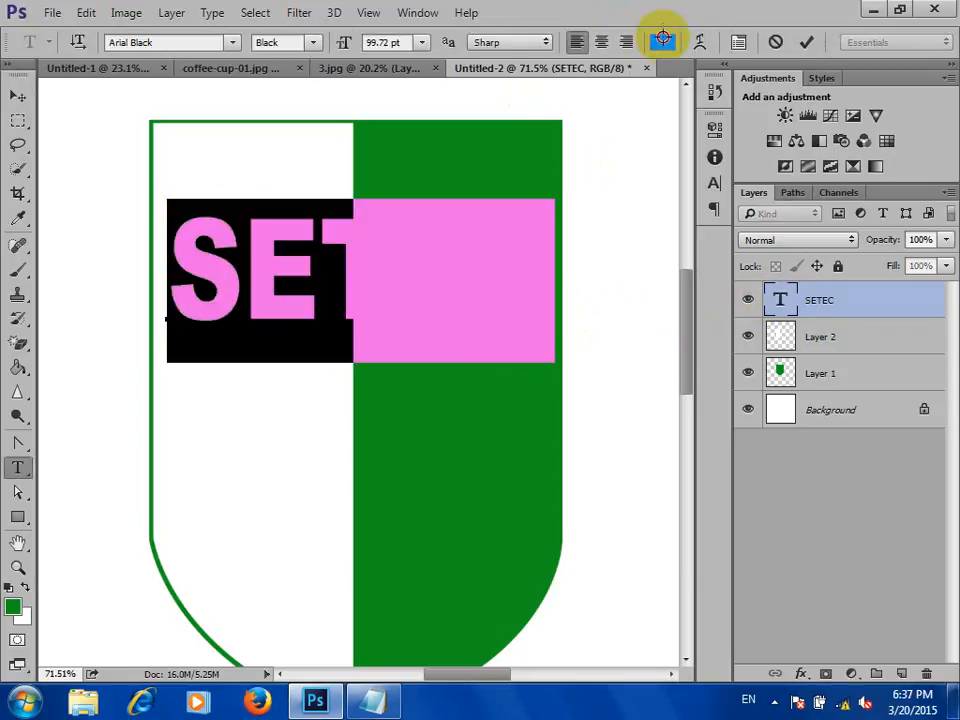
click(663, 40)
click(658, 201)
click(629, 198)
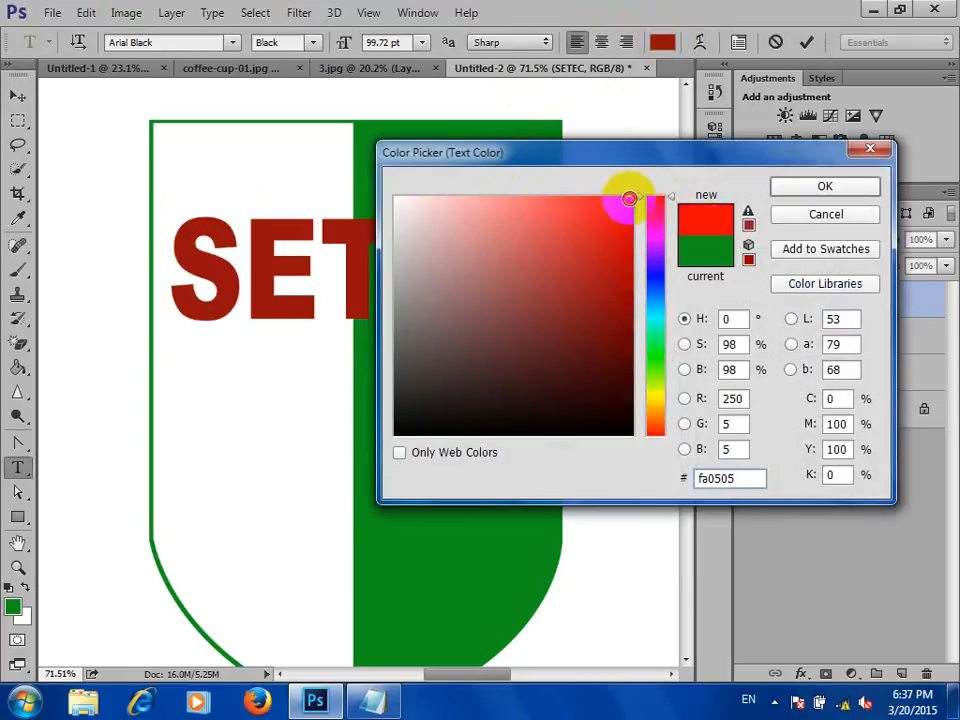
click(634, 196)
click(792, 190)
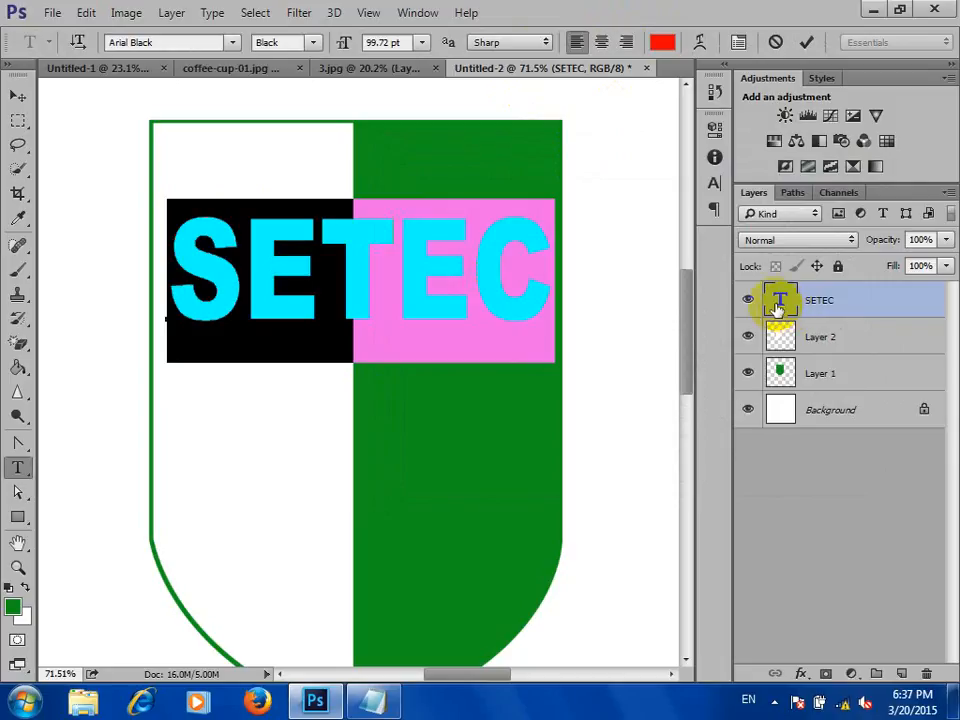
Nudge the red SETEC text a few pixels left to centre it across the shield.
click(18, 95)
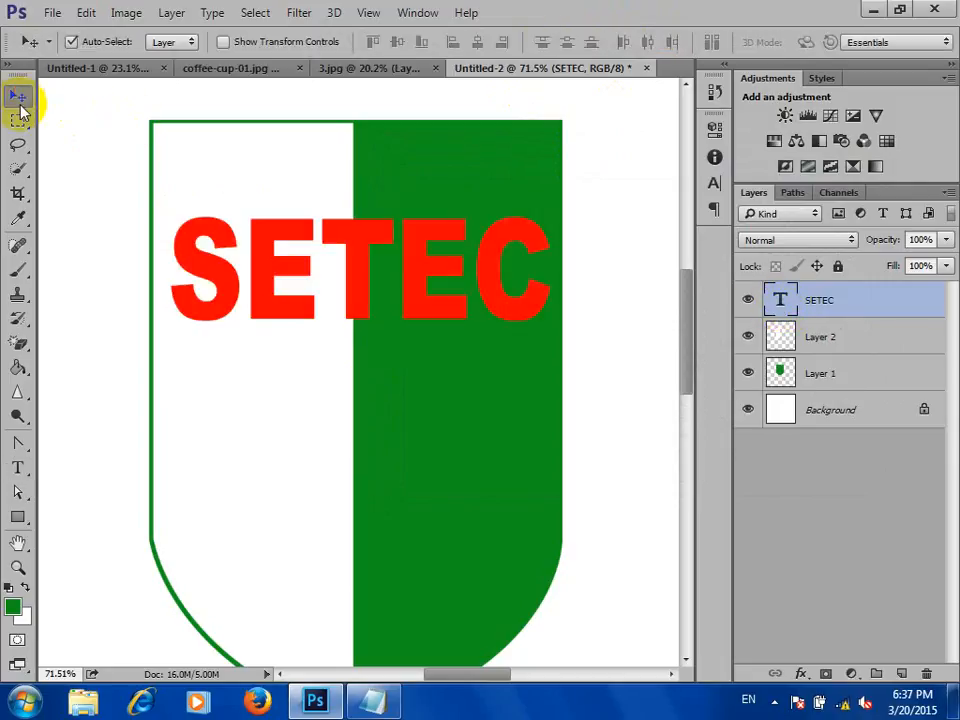
key(Left)
key(Left)
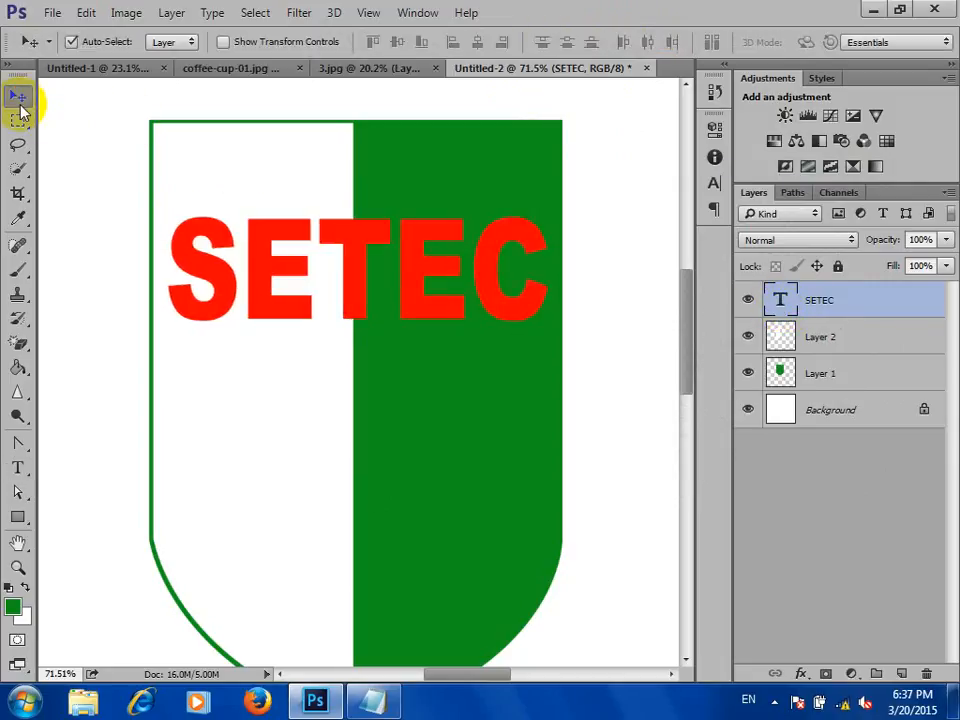
key(Left)
key(Left)
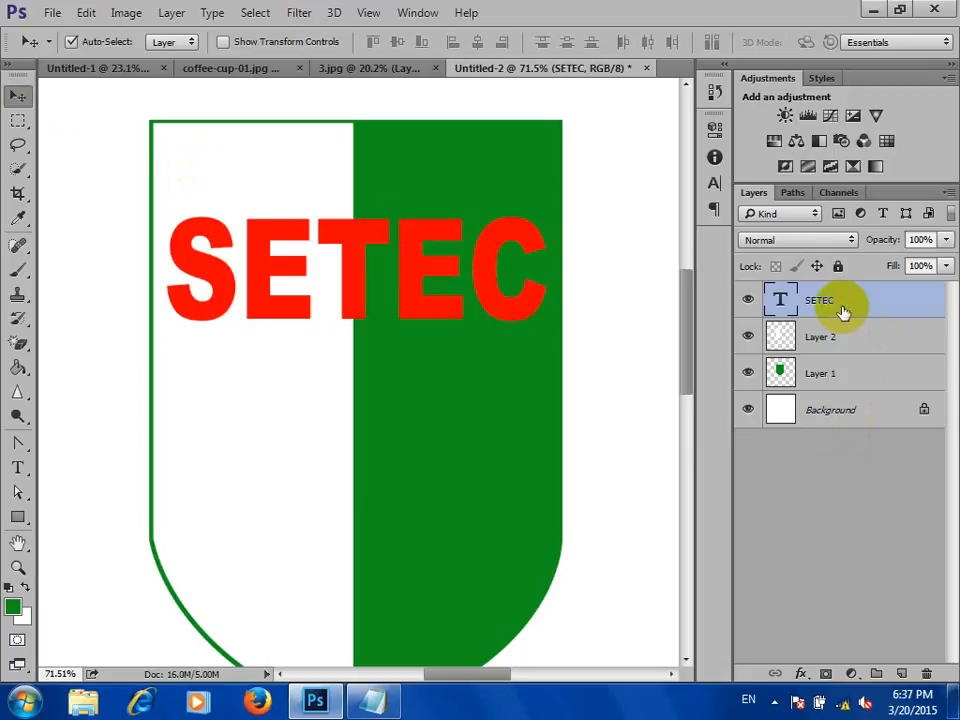
Rasterize the SETEC type layer.
click(169, 13)
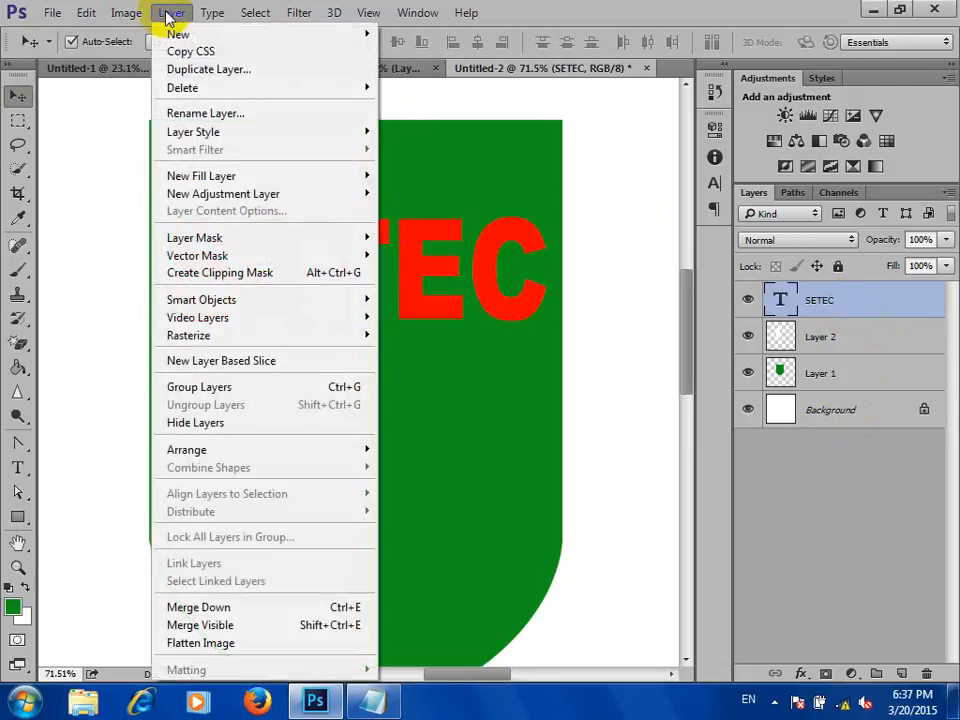
mouse_move(233, 343)
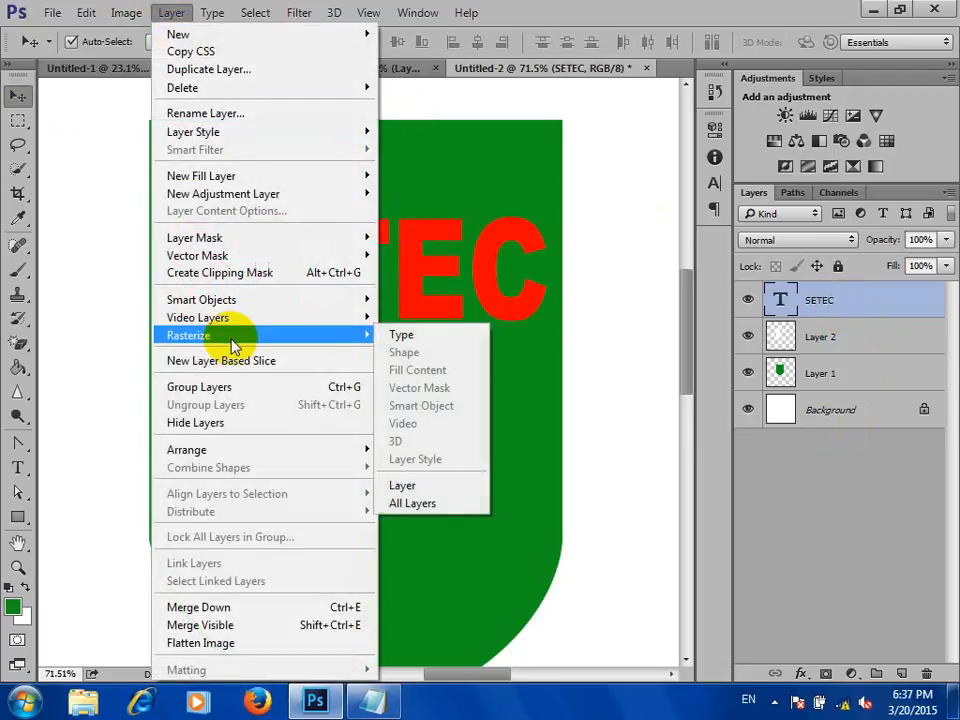
click(386, 340)
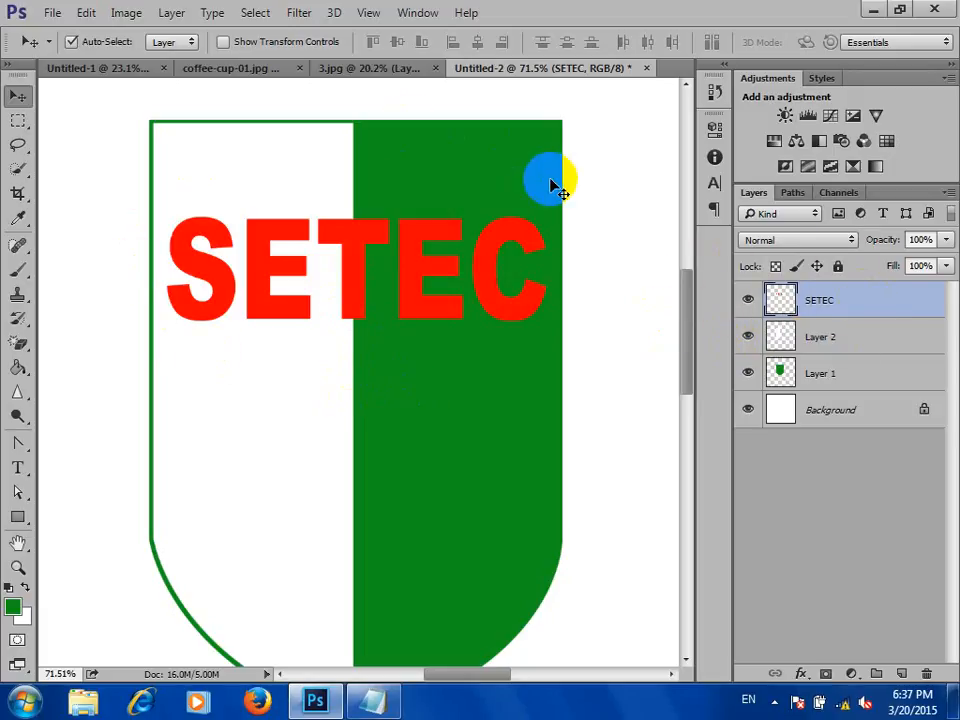
Load the SETEC layer's transparency as a new selection and deselect it.
click(252, 13)
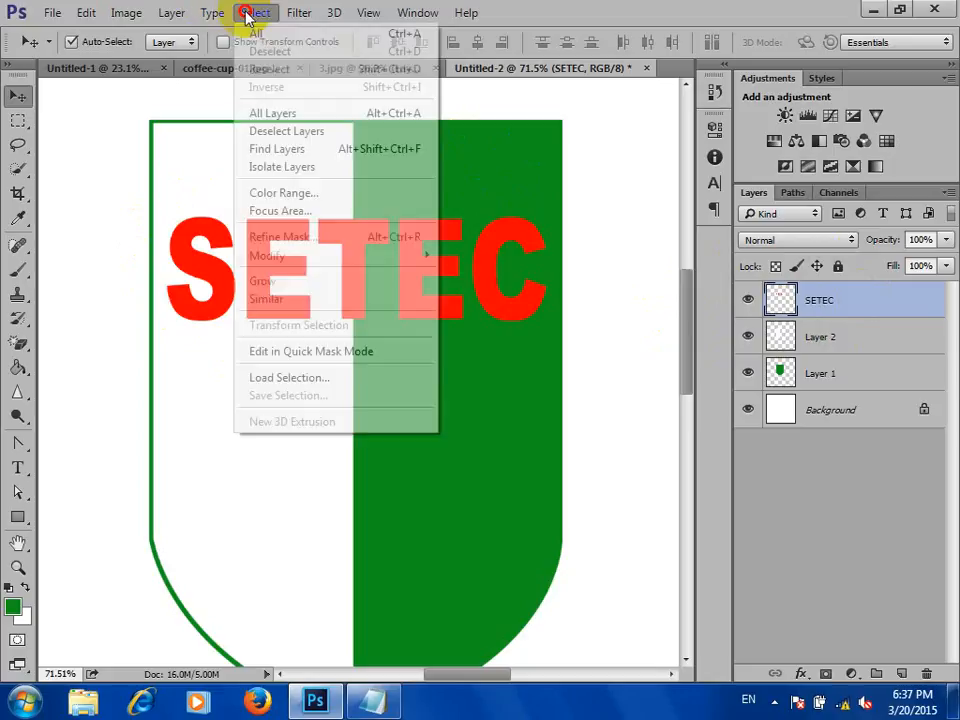
click(322, 378)
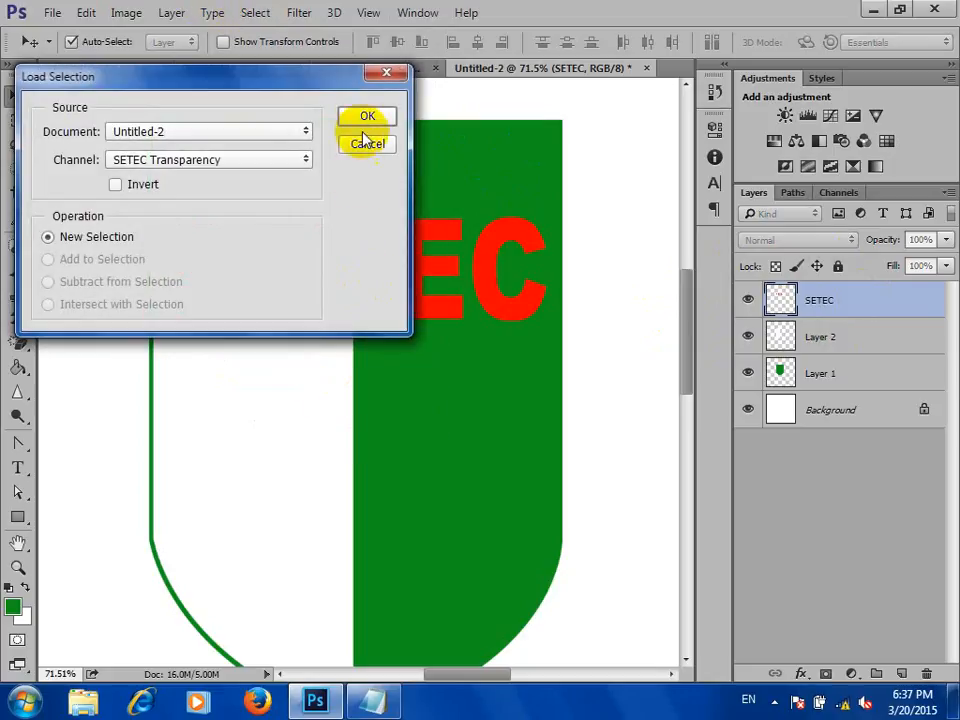
click(367, 117)
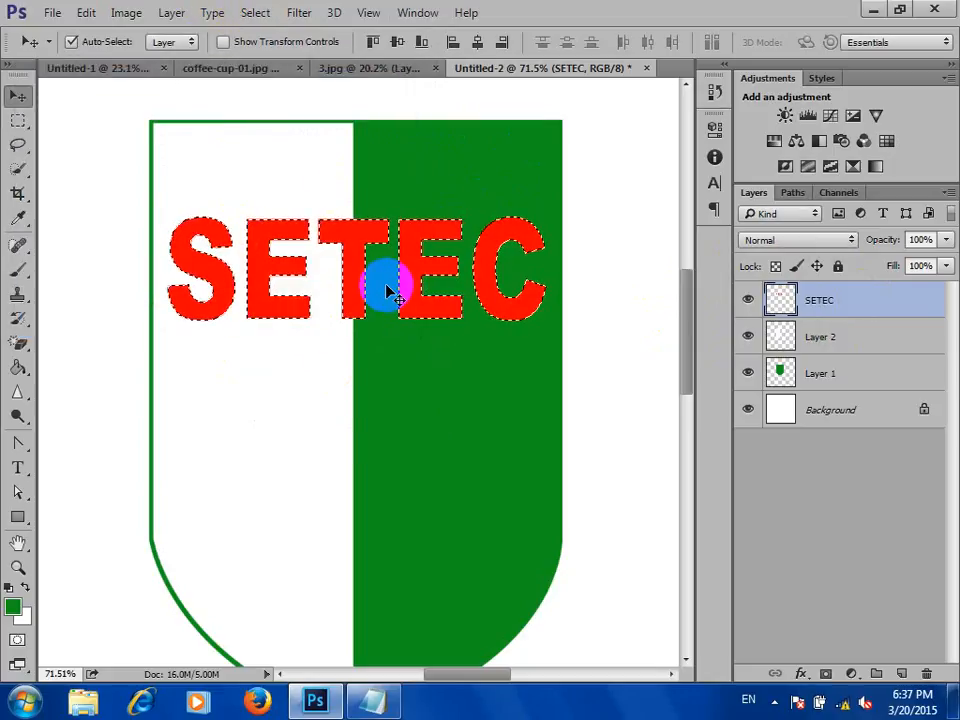
key(ctrl+d)
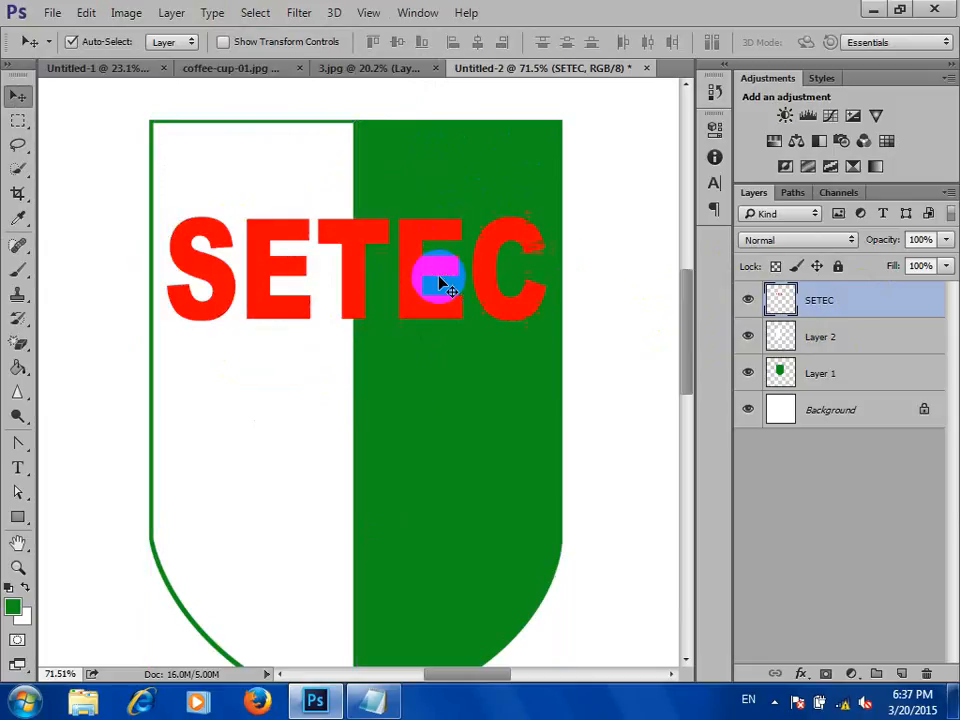
Fill the part of the SETEC lettering that lies over the green half with white on a new layer, and deselect.
ctrl+click(783, 305)
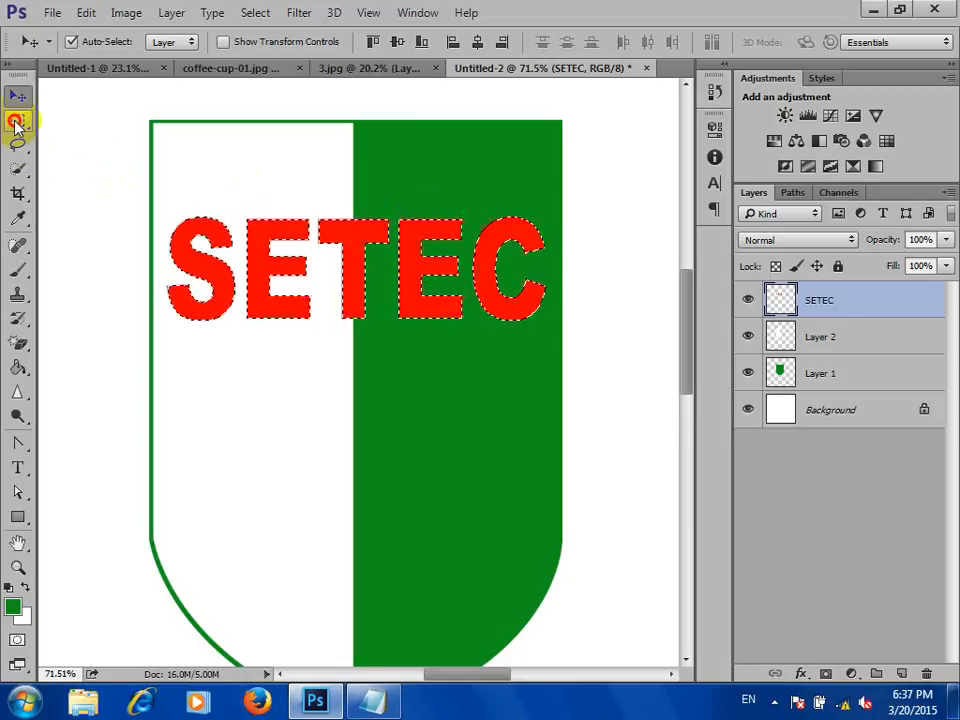
click(16, 121)
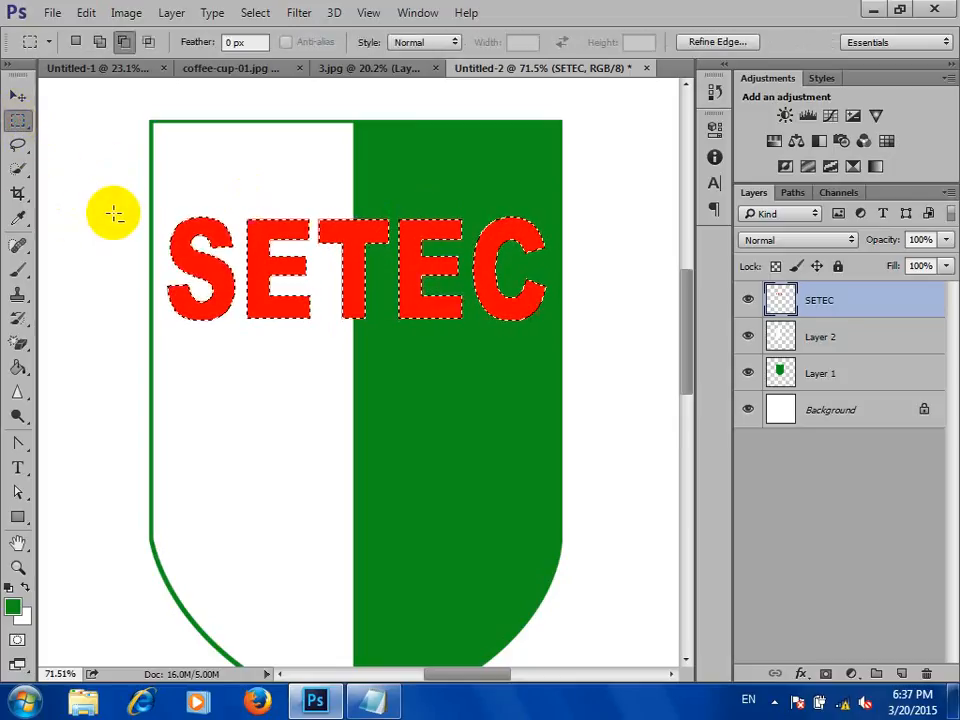
drag(97, 159, 353, 424)
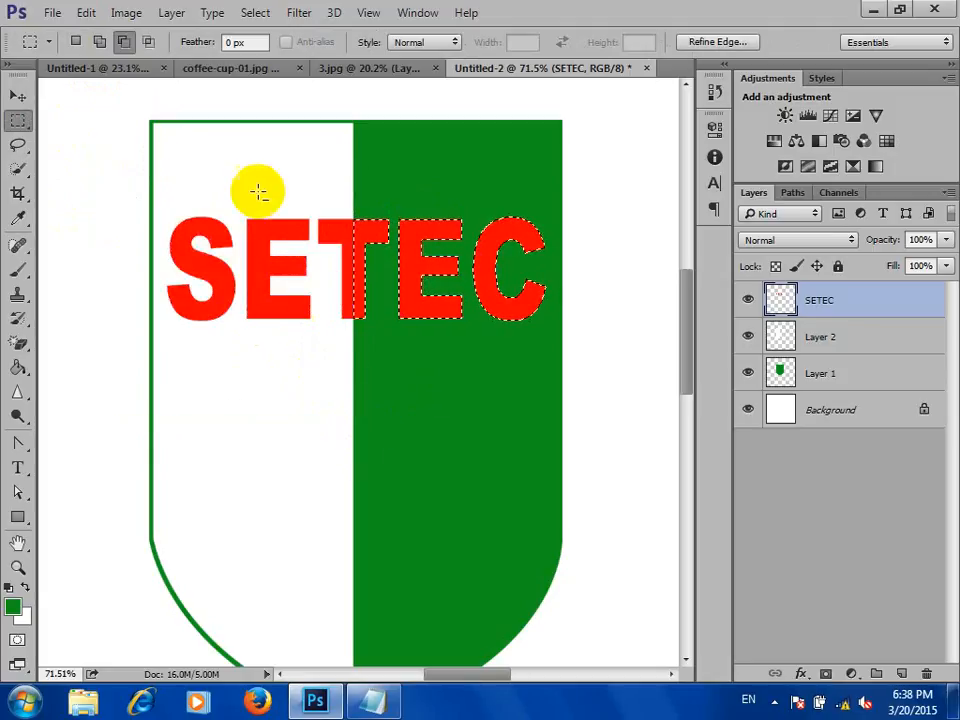
click(901, 673)
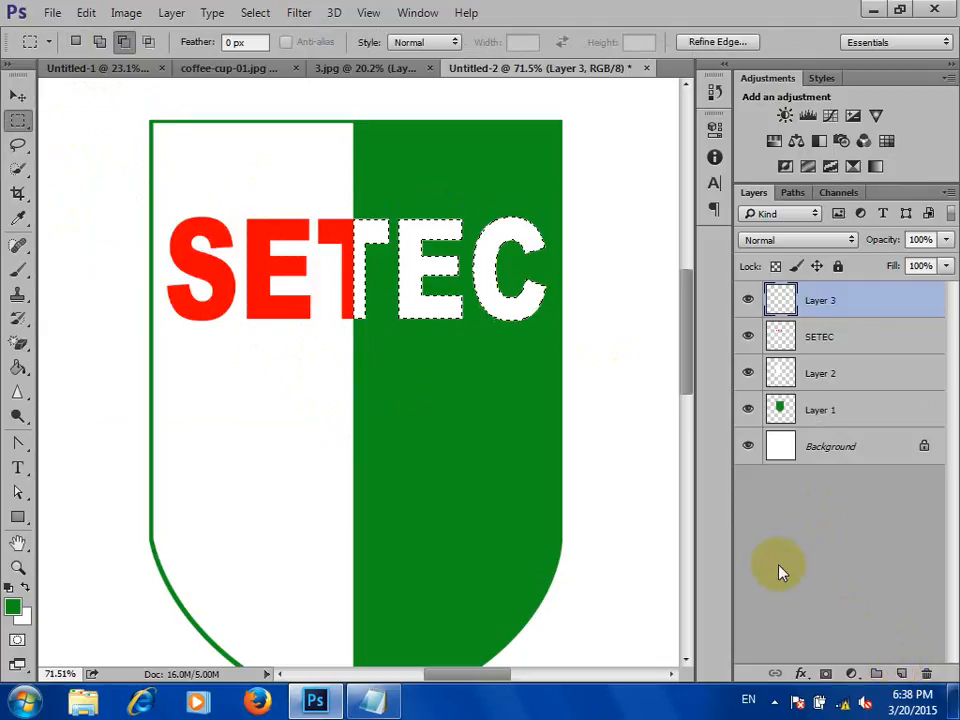
key(ctrl+d)
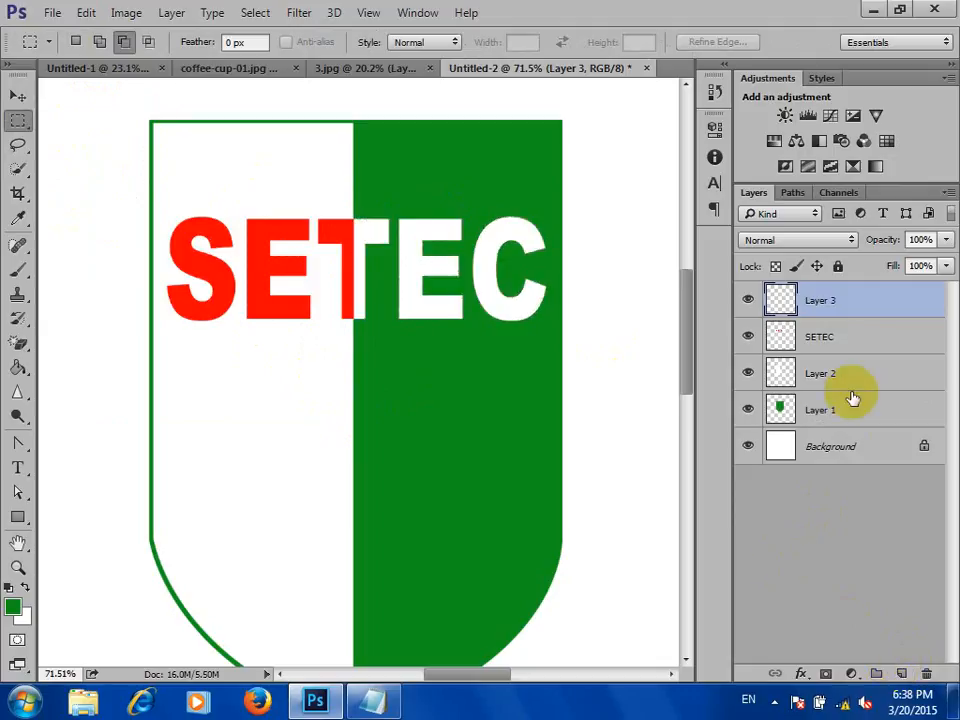
Fill the lettering on the SETEC layer with the green foreground colour and deselect.
click(782, 337)
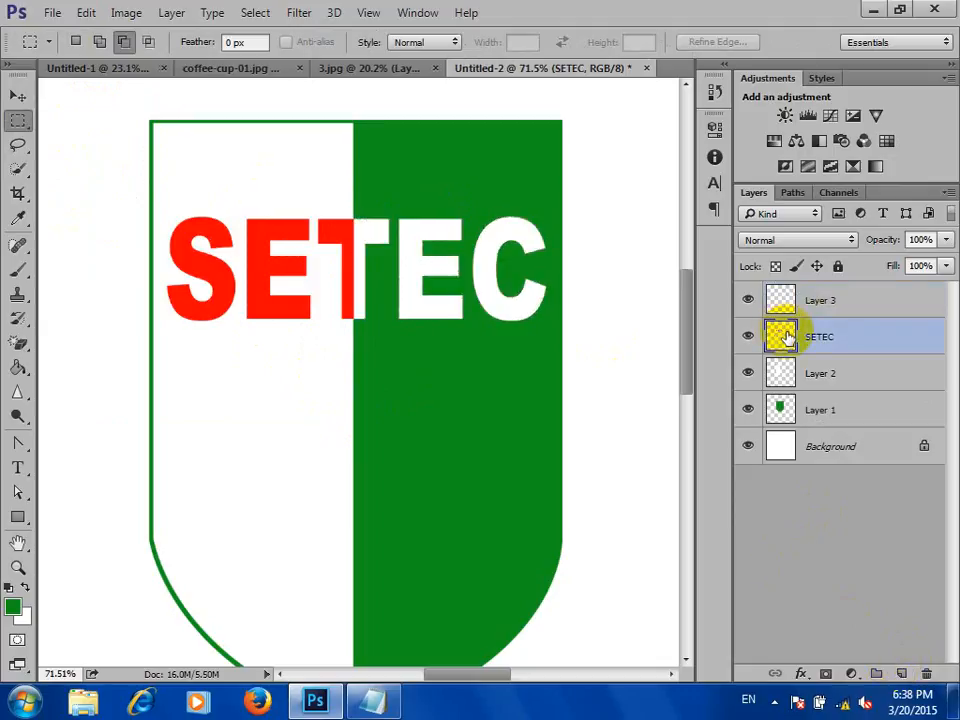
ctrl+click(782, 337)
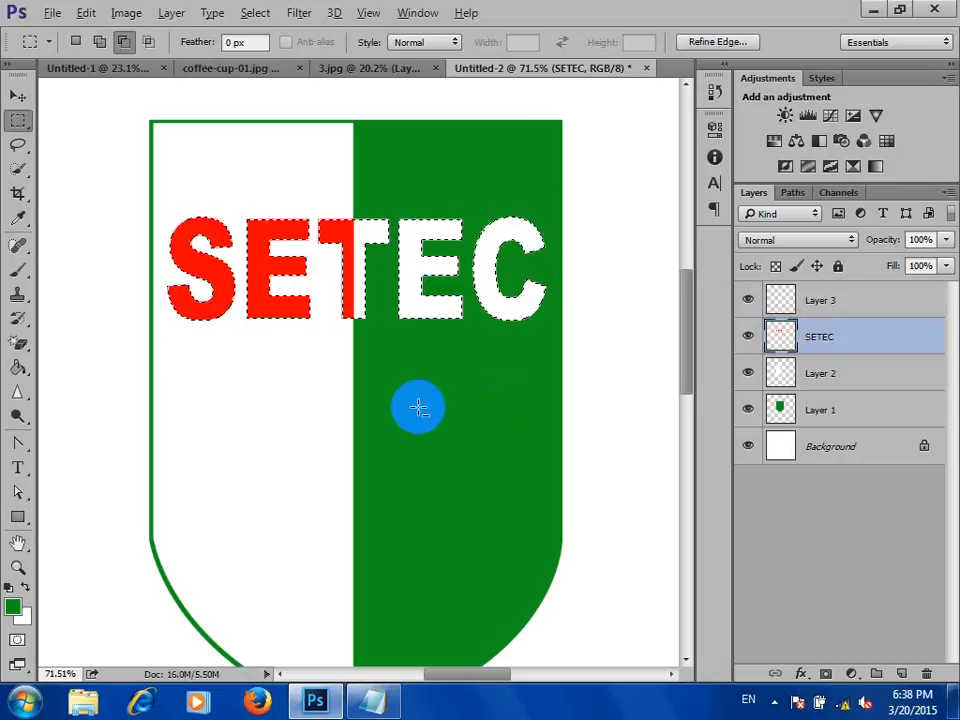
key(alt+BackSpace)
key(ctrl+d)
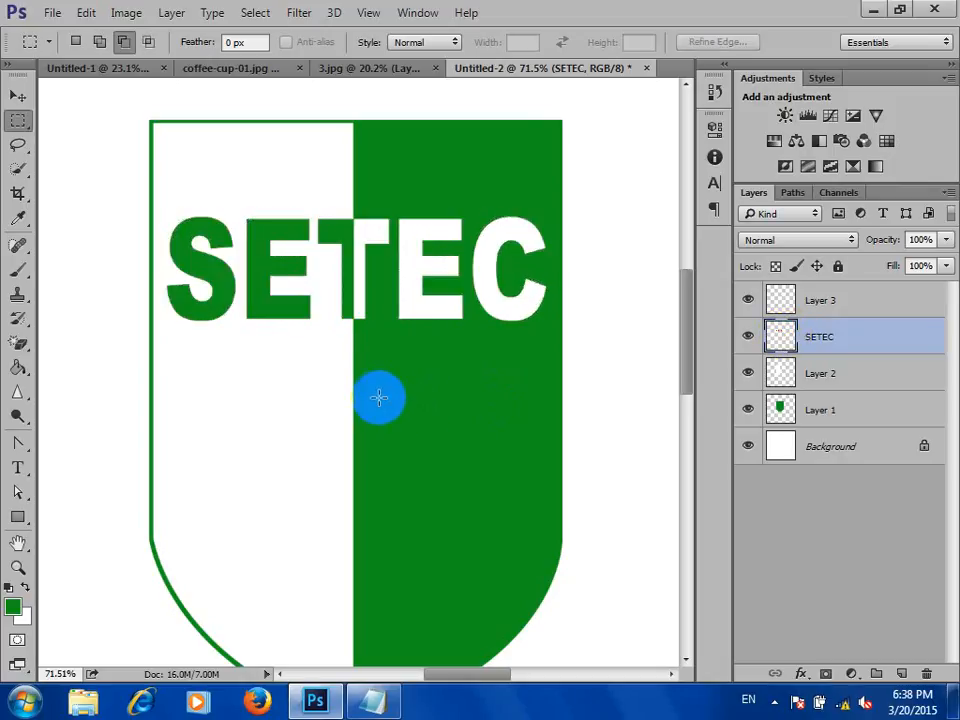
Draw a rounded rectangle path about 1005 × 387 px with a 10 px radius below the shield, and inspect its corner.
scroll(380, 386, down, 3)
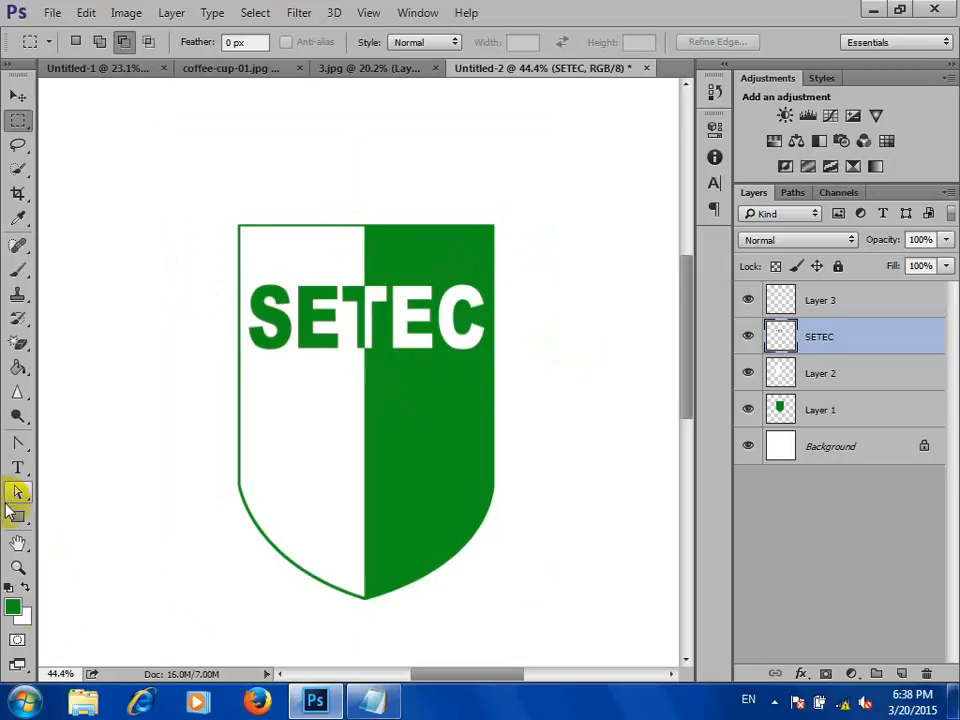
scroll(424, 266, down, 2)
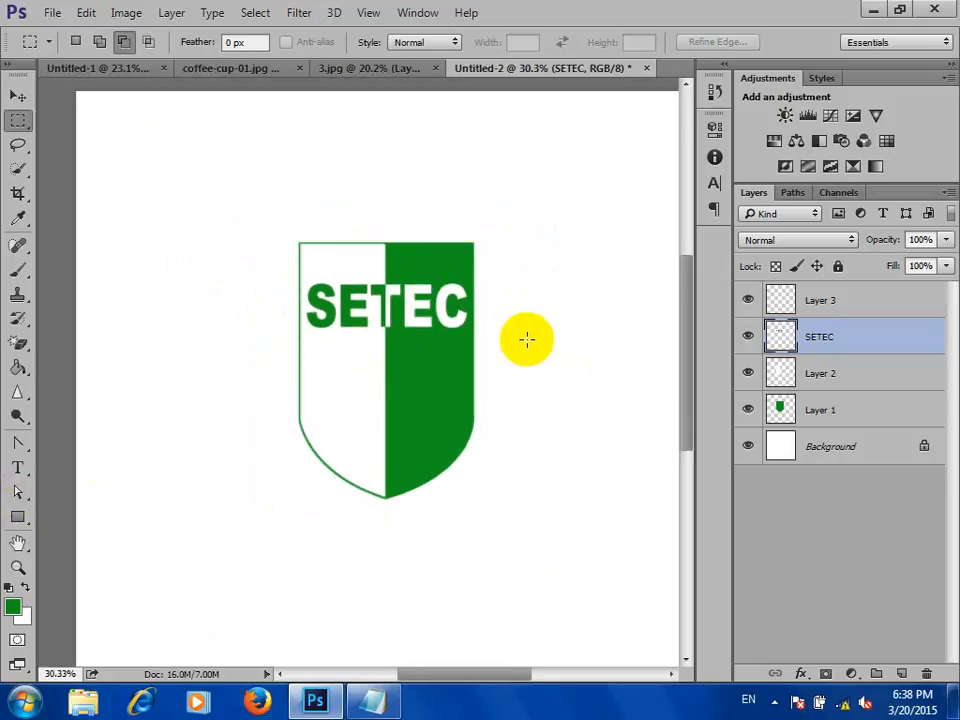
drag(688, 319, 689, 366)
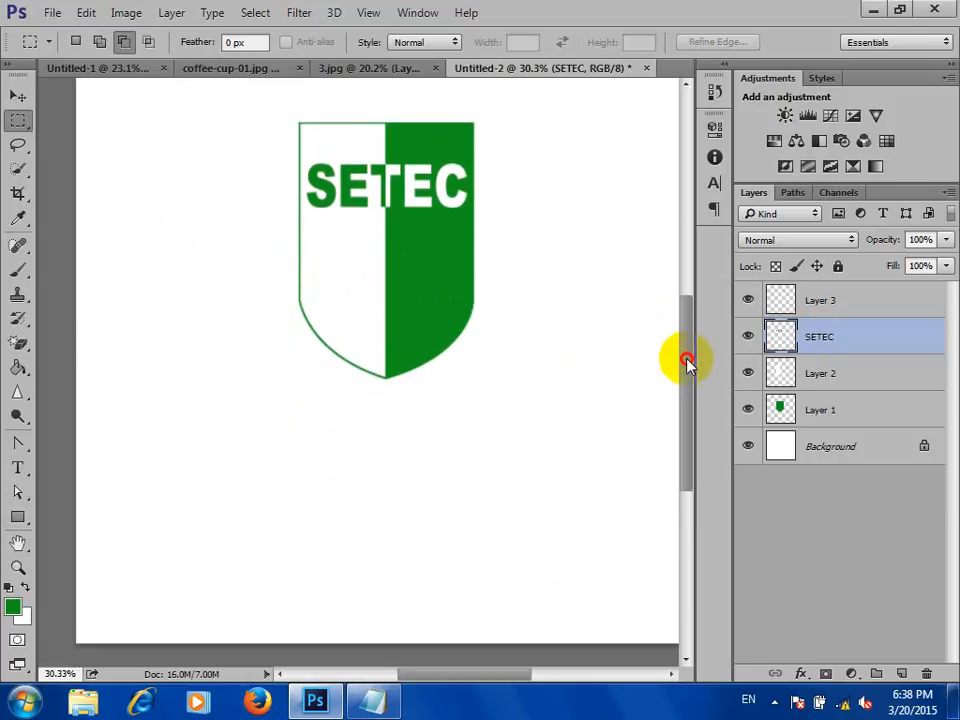
click(17, 517)
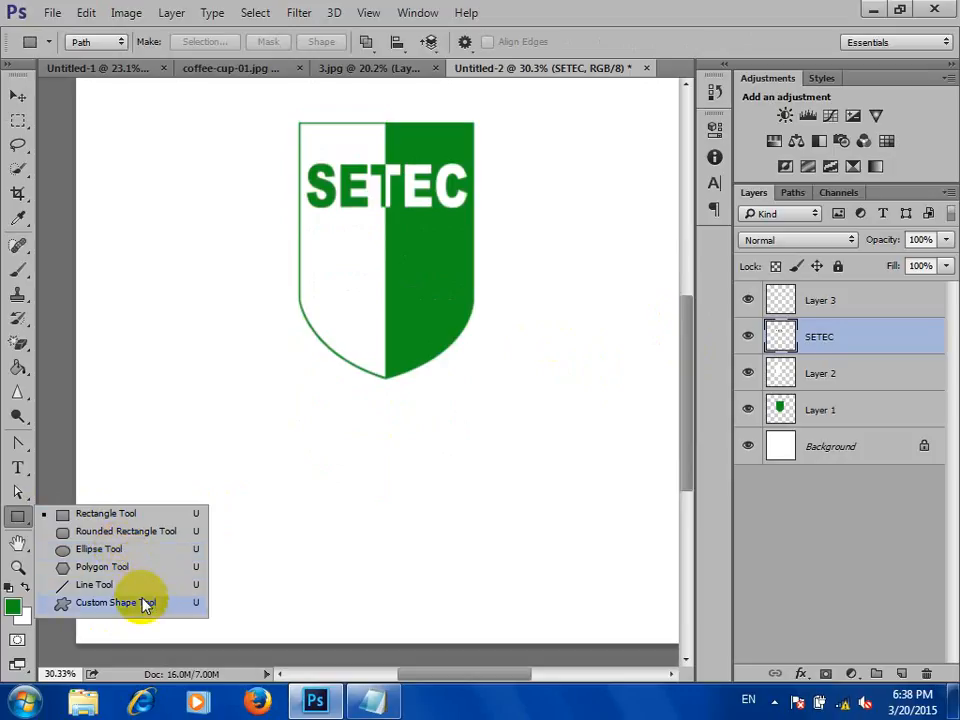
click(117, 533)
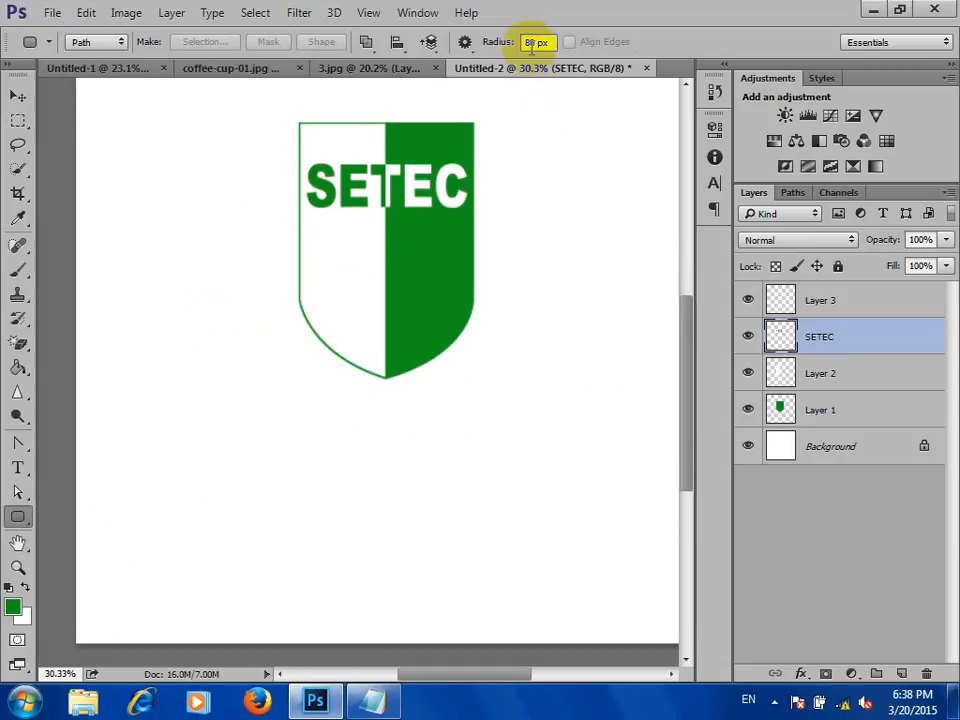
drag(533, 42, 512, 36)
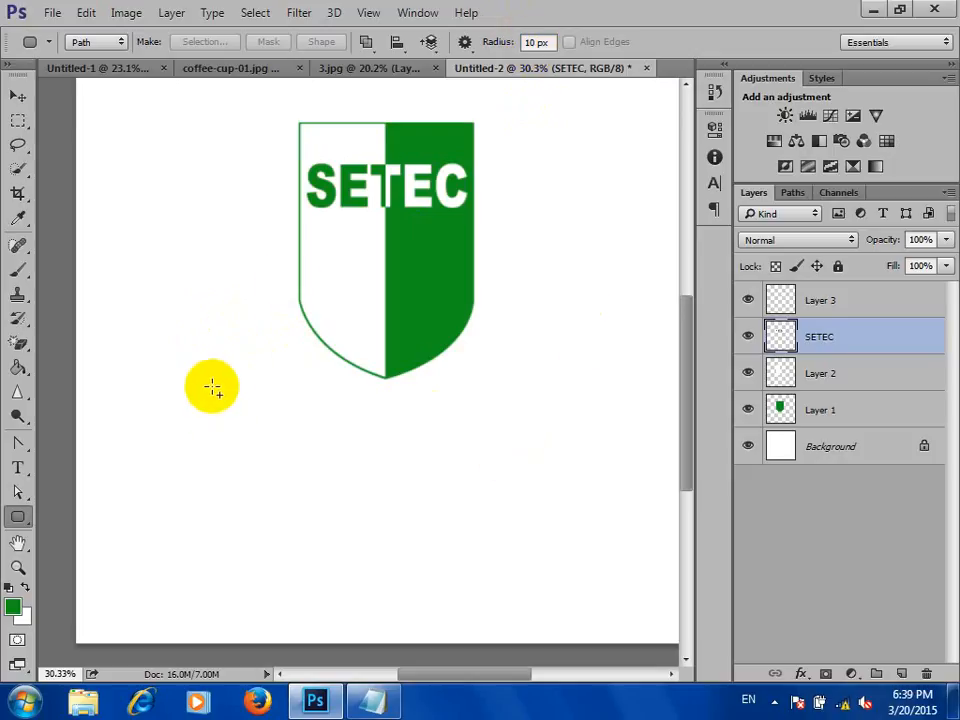
drag(187, 399, 470, 505)
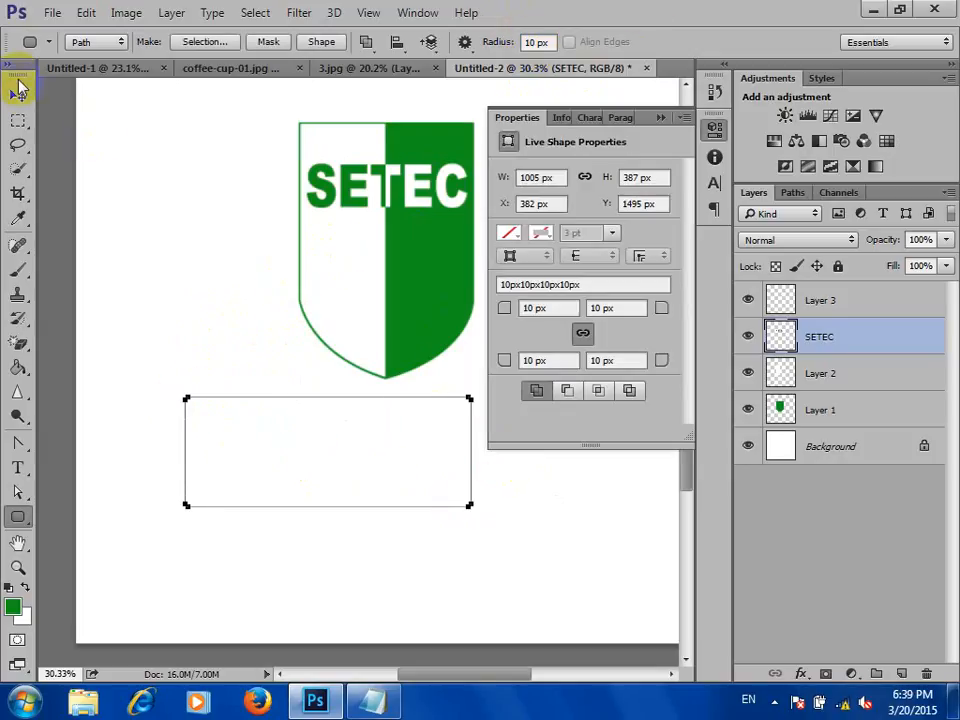
click(17, 492)
click(193, 418)
scroll(196, 402, up, 3)
scroll(196, 402, up, 3)
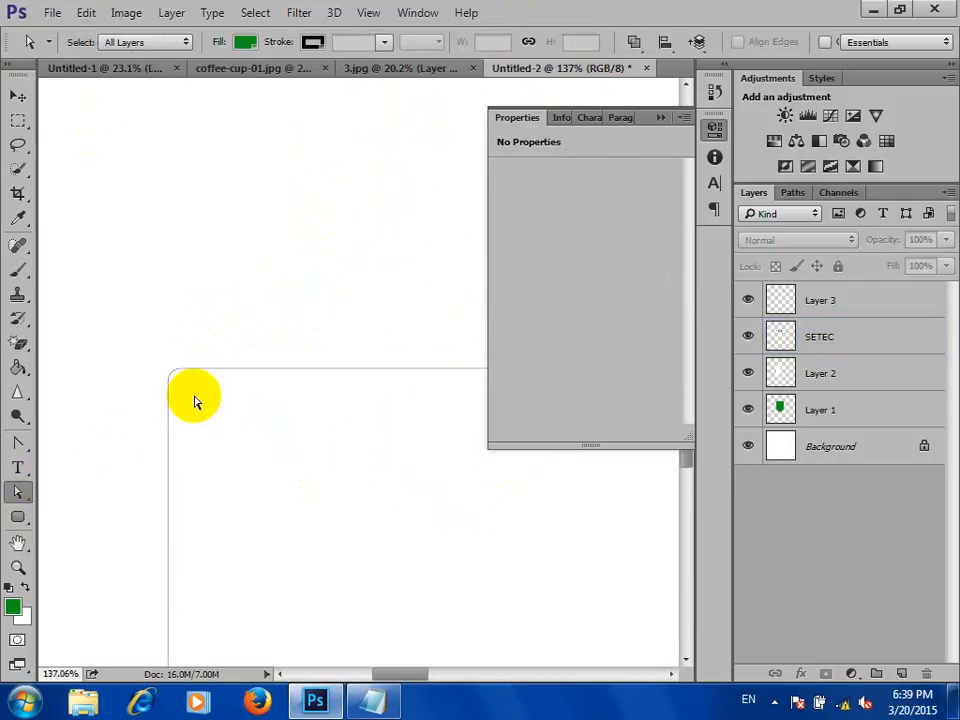
scroll(195, 273, down, 7)
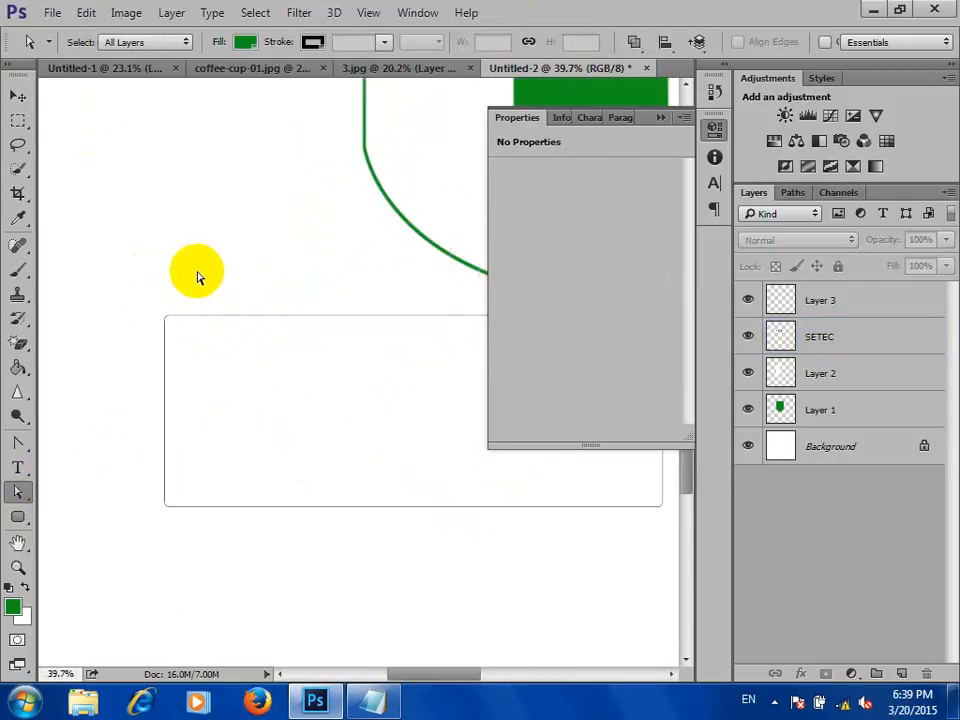
Draw three rounded rectangle paths with an 80 px radius: two wide bars above the lettering and a tall one overlapping the shield.
click(17, 516)
click(537, 42)
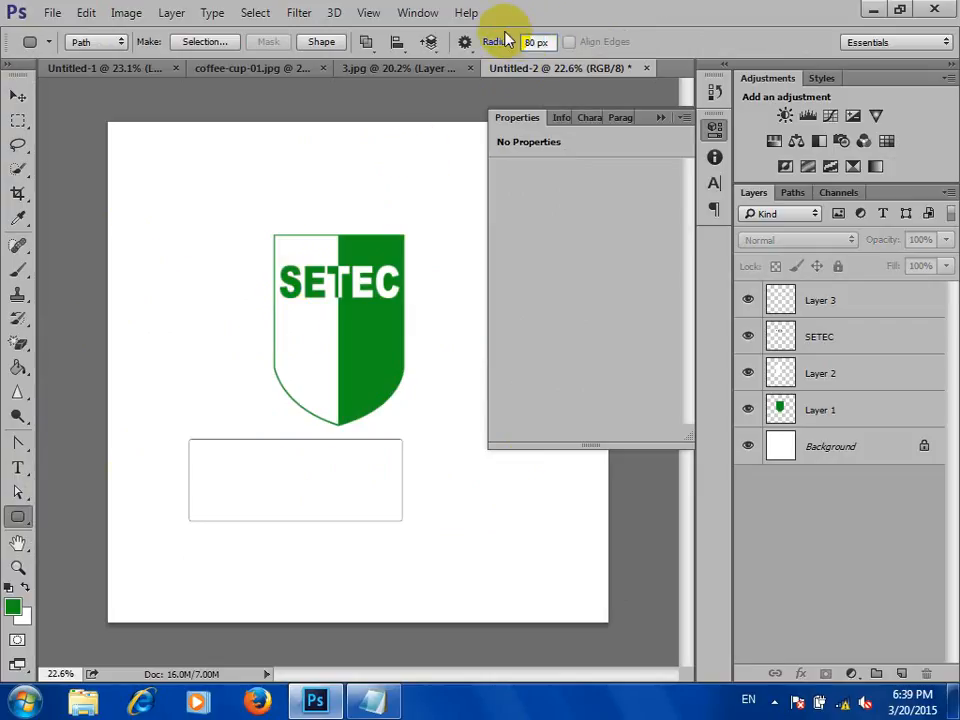
drag(166, 200, 425, 232)
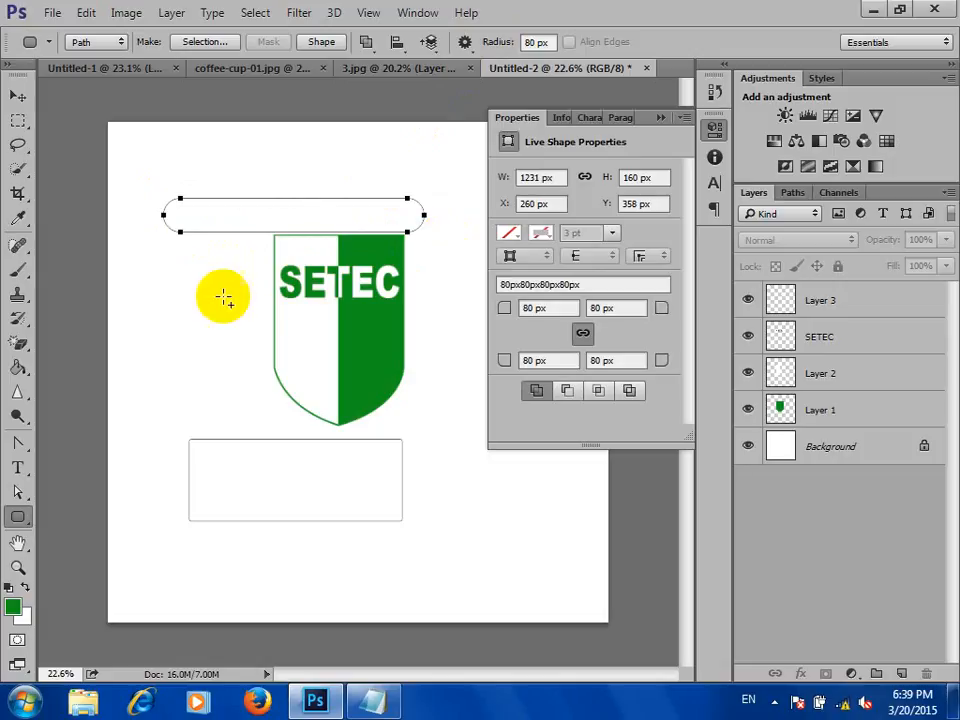
drag(148, 271, 328, 543)
drag(183, 145, 430, 177)
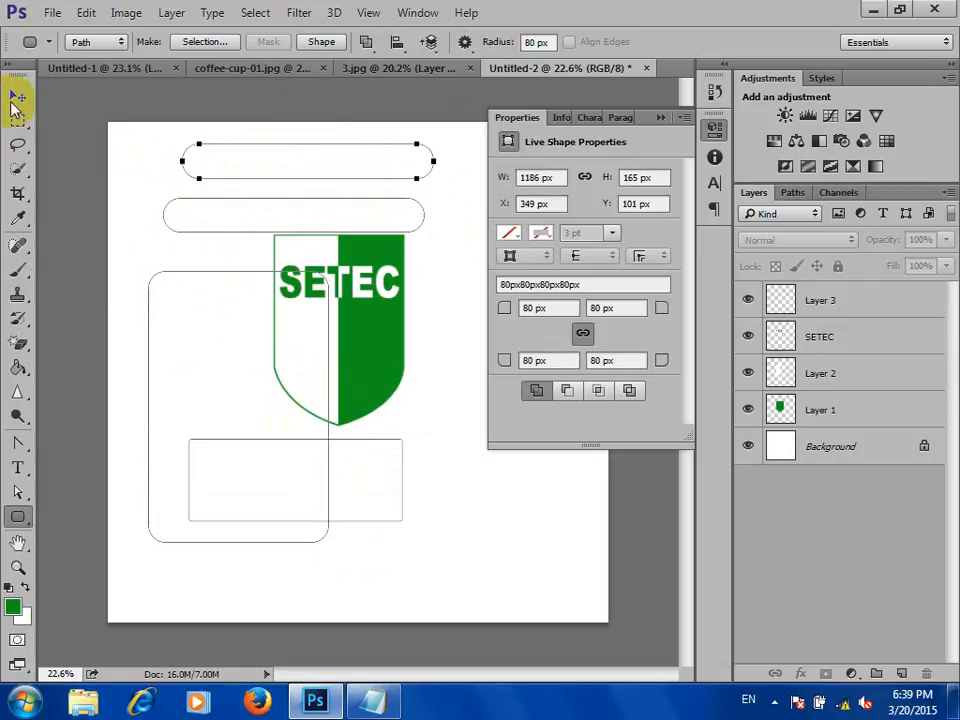
Draw an ellipse path about 1434 × 837 px across the shield, and remove all the drawn paths.
click(20, 515)
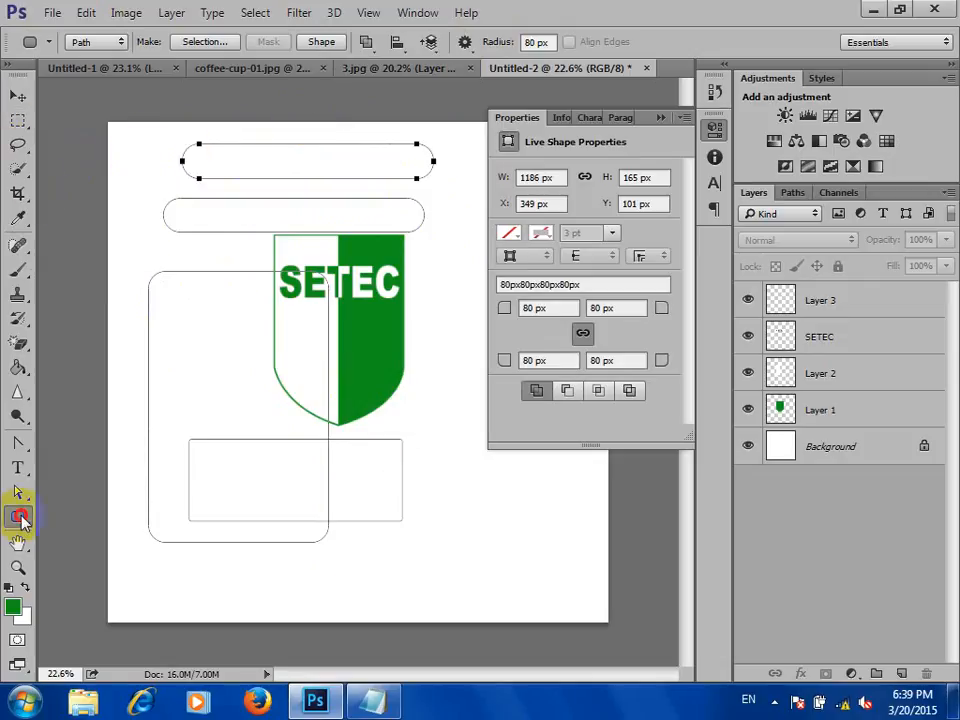
drag(25, 515, 107, 548)
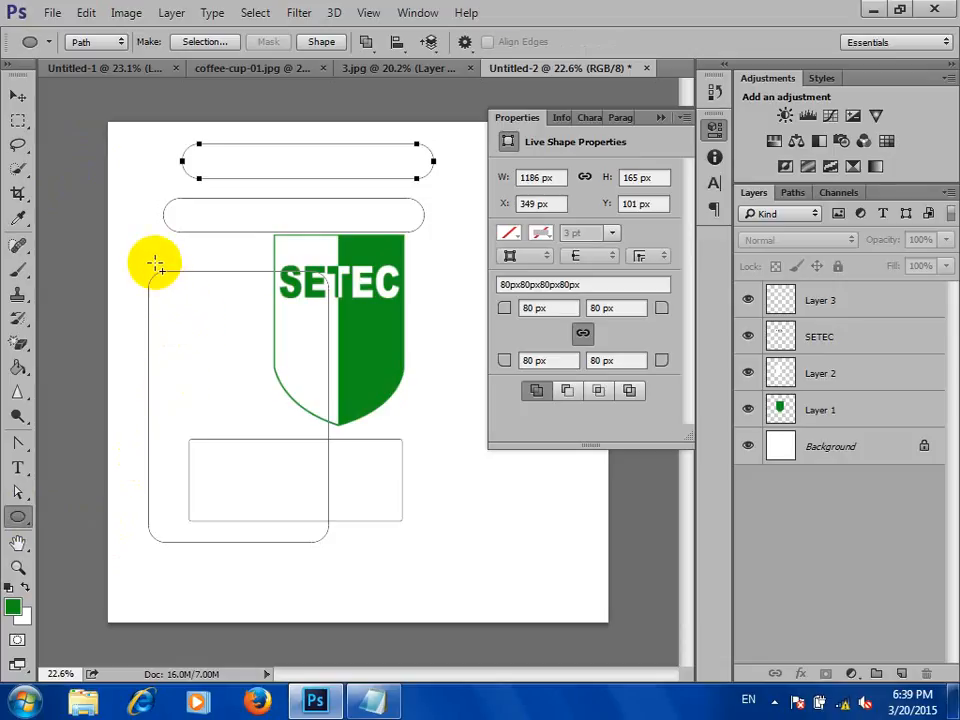
drag(150, 253, 450, 428)
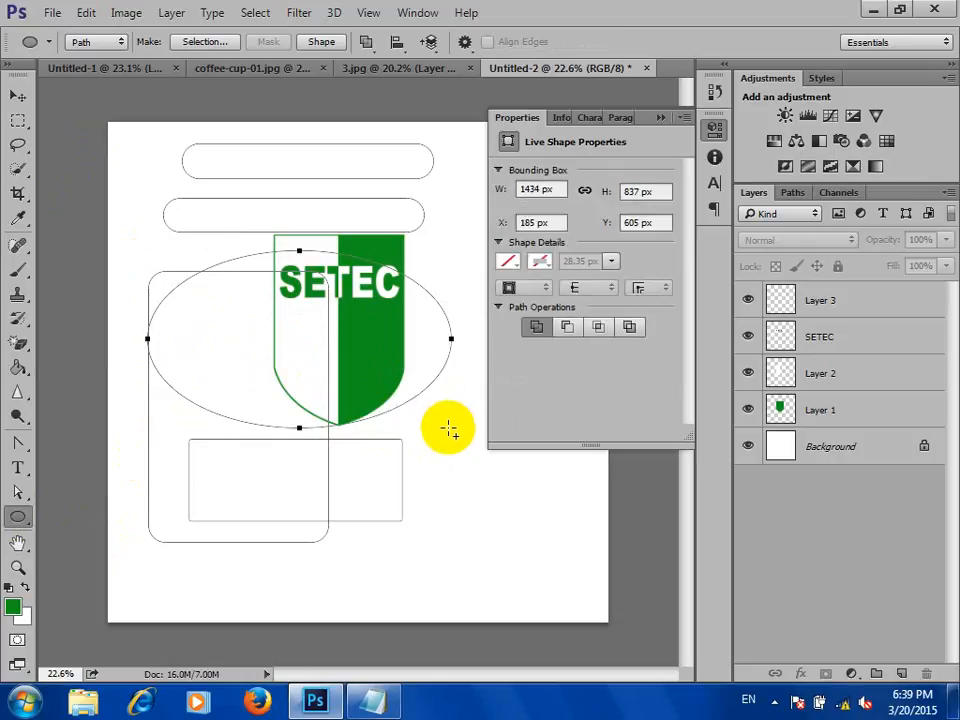
key(Escape)
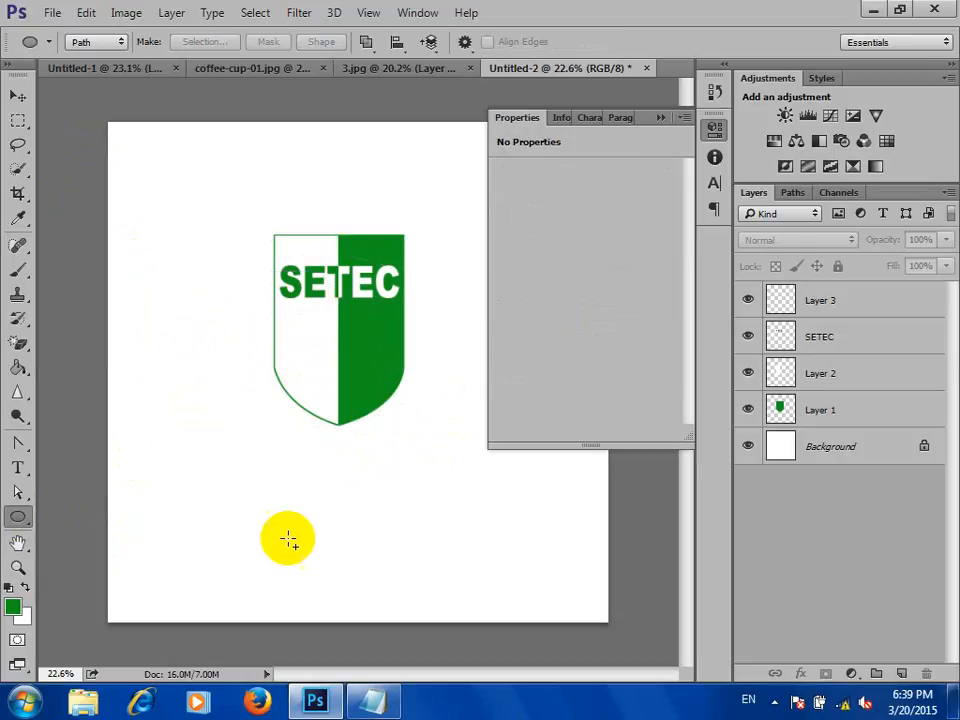
Draw a five-sided polygon path beside the shield's upper-right corner with the Polygon tool.
drag(12, 520, 120, 567)
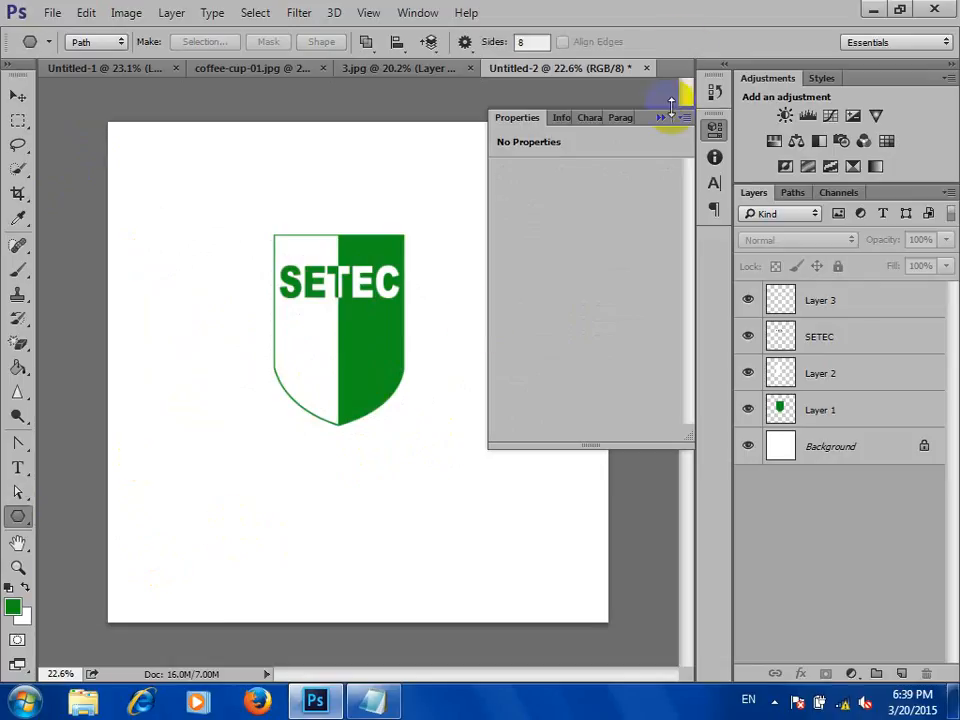
click(668, 119)
click(527, 42)
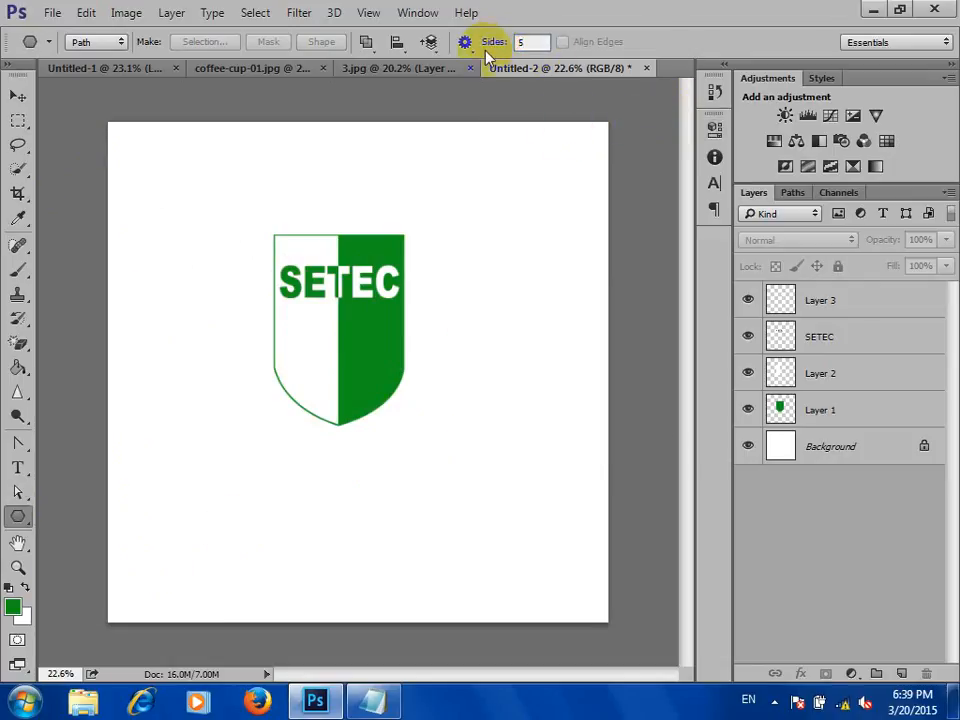
text(5)
drag(444, 205, 503, 241)
Draw a large 20-sided polygon path centred below the shield and overlapping it.
click(516, 41)
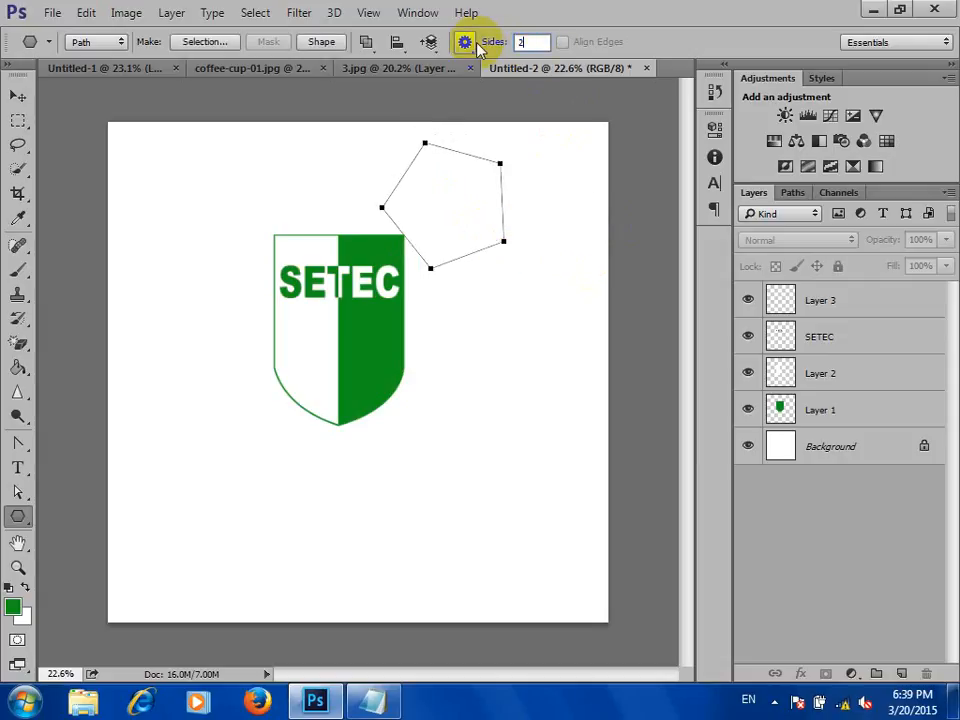
drag(295, 450, 467, 536)
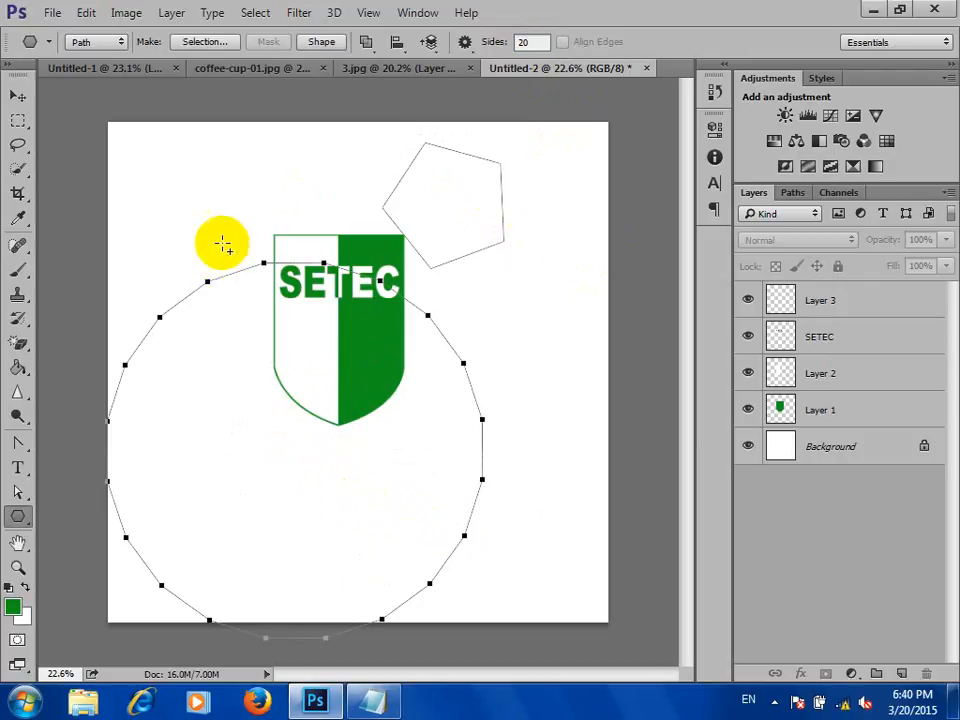
scroll(223, 242, up, 3)
scroll(250, 258, down, 3)
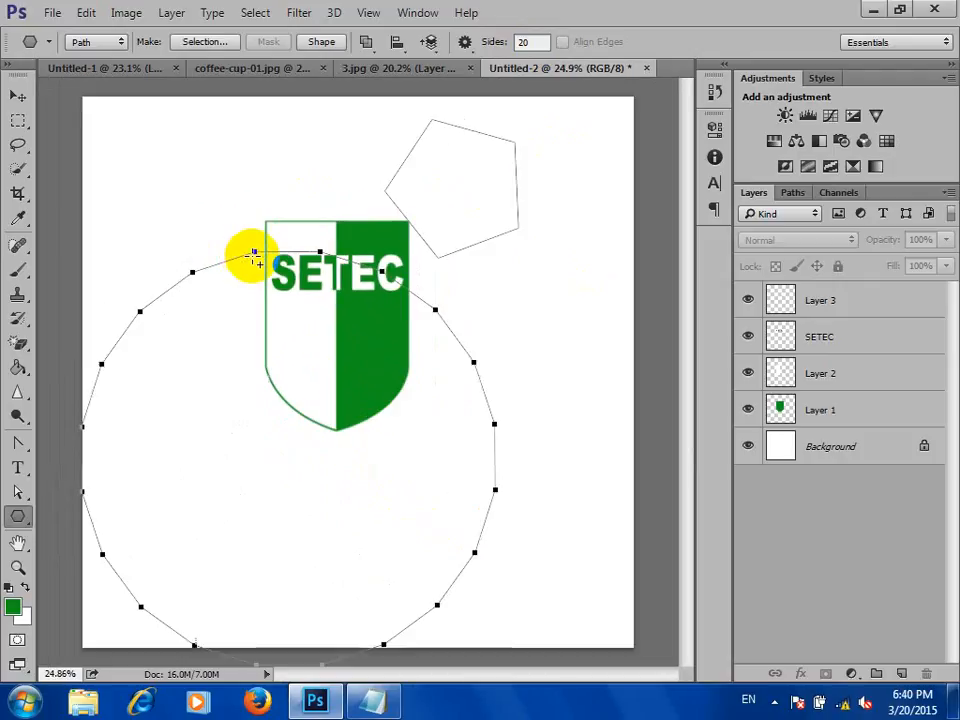
Draw a small seven-sided polygon path in the canvas's upper-left corner.
click(530, 41)
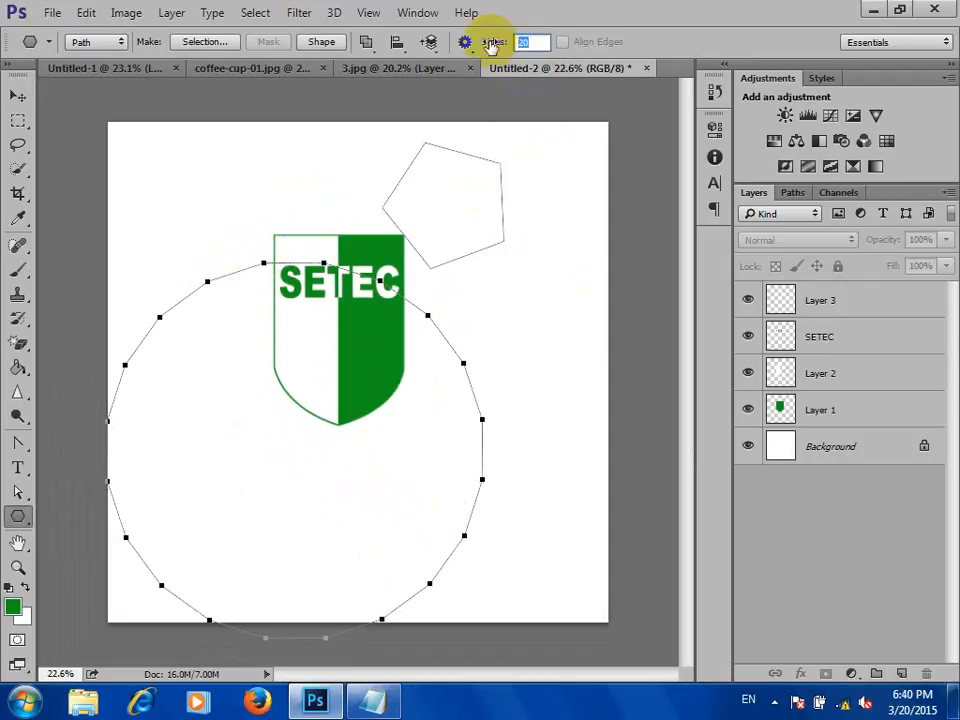
text(7)
drag(186, 178, 242, 189)
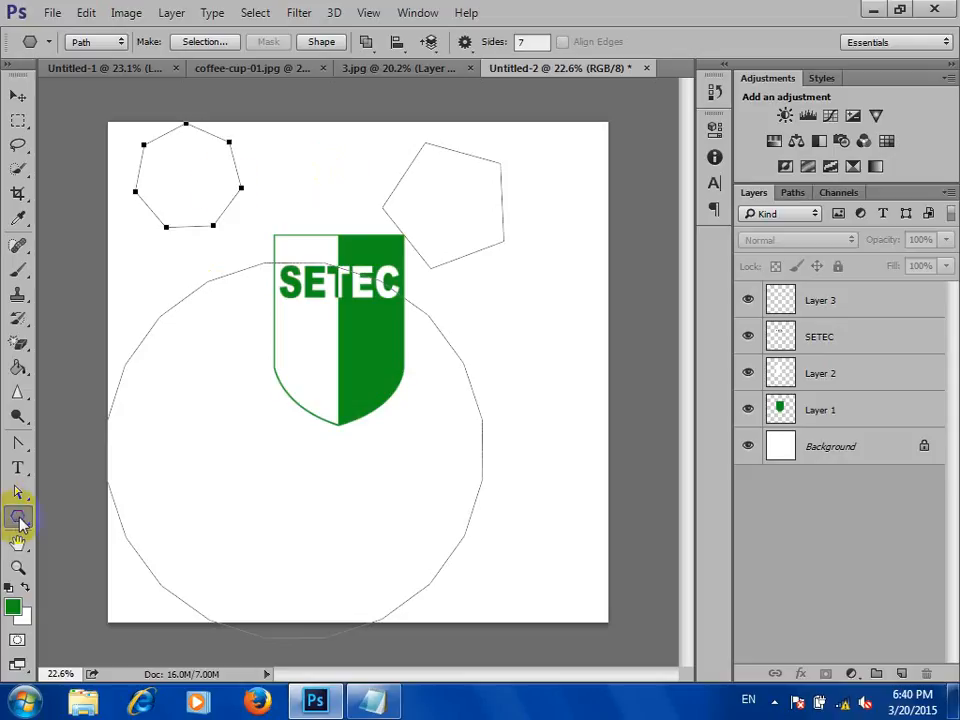
Switch to the Custom Shape tool and remove all the polygon paths from the canvas.
drag(19, 516, 190, 609)
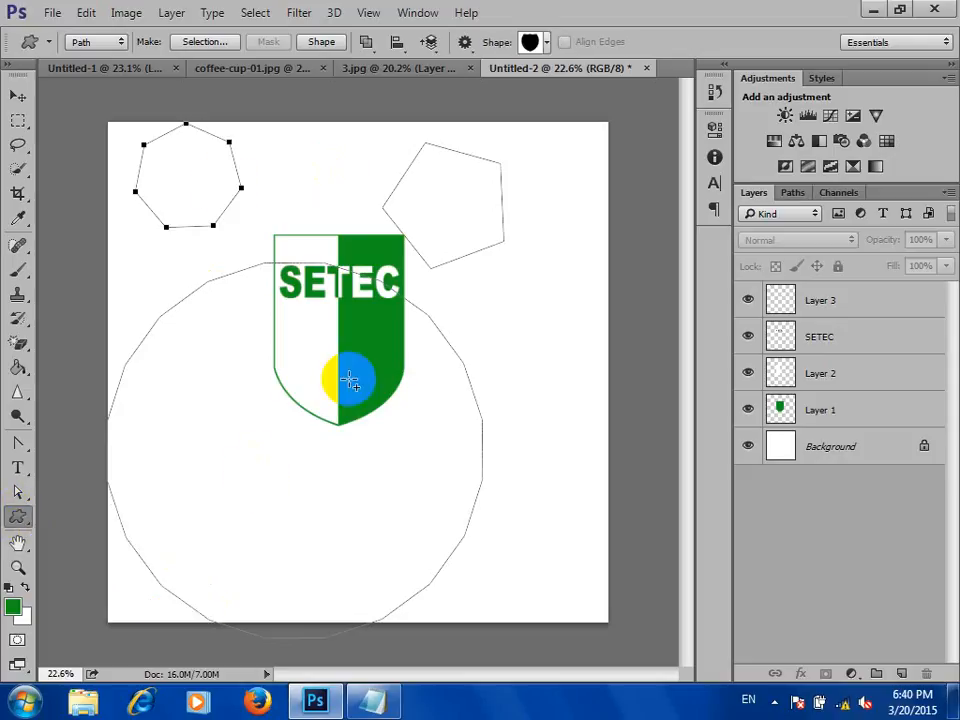
key(Delete)
key(Delete)
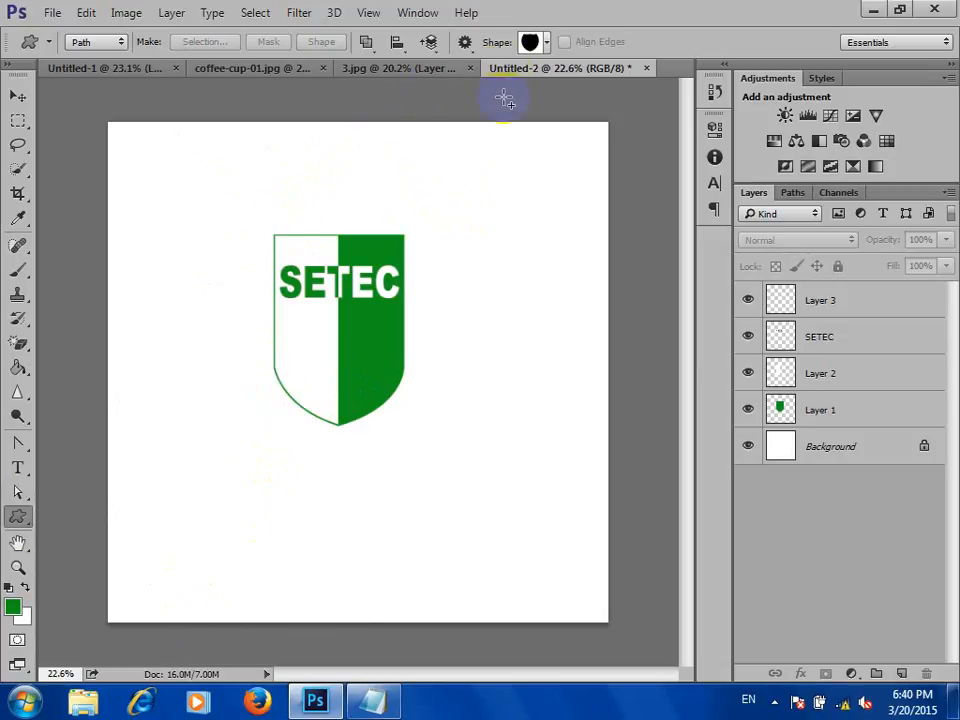
Reset the custom shape library, replacing the current shapes with the default set.
click(546, 42)
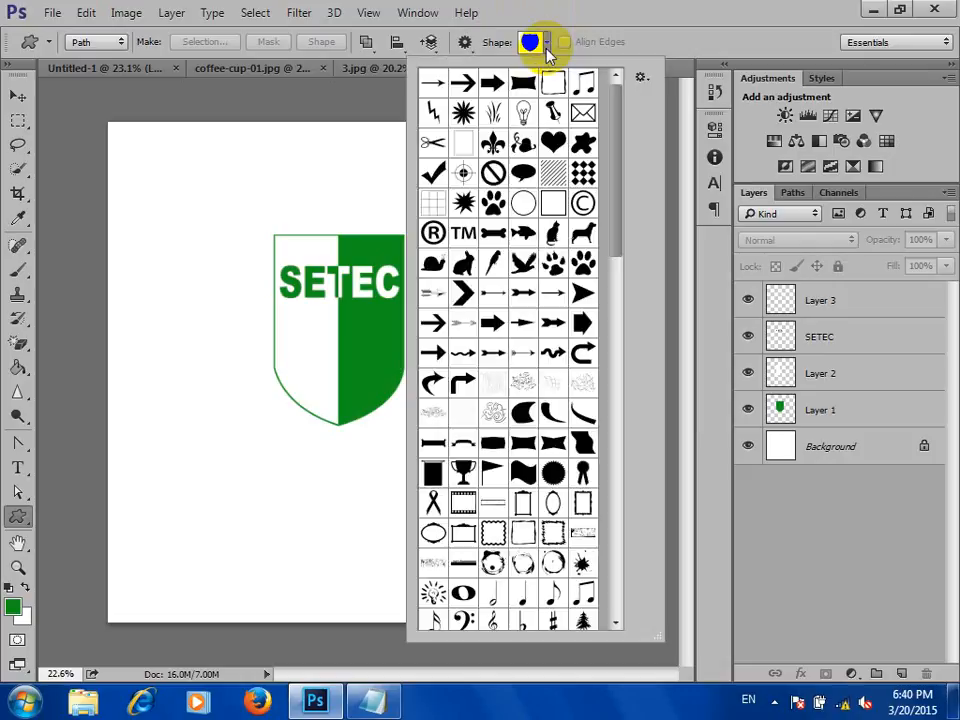
click(641, 77)
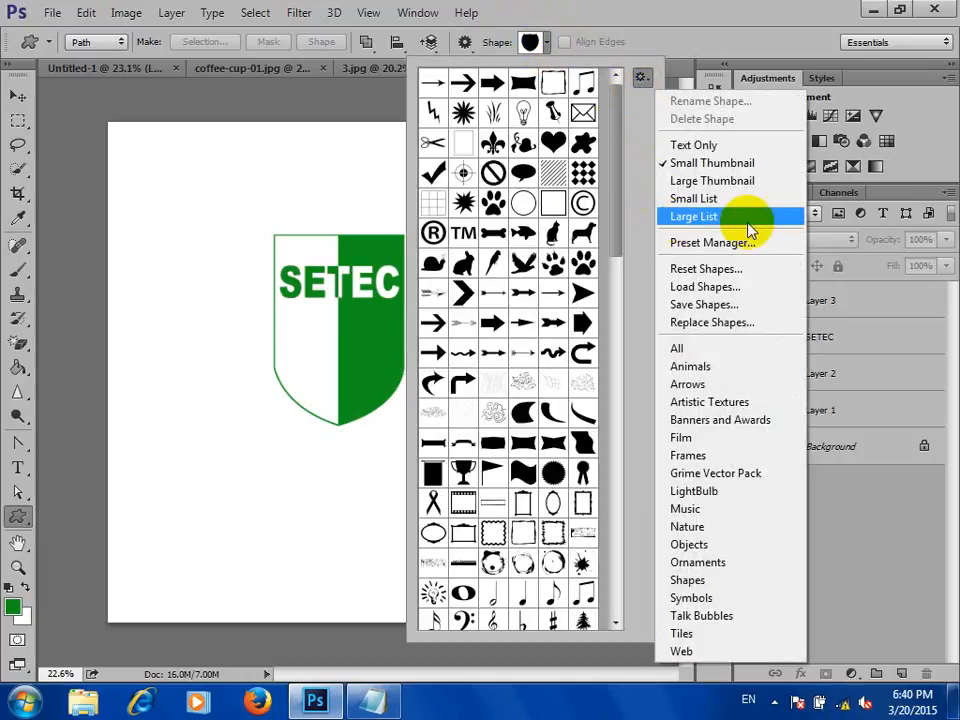
click(745, 270)
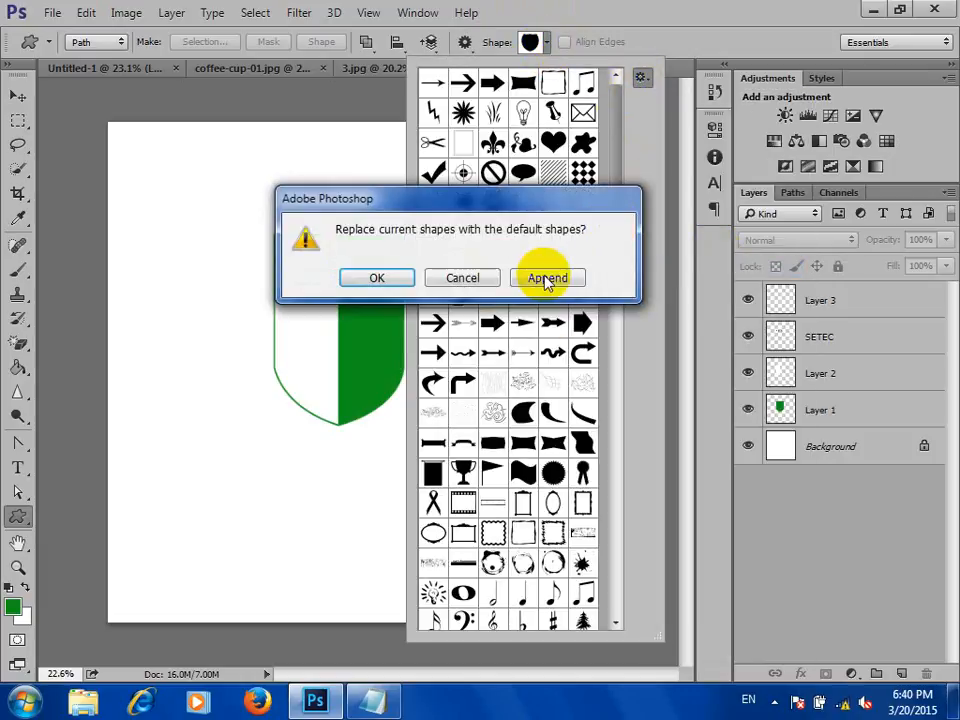
click(393, 279)
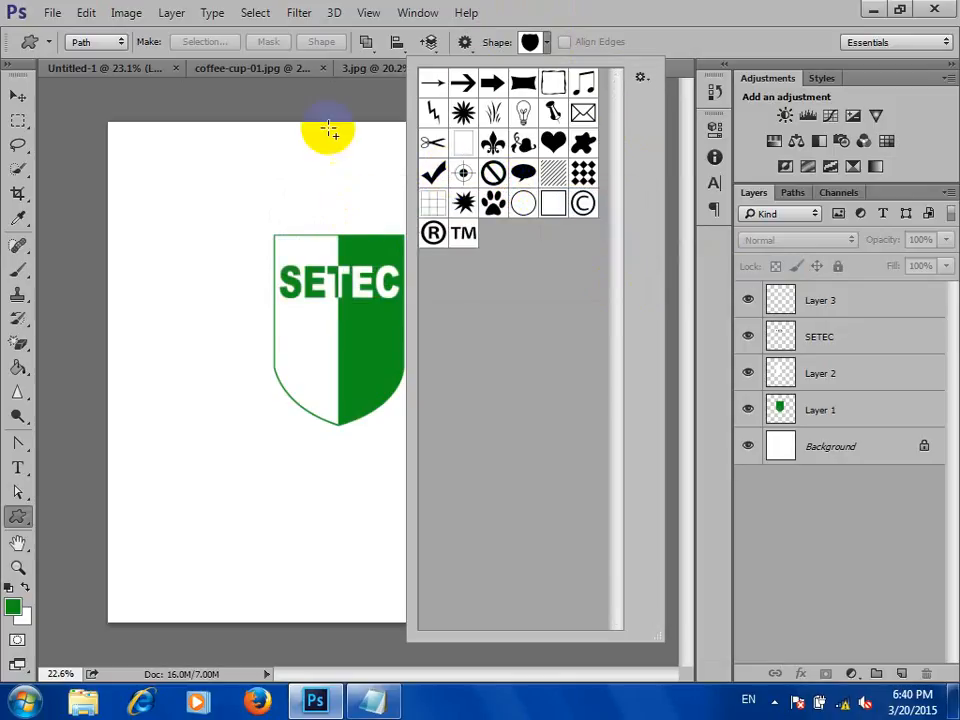
Append the All collection to the custom shape library.
click(641, 79)
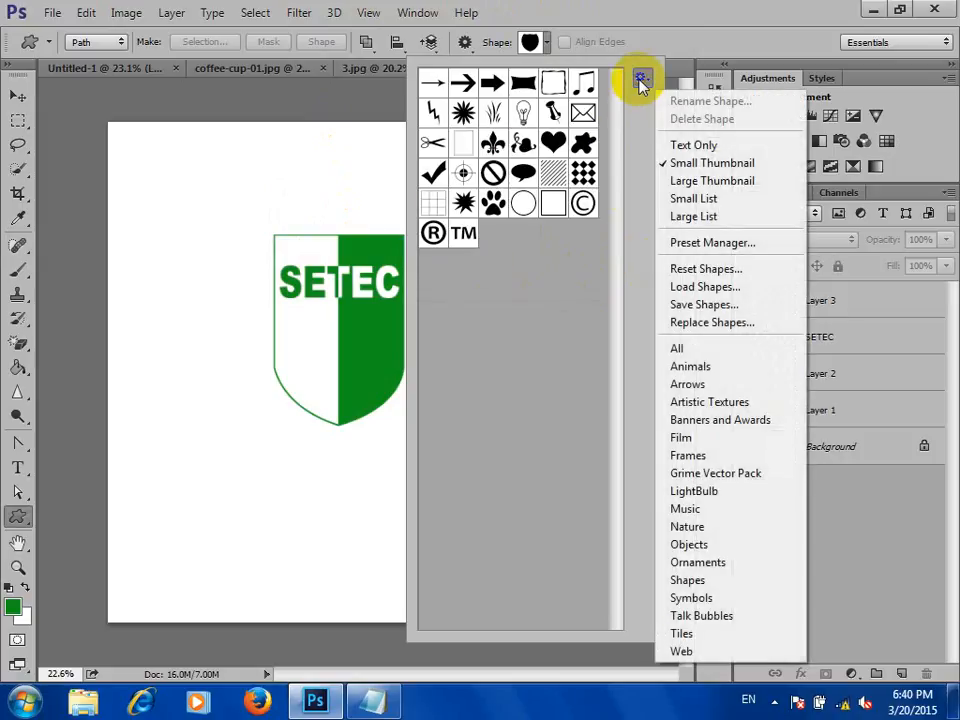
click(698, 350)
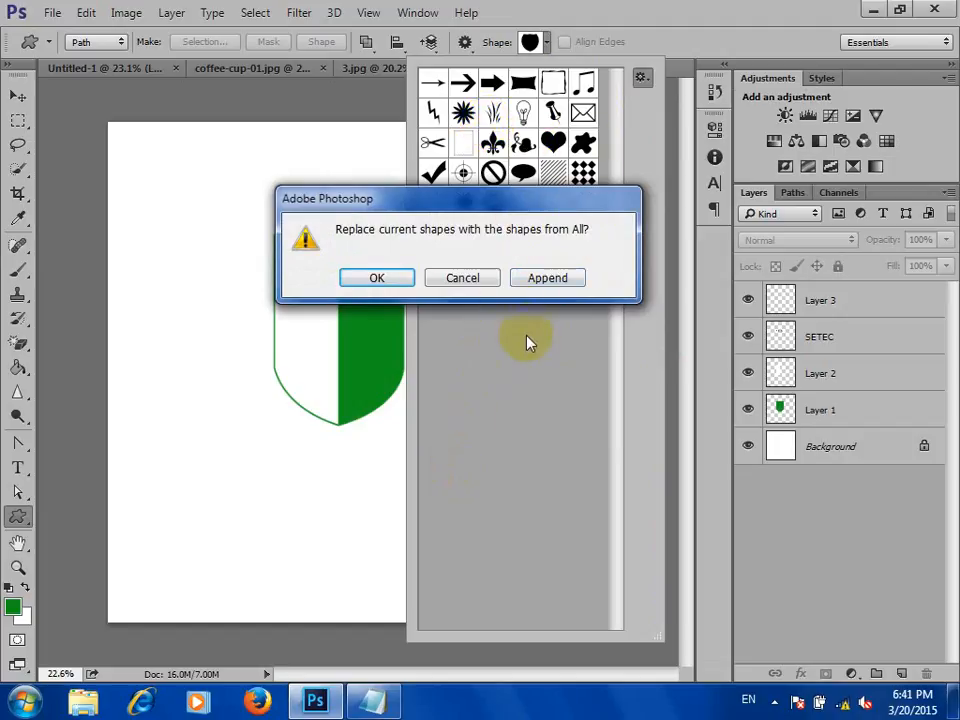
click(548, 278)
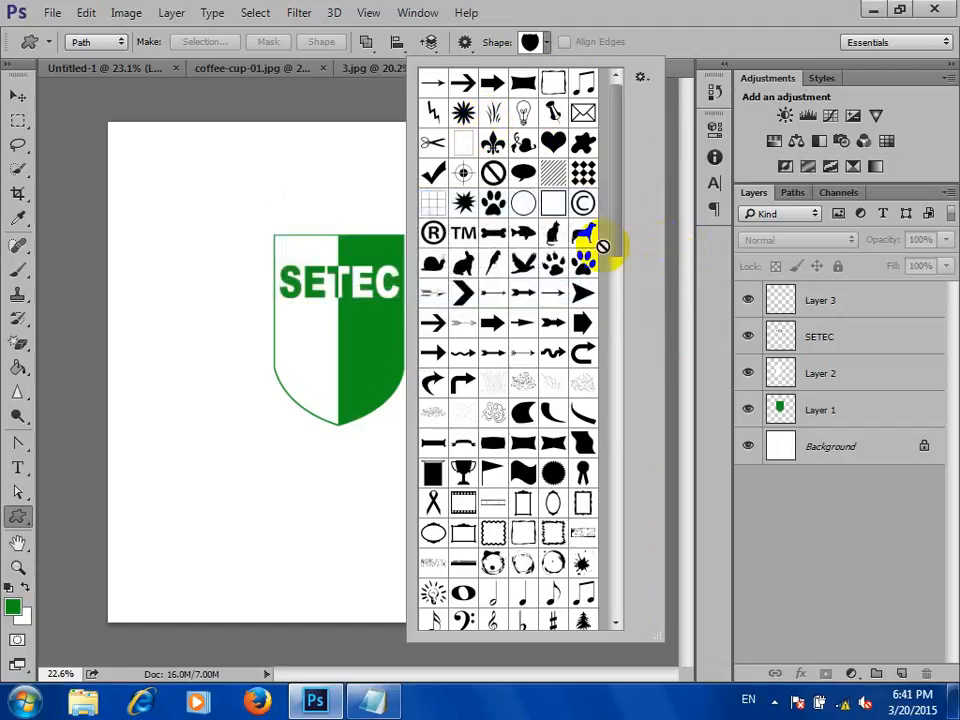
Draw a large globe custom shape path overlapping the lower part of the shield.
drag(617, 158, 527, 437)
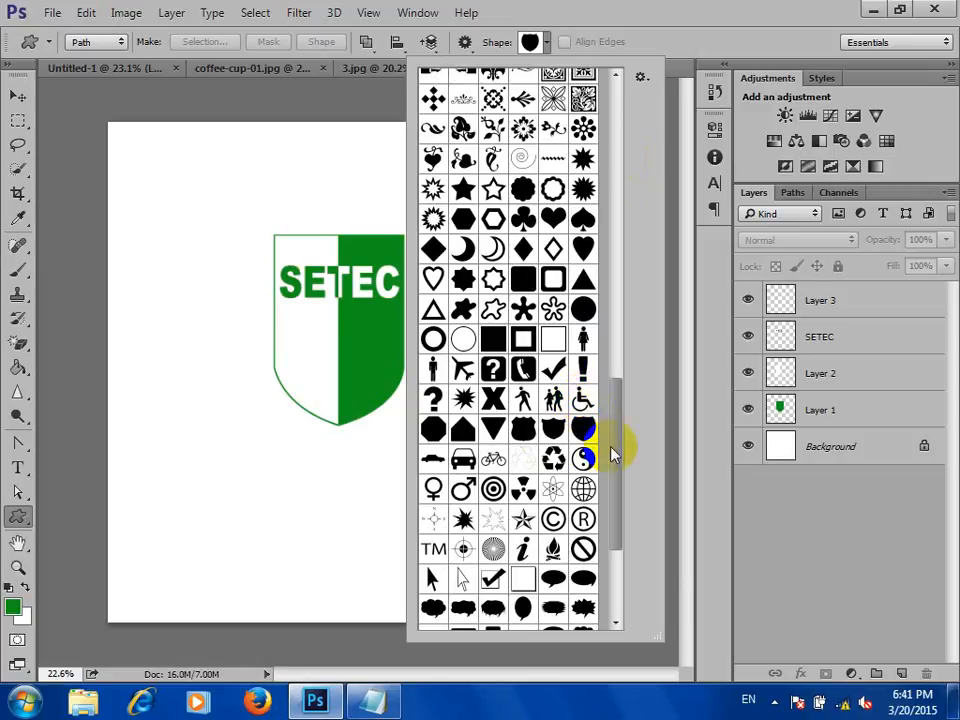
drag(617, 446, 618, 474)
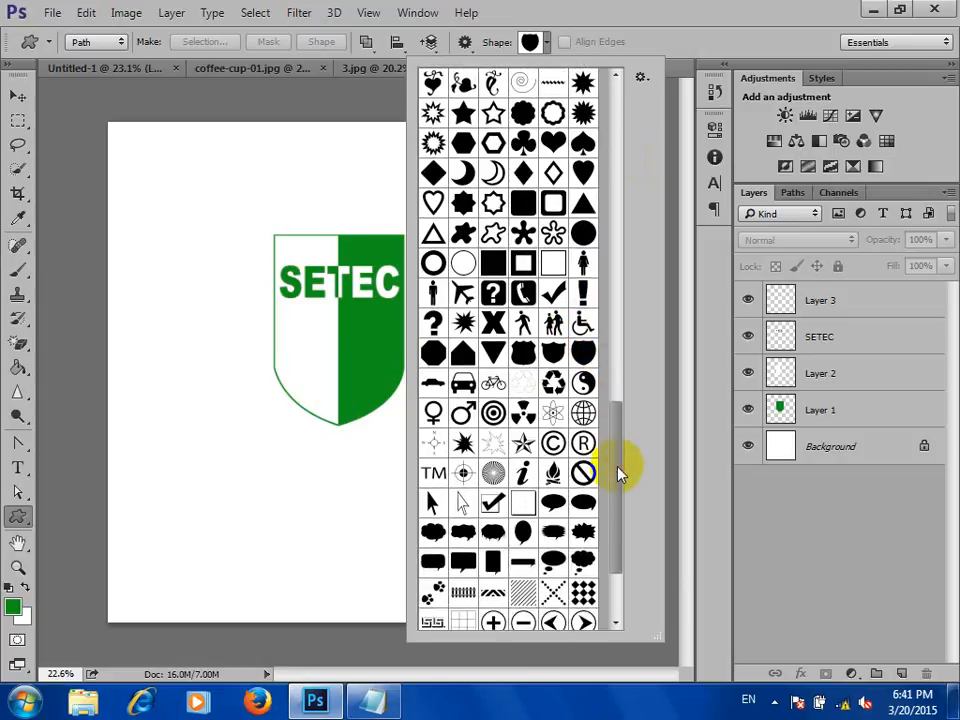
click(584, 414)
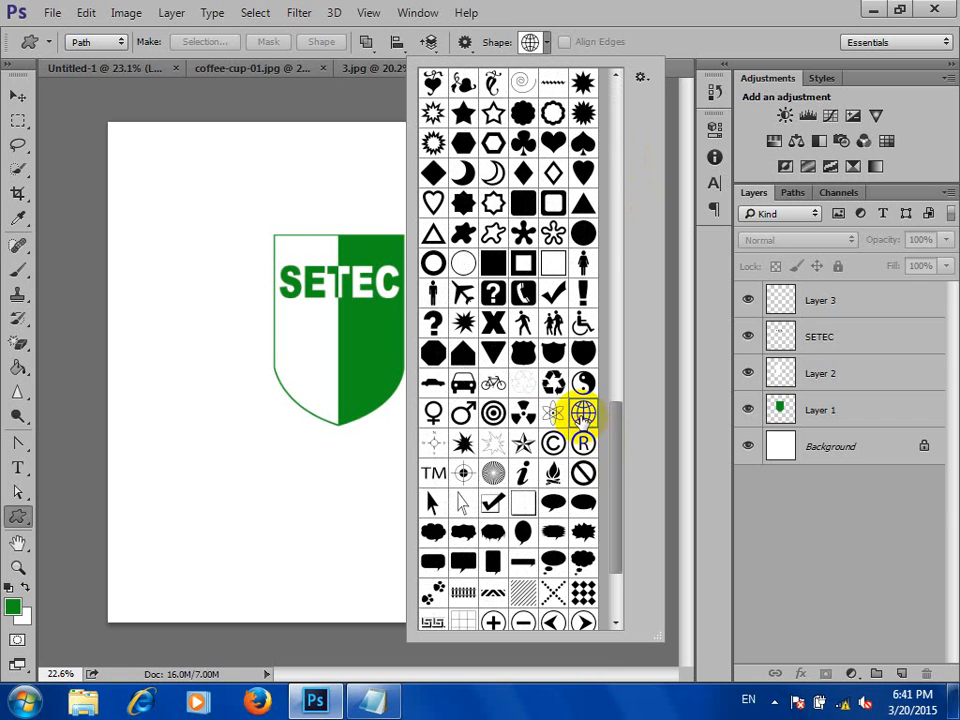
drag(162, 270, 440, 553)
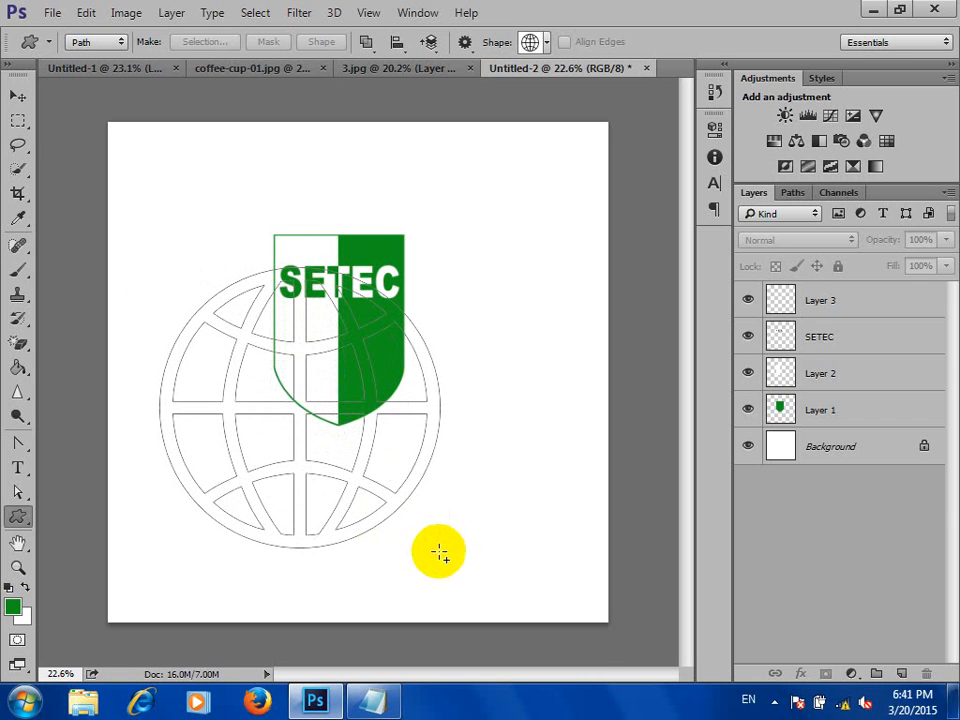
View the voea.png logo from the desktop as a globe example, and return to Photoshop.
click(874, 10)
double_click(474, 228)
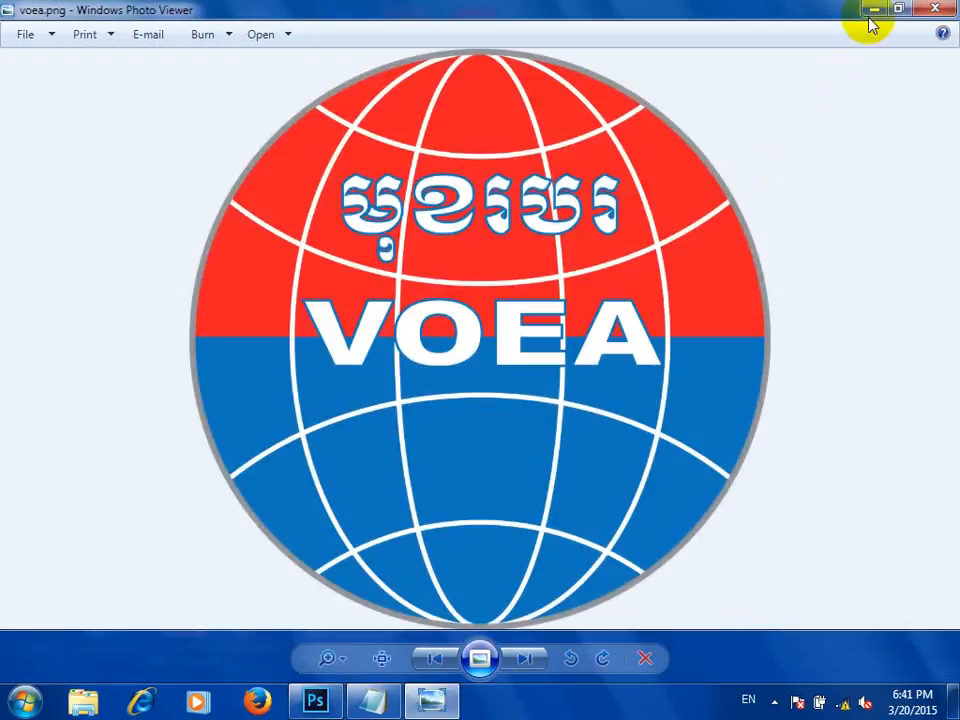
click(938, 9)
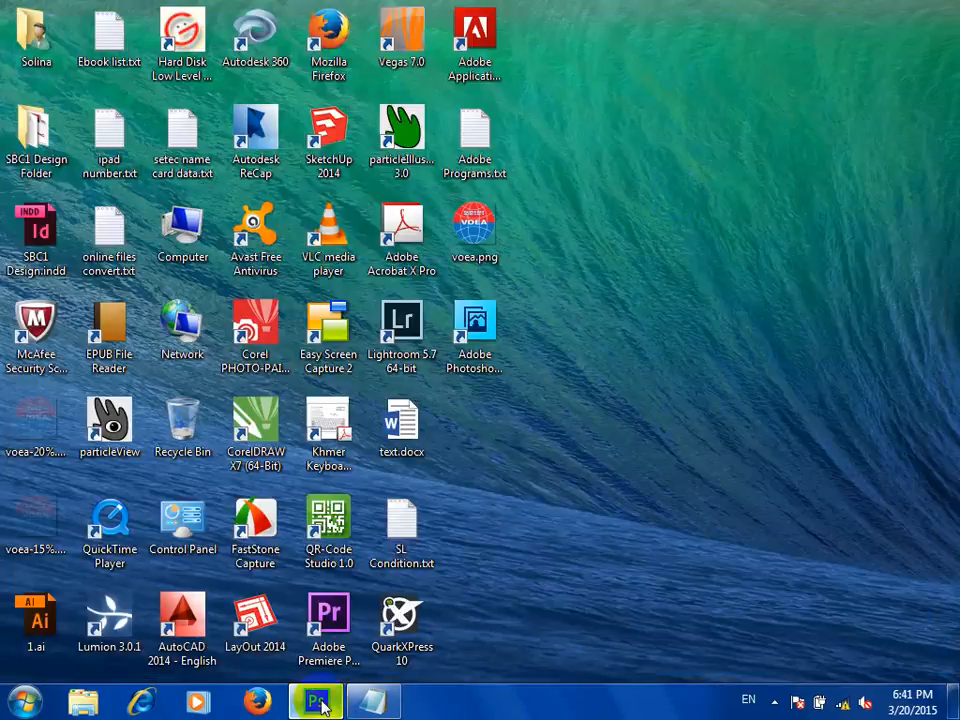
click(315, 700)
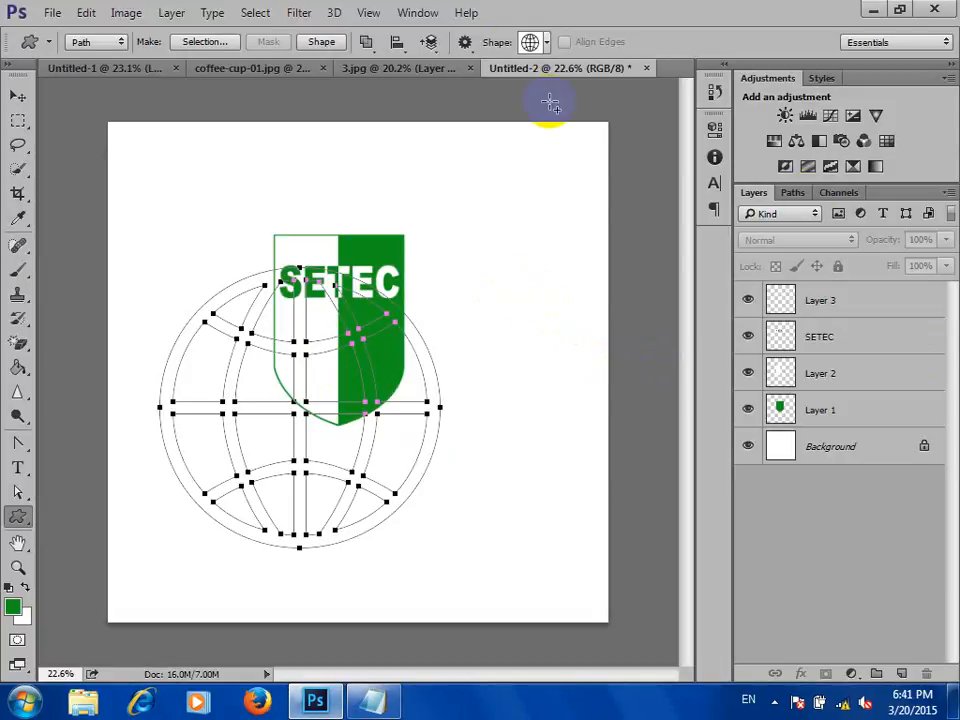
Draw a small path of the solid grass custom shape above and beside the shield's upper-left corner.
click(534, 41)
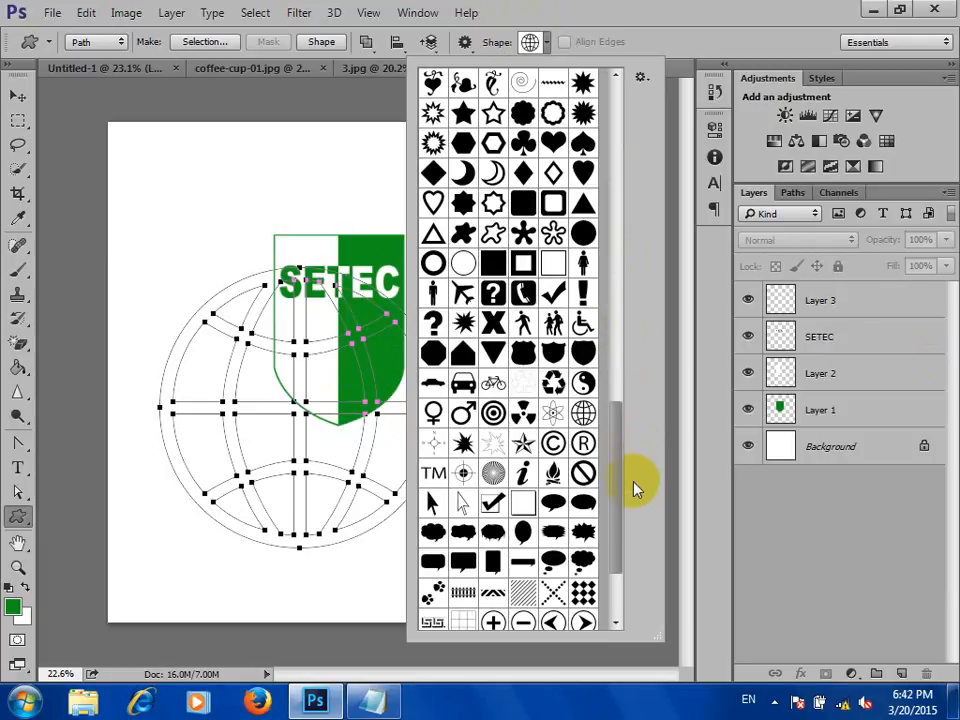
drag(619, 527, 621, 316)
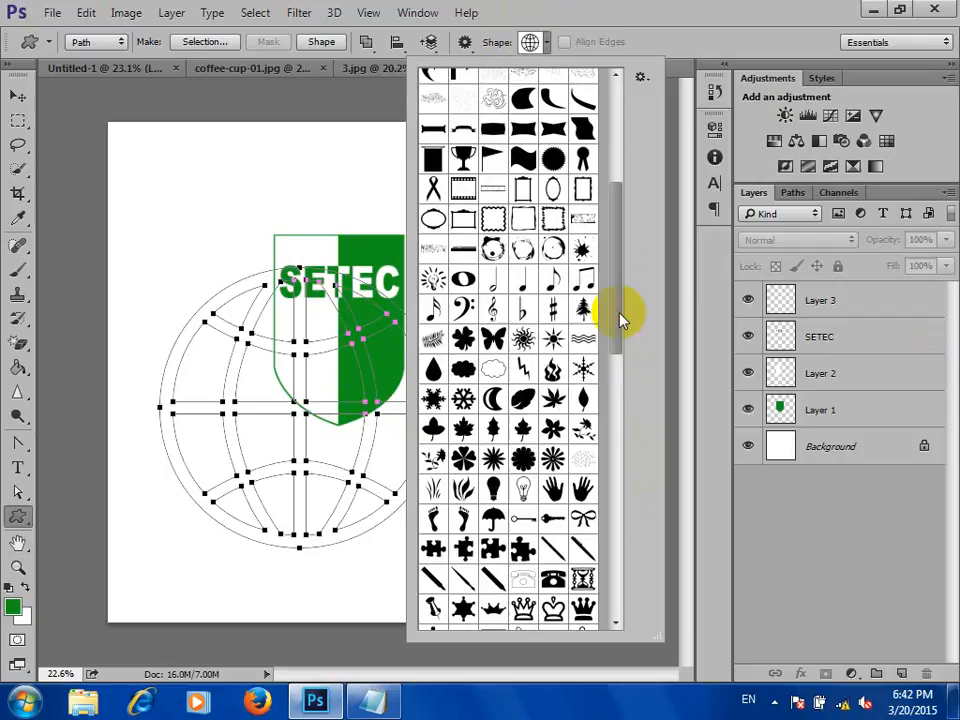
click(463, 490)
drag(160, 170, 242, 268)
right_click(199, 222)
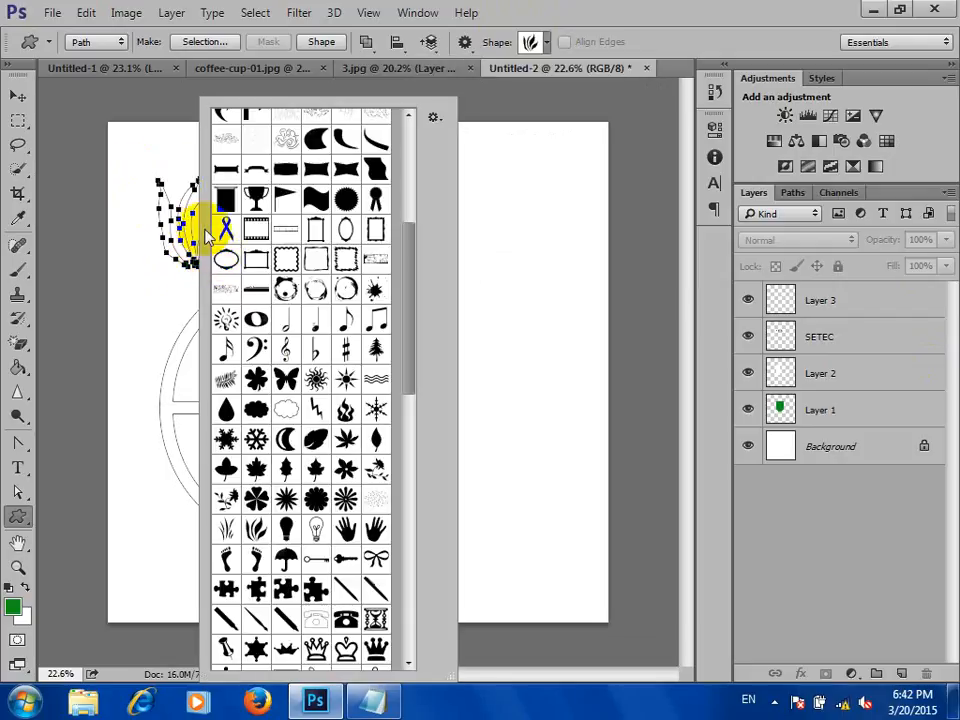
key(Escape)
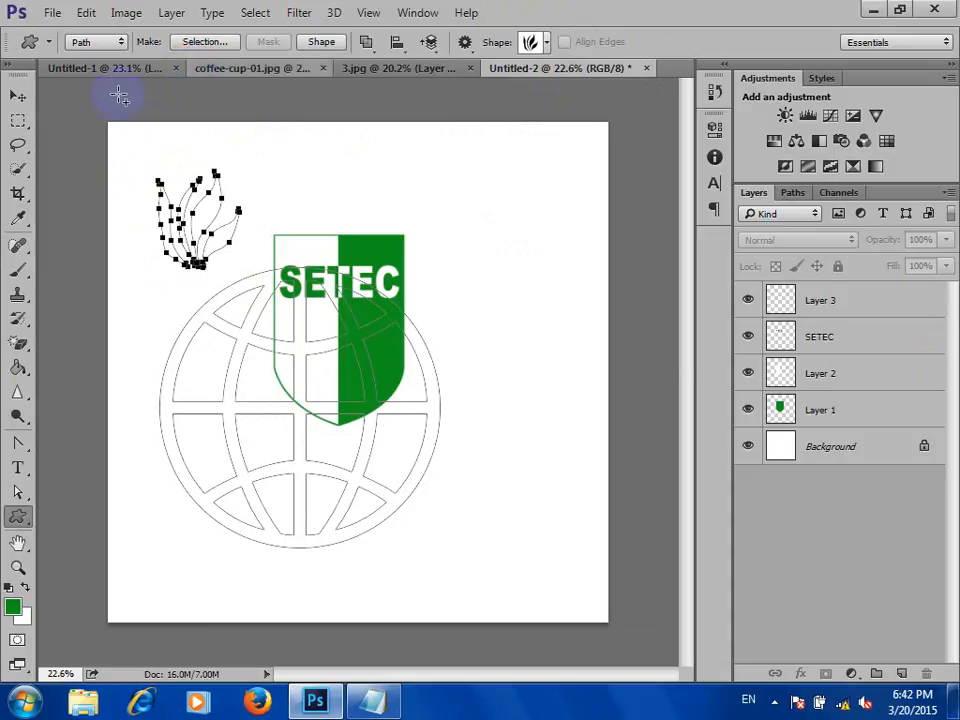
Make an anti-aliased new selection from the grass path with a feather radius of 0 pixels.
click(18, 492)
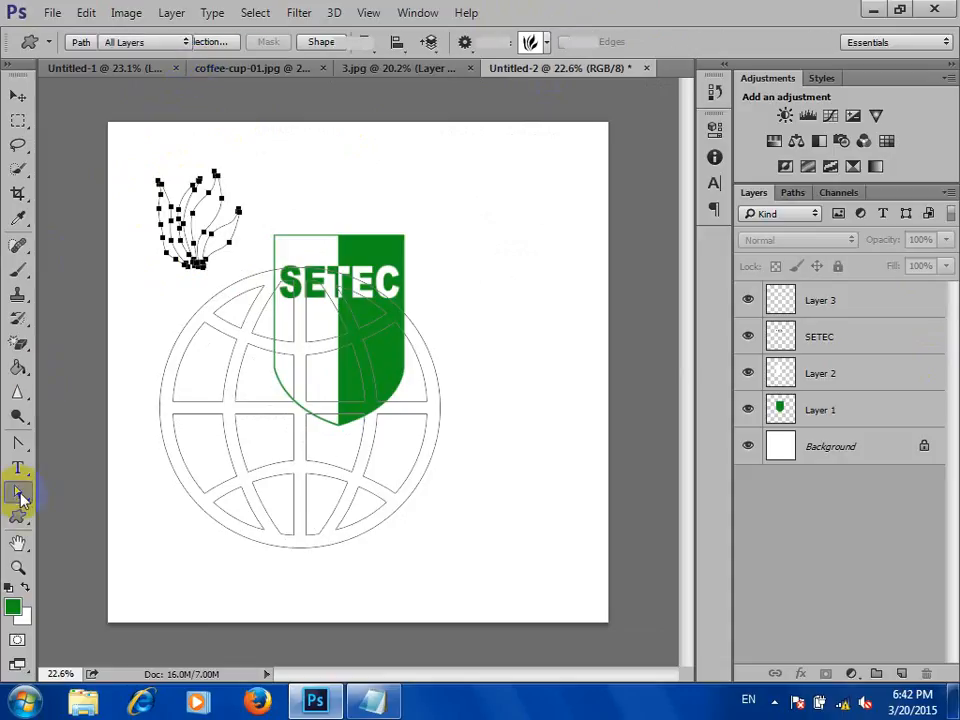
right_click(209, 234)
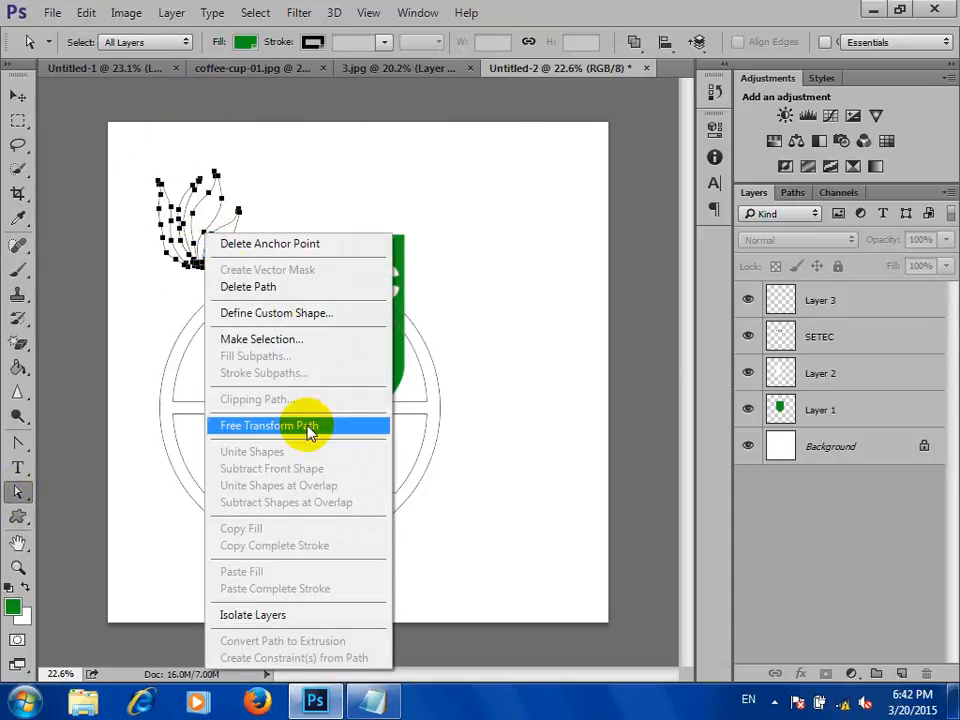
click(300, 340)
click(818, 236)
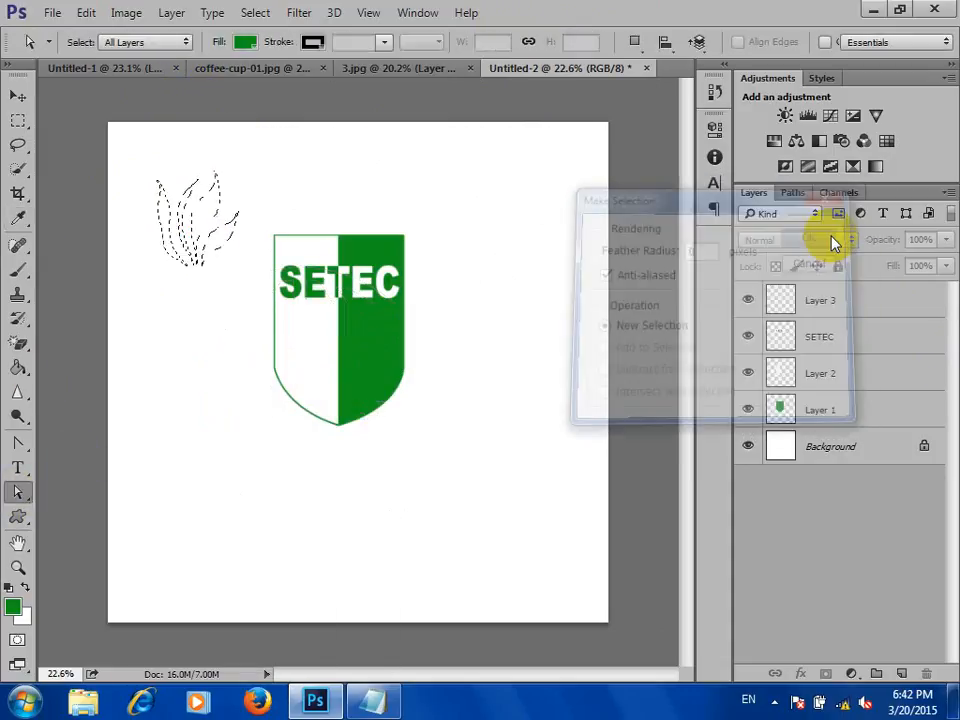
Fill the grass selection with the green foreground colour on a new layer, and deselect.
click(901, 673)
key(alt+BackSpace)
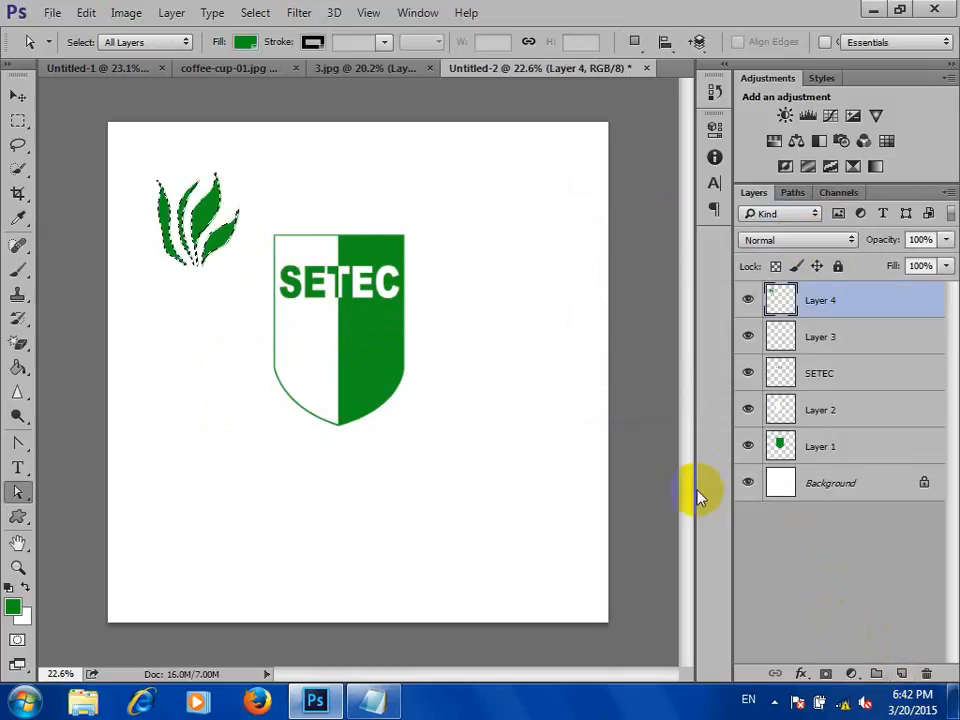
key(ctrl+d)
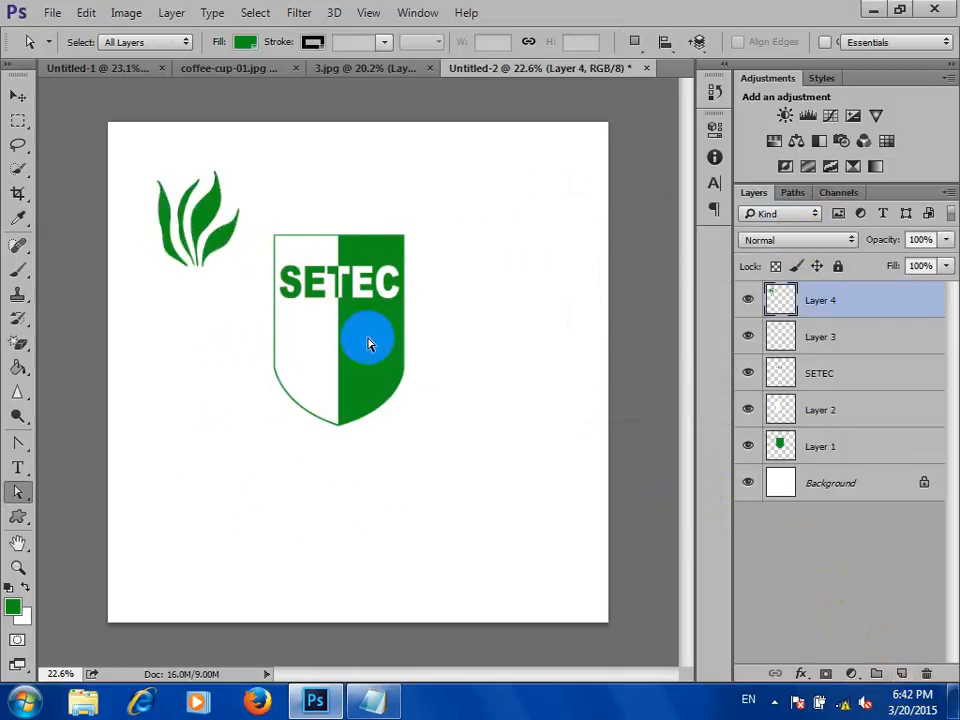
Move the green grass shape onto the shield's top edge, just above the SETEC lettering.
click(18, 95)
click(215, 205)
drag(215, 205, 326, 205)
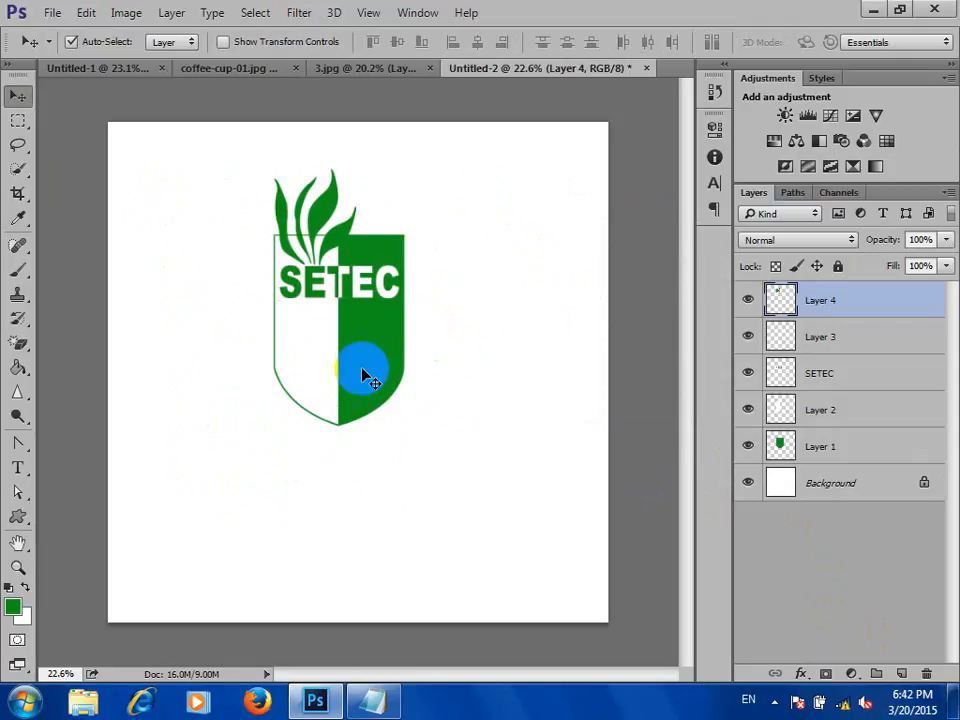
scroll(364, 375, up, 1)
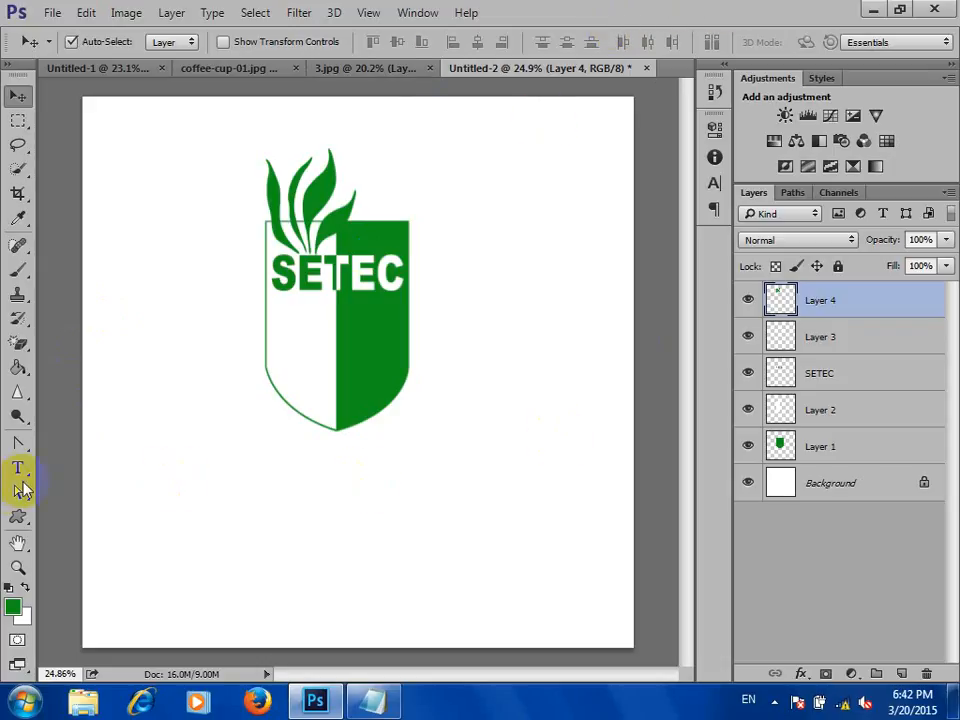
Switch to Notepad, highlight the list of tools from Line to Shape Tool for review, and return to Photoshop.
click(373, 700)
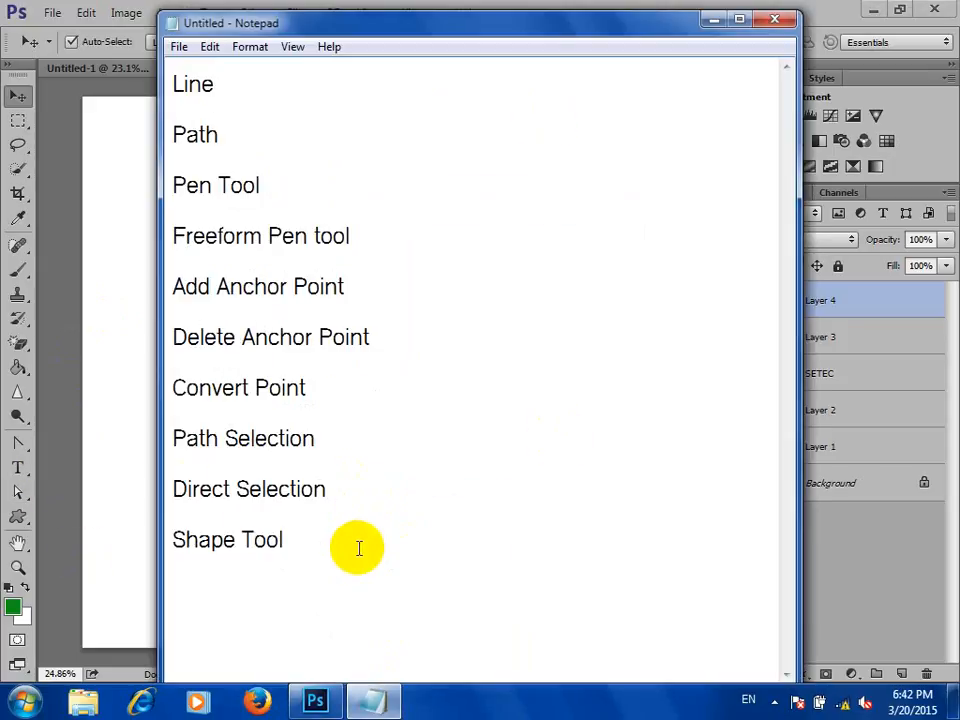
drag(358, 548, 172, 236)
drag(67, 87, 10, 95)
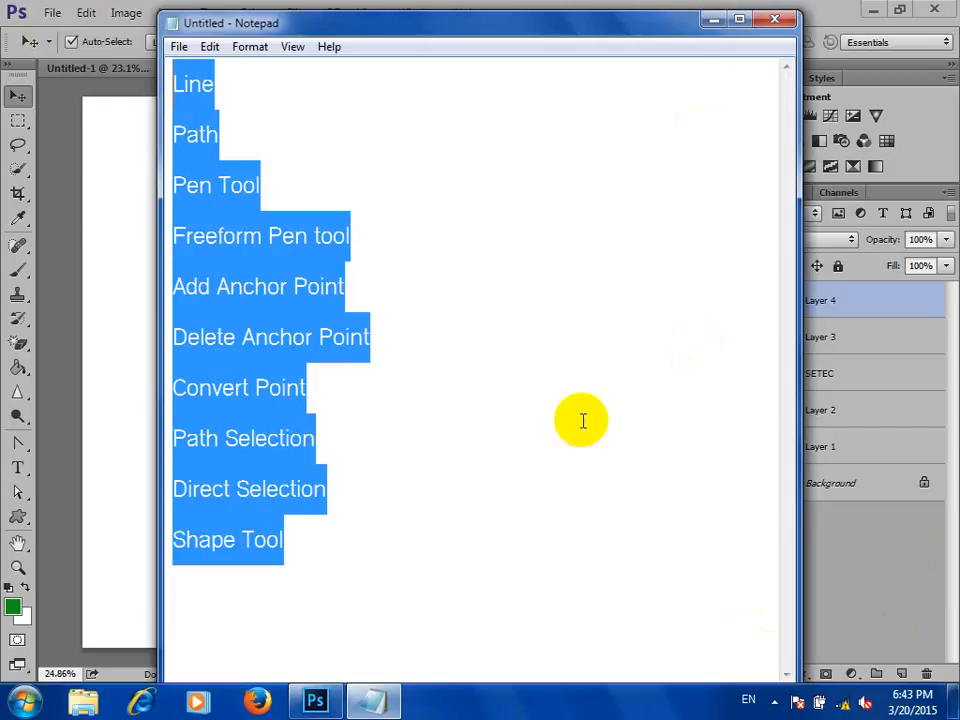
click(714, 20)
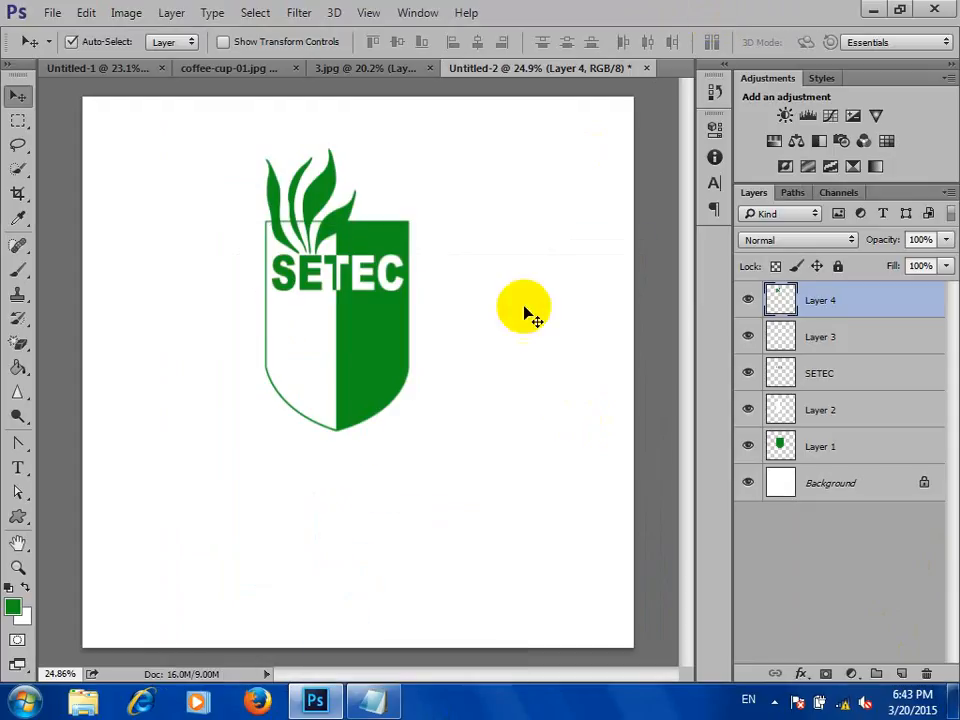
In the Notepad tool list, add a long run of blank lines after Shape Tool and enter "- Mask Channel" below.
click(378, 703)
click(435, 548)
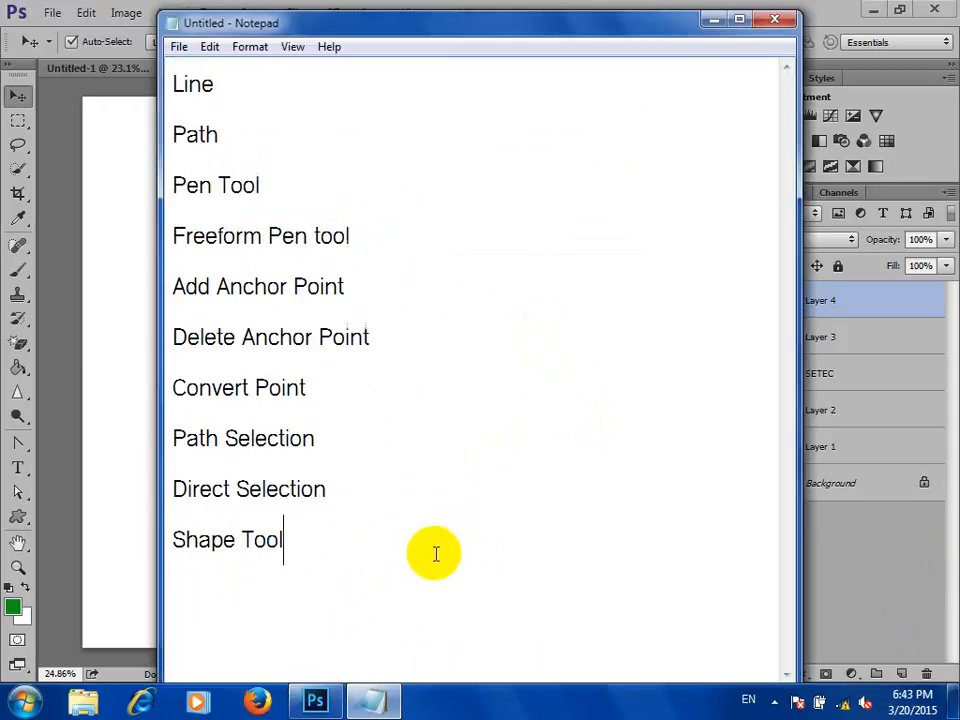
key(Return)
key(Return)
key(Return)
key(Return)
key(Return)
key(Return)
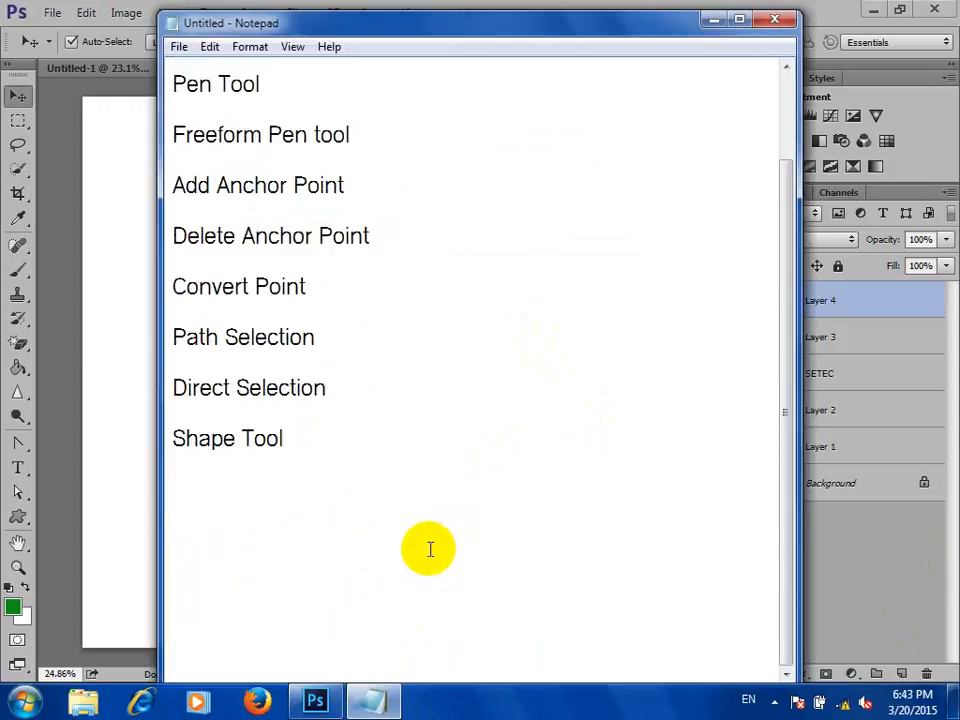
key(Return)
key(Return)
key(Return)
key(Return)
key(Return)
key(Return)
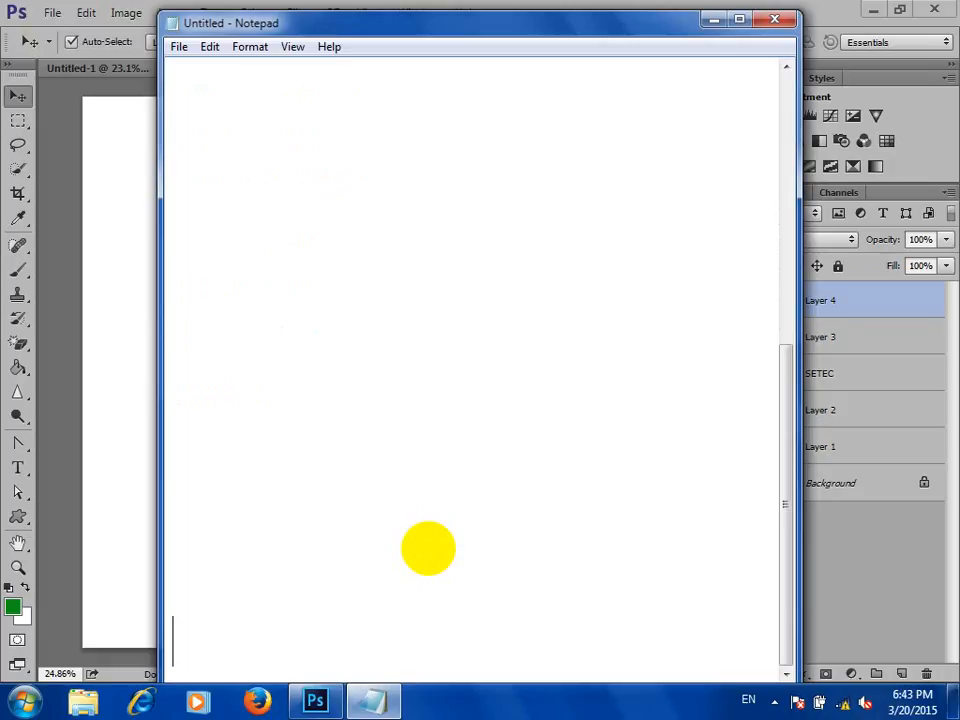
click(241, 172)
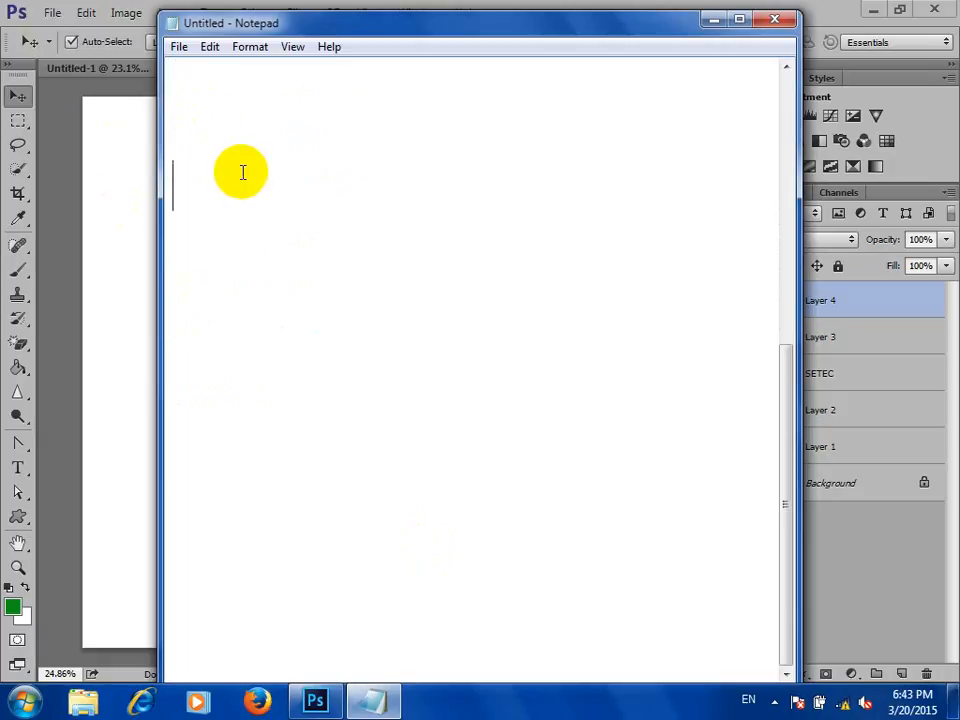
text(- Mask Channel)
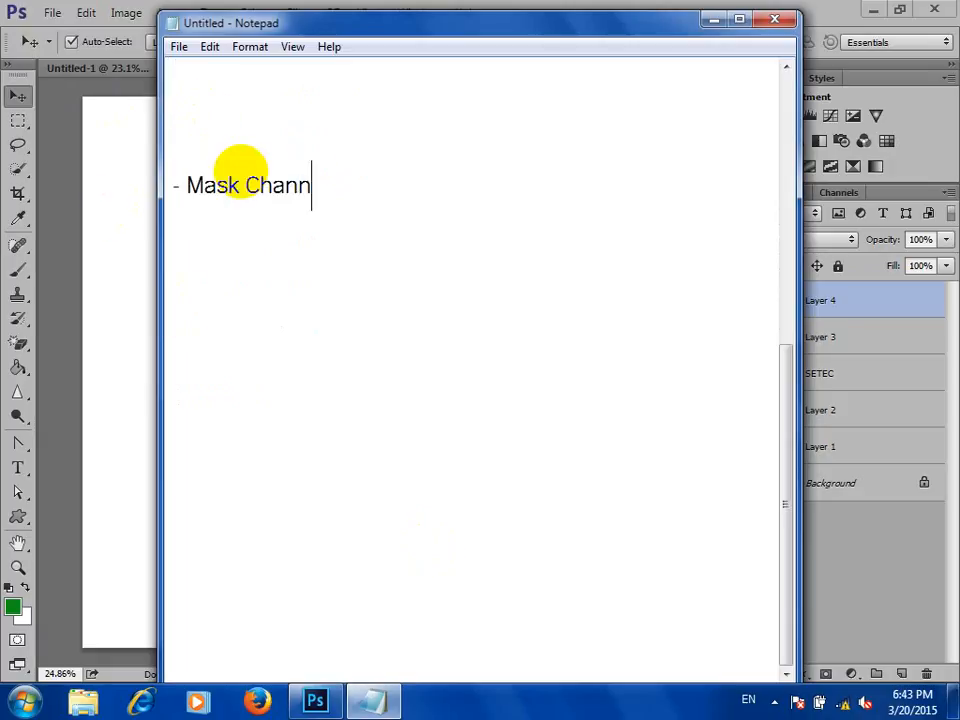
Replace the word after "- Mask" in the Notepad note so the line reads "- Mask : use two color : Black, White".
key(BackSpace)
key(BackSpace)
key(BackSpace)
key(BackSpace)
key(BackSpace)
key(BackSpace)
key(BackSpace)
key(BackSpace)
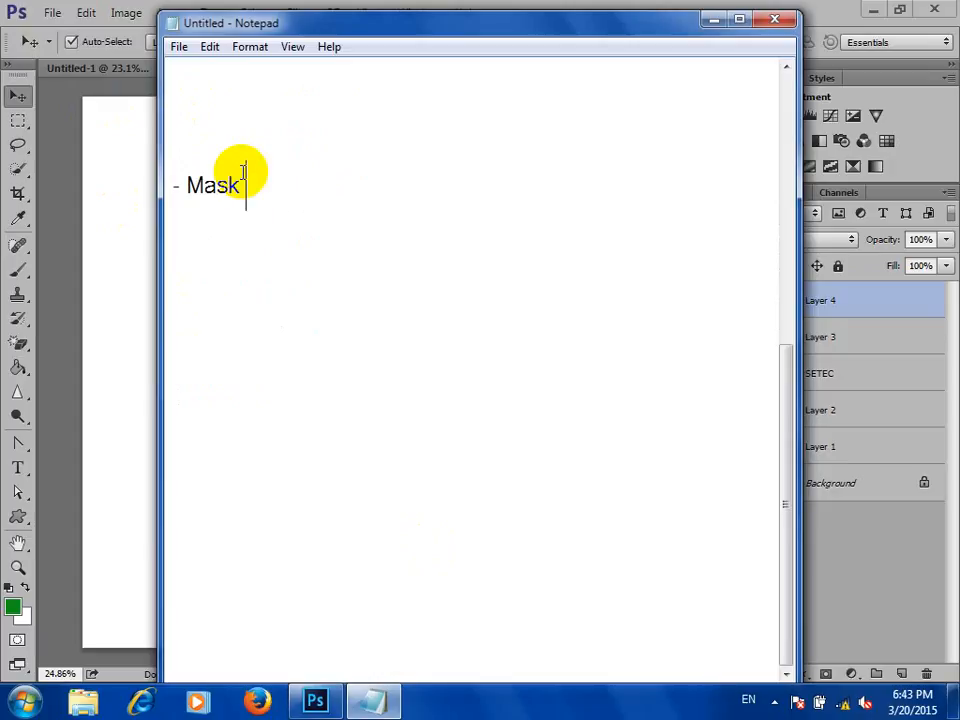
text(: use two co)
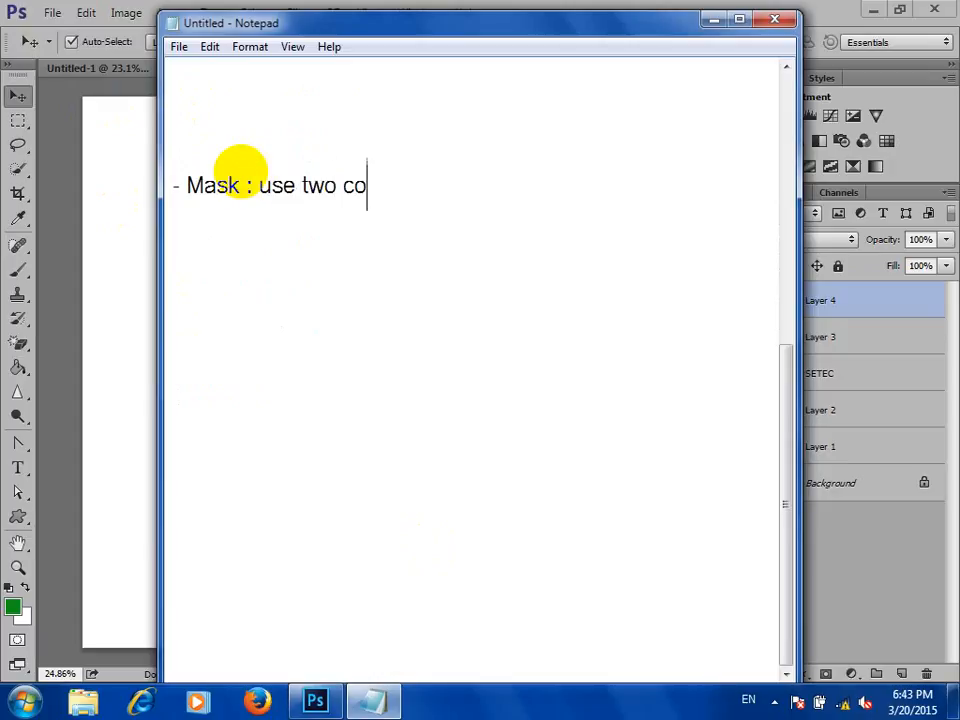
text(lor : B)
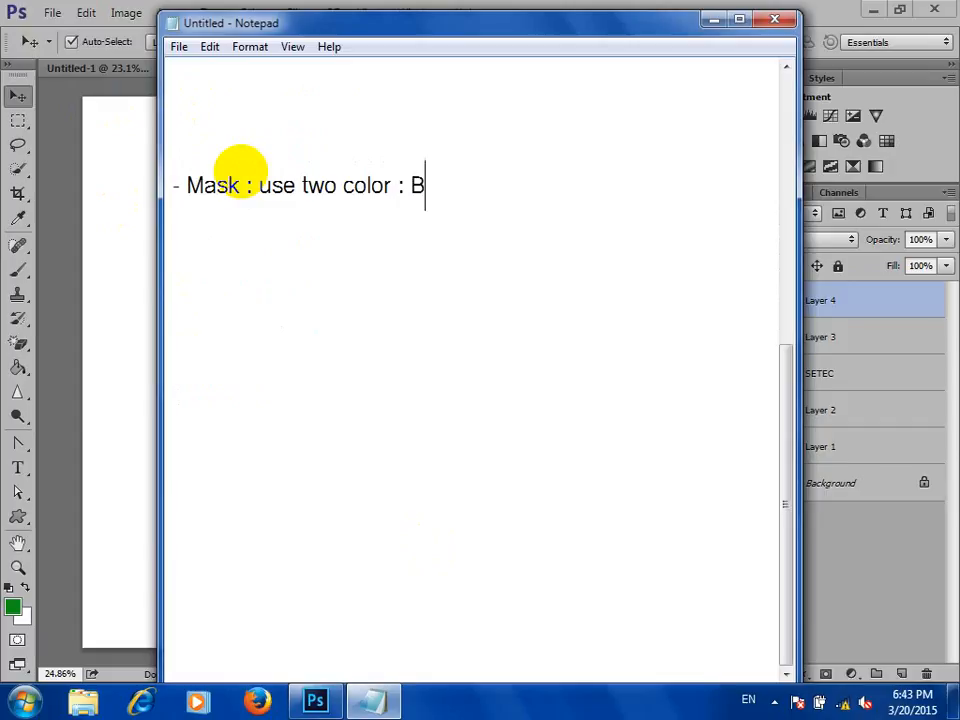
text(lack)
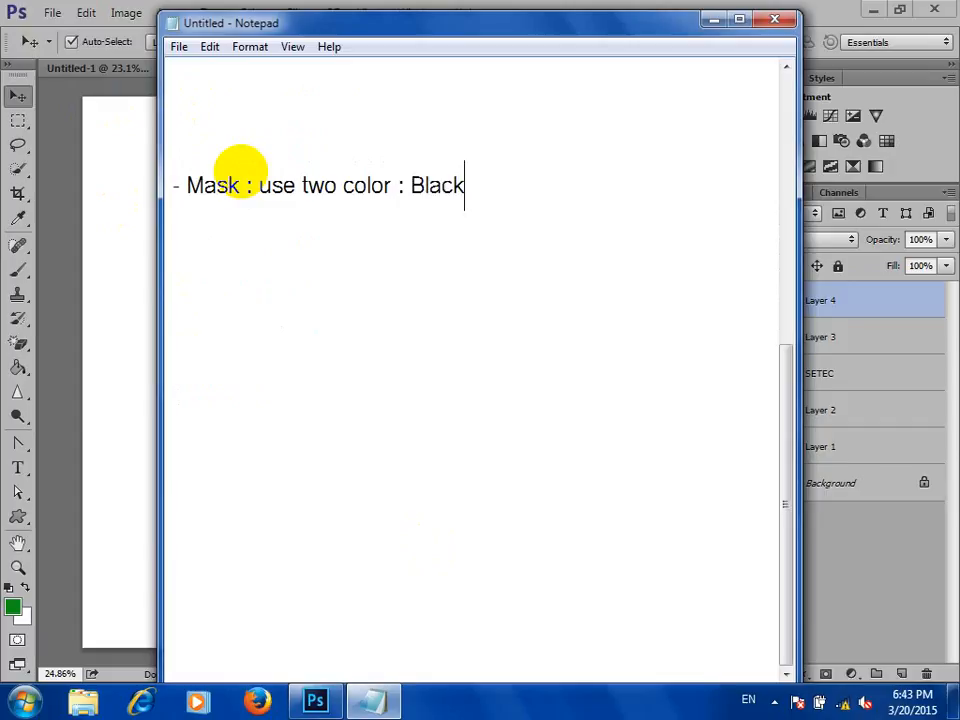
text(, White)
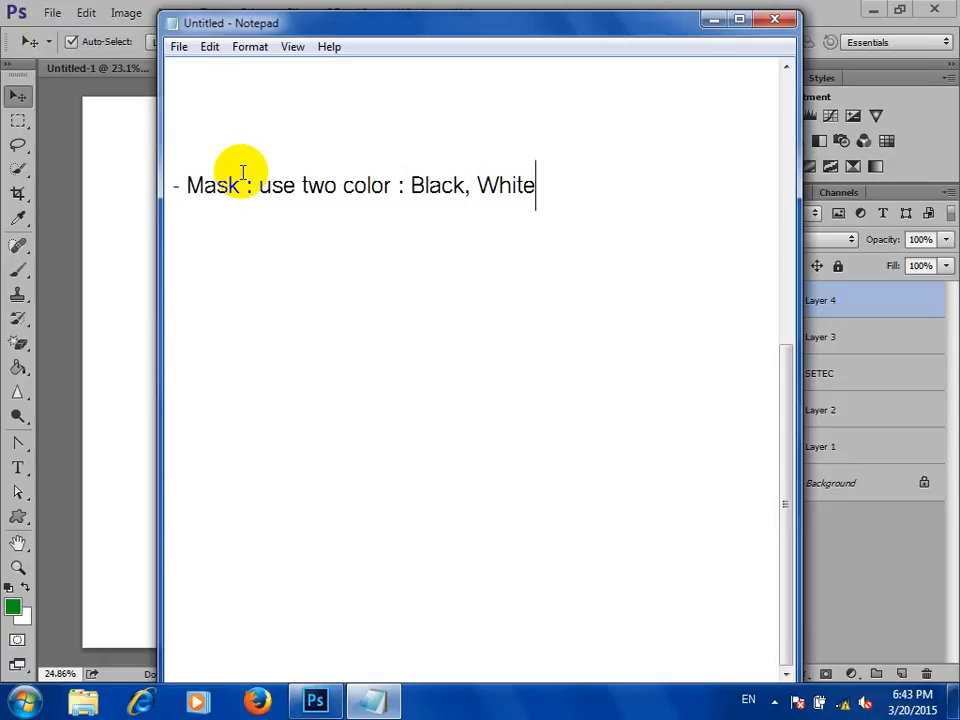
Place Black and White on two separate lines below "- Mask : use two color :", removing the comma between them.
click(406, 185)
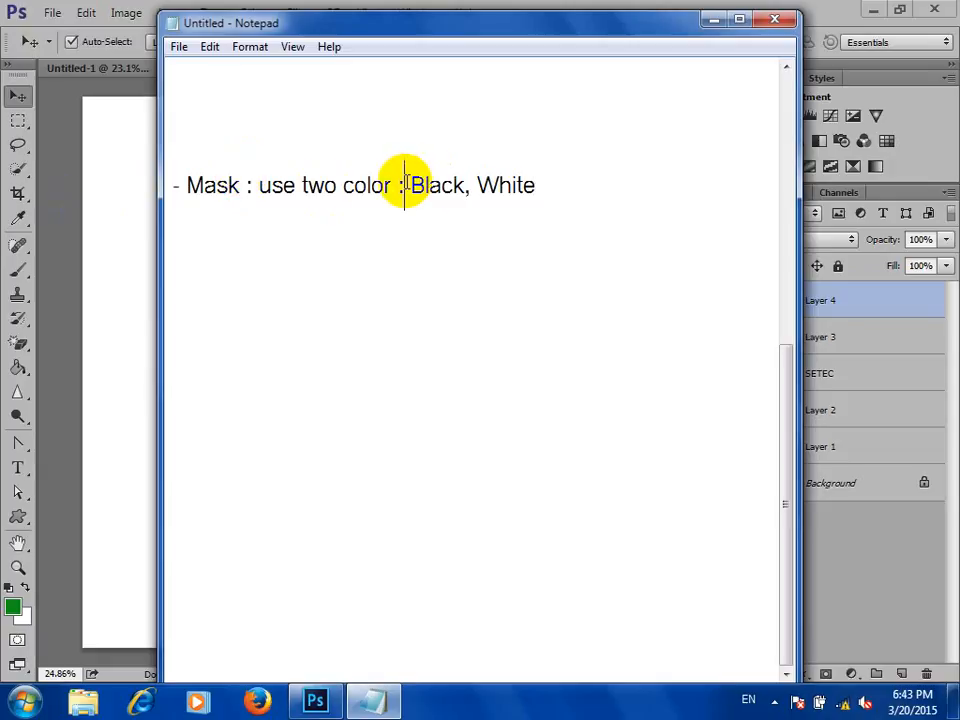
key(Return)
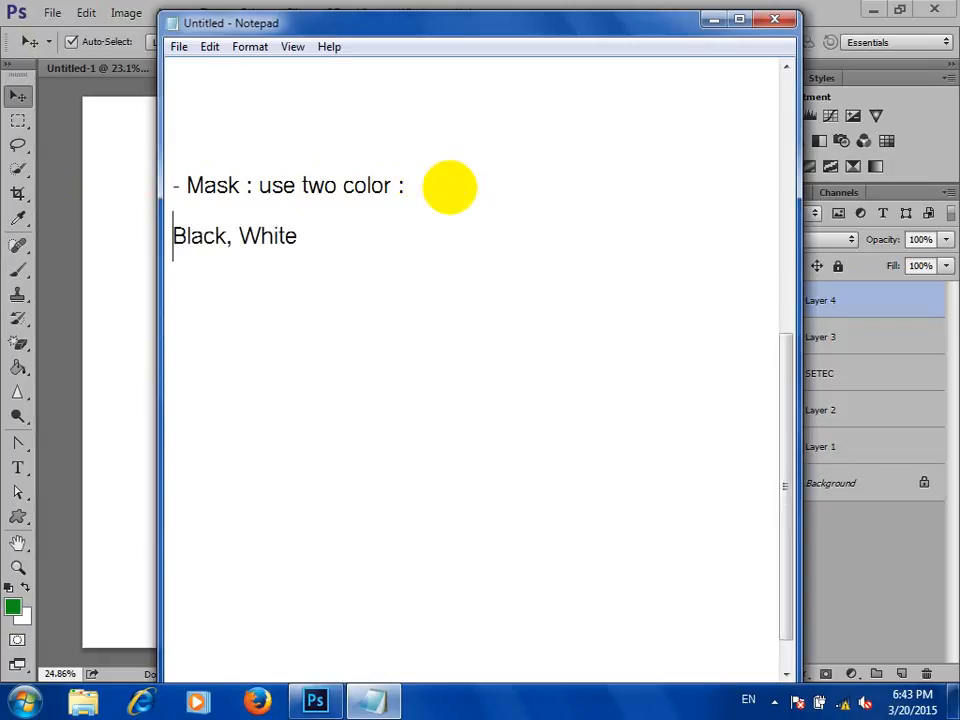
key(Right)
key(Right)
key(Right)
key(Right)
key(Right)
key(Right)
key(Right)
key(BackSpace)
key(BackSpace)
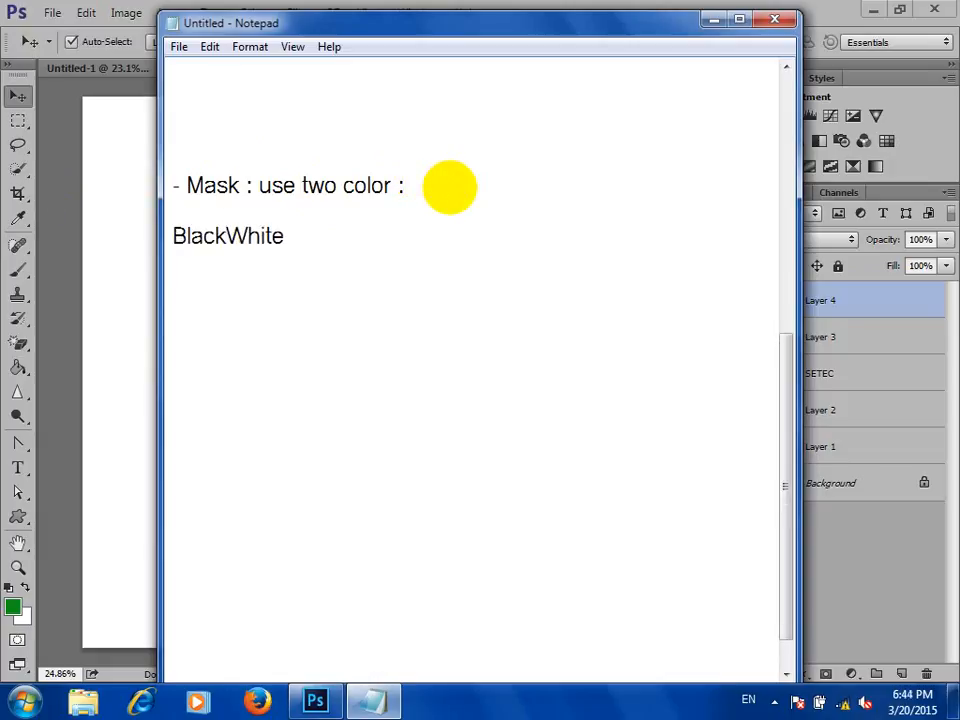
key(Return)
key(Return)
Add the Khmer explanation "សម្រាប់លុប" after Black in the mask note.
key(Up)
key(Up)
key(Right)
key(Right)
key(Right)
key(Right)
key(Right)
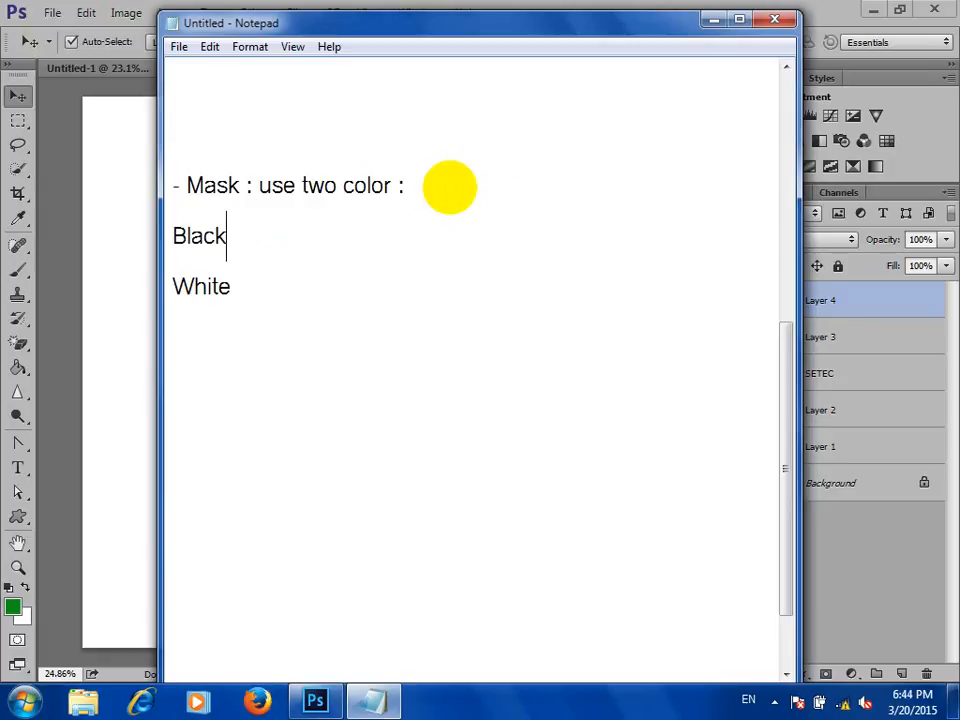
text(smjr)
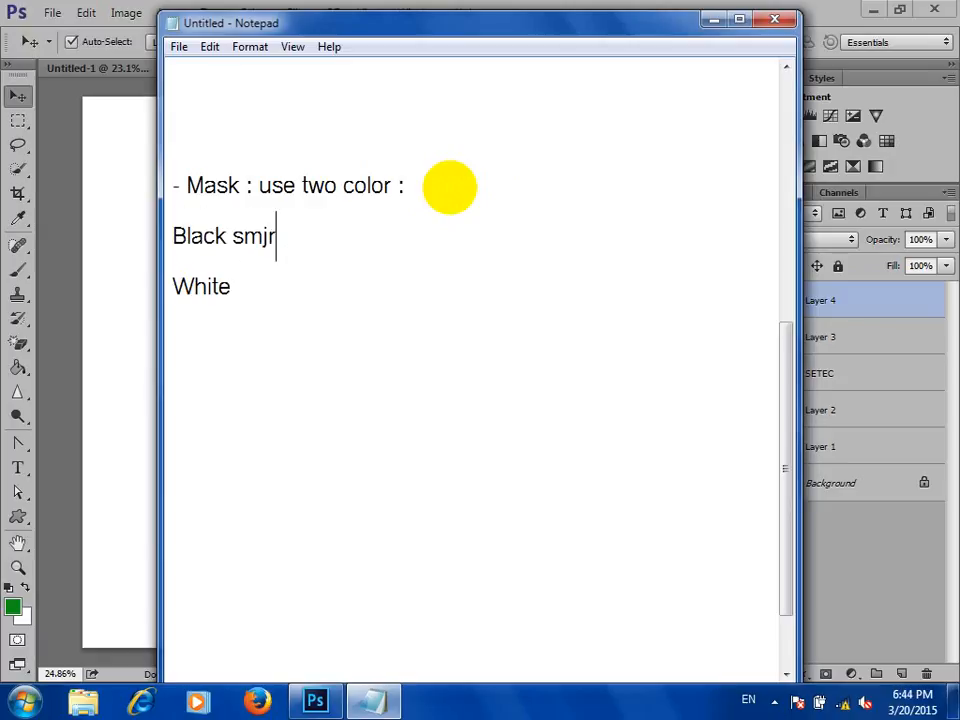
key(BackSpace)
key(BackSpace)
key(BackSpace)
key(BackSpace)
key(alt+shift)
text(សម្រា)
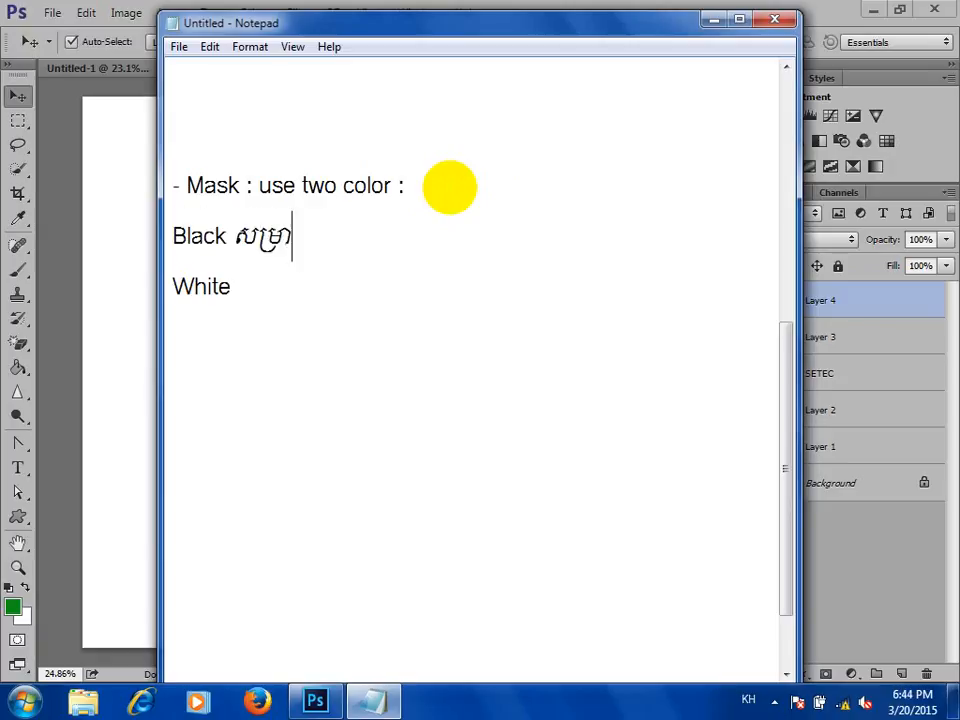
text(ប់លុប)
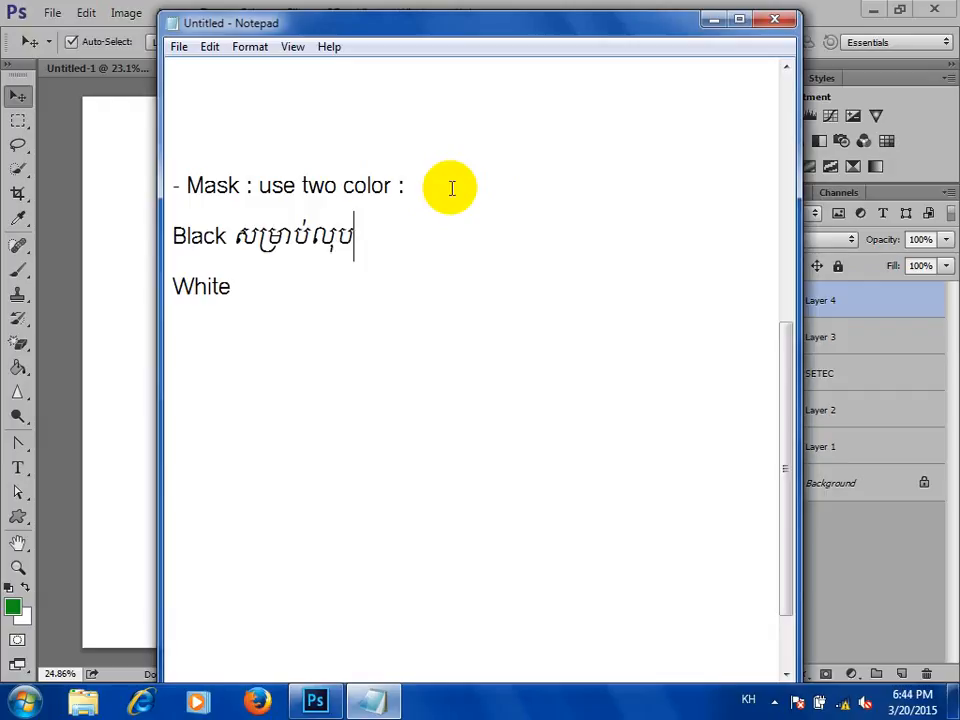
Complete the Black line's explanation with "Object ចោល".
key(alt+shift)
text(Obnjec)
key(BackSpace)
key(BackSpace)
key(BackSpace)
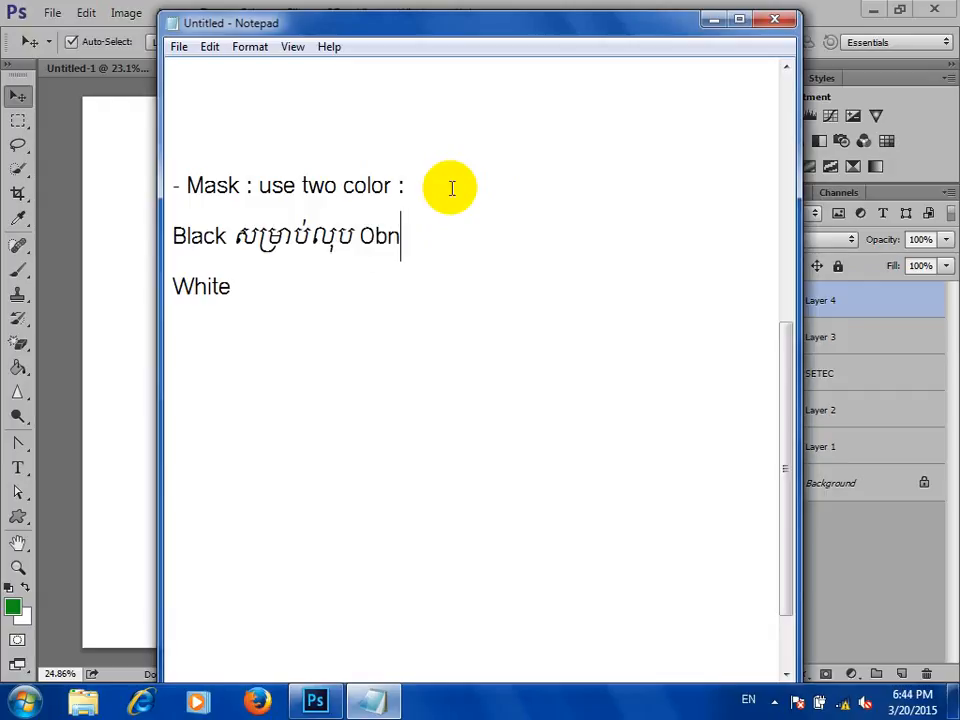
key(BackSpace)
text(ject)
key(alt+shift)
text(ចោល)
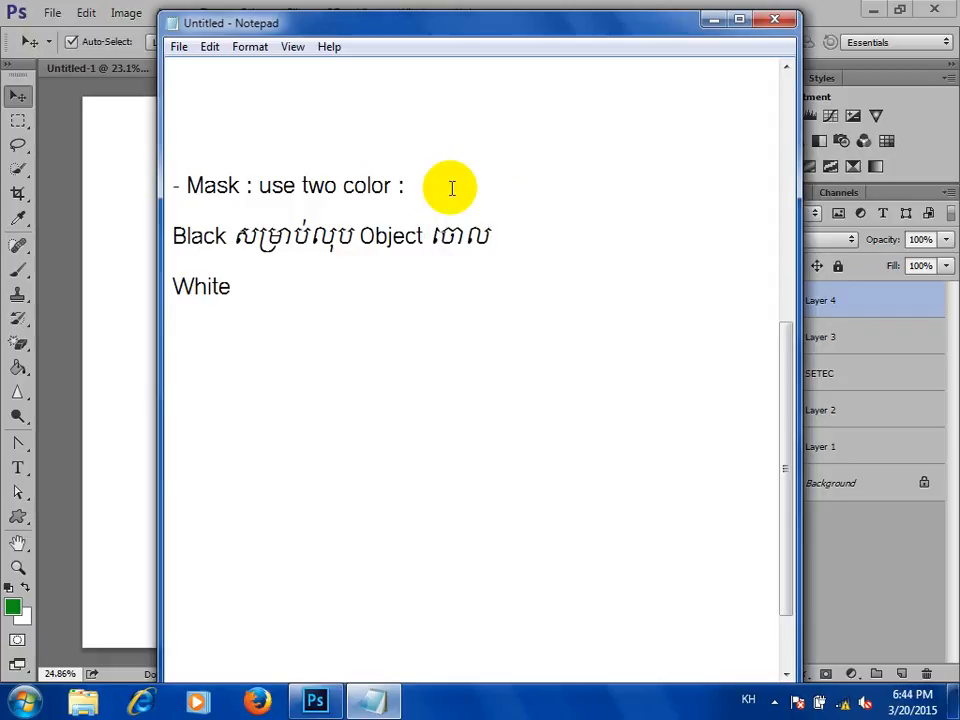
Extend the White line to read "White: សម្រាប់រក្សាទុក Object".
key(alt+shift)
text(:)
key(alt+shift)
text(សម្រាប់រក្សាទុករូ)
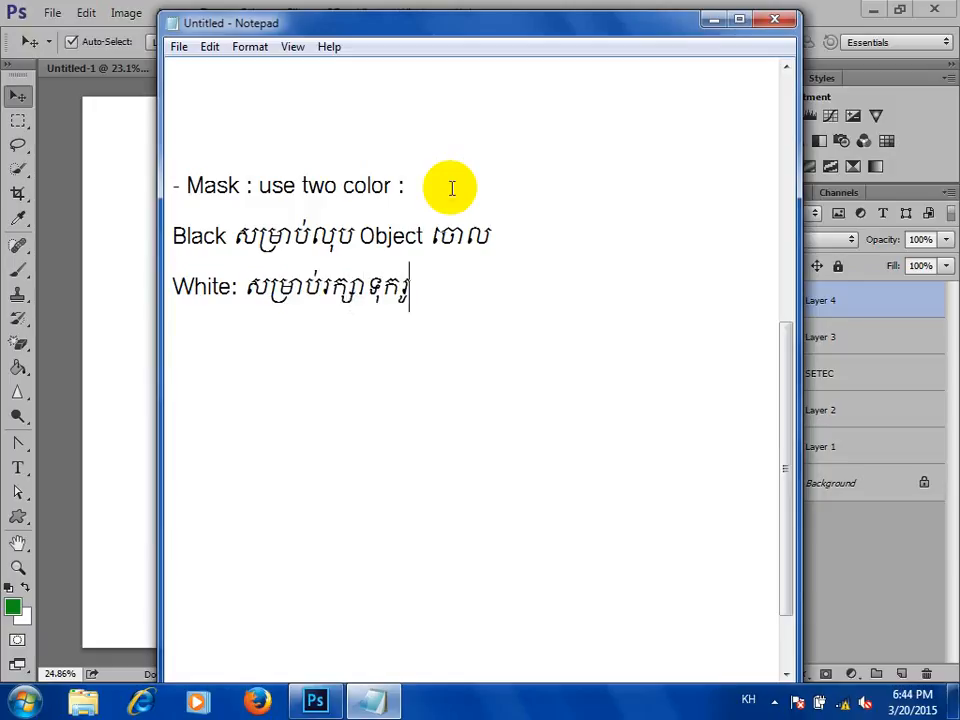
key(BackSpace)
key(alt+shift)
text(Obje)
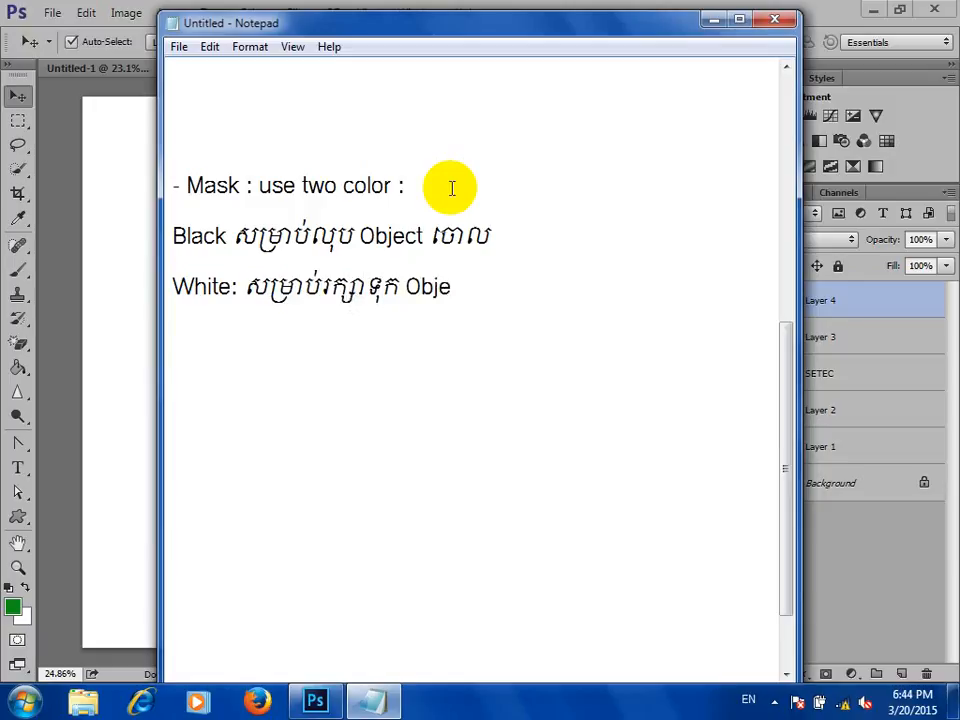
text(ct)
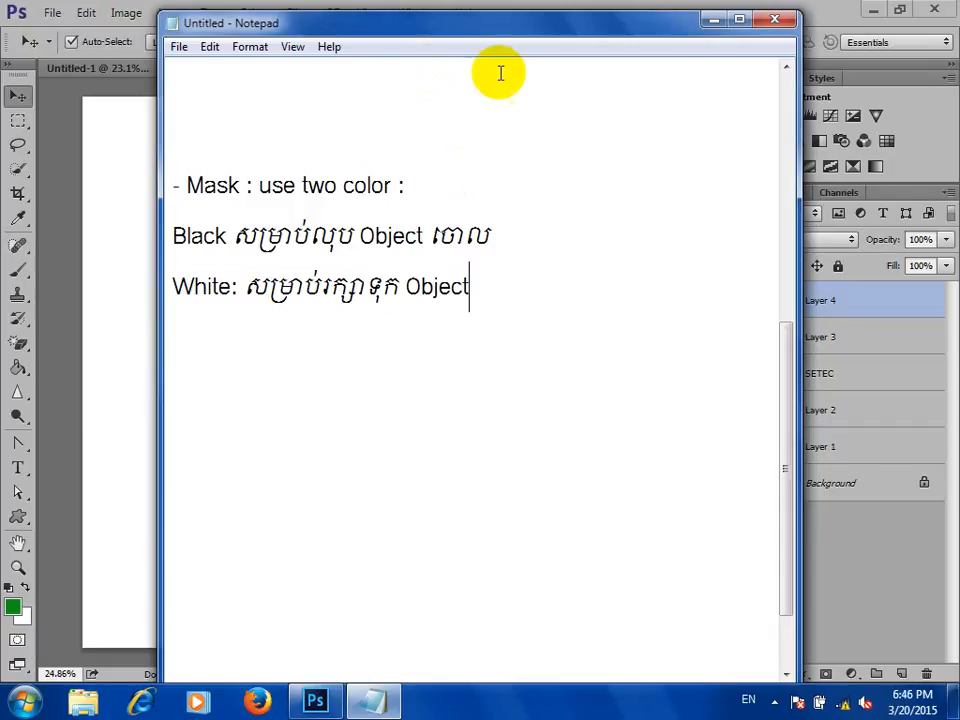
Minimize Notepad to return to Photoshop, and open Diane_Kruger.jpg from the All images folder.
click(711, 21)
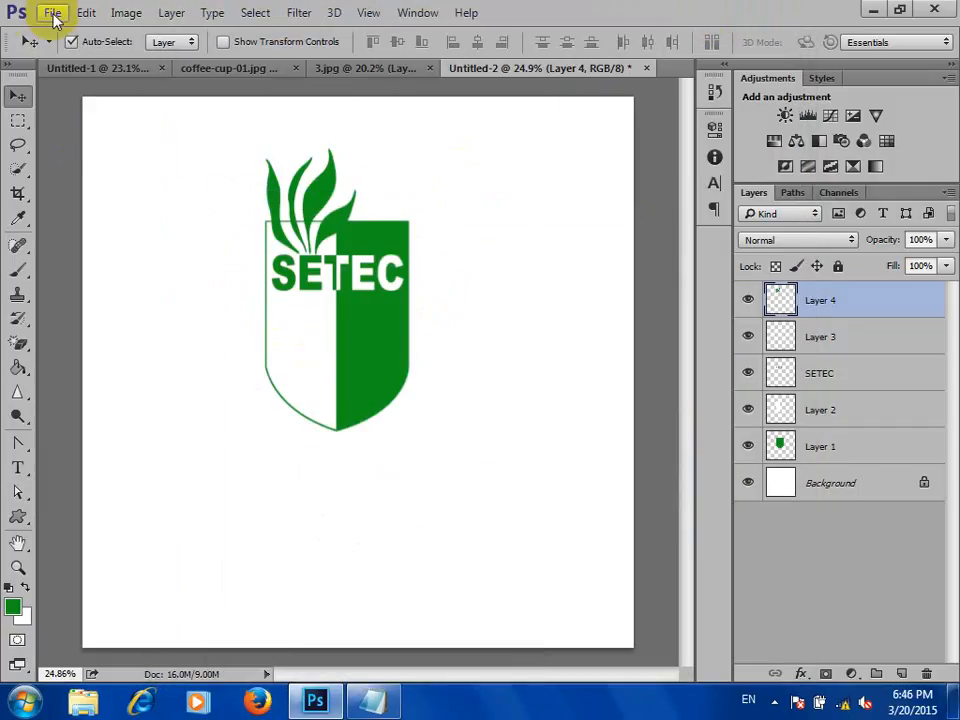
click(53, 14)
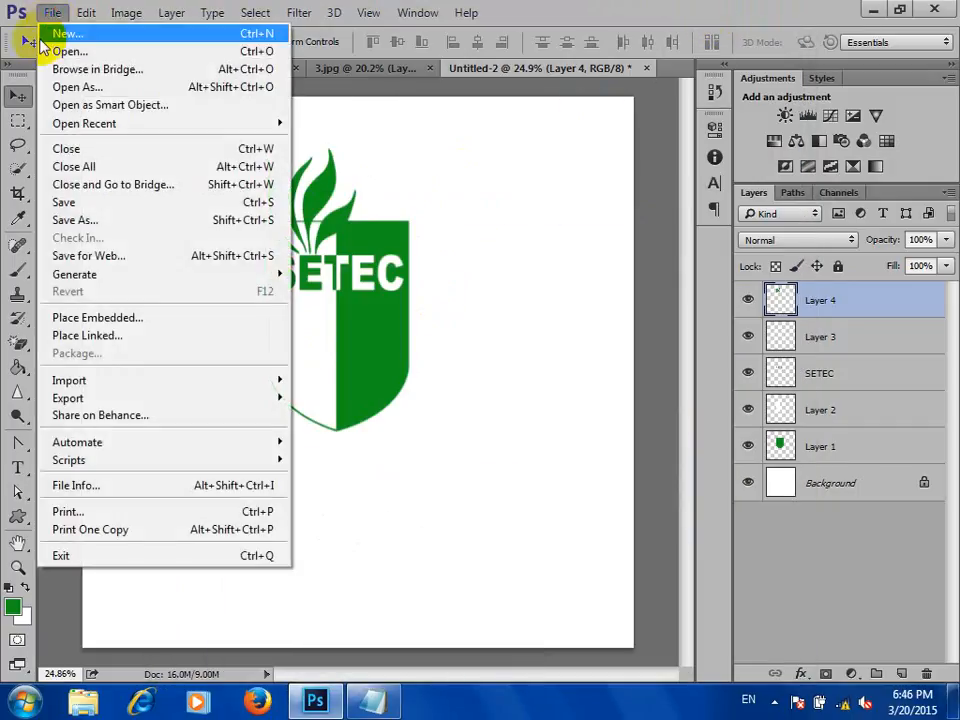
click(100, 51)
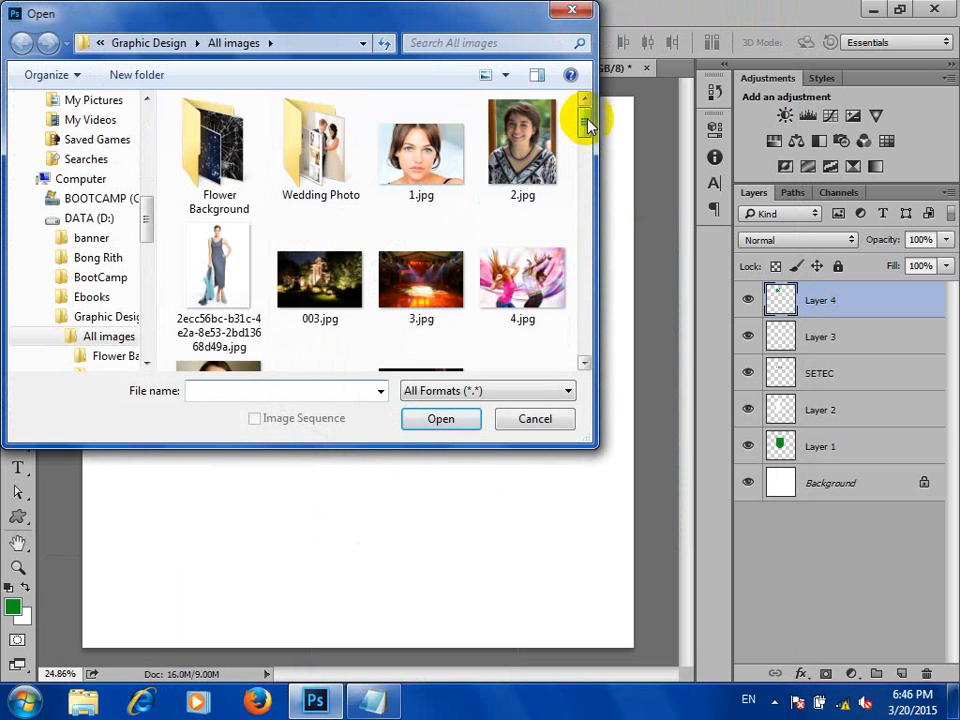
drag(589, 124, 596, 214)
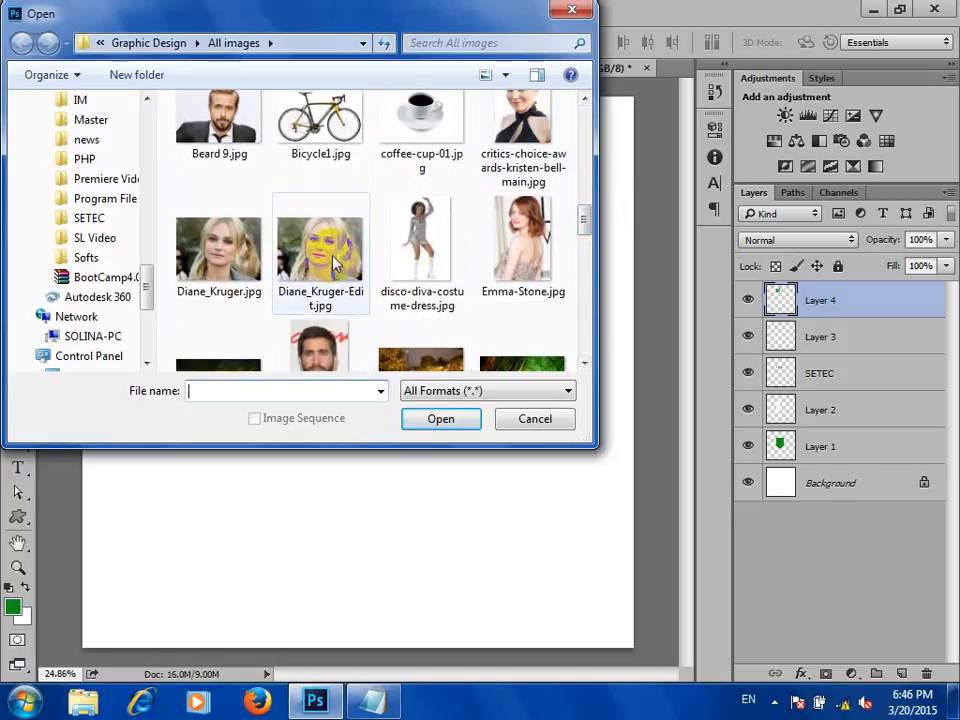
click(213, 265)
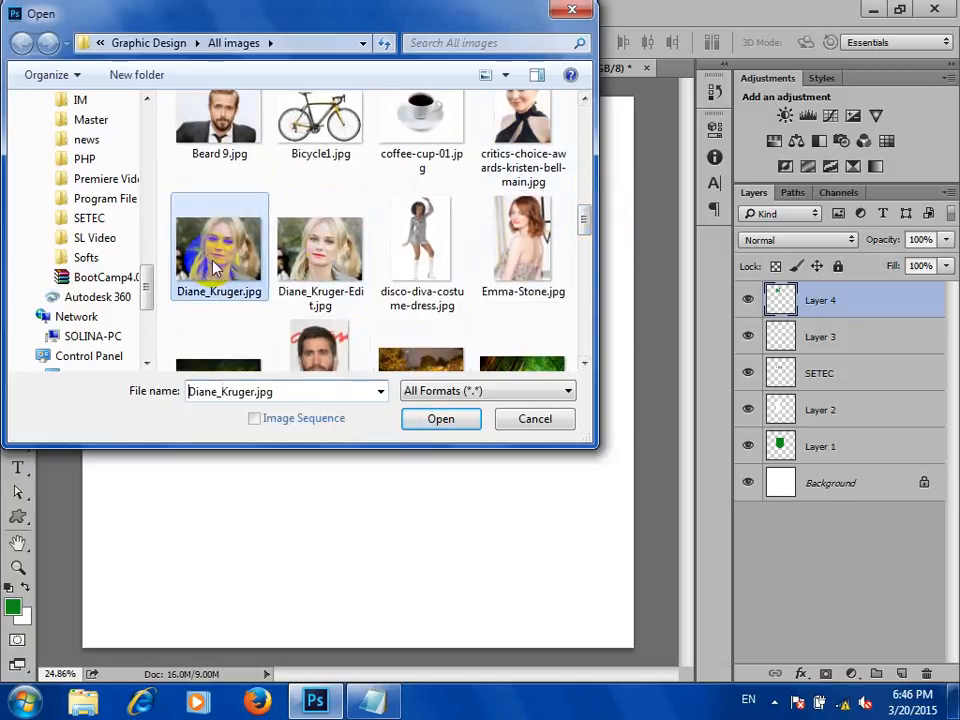
click(468, 420)
Duplicate the portrait's Background layer, keeping the default name for the copy.
scroll(476, 392, up, 6)
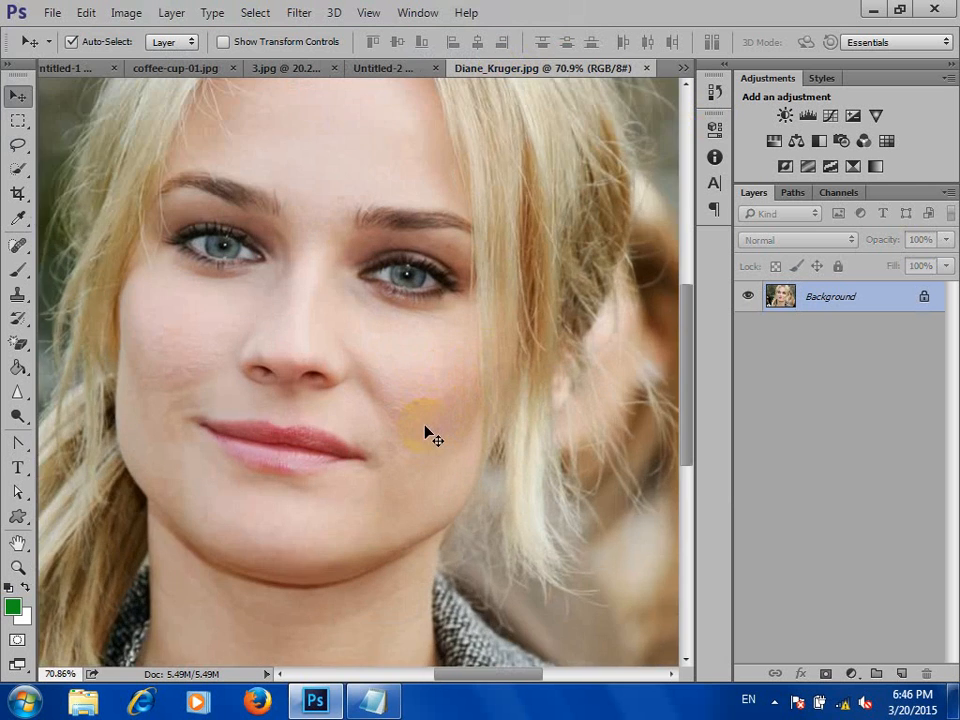
scroll(424, 418, down, 2)
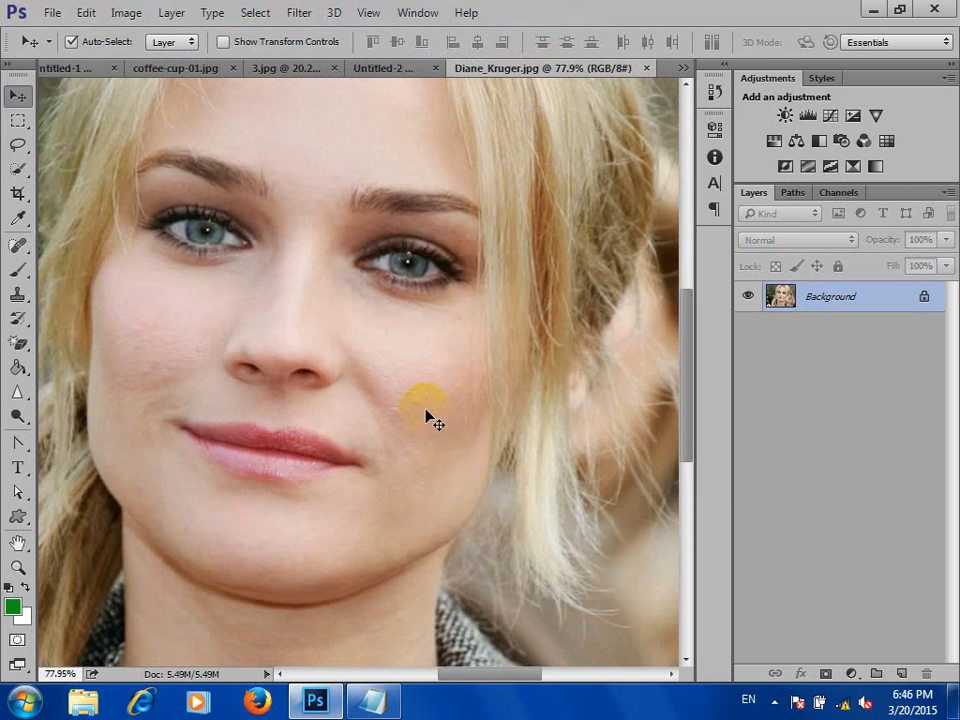
scroll(415, 352, down, 1)
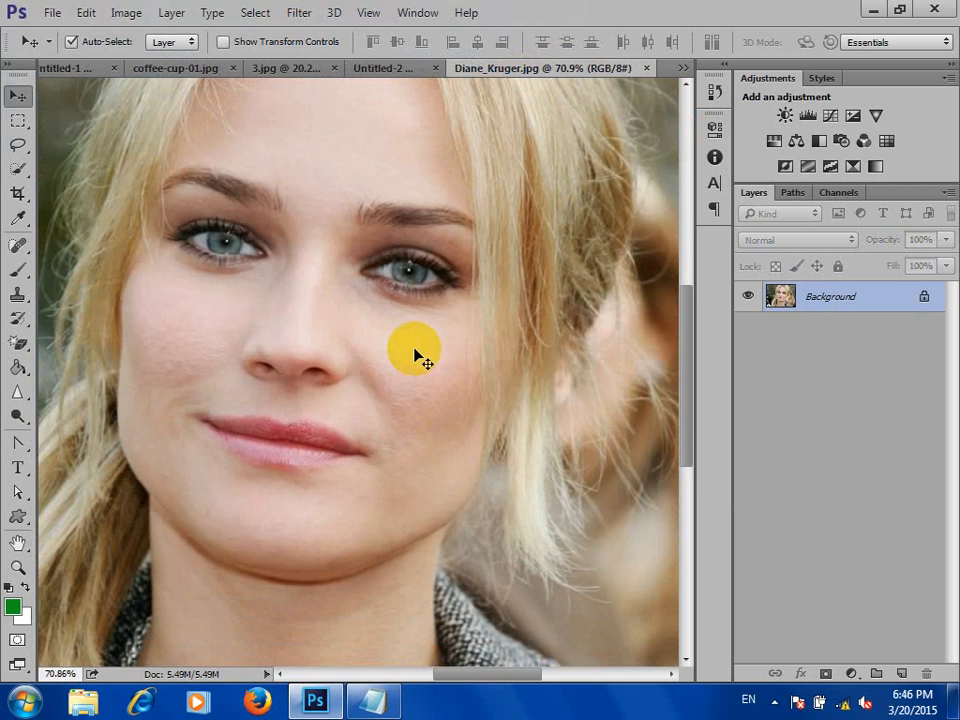
scroll(400, 290, down, 4)
scroll(403, 330, up, 5)
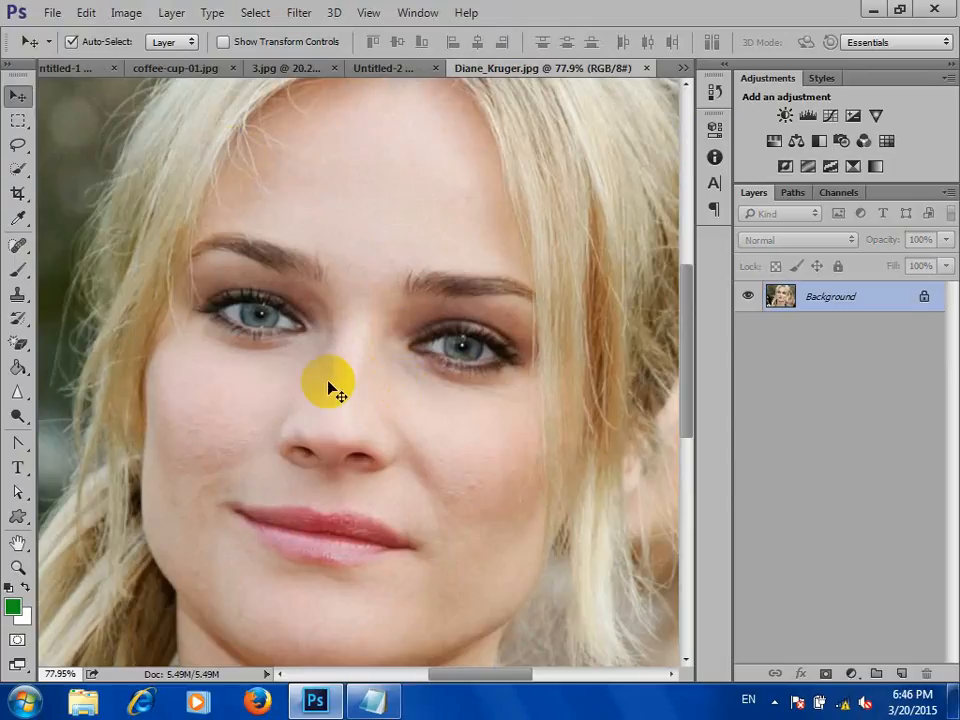
right_click(812, 305)
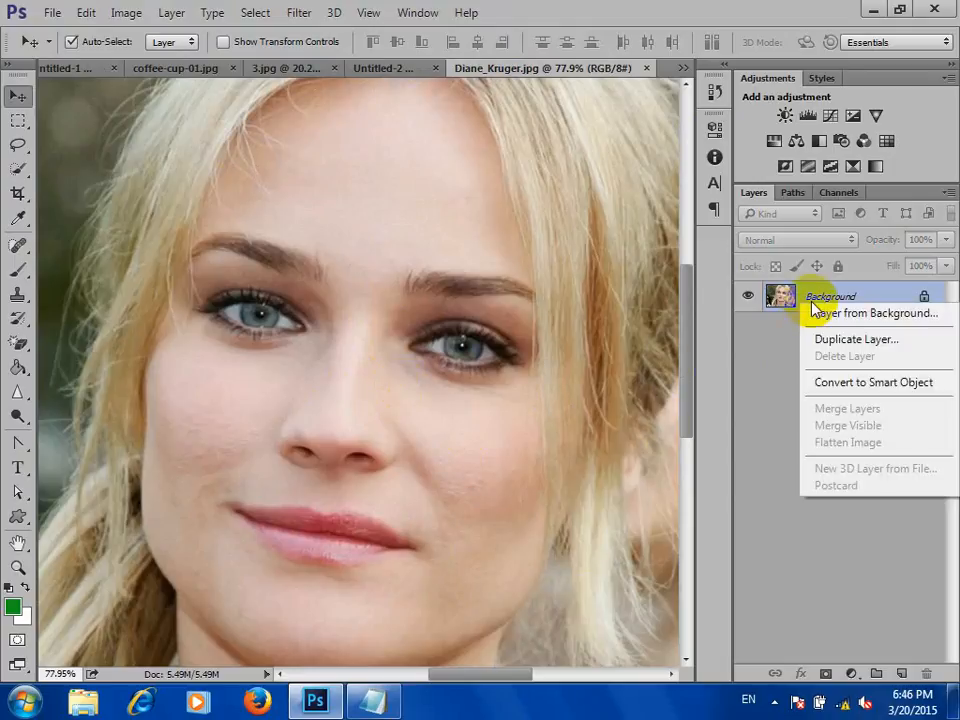
click(880, 345)
click(658, 215)
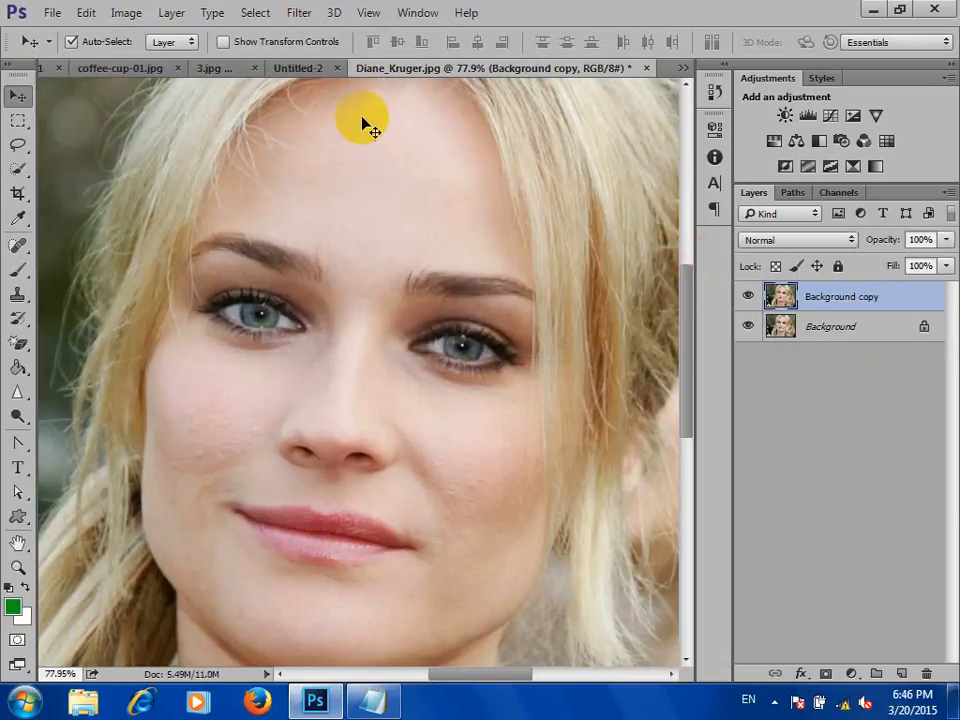
Apply a Gaussian Blur with a radius of 11.4 pixels to the duplicated portrait layer.
click(299, 13)
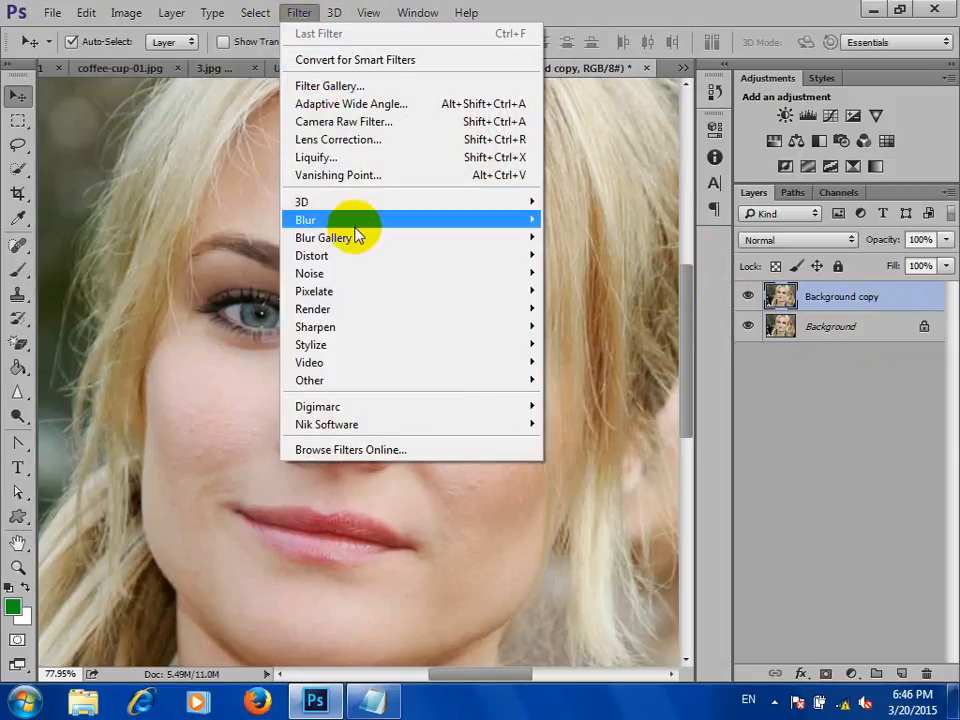
mouse_move(443, 221)
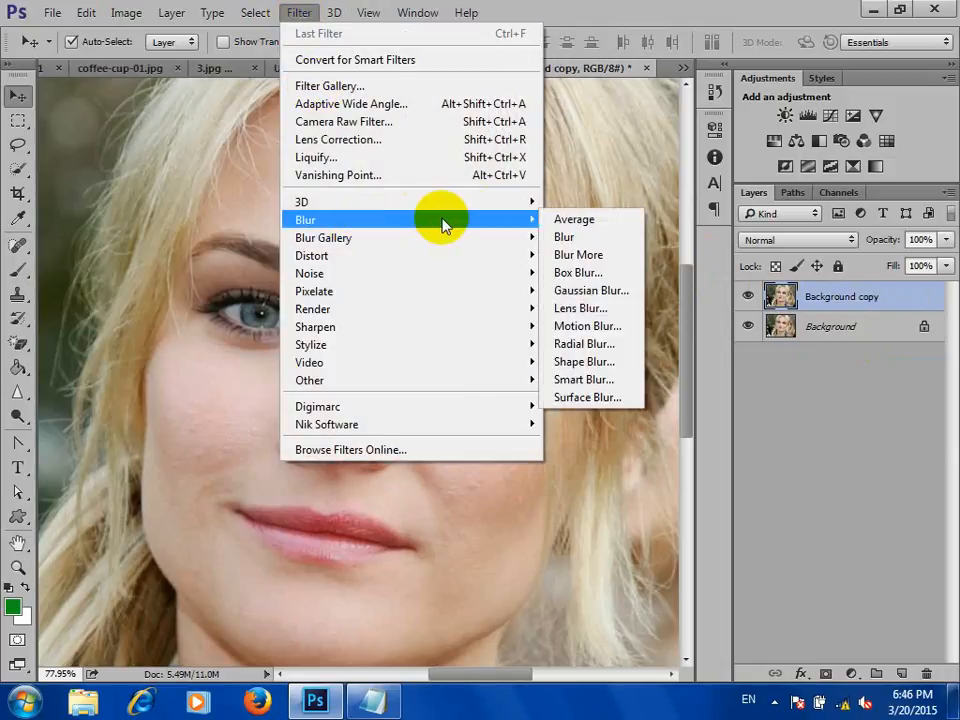
click(612, 290)
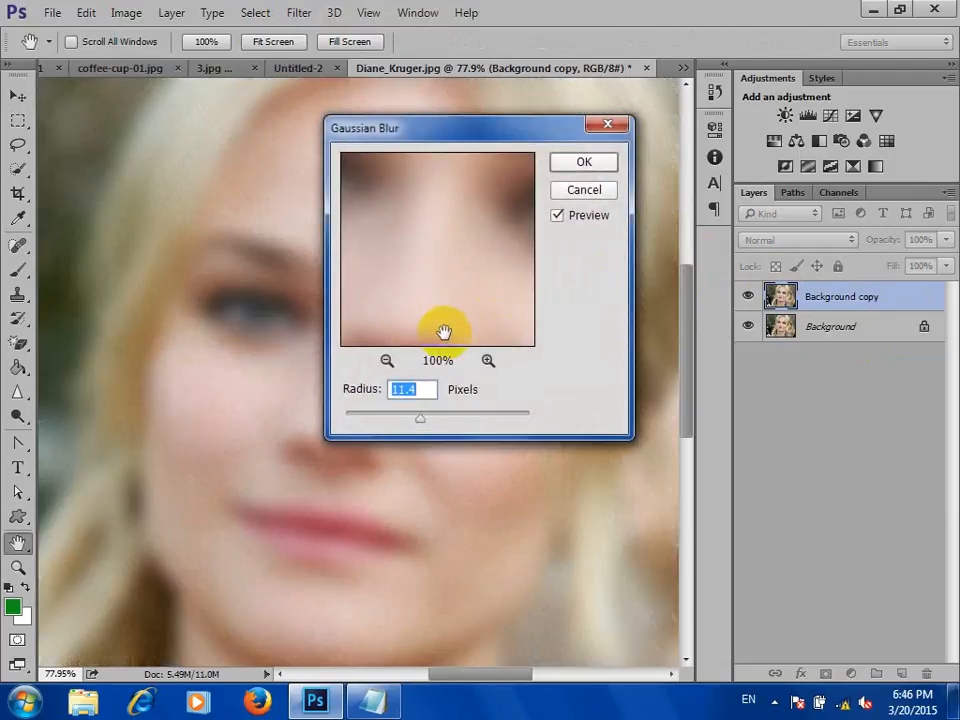
drag(429, 279, 493, 233)
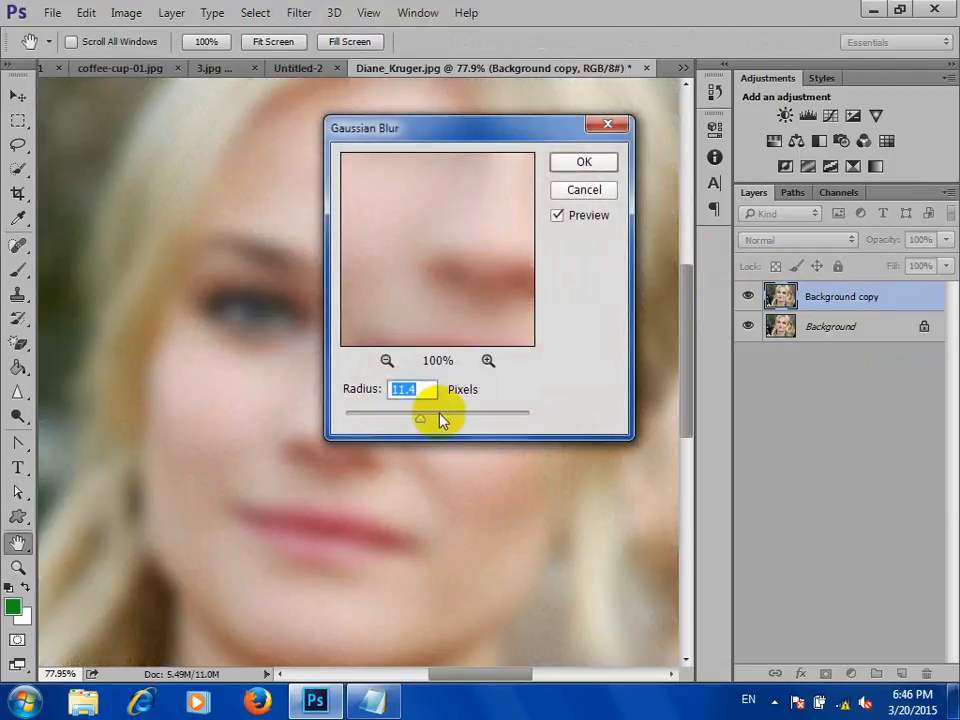
click(584, 162)
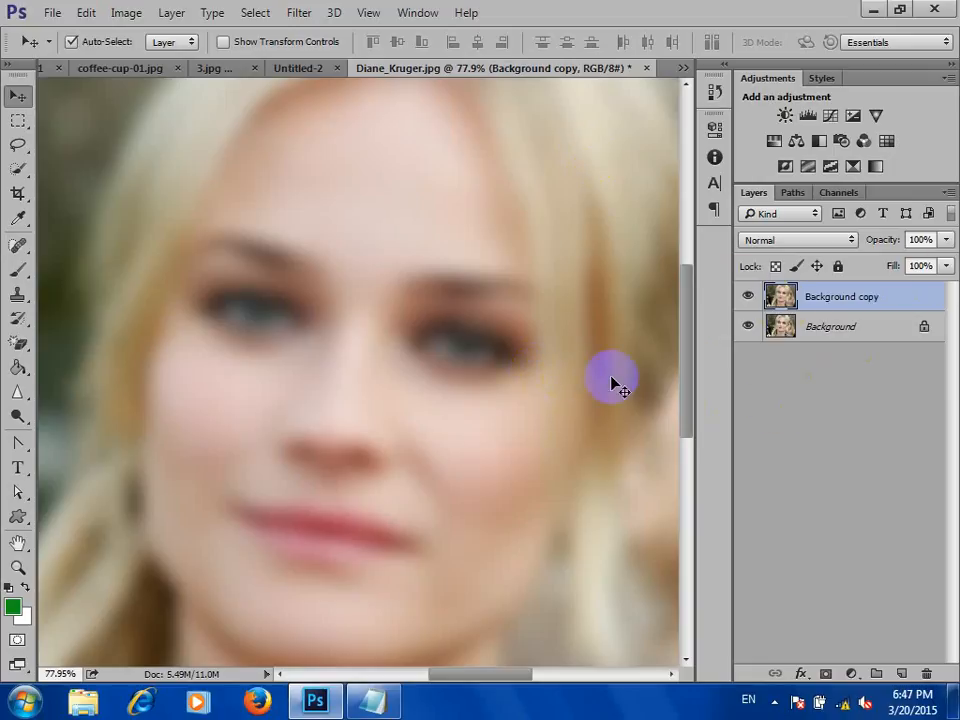
Float the Layers list over the image so Channels shows beside it, and add a white layer mask to the blurred copy.
drag(745, 190, 489, 95)
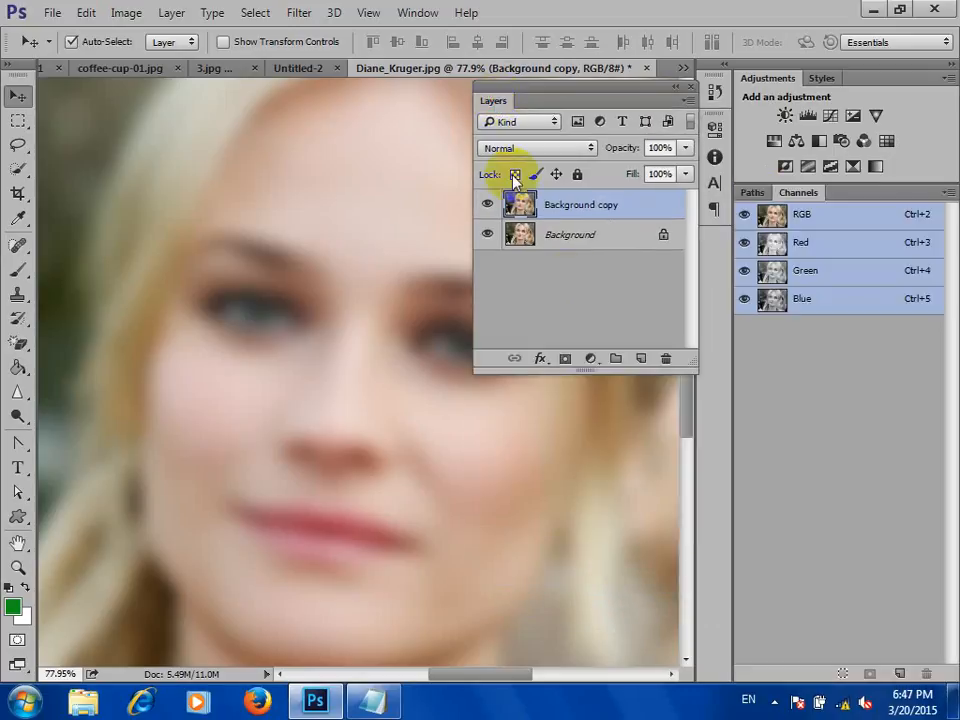
click(564, 360)
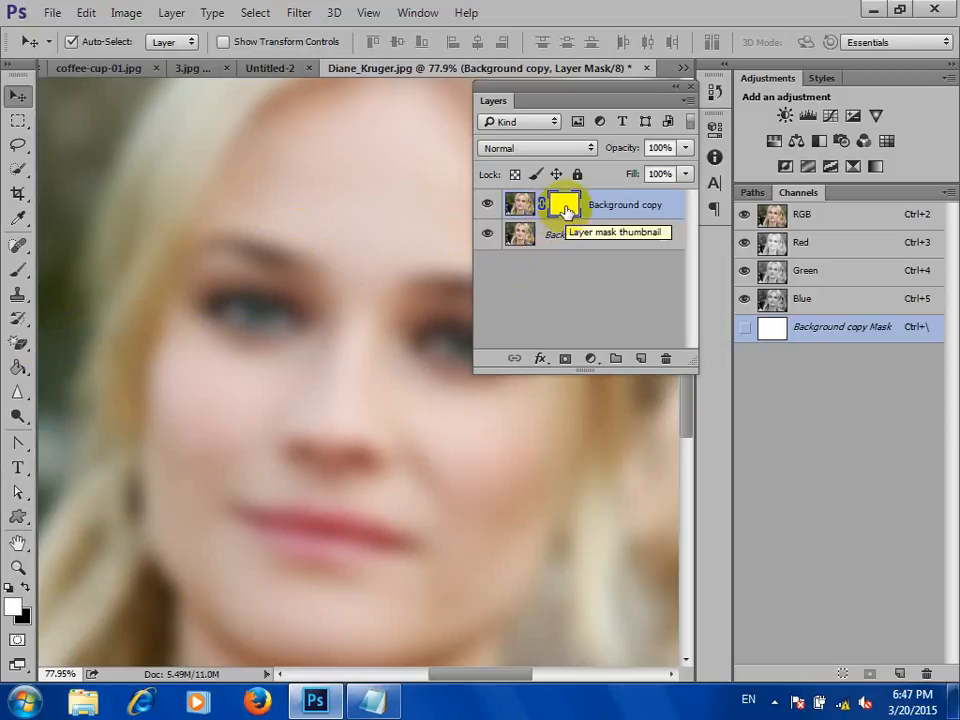
Invert the blurred copy's layer mask to black and ready the Brush tool with white paint at size 45.
key(ctrl+i)
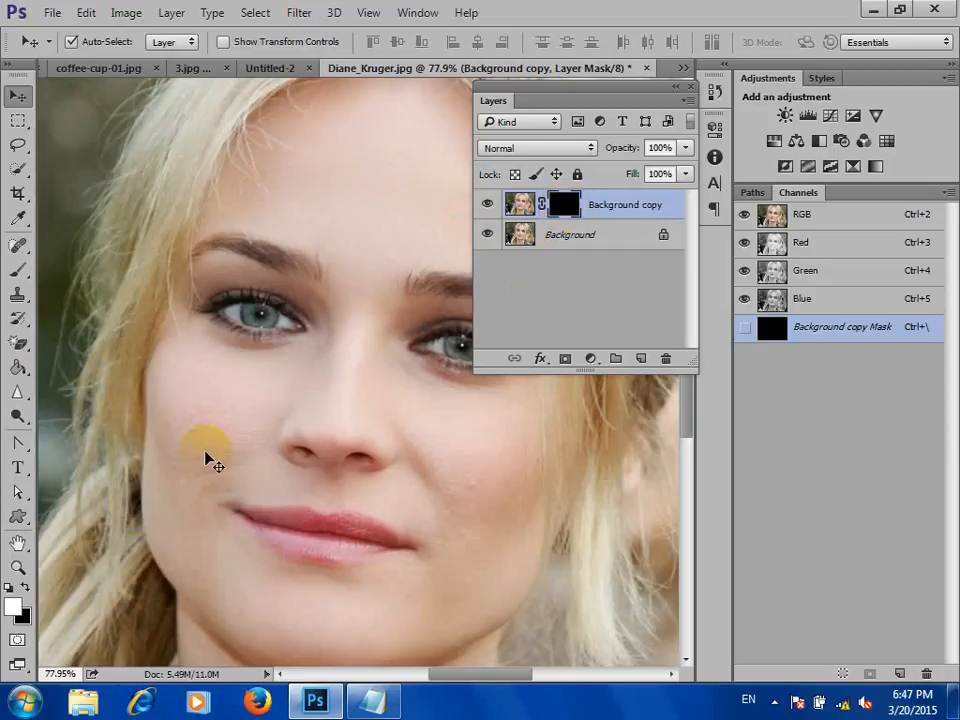
scroll(250, 505, up, 1)
scroll(250, 510, up, 3)
scroll(315, 411, down, 1)
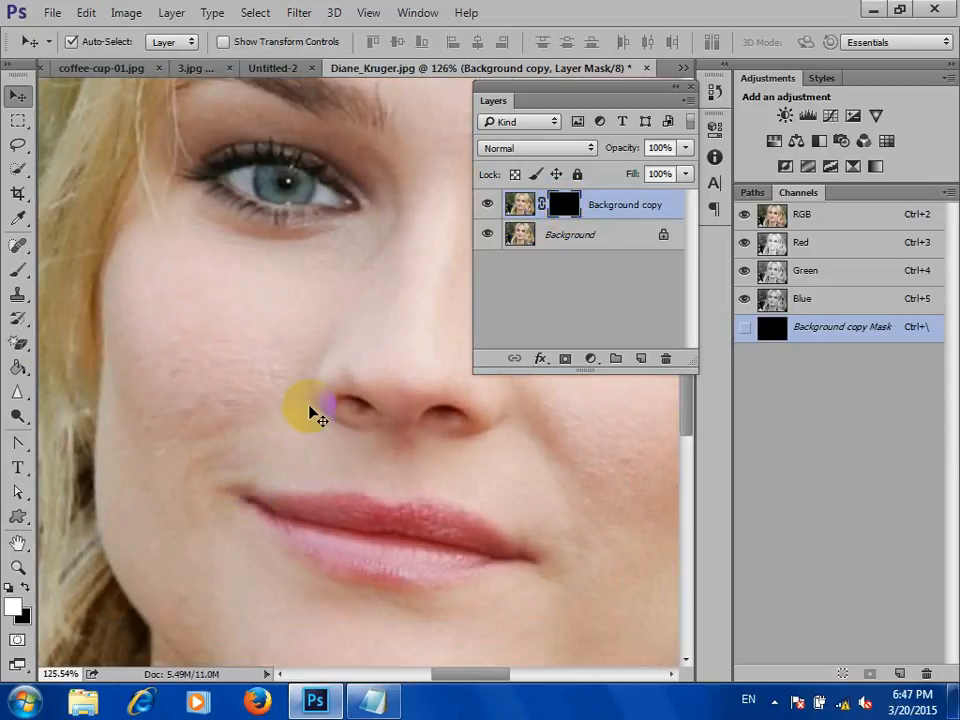
click(20, 270)
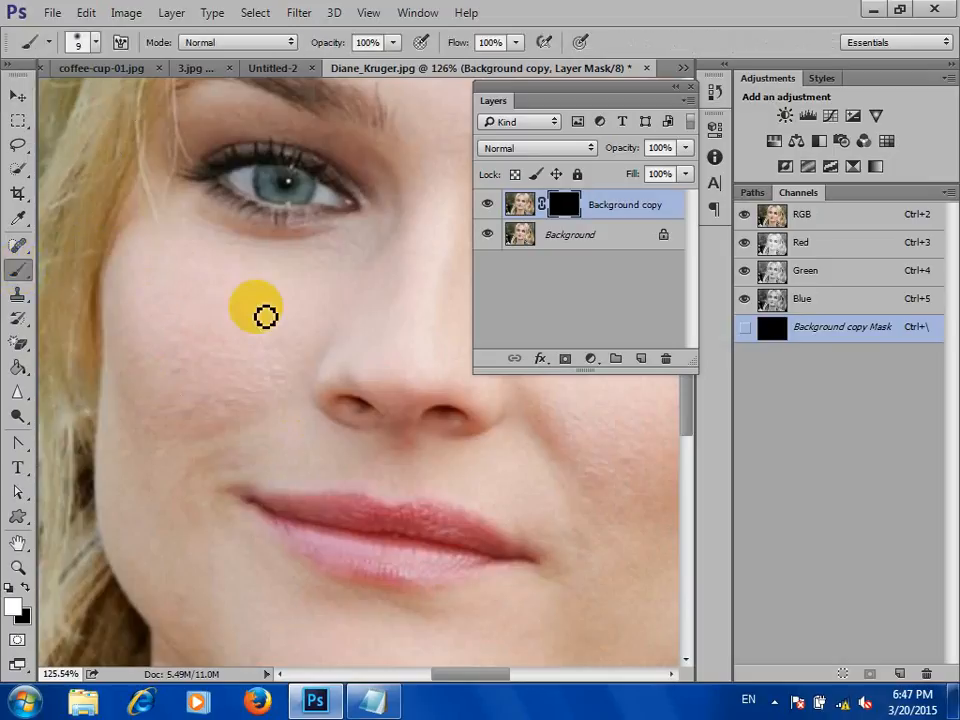
key(bracketright)
key(bracketright)
key(bracketright)
key(bracketright)
key(bracketright)
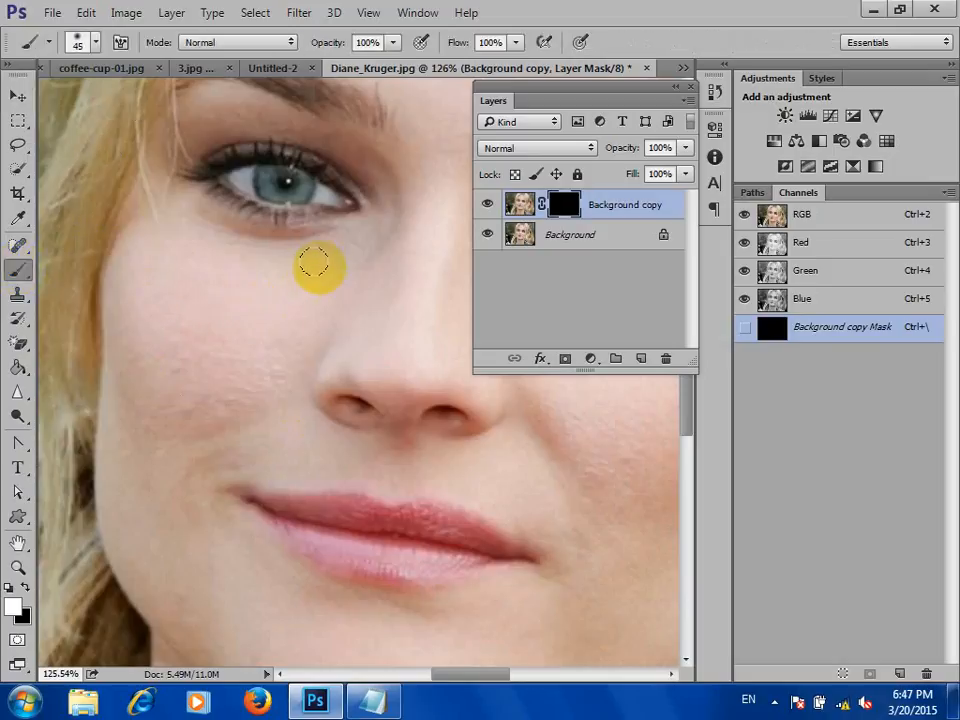
Paint white on the layer mask over the cheek below the left-hand eye and the skin beside the mouth to reveal the blur.
mouse_move(317, 265)
mouse_down()
mouse_move(224, 252)
mouse_move(202, 235)
mouse_move(317, 244)
mouse_move(370, 229)
mouse_move(332, 280)
mouse_move(296, 303)
mouse_move(244, 312)
mouse_move(192, 304)
mouse_move(182, 338)
mouse_move(262, 340)
mouse_move(308, 316)
mouse_move(221, 393)
mouse_move(158, 397)
mouse_move(138, 378)
mouse_move(144, 280)
mouse_move(134, 257)
mouse_move(134, 414)
mouse_move(220, 428)
mouse_move(277, 378)
mouse_move(260, 420)
mouse_move(328, 457)
mouse_move(203, 467)
mouse_move(199, 507)
mouse_move(315, 603)
mouse_move(396, 615)
mouse_move(429, 608)
mouse_up()
mouse_move(215, 505)
mouse_down()
mouse_move(107, 432)
mouse_move(148, 541)
mouse_move(181, 587)
mouse_move(239, 617)
mouse_move(185, 517)
mouse_move(253, 605)
mouse_move(335, 641)
mouse_move(377, 644)
mouse_move(379, 514)
mouse_up()
mouse_move(358, 262)
mouse_down()
mouse_move(293, 334)
mouse_move(289, 291)
mouse_move(270, 268)
mouse_move(229, 248)
mouse_move(101, 242)
mouse_up()
mouse_move(312, 267)
mouse_down()
mouse_move(317, 238)
mouse_move(311, 332)
mouse_move(285, 399)
mouse_move(244, 418)
mouse_up()
Paint white on the mask over the lower cheek, chin and nose to smooth the remaining skin there.
scroll(311, 493, down, 2)
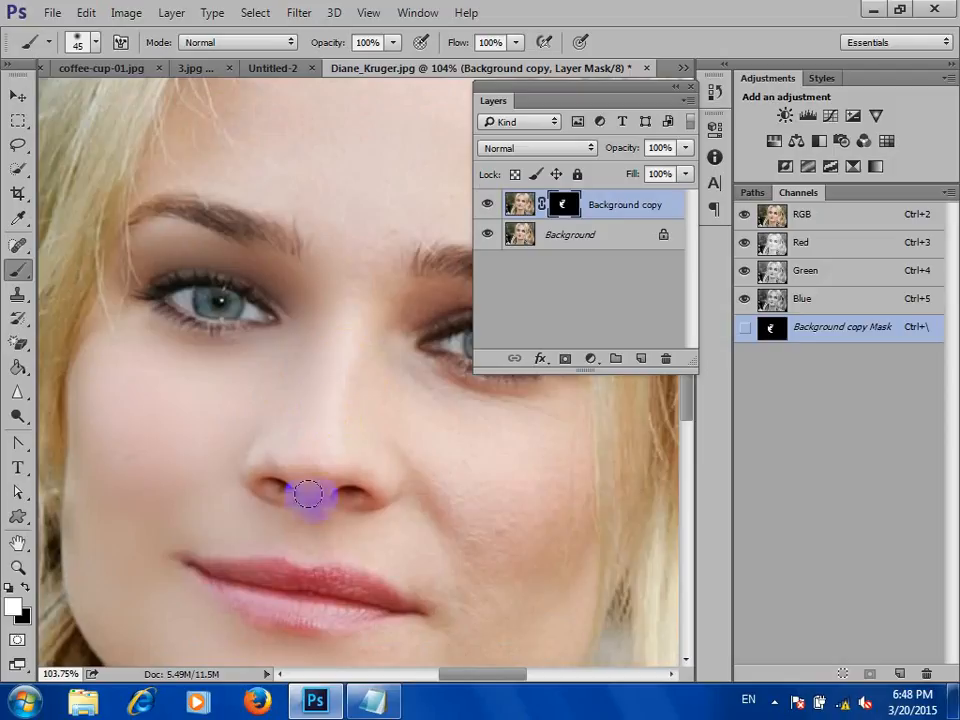
drag(311, 495, 303, 547)
mouse_move(311, 493)
mouse_down()
mouse_move(300, 461)
mouse_move(267, 450)
mouse_move(306, 416)
mouse_move(302, 259)
mouse_up()
scroll(340, 375, down, 2)
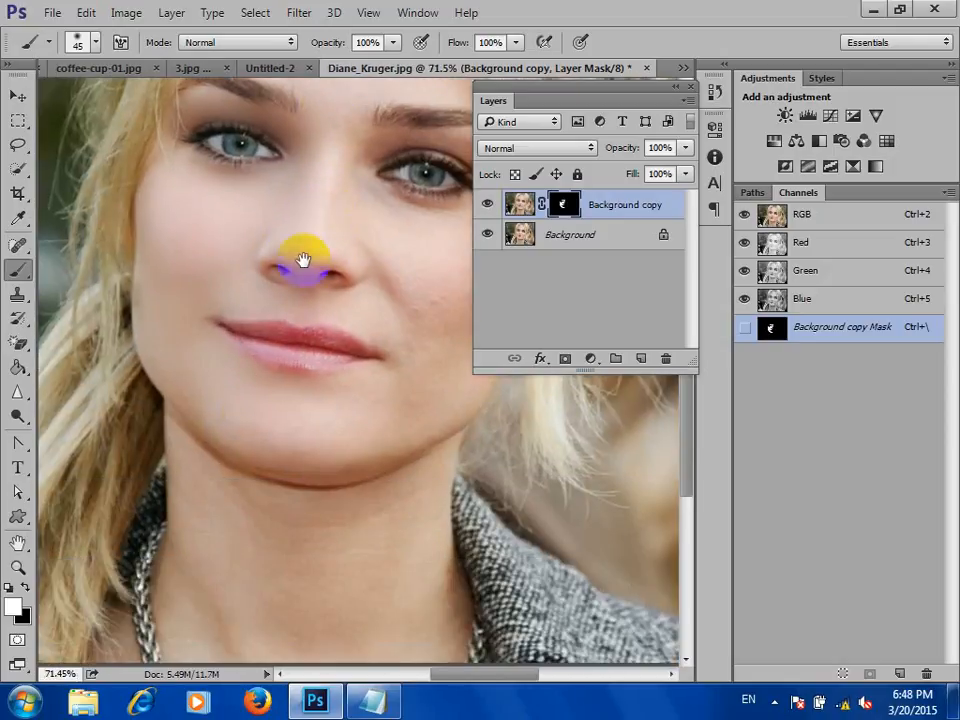
scroll(244, 407, up, 1)
mouse_move(192, 390)
mouse_down()
mouse_move(186, 409)
mouse_move(283, 437)
mouse_move(309, 422)
mouse_move(279, 458)
mouse_move(270, 450)
mouse_up()
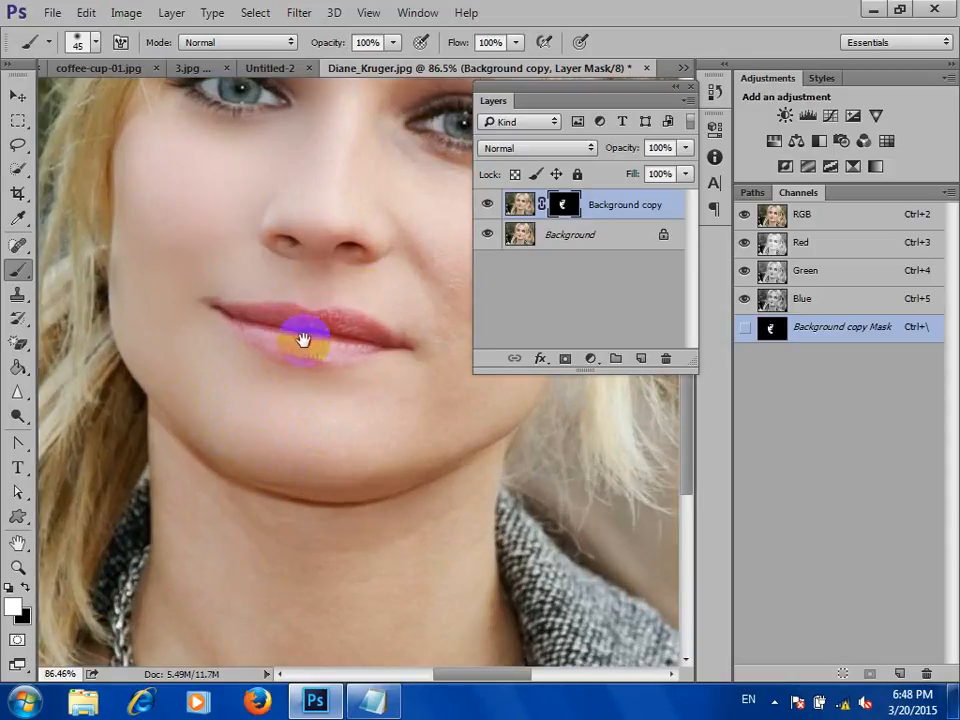
mouse_move(304, 328)
mouse_down()
mouse_move(332, 465)
mouse_move(355, 466)
mouse_up()
mouse_move(319, 227)
mouse_down()
mouse_move(331, 341)
mouse_move(292, 296)
mouse_move(224, 271)
mouse_move(258, 274)
mouse_move(333, 318)
mouse_move(331, 207)
mouse_move(352, 162)
mouse_move(330, 319)
mouse_move(344, 244)
mouse_move(335, 185)
mouse_move(283, 179)
mouse_up()
mouse_move(309, 235)
mouse_down()
mouse_move(277, 238)
mouse_move(257, 217)
mouse_move(287, 222)
mouse_move(302, 241)
mouse_move(296, 252)
mouse_move(262, 238)
mouse_move(273, 245)
mouse_move(317, 205)
mouse_move(318, 180)
mouse_move(299, 174)
mouse_move(330, 201)
mouse_up()
scroll(316, 190, down, 1)
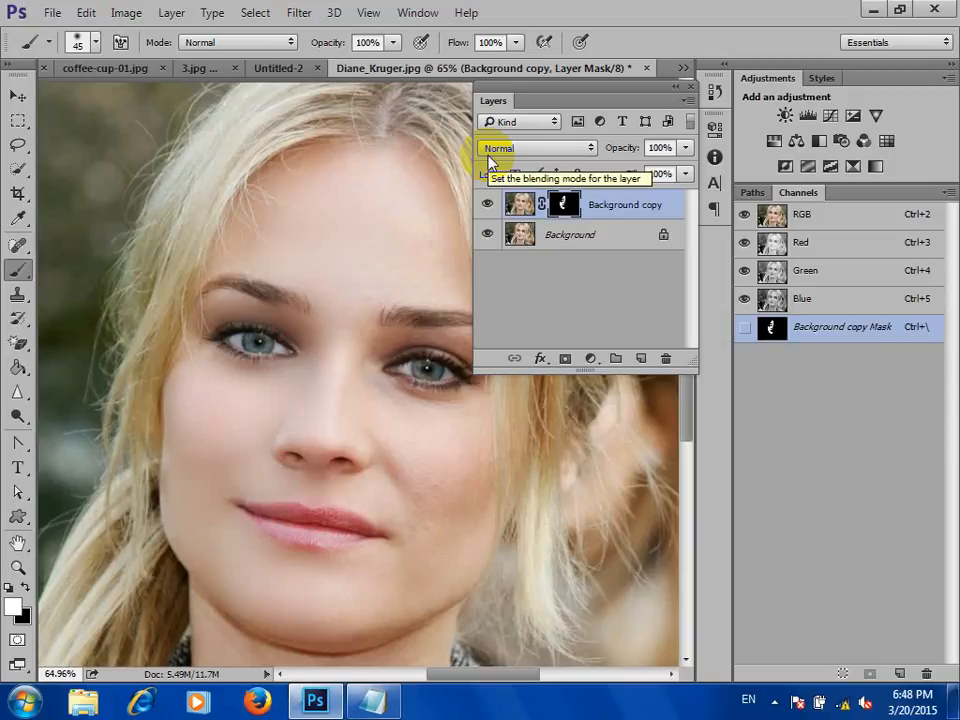
Delete the Background copy layer together with its mask, keeping only the original portrait layer.
click(414, 367)
scroll(348, 558, up, 6)
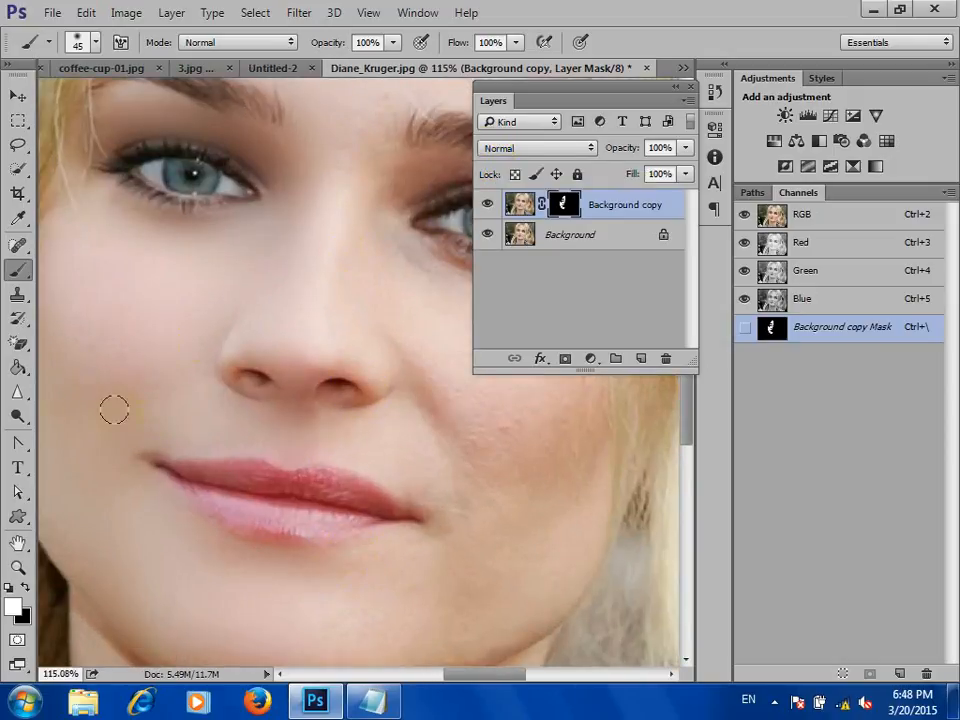
scroll(156, 410, down, 2)
scroll(231, 407, down, 3)
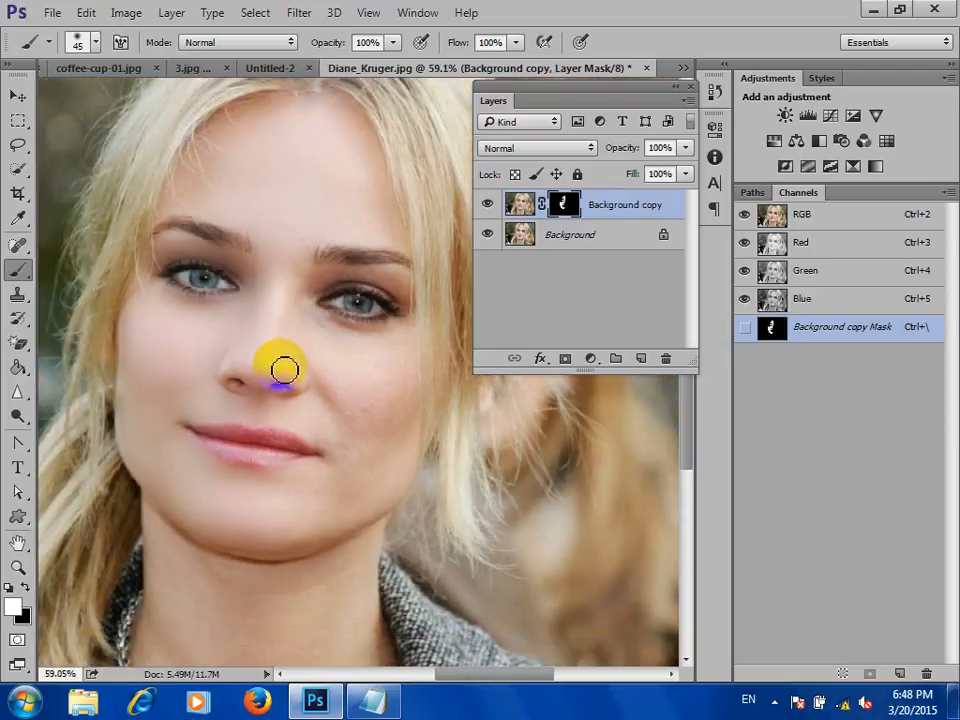
scroll(306, 385, down, 2)
click(563, 205)
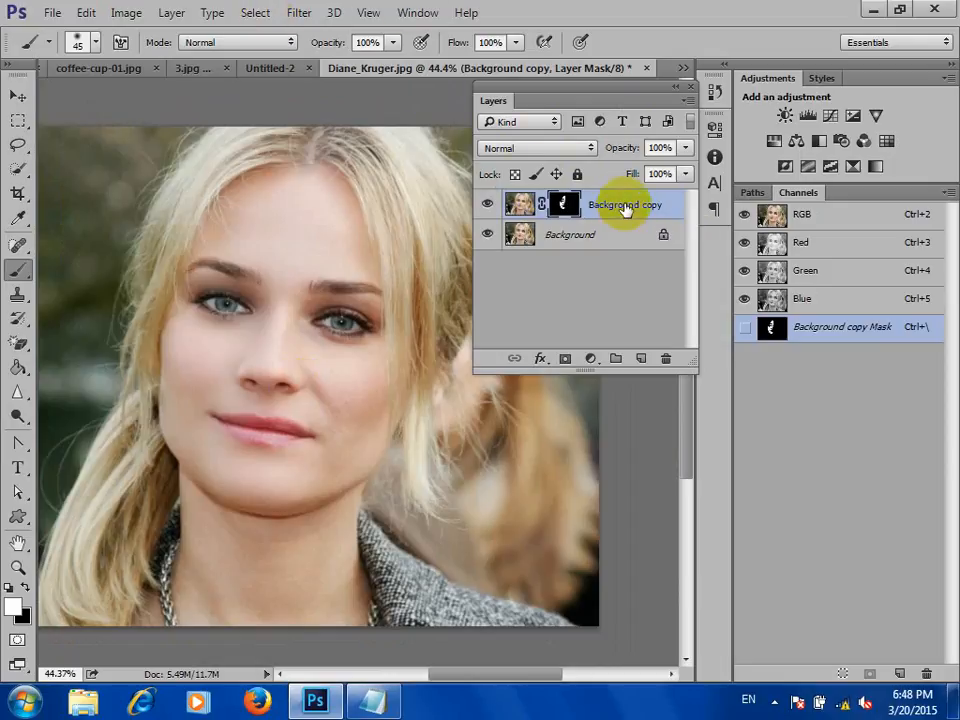
drag(624, 206, 666, 357)
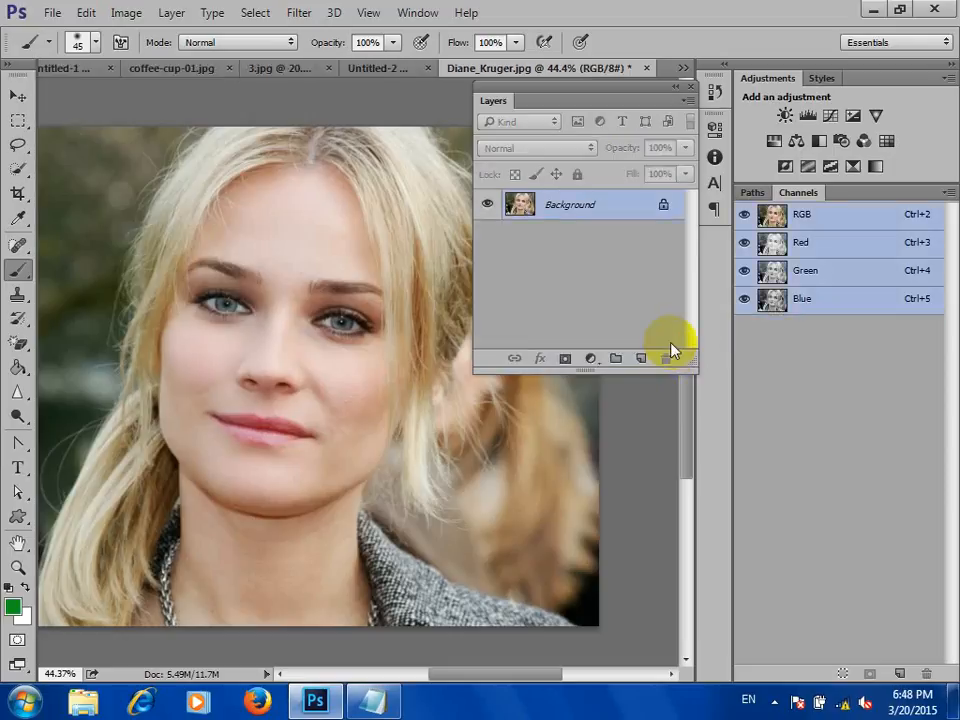